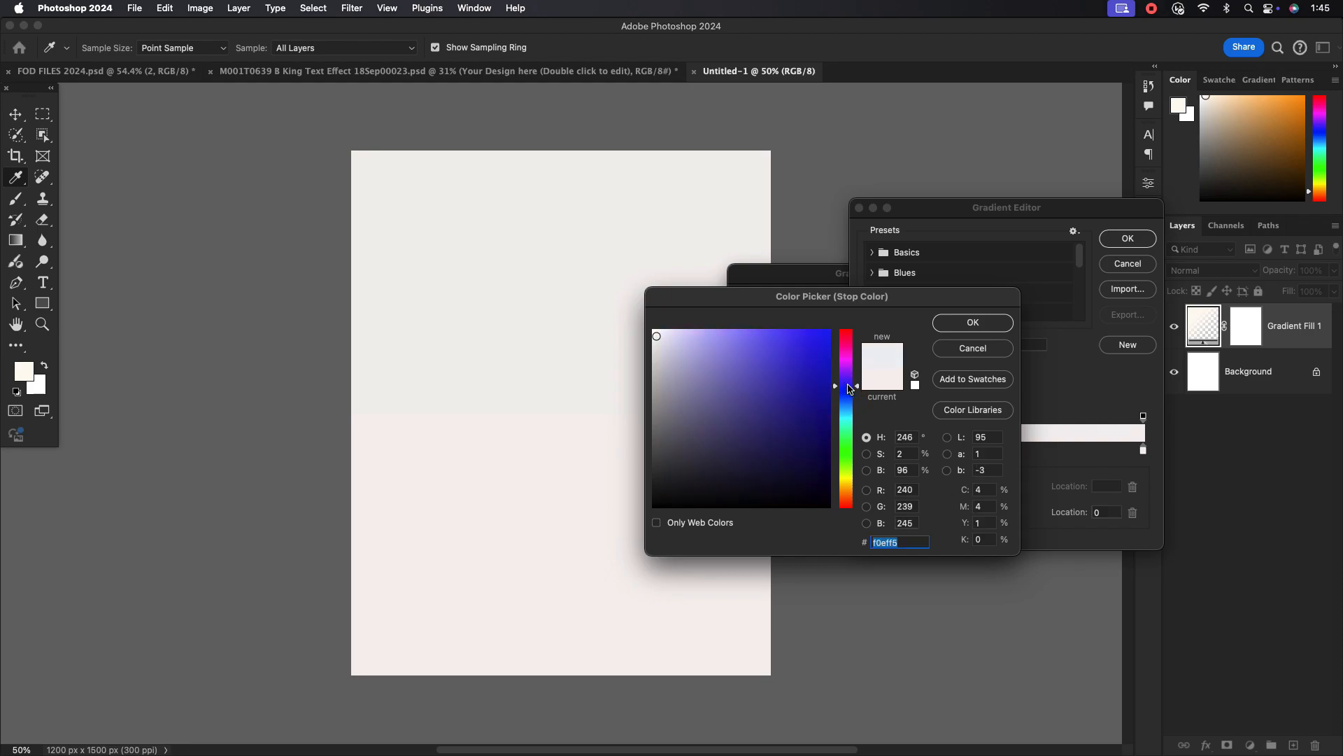
Set the gradient's start stop to dark navy #070066 and keep its end stop a near-white color.
click(817, 409)
click(973, 323)
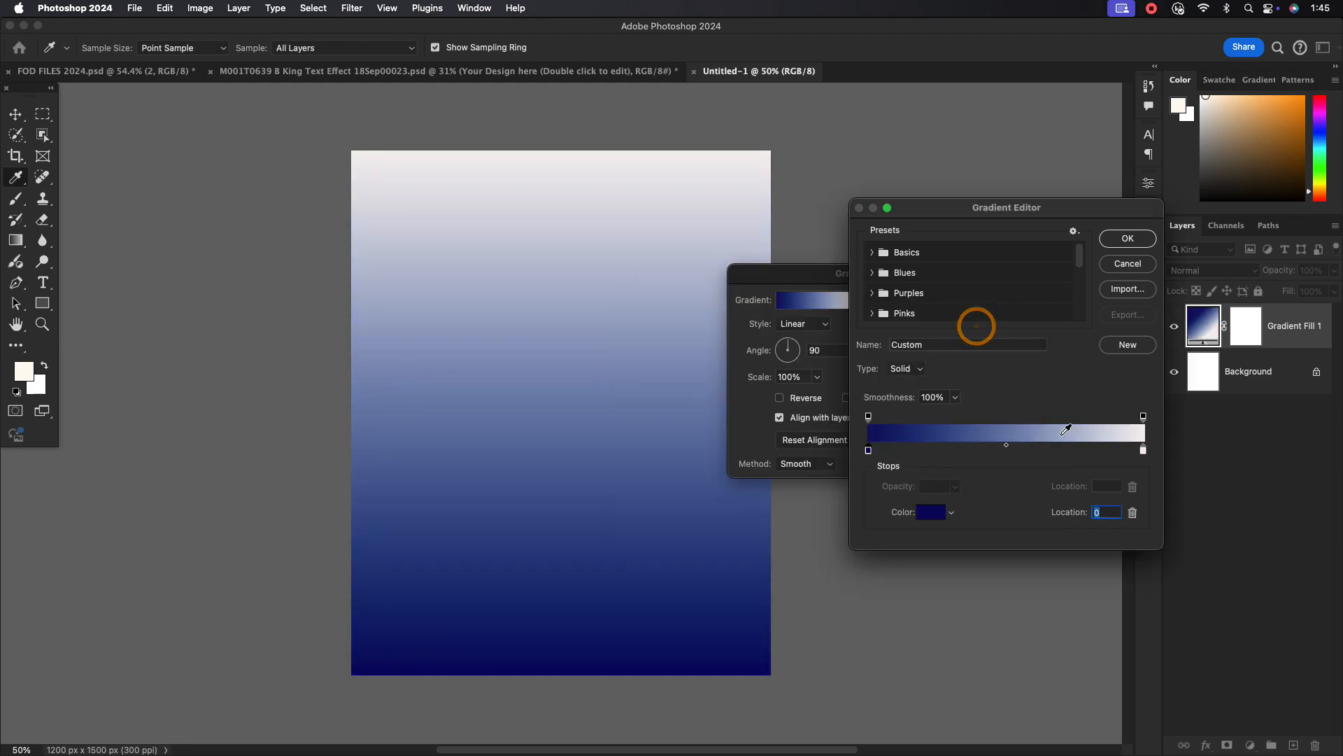
click(1144, 451)
double_click(1144, 451)
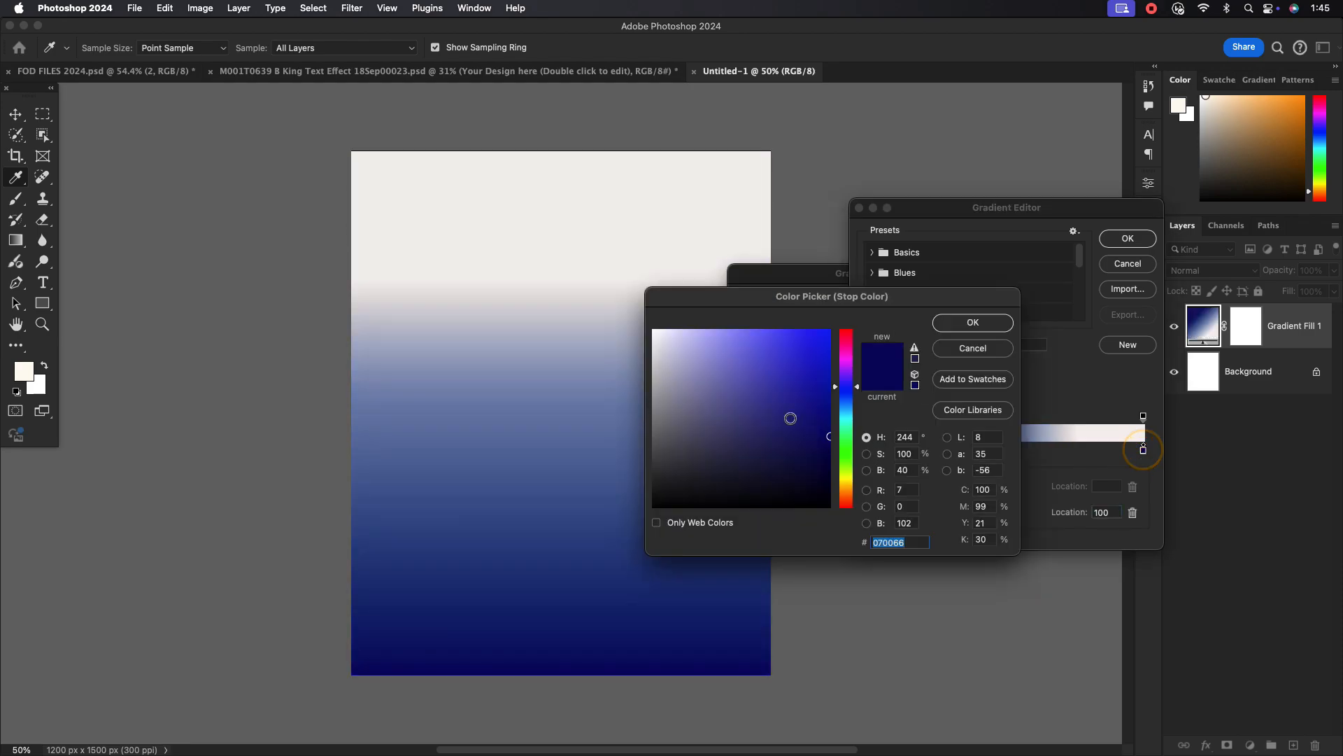
click(774, 381)
click(967, 321)
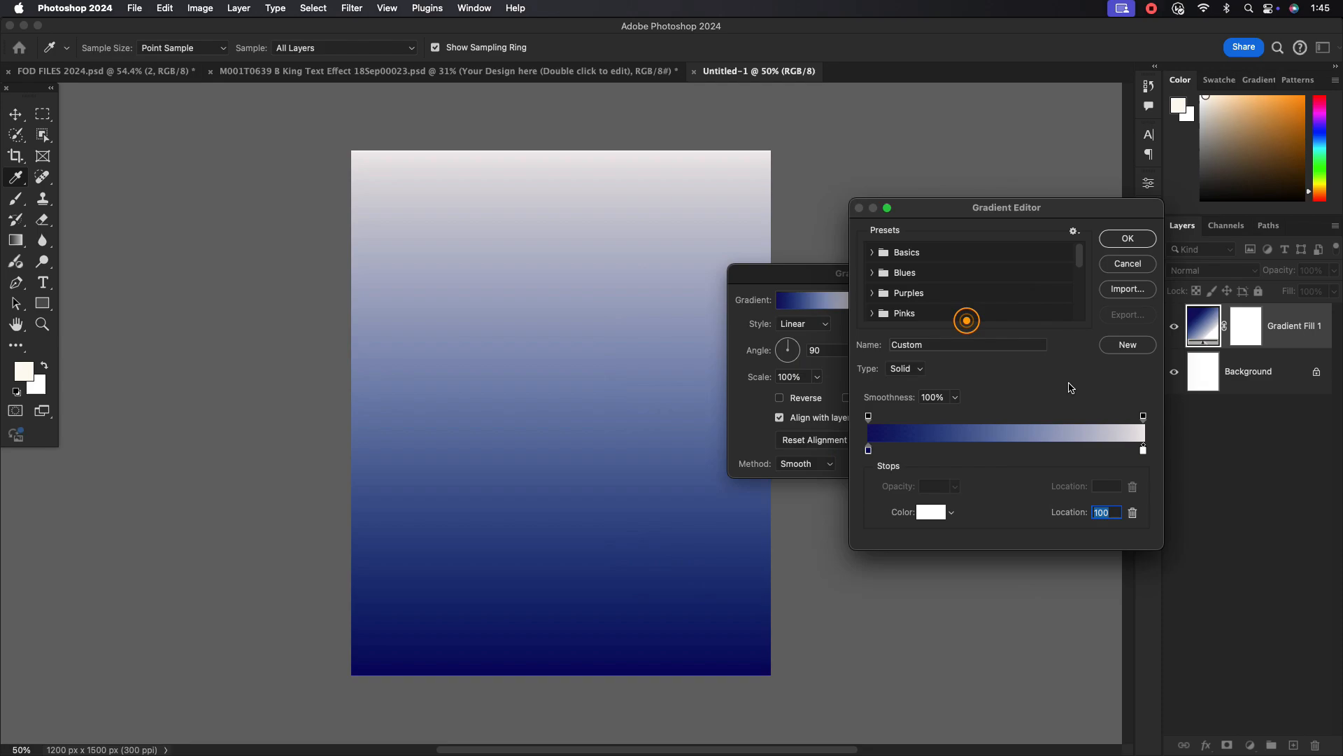
Shift the navy stop slightly inward along the gradient and apply the gradient fill with a 90° angle.
click(1144, 451)
drag(868, 449, 896, 451)
click(1123, 240)
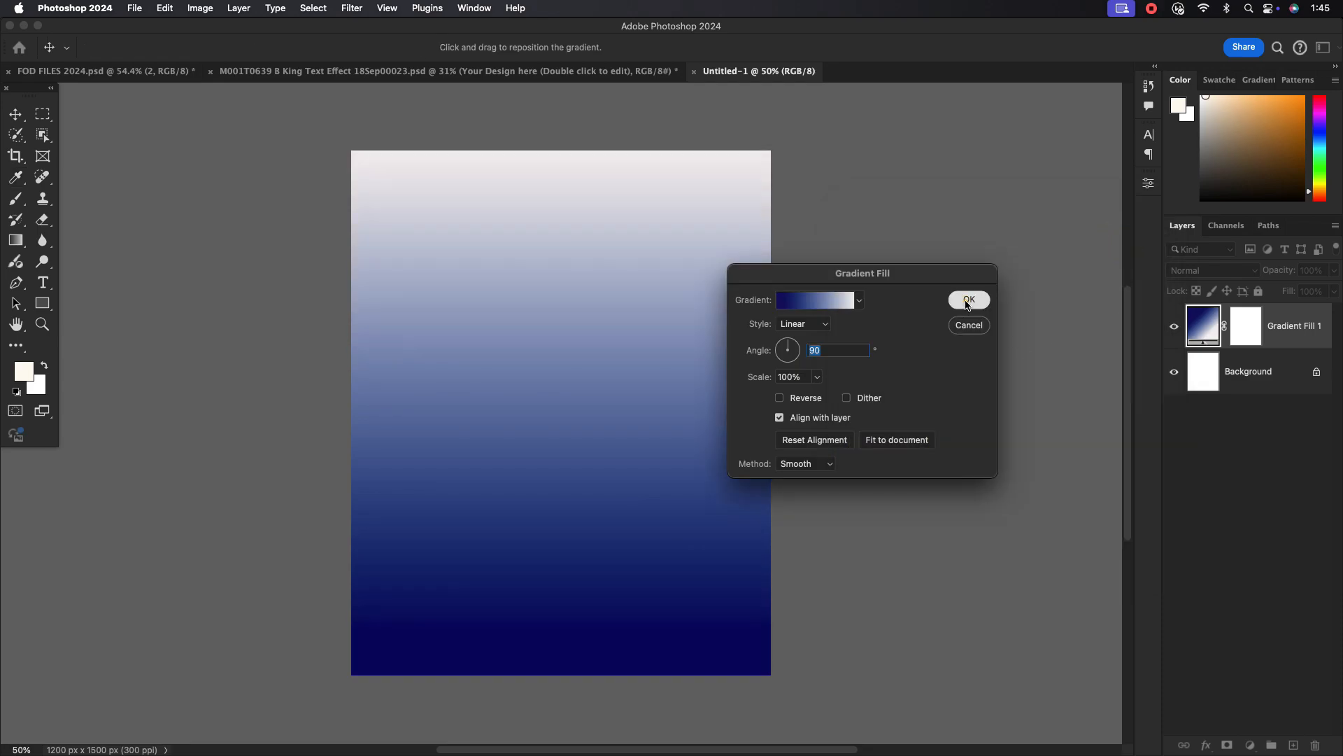
click(965, 301)
Bring the open-door image from FOD FILES 2024.psd into the Untitled-1 design, covering the whole canvas.
key(v)
click(161, 74)
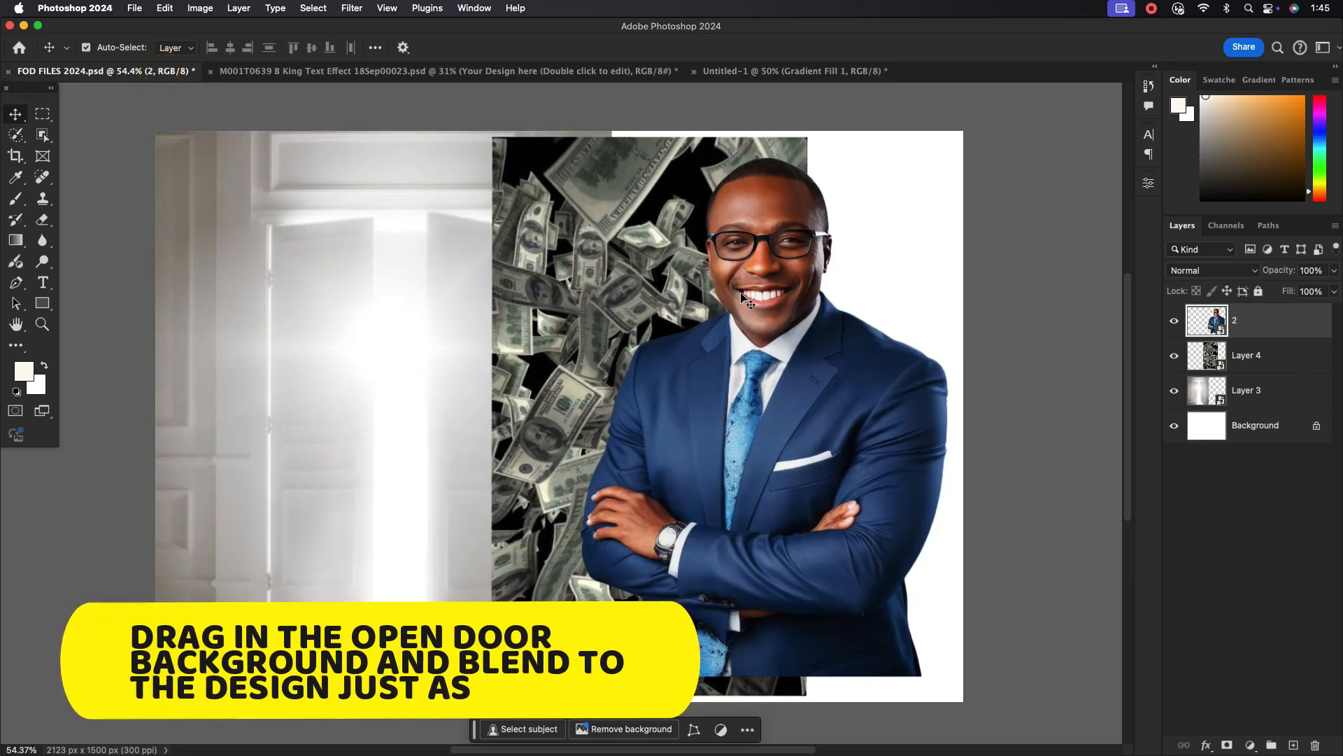
drag(349, 308, 575, 395)
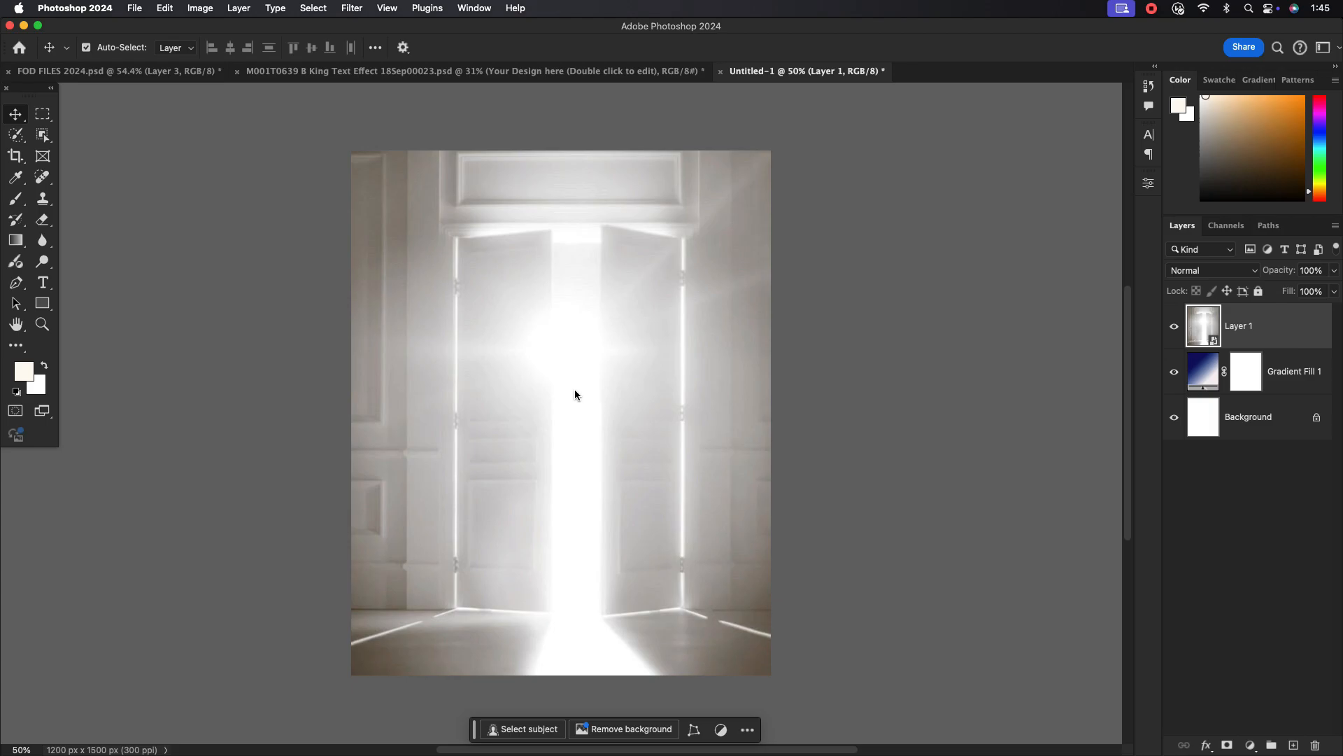
Set the blend mode of the open-door layer, Layer 1, to Overlay.
click(1265, 327)
click(1213, 270)
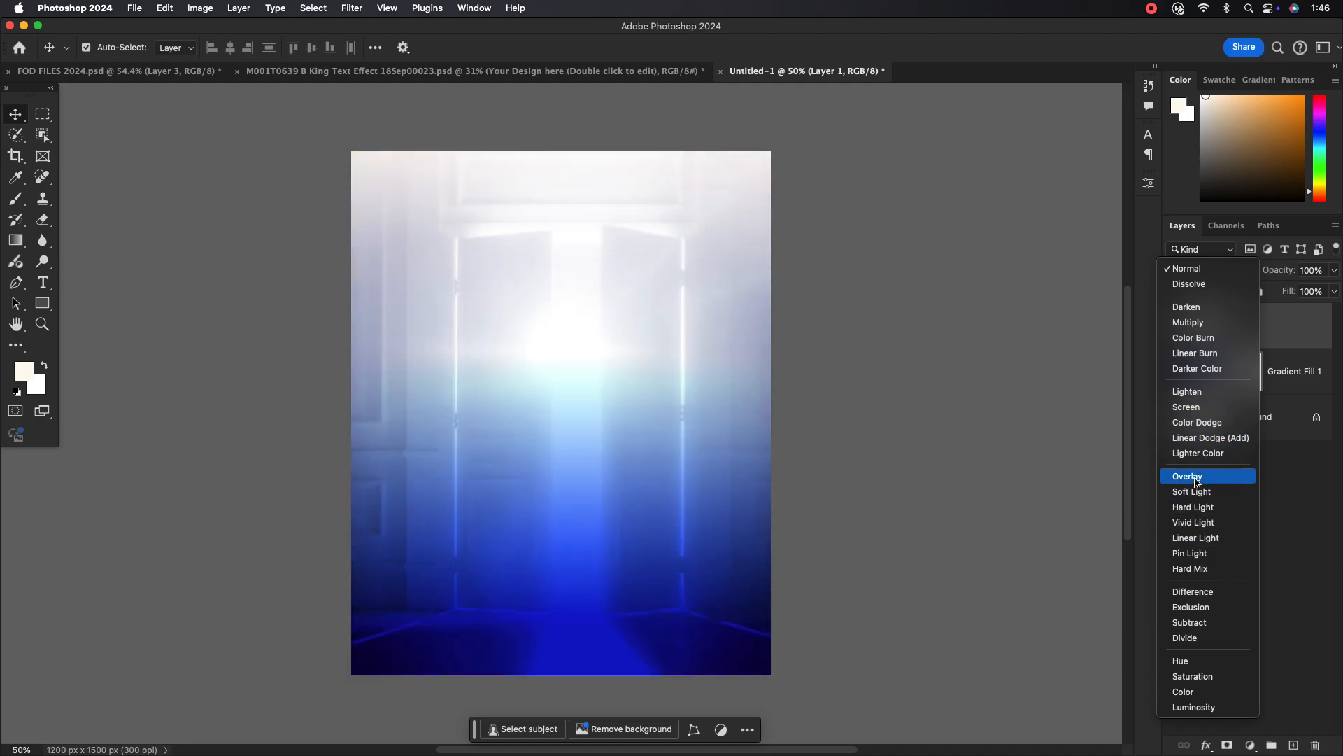
click(1197, 482)
click(881, 364)
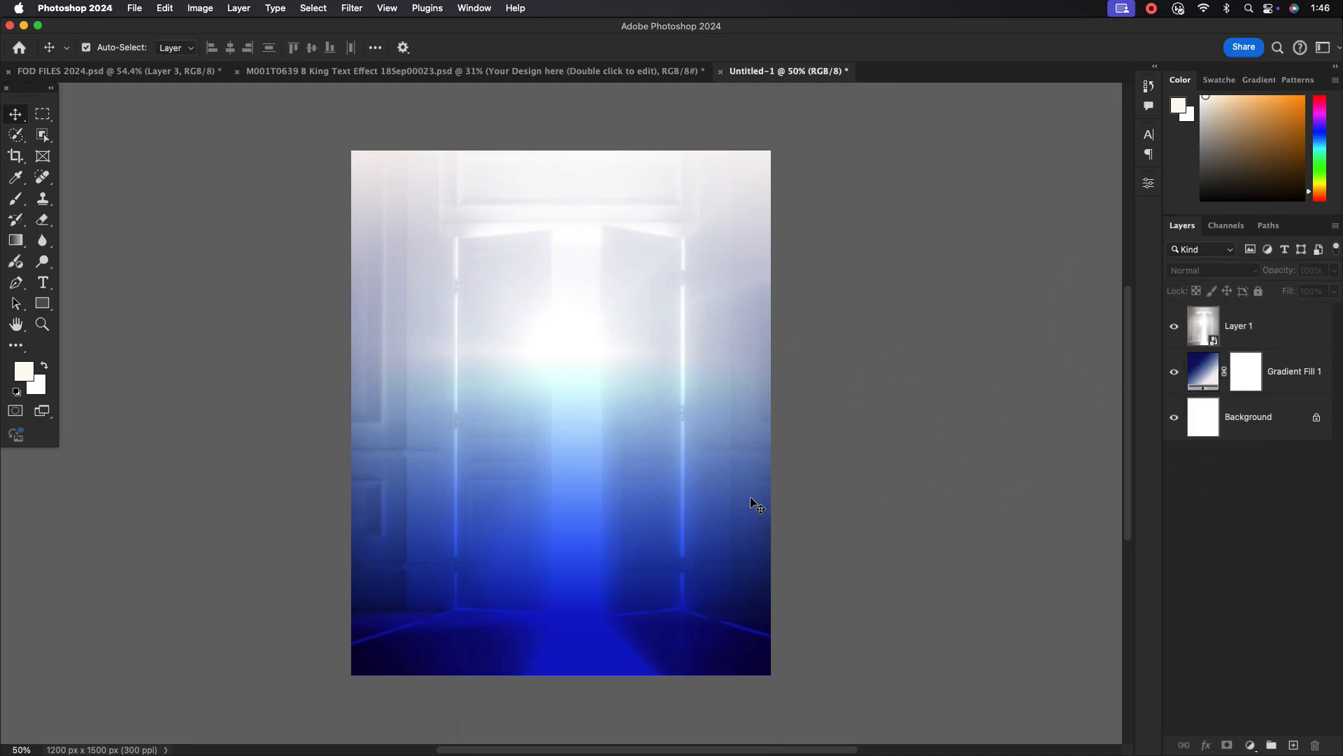
Add a new empty layer above the door image and set the brush's foreground color to dark navy.
click(1279, 370)
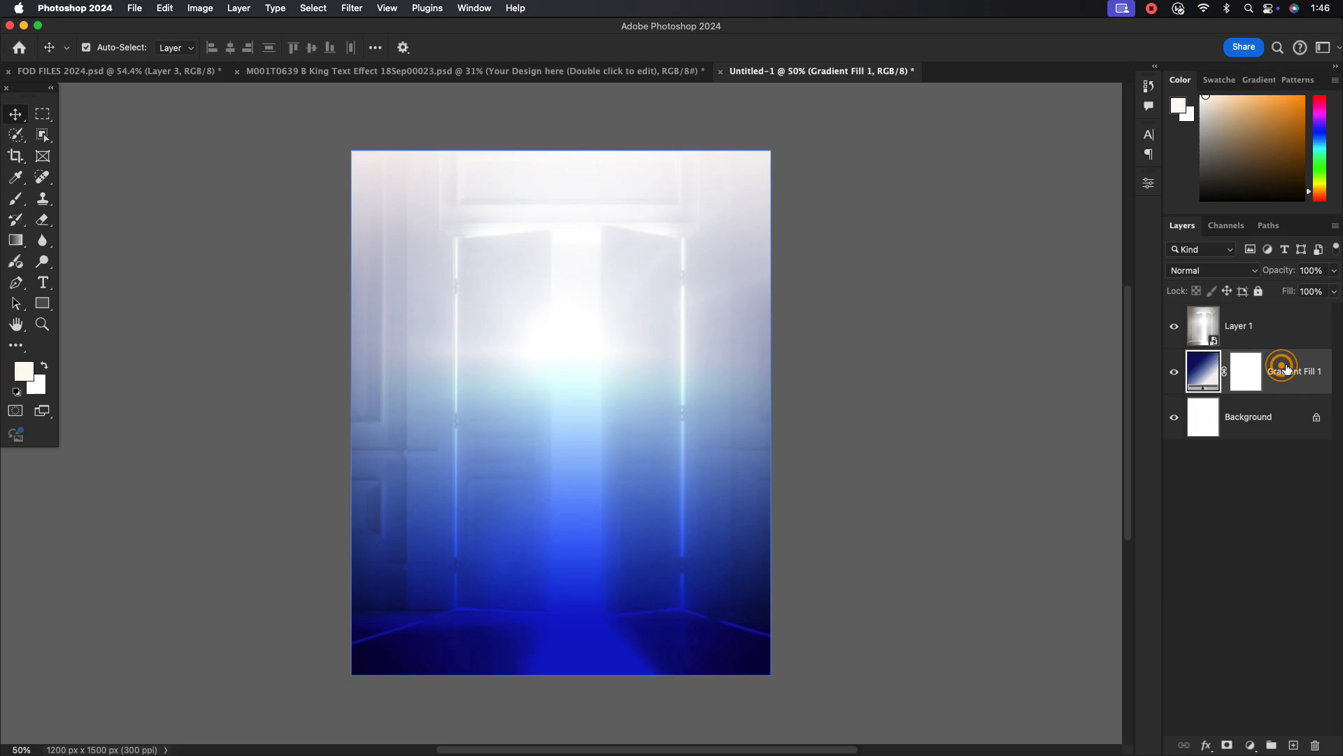
click(1278, 318)
click(1293, 744)
click(1265, 324)
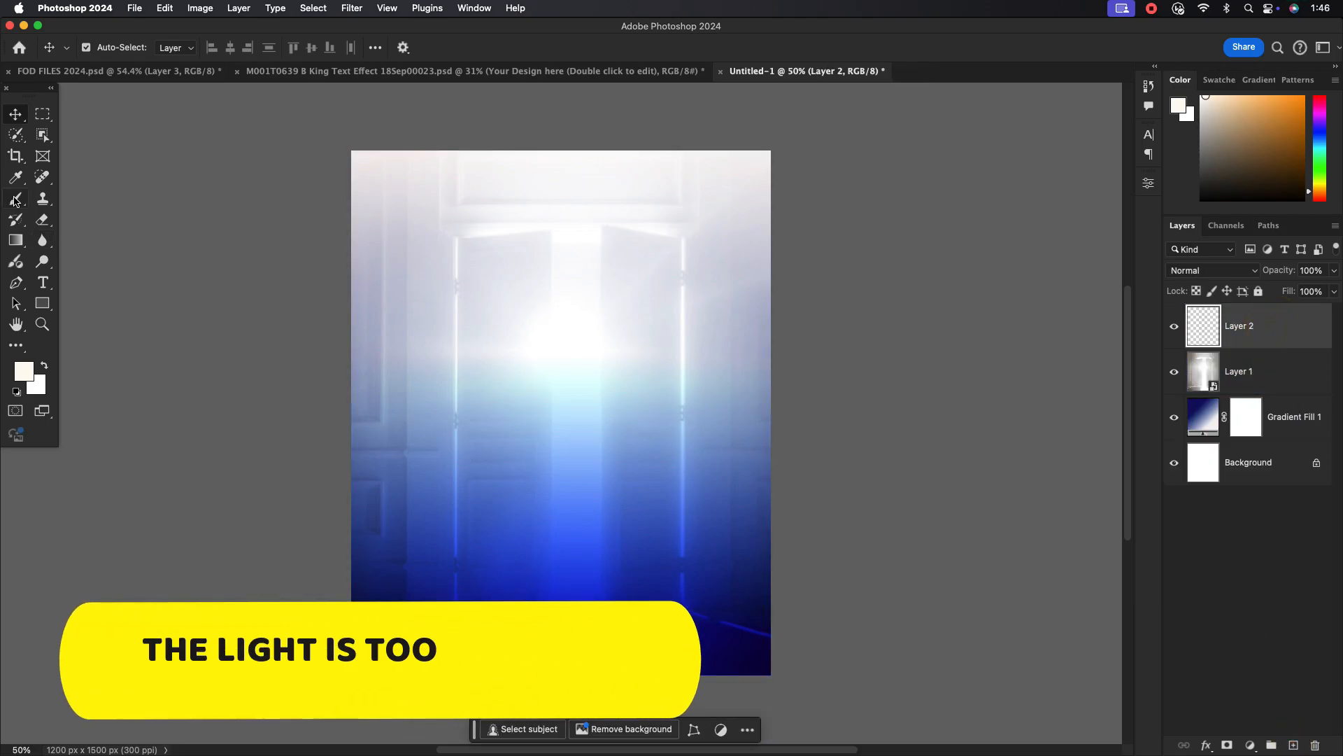
key(b)
click(23, 370)
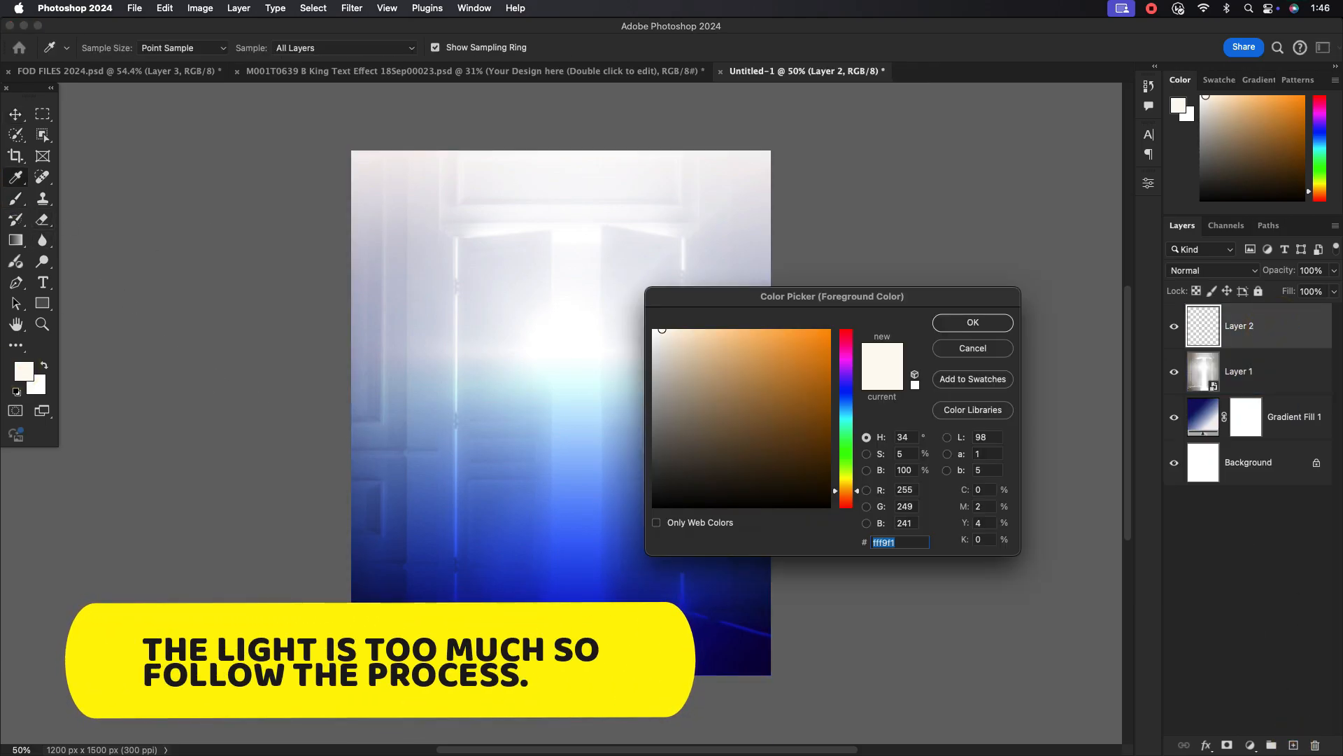
text(130a5c)
click(972, 322)
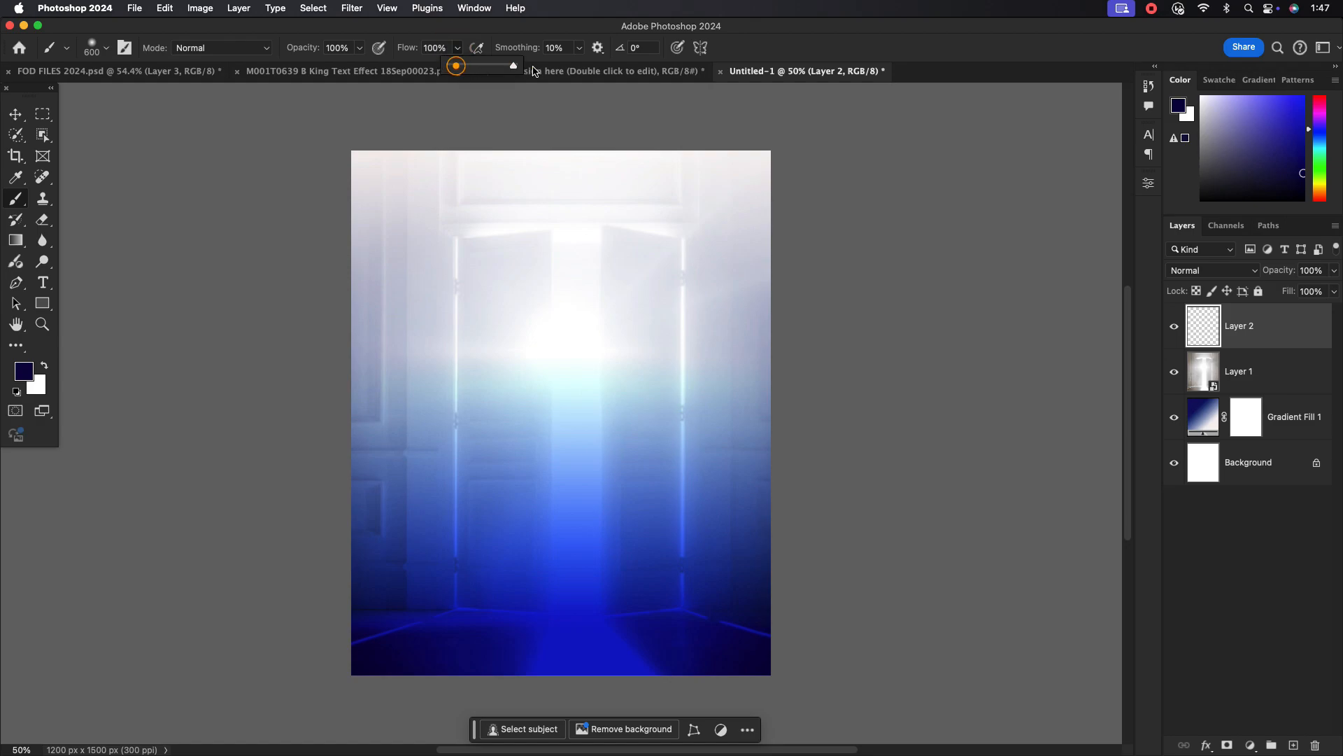
Paint soft dark navy over the lower half of Layer 2, followed by white at 21% flow across the area above it.
mouse_move(459, 532)
mouse_down()
mouse_move(418, 627)
mouse_move(767, 605)
mouse_move(665, 600)
mouse_move(409, 515)
mouse_move(731, 464)
mouse_move(798, 434)
mouse_move(508, 518)
mouse_move(305, 435)
mouse_up()
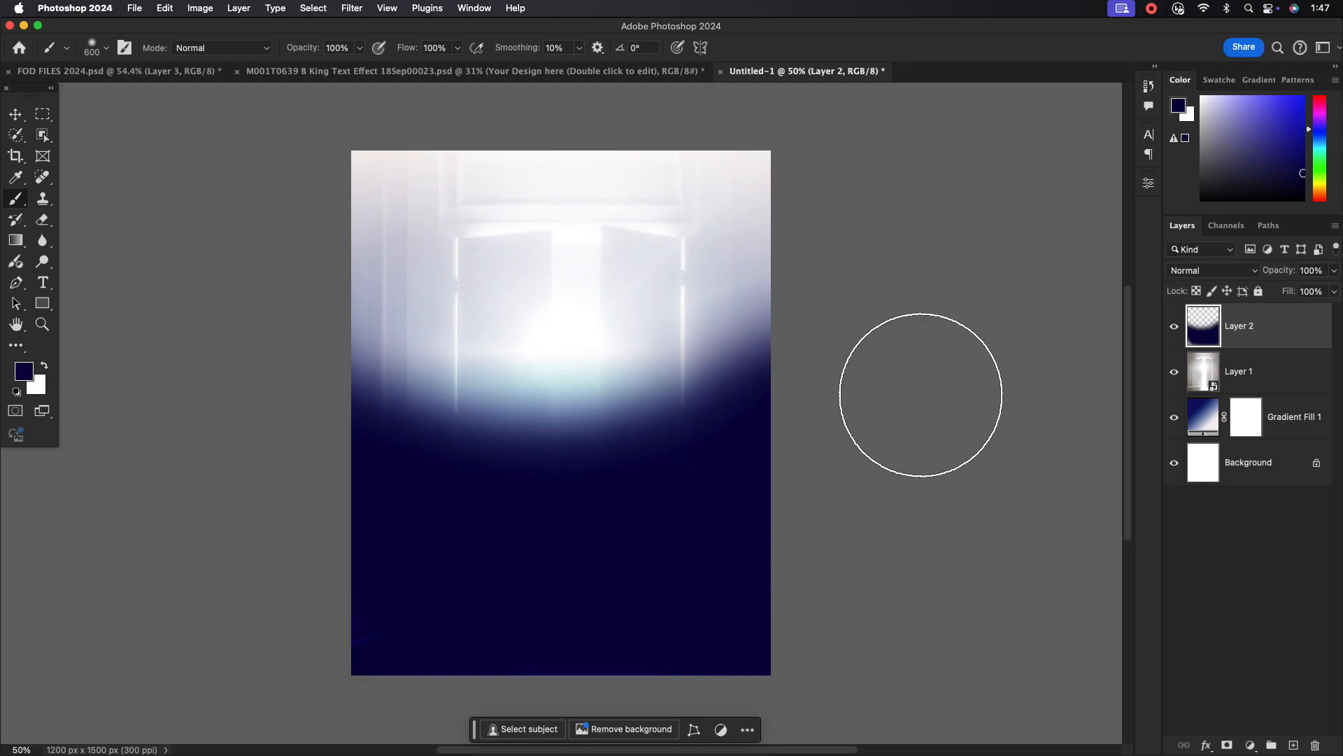
click(45, 366)
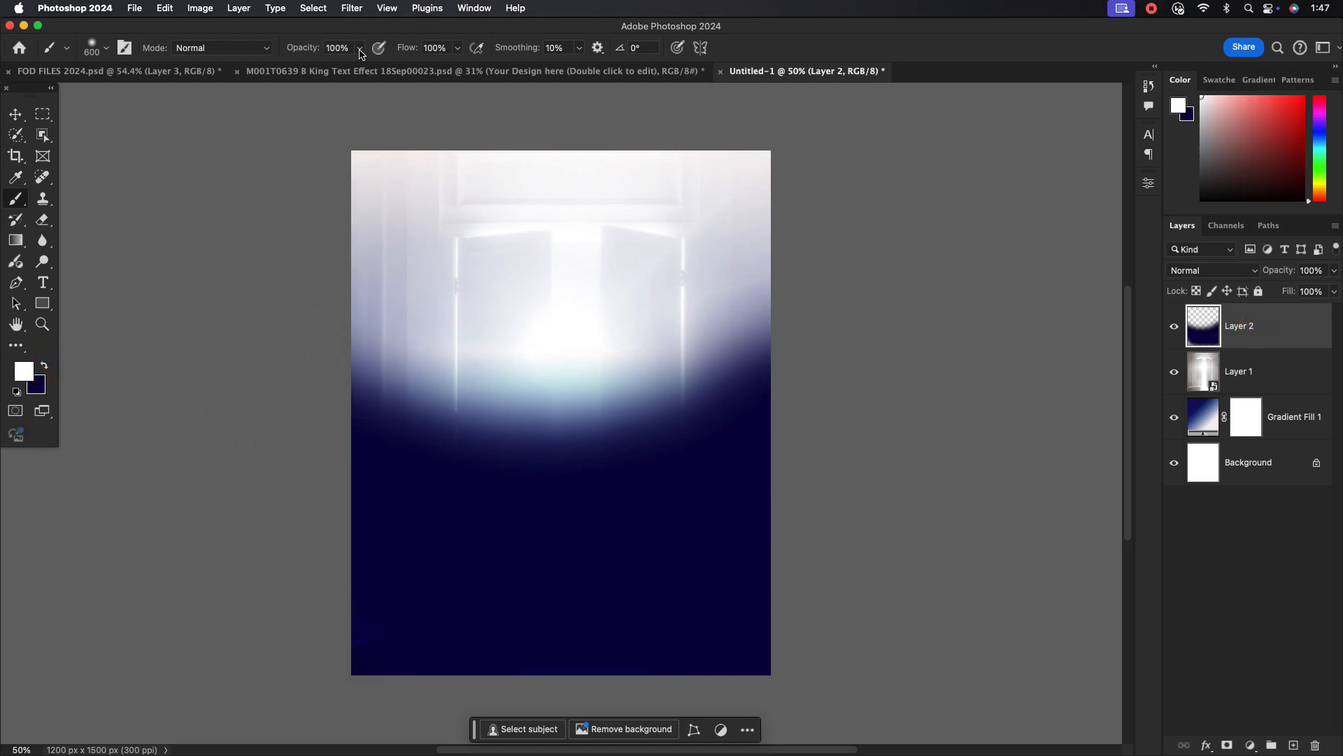
mouse_move(369, 271)
mouse_down()
mouse_move(657, 339)
mouse_move(495, 351)
mouse_move(959, 274)
mouse_up()
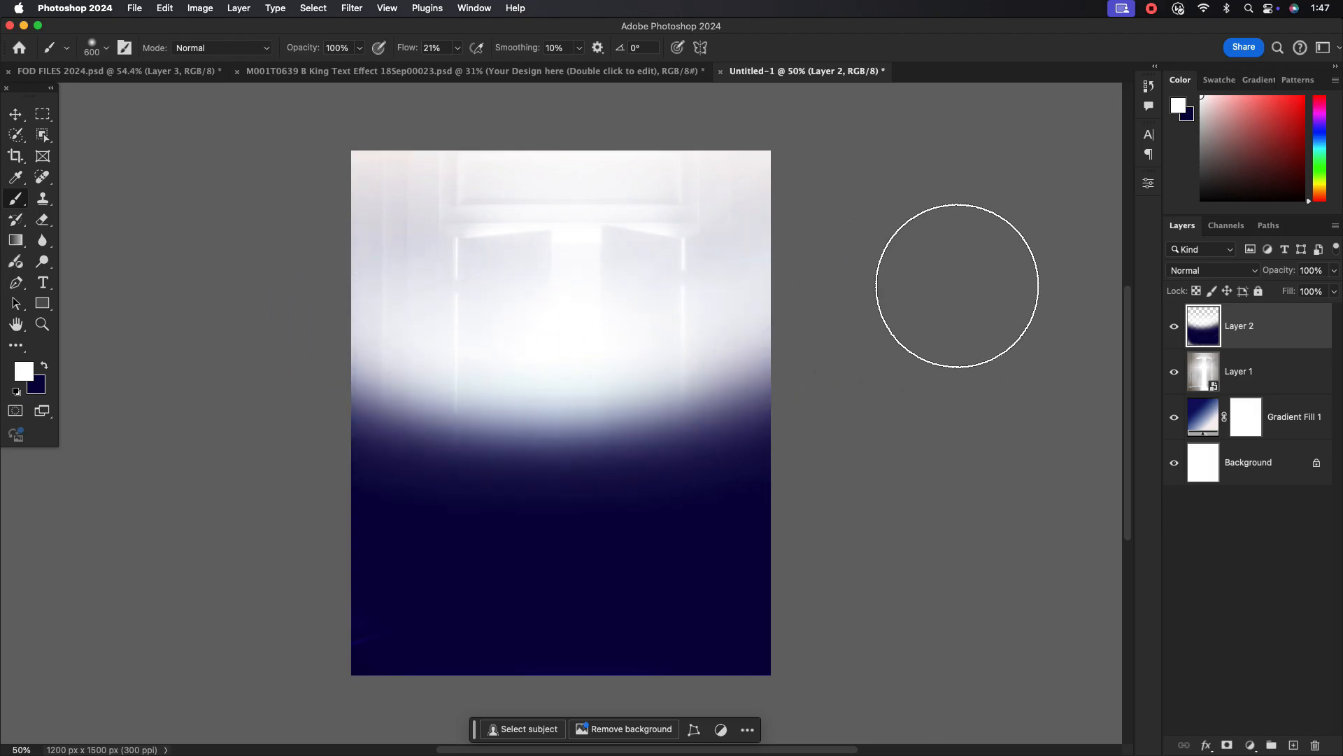
Edit the gradient fill layer so its light end stop becomes pale lavender #e9e7ff.
double_click(1206, 426)
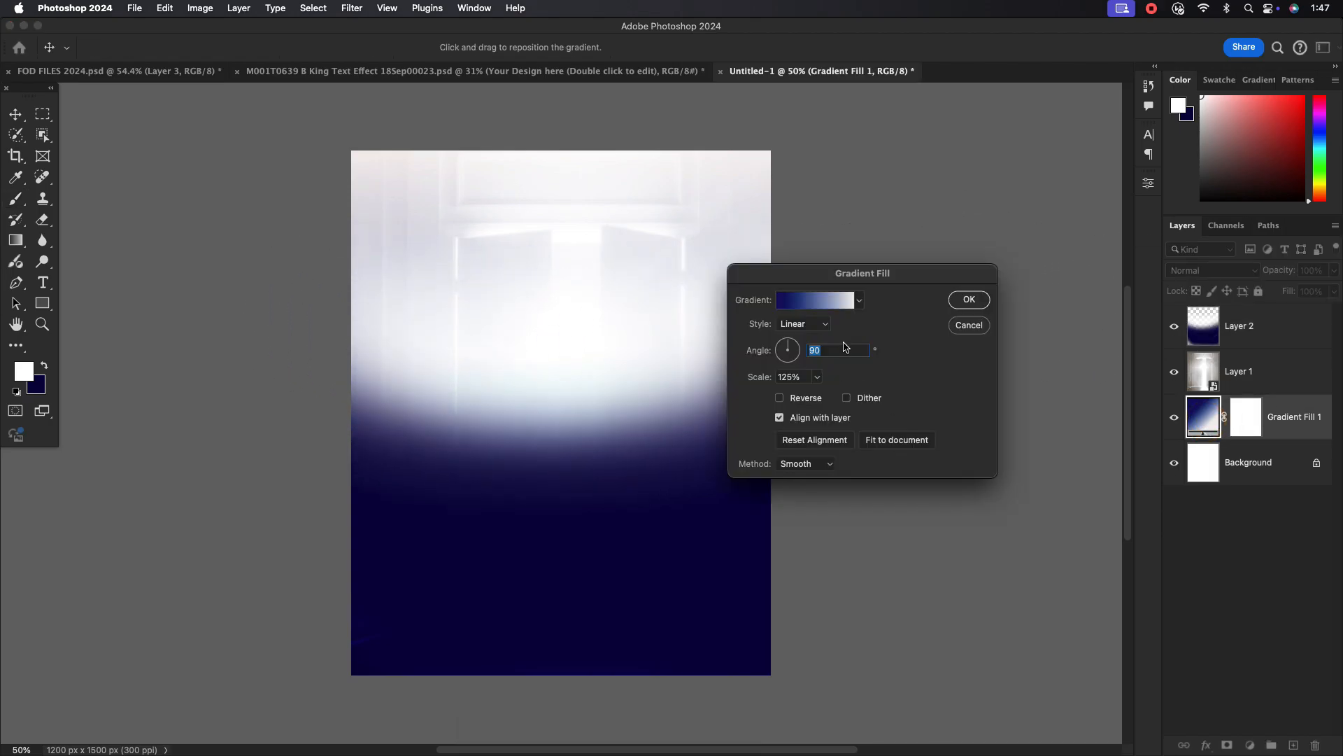
click(820, 299)
double_click(1144, 451)
click(593, 554)
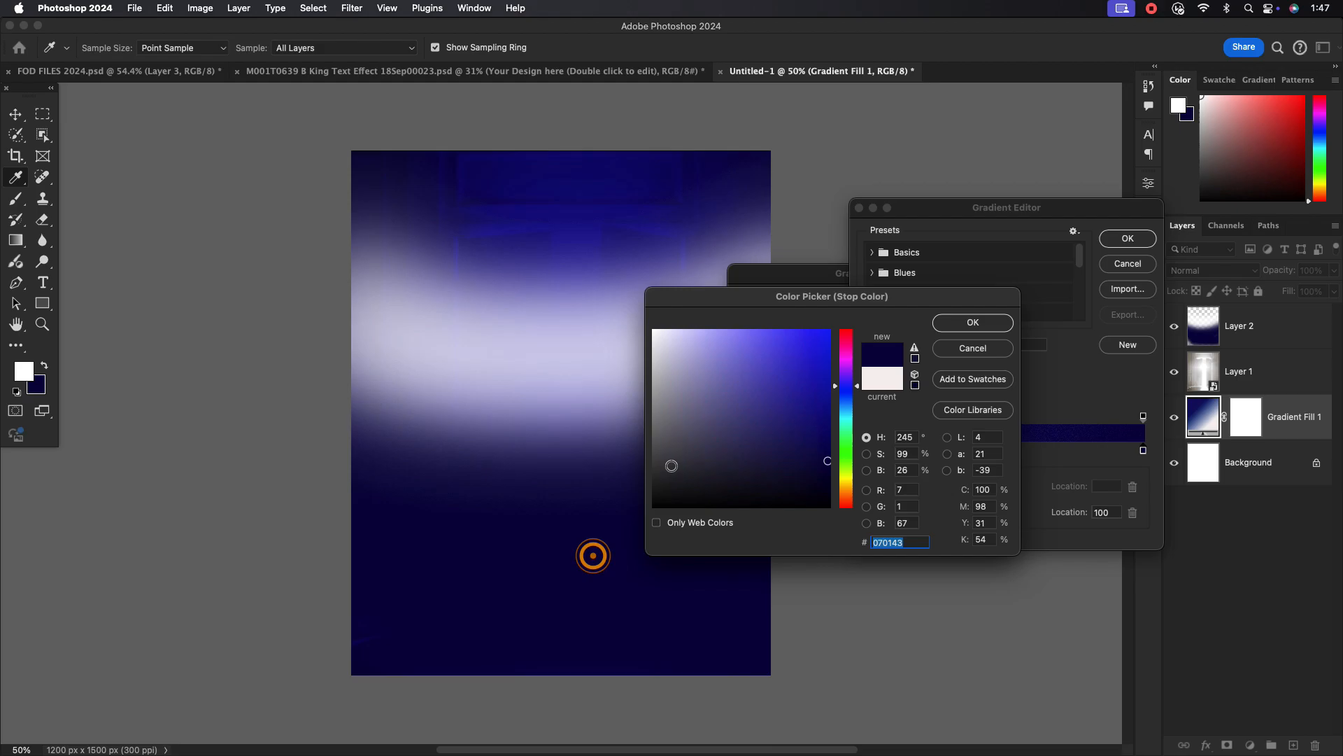
click(669, 330)
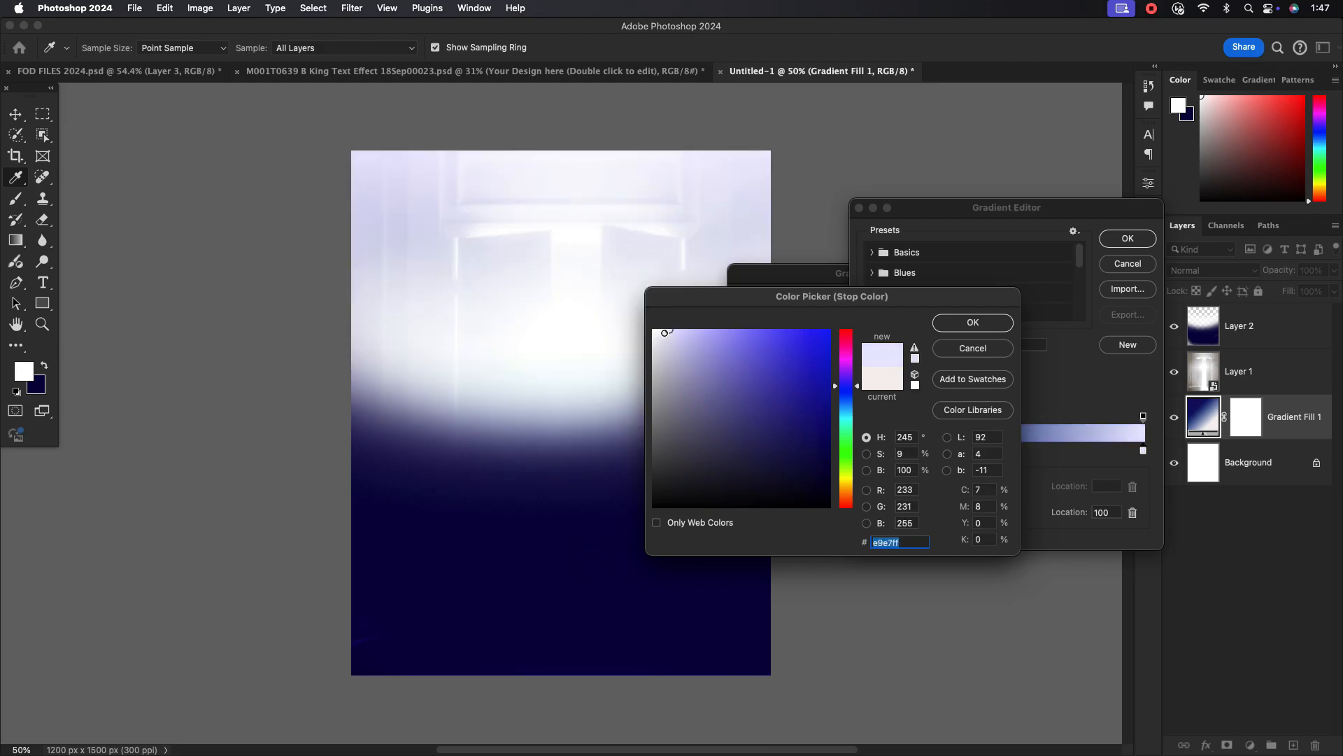
click(972, 320)
click(1128, 240)
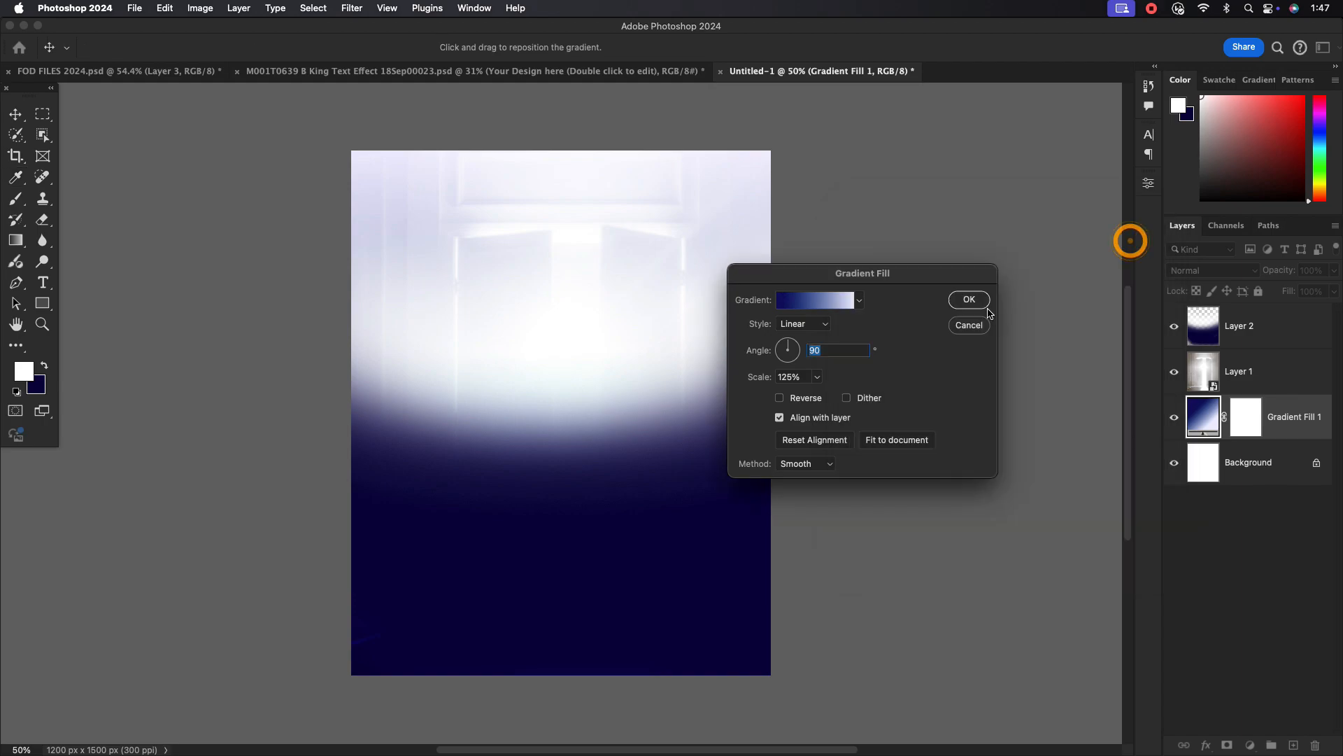
click(966, 299)
Bring the falling-money image from FOD FILES 2024.psd in above Layer 2 and set its blend mode to Screen.
key(b)
scroll(670, 336, up, 1)
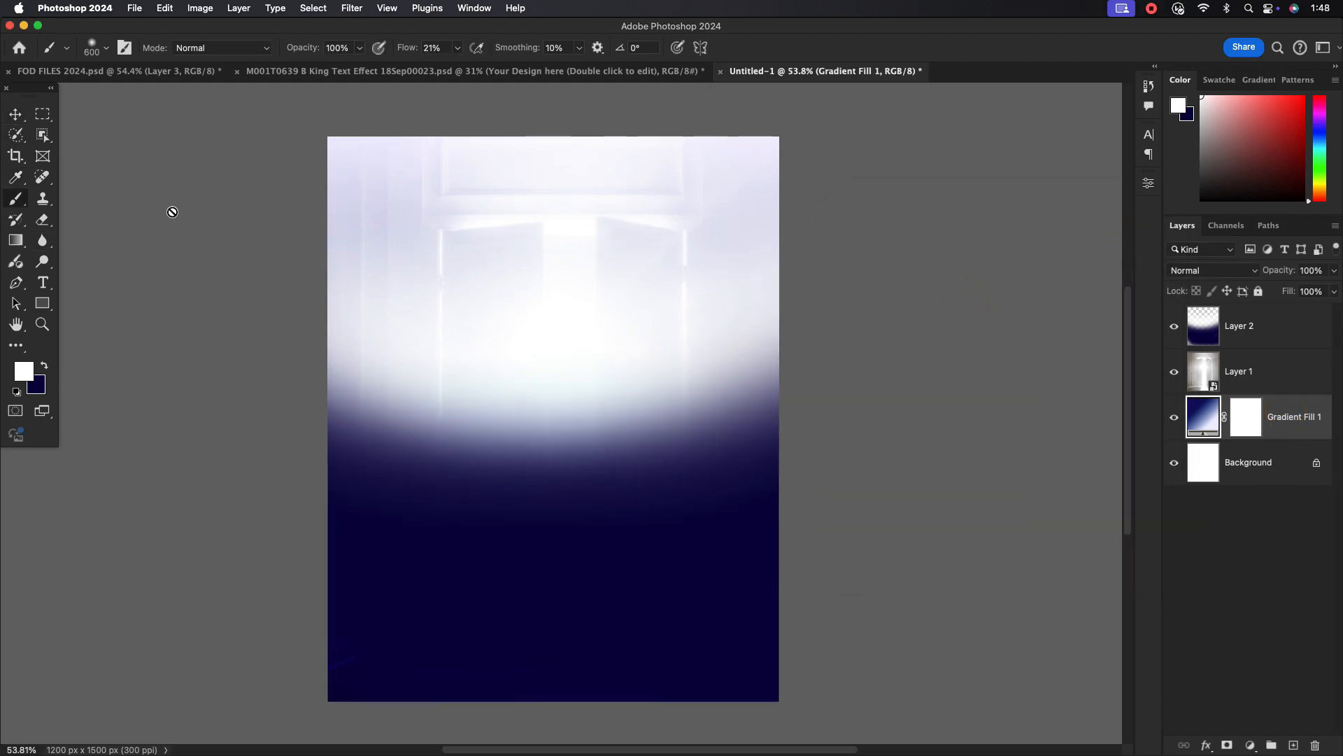
click(15, 114)
click(574, 342)
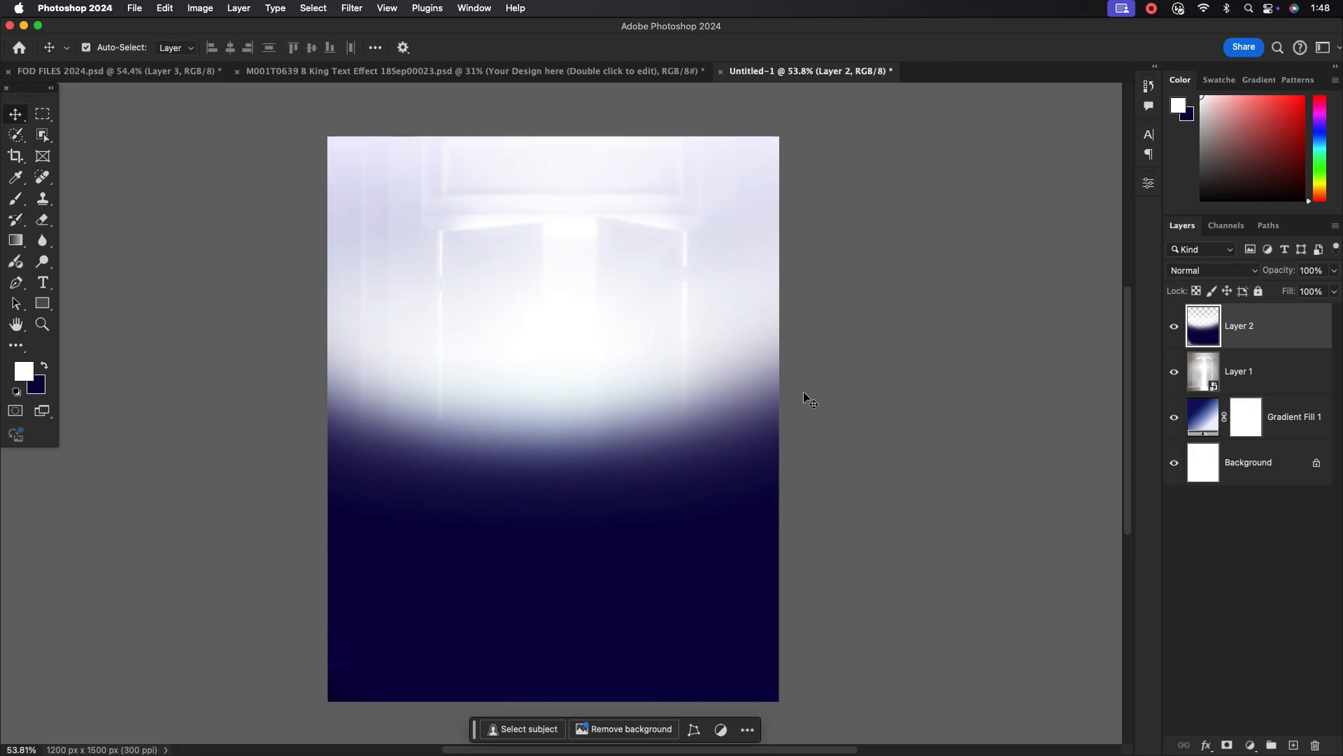
drag(567, 333, 686, 361)
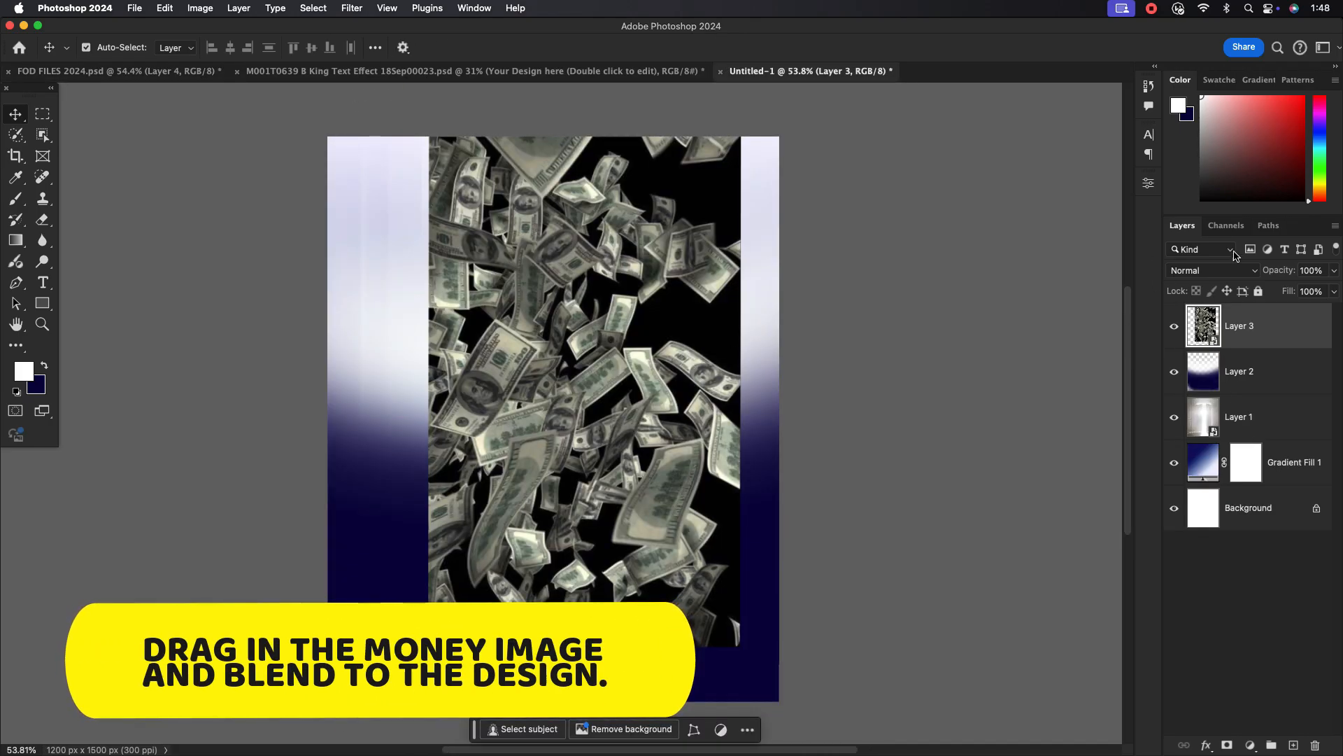
click(1212, 270)
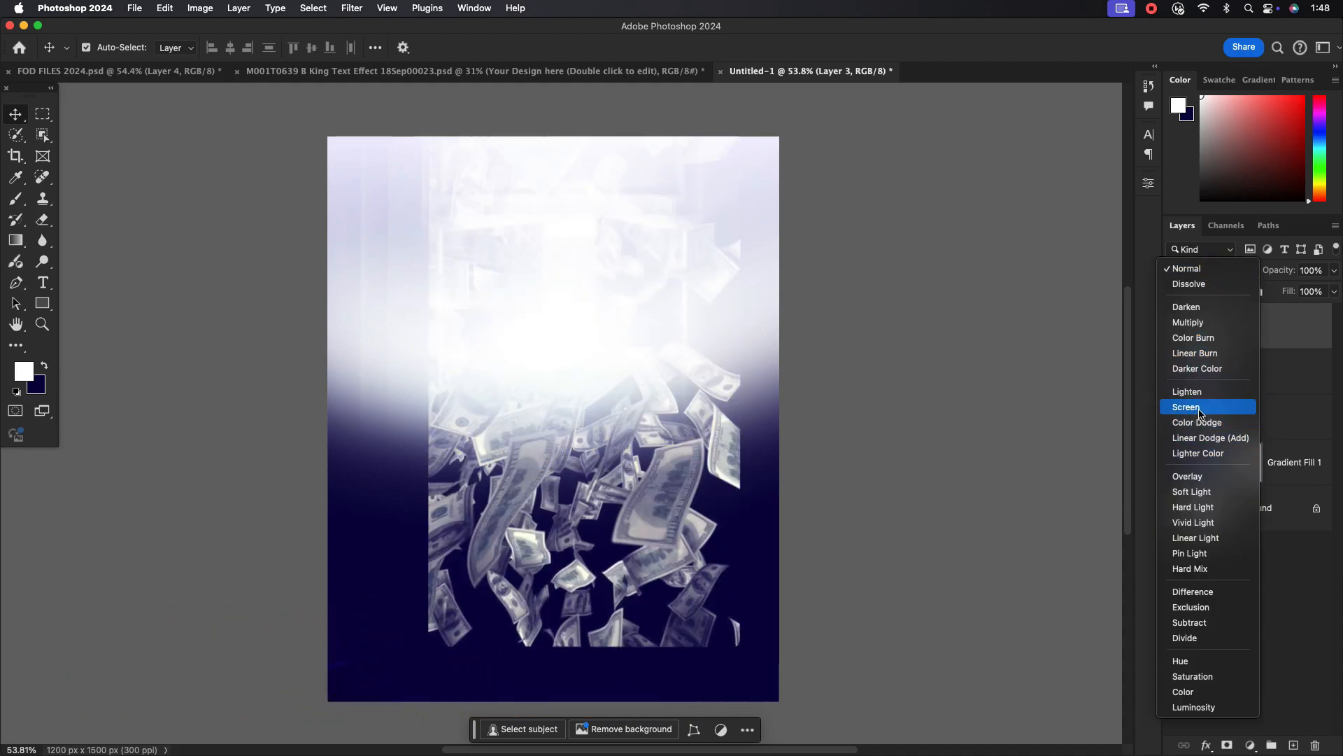
click(1189, 399)
Rotate the money layer about 51° and position it over the lower-right corner of the canvas.
drag(658, 454, 783, 463)
key(ctrl+t)
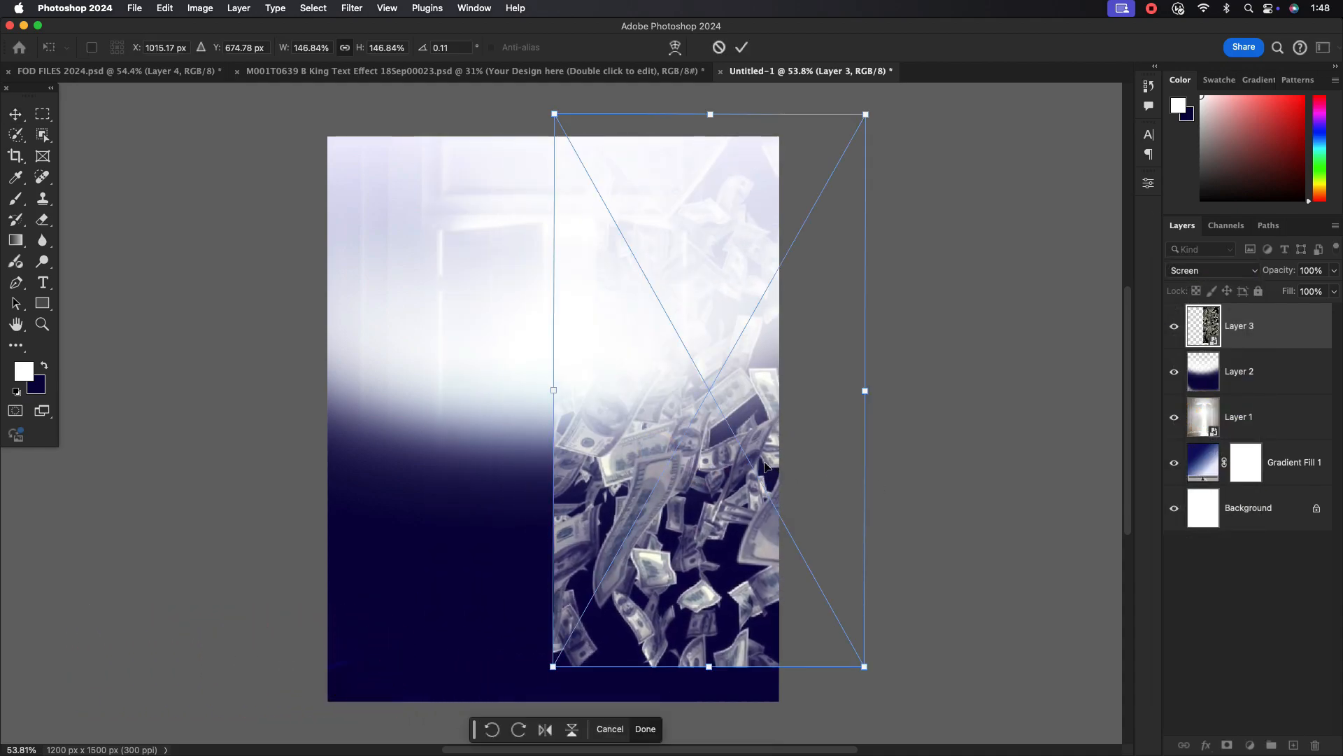
drag(888, 114, 959, 272)
drag(707, 468, 769, 524)
drag(1063, 279, 1055, 432)
drag(711, 476, 732, 514)
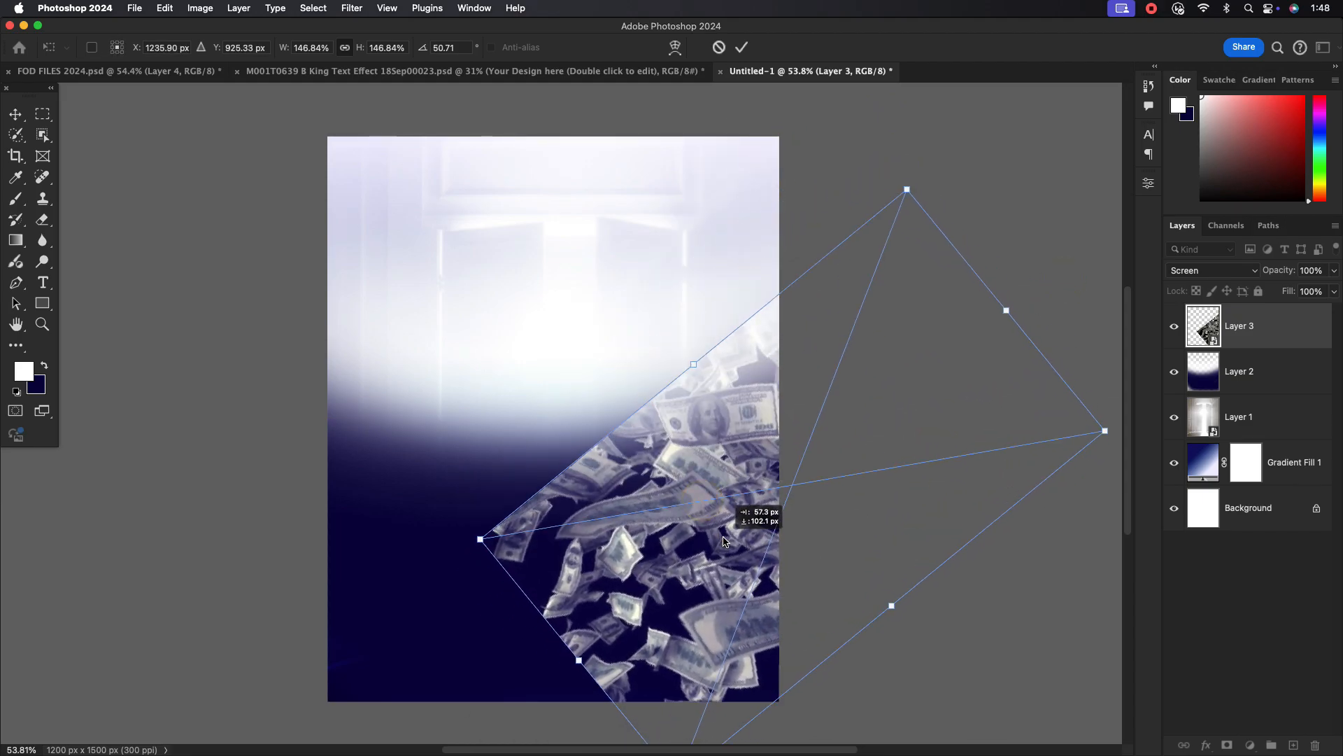
click(742, 47)
Mask out the money layer's hard edges with a soft black brush at 21% flow and set the layer's opacity to 45%.
drag(1245, 462, 1246, 326)
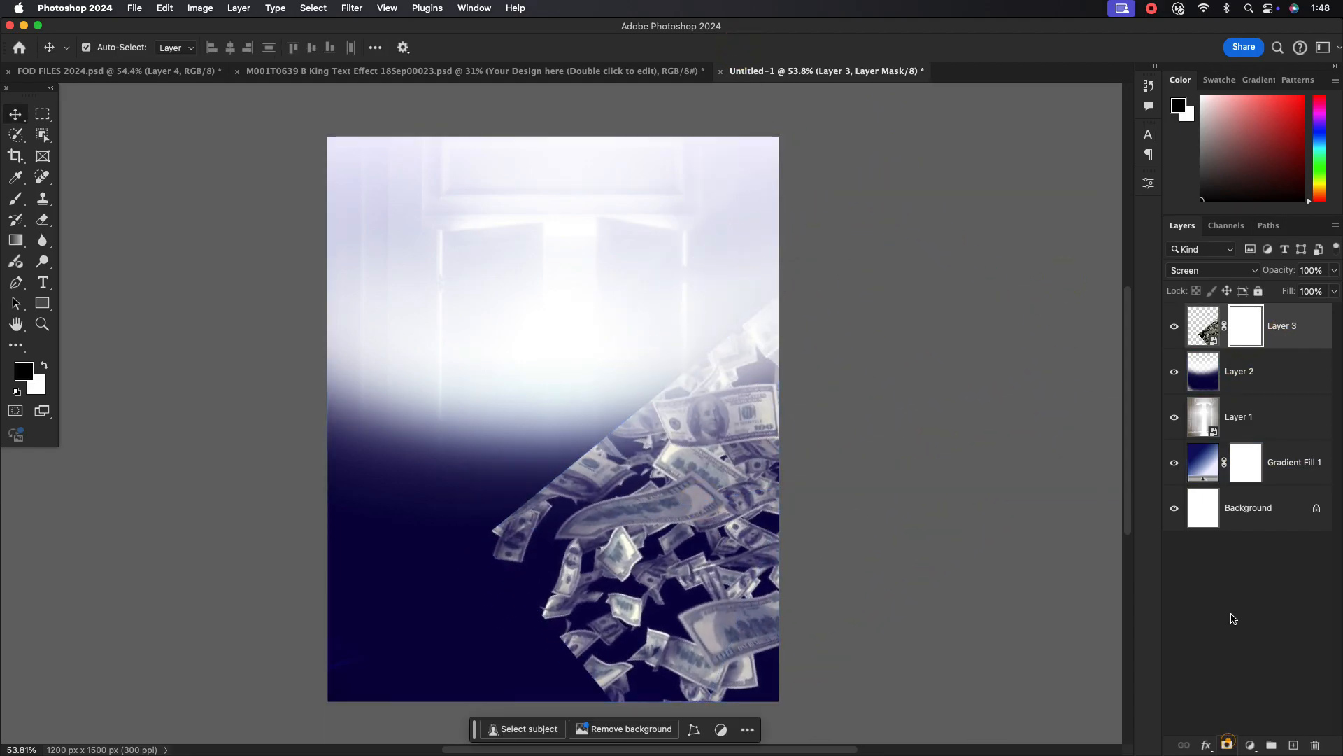
click(16, 199)
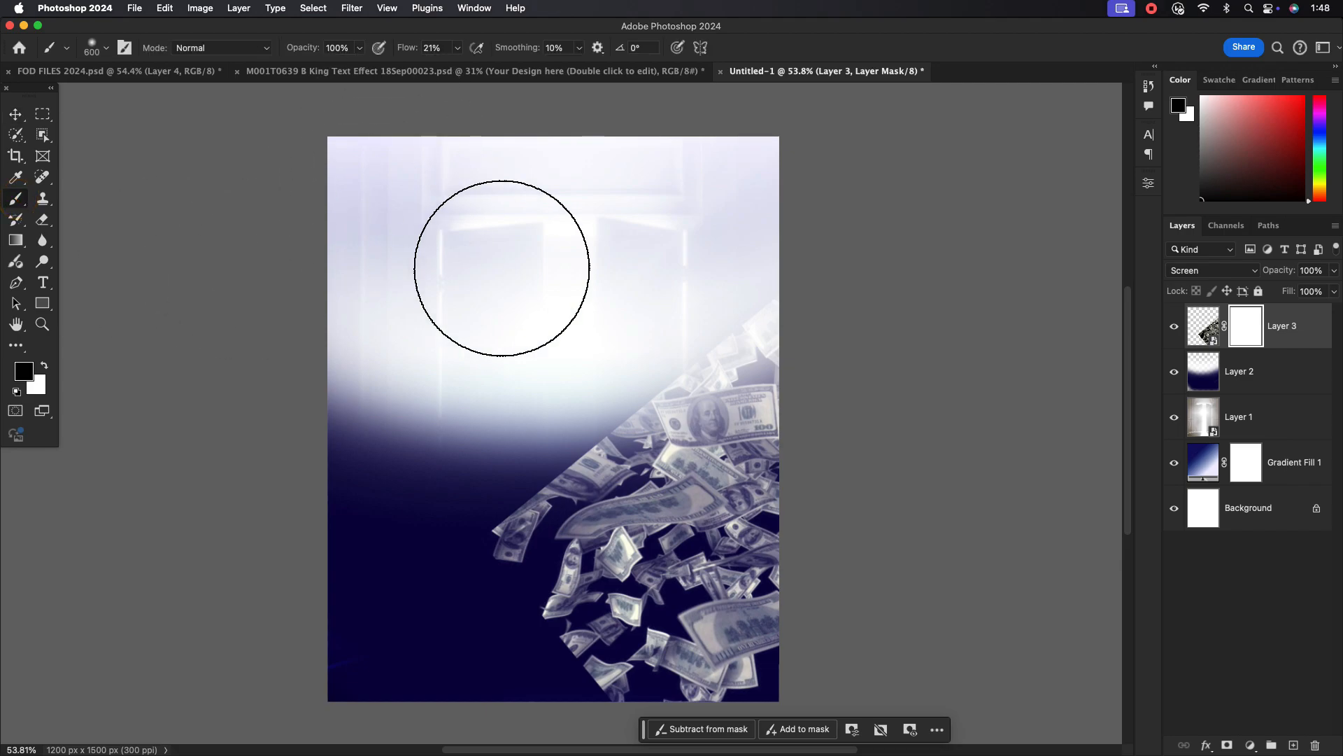
mouse_move(501, 264)
mouse_down()
mouse_move(480, 520)
mouse_move(468, 377)
mouse_move(545, 289)
mouse_move(638, 322)
mouse_move(727, 201)
mouse_move(578, 374)
mouse_move(566, 324)
mouse_move(531, 342)
mouse_up()
mouse_move(549, 697)
mouse_down()
mouse_move(532, 741)
mouse_move(756, 749)
mouse_move(399, 652)
mouse_up()
click(1298, 326)
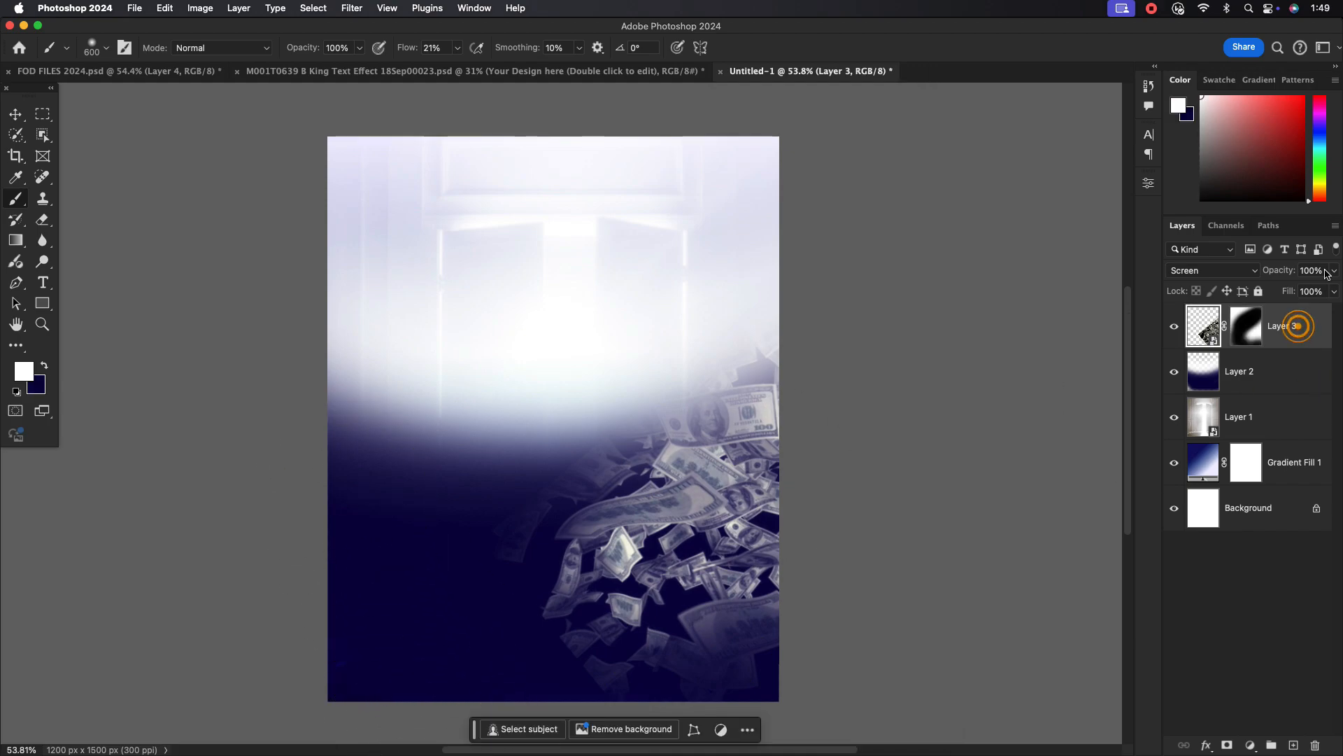
drag(1320, 291, 1304, 294)
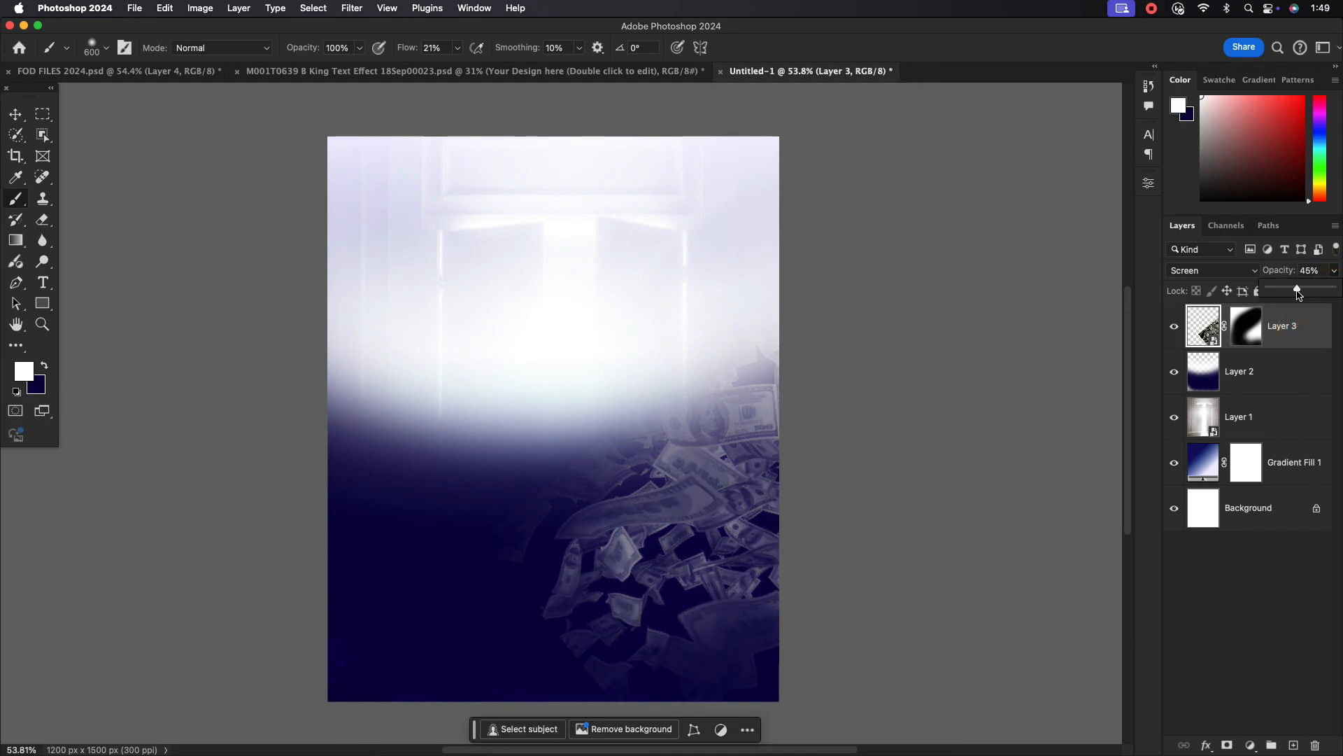
Duplicate the money layer into the canvas's upper-left corner at 100% opacity and copy that duplicate to the upper-right corner.
click(1204, 336)
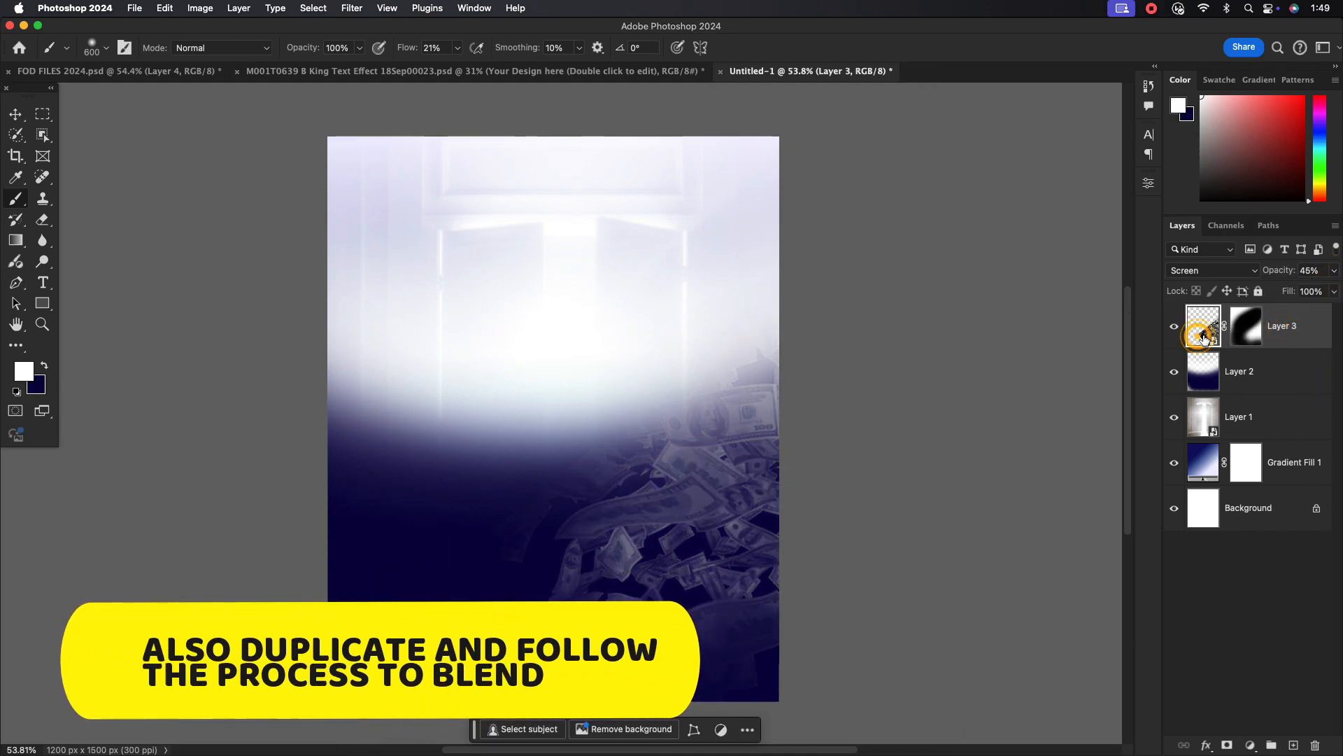
key(super+j)
key(v)
drag(714, 512, 425, 144)
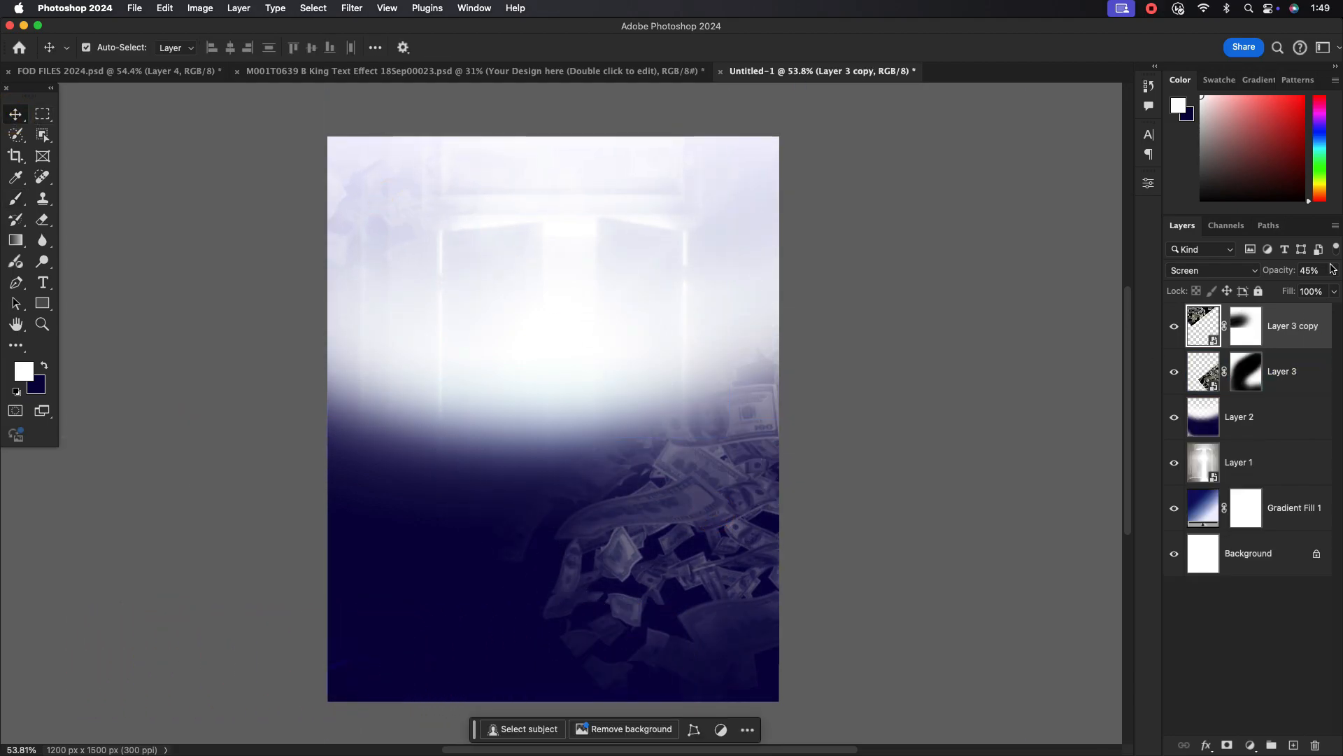
drag(402, 249, 338, 250)
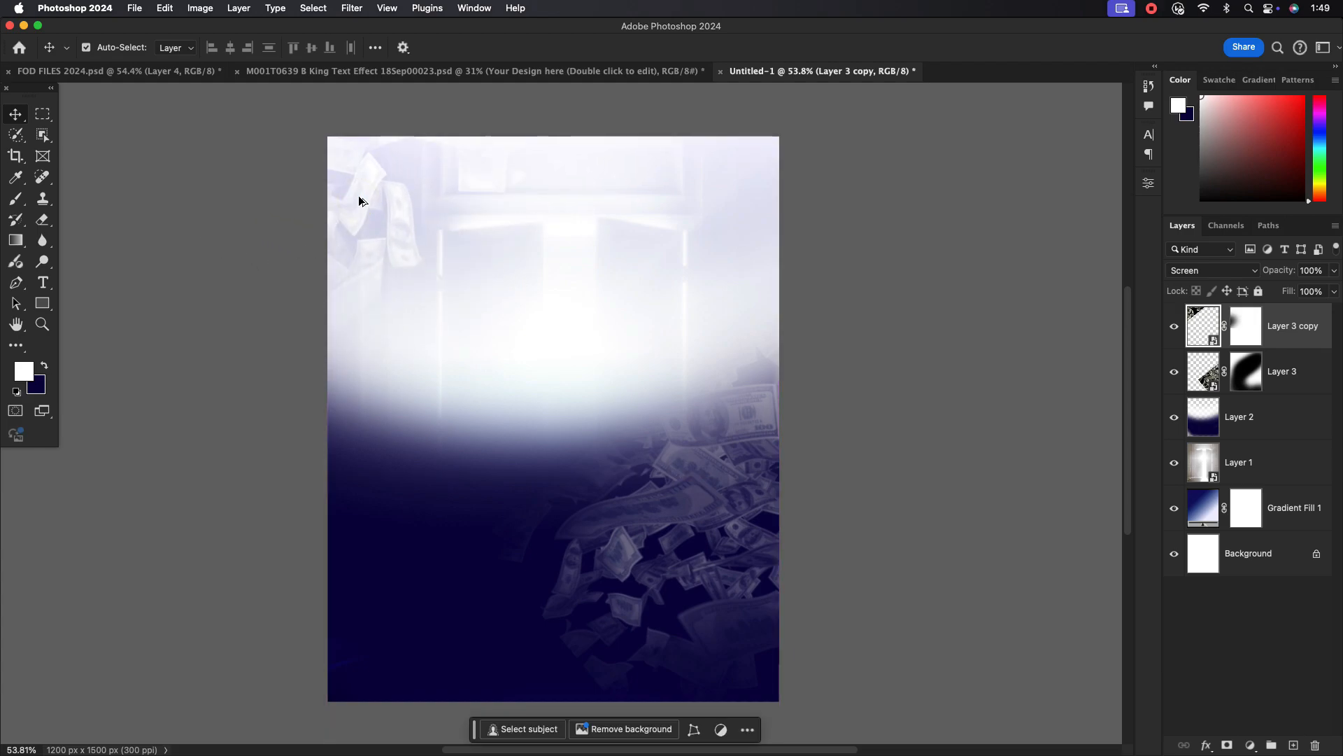
drag(359, 201, 965, 180)
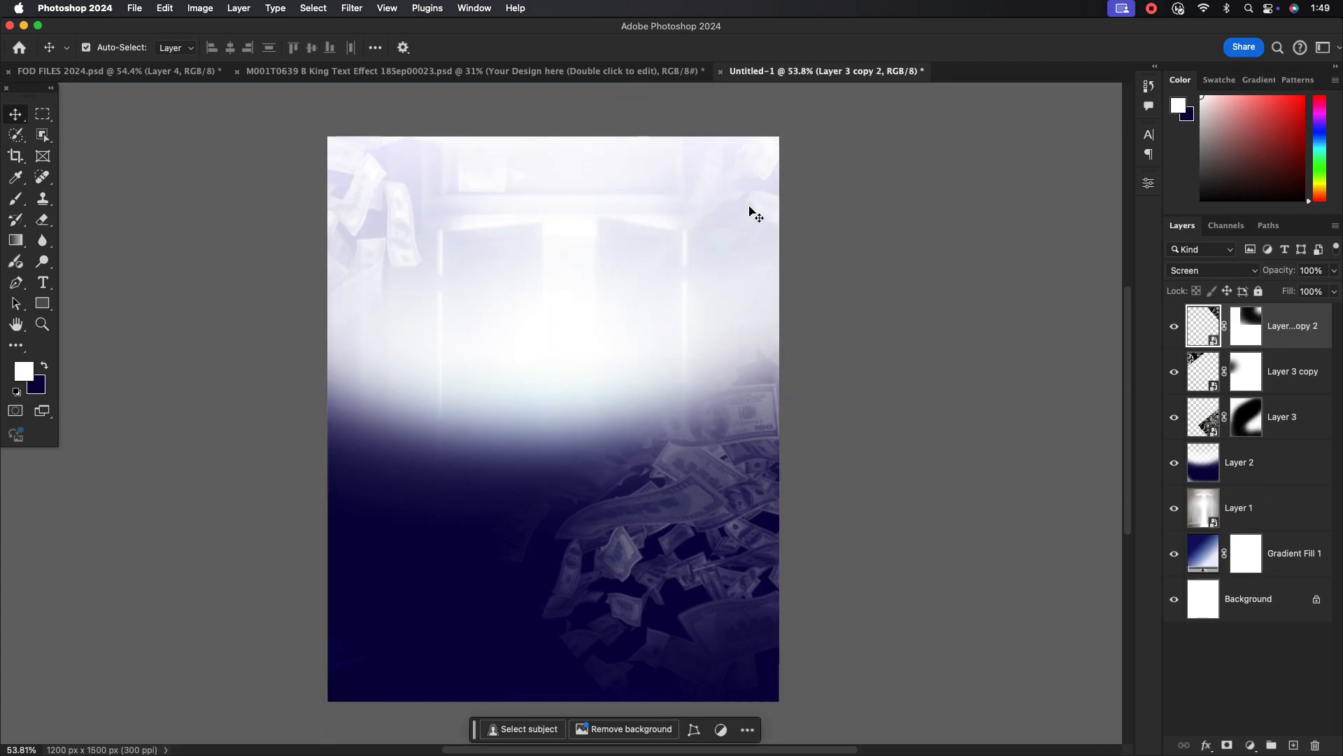
Add a new empty layer above the upper-right money copy.
scroll(658, 449, up, 1)
click(1302, 326)
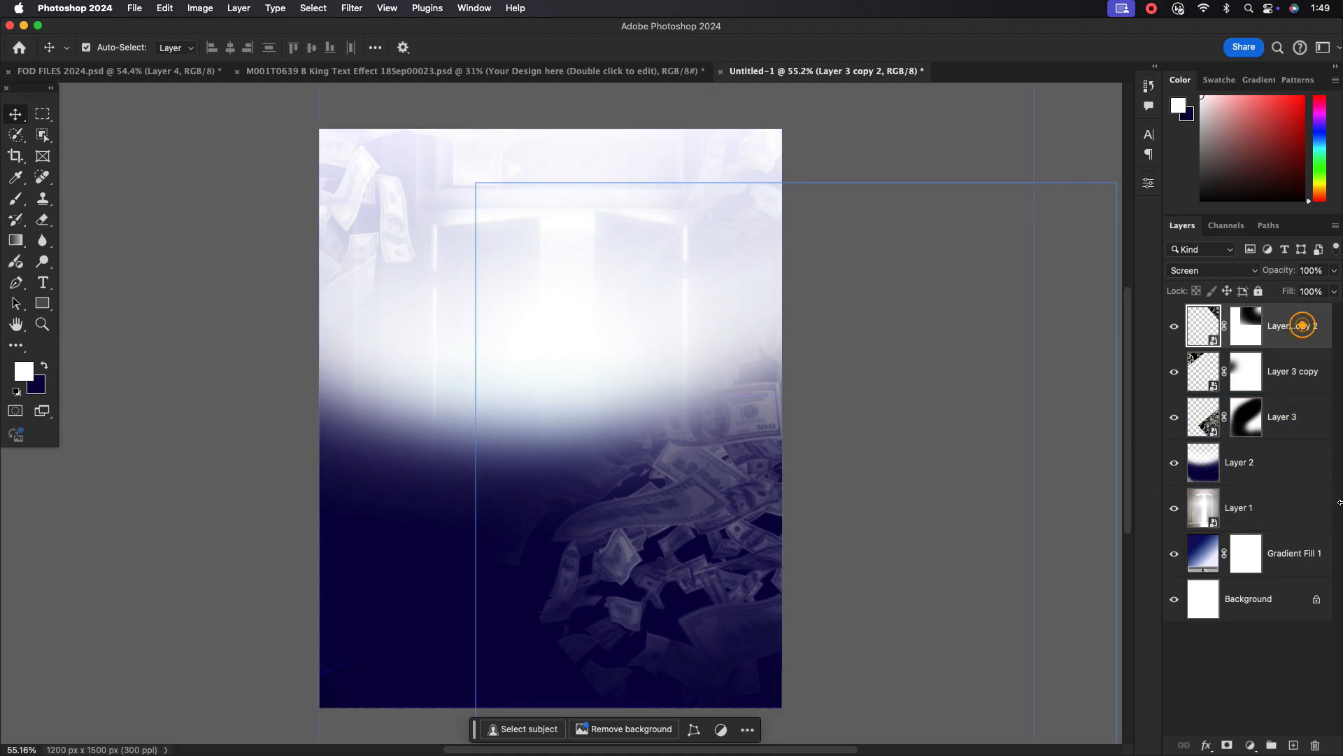
click(1294, 745)
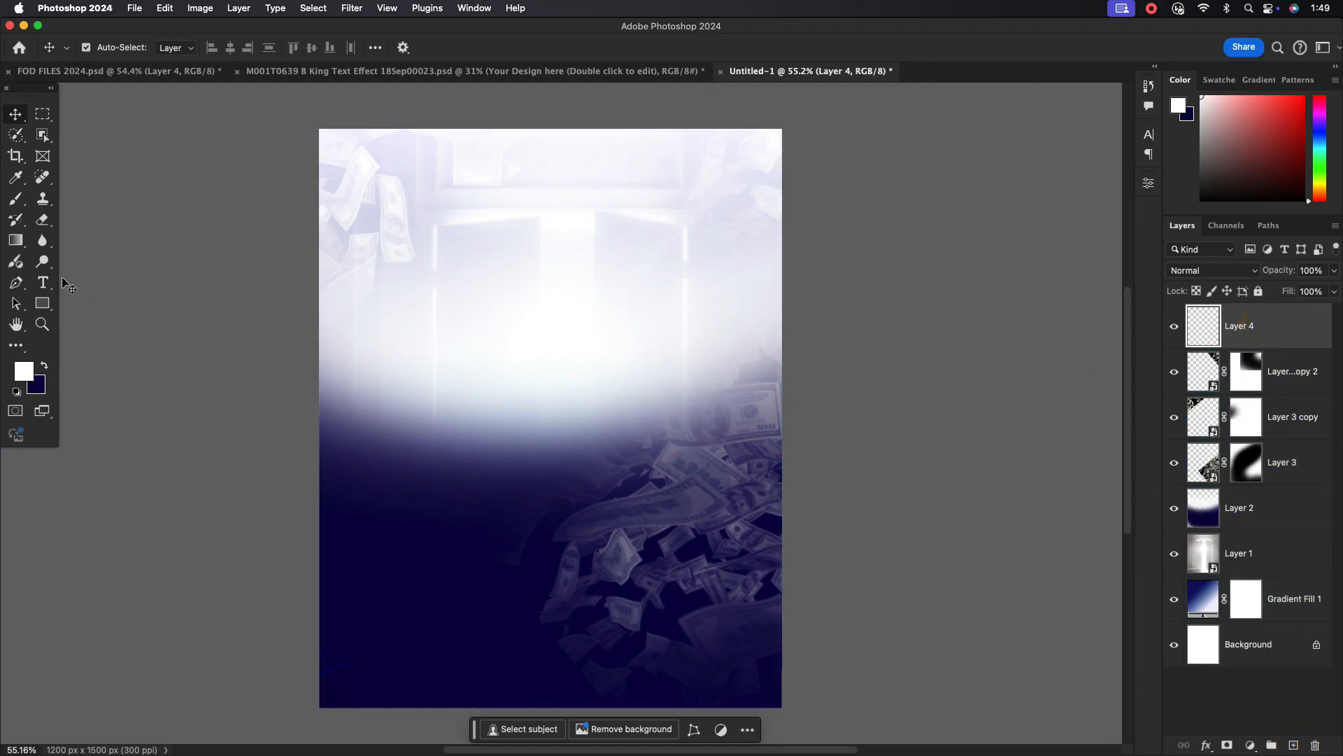
click(16, 198)
click(432, 315)
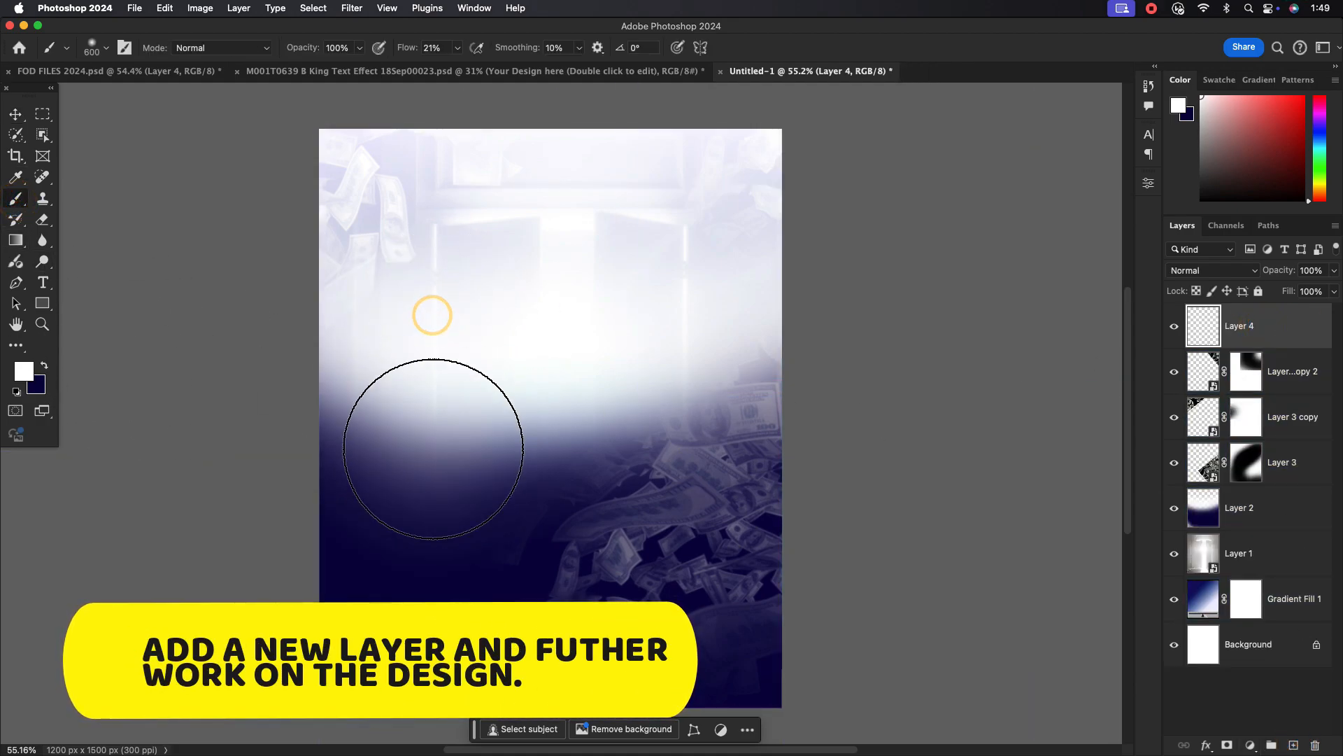
mouse_move(433, 448)
mouse_down()
mouse_move(449, 527)
mouse_move(480, 450)
mouse_up()
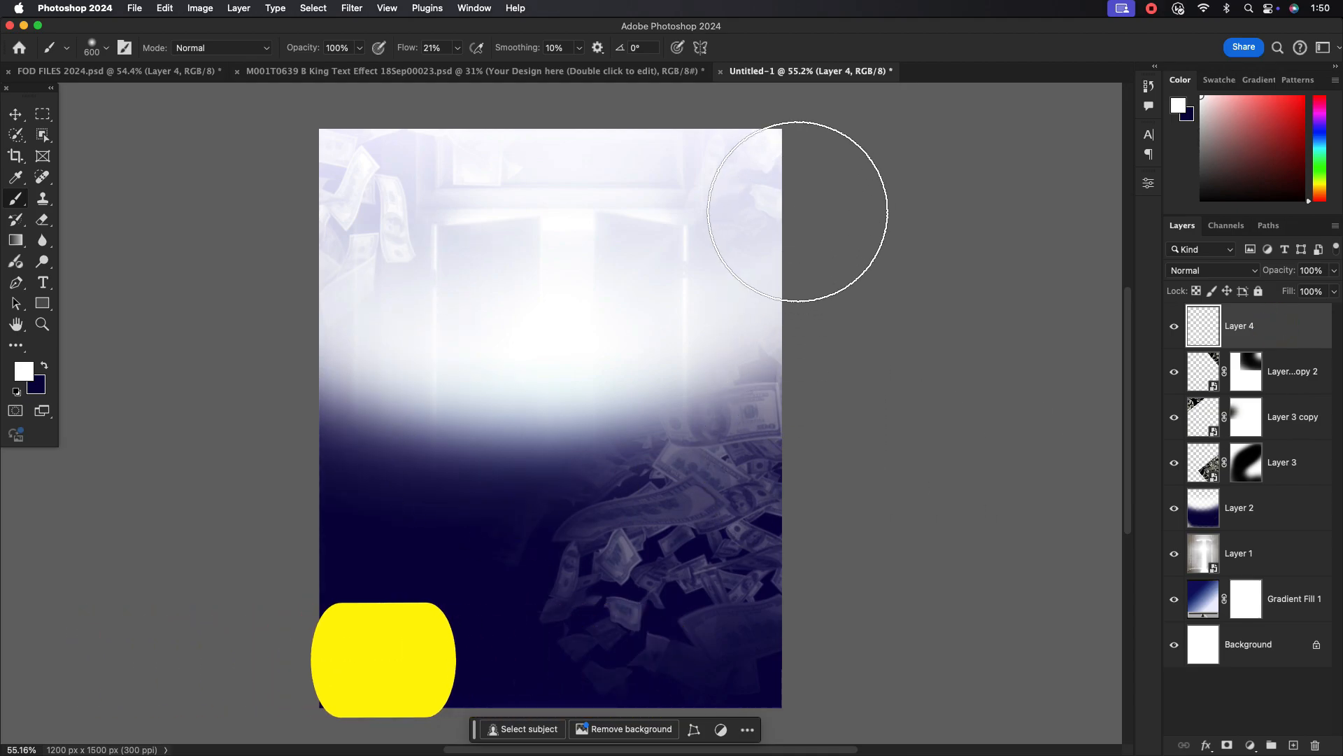
click(797, 211)
click(651, 373)
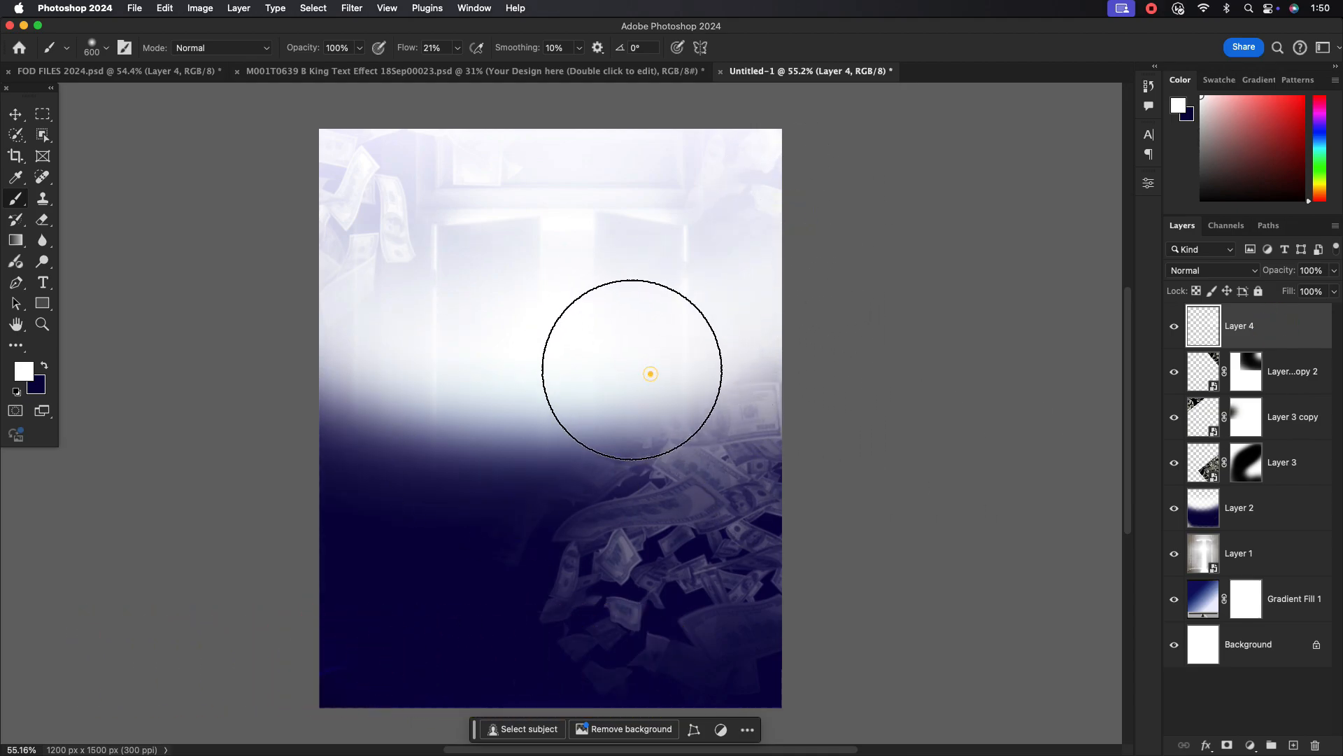
mouse_move(651, 374)
mouse_down()
mouse_move(553, 271)
mouse_move(511, 427)
mouse_move(479, 441)
mouse_move(395, 401)
mouse_move(396, 412)
mouse_move(778, 390)
mouse_move(887, 401)
mouse_up()
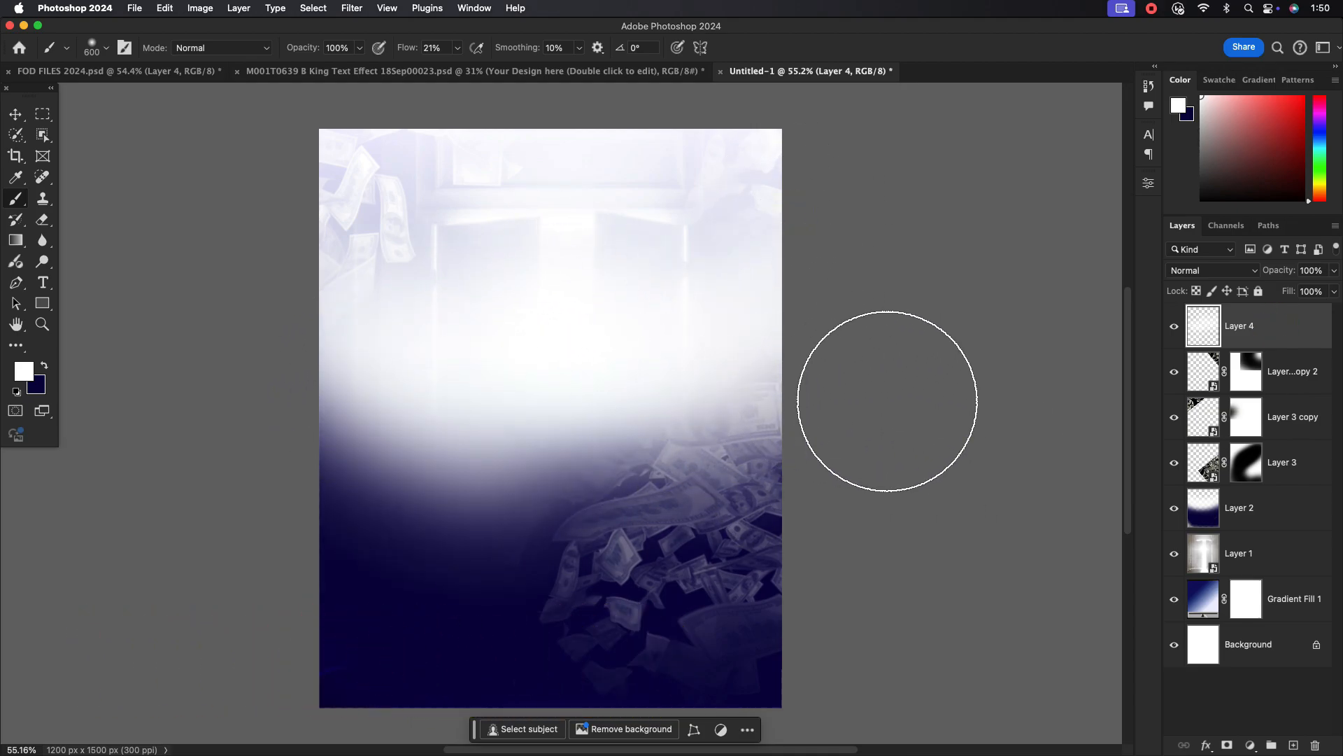
key(super+z)
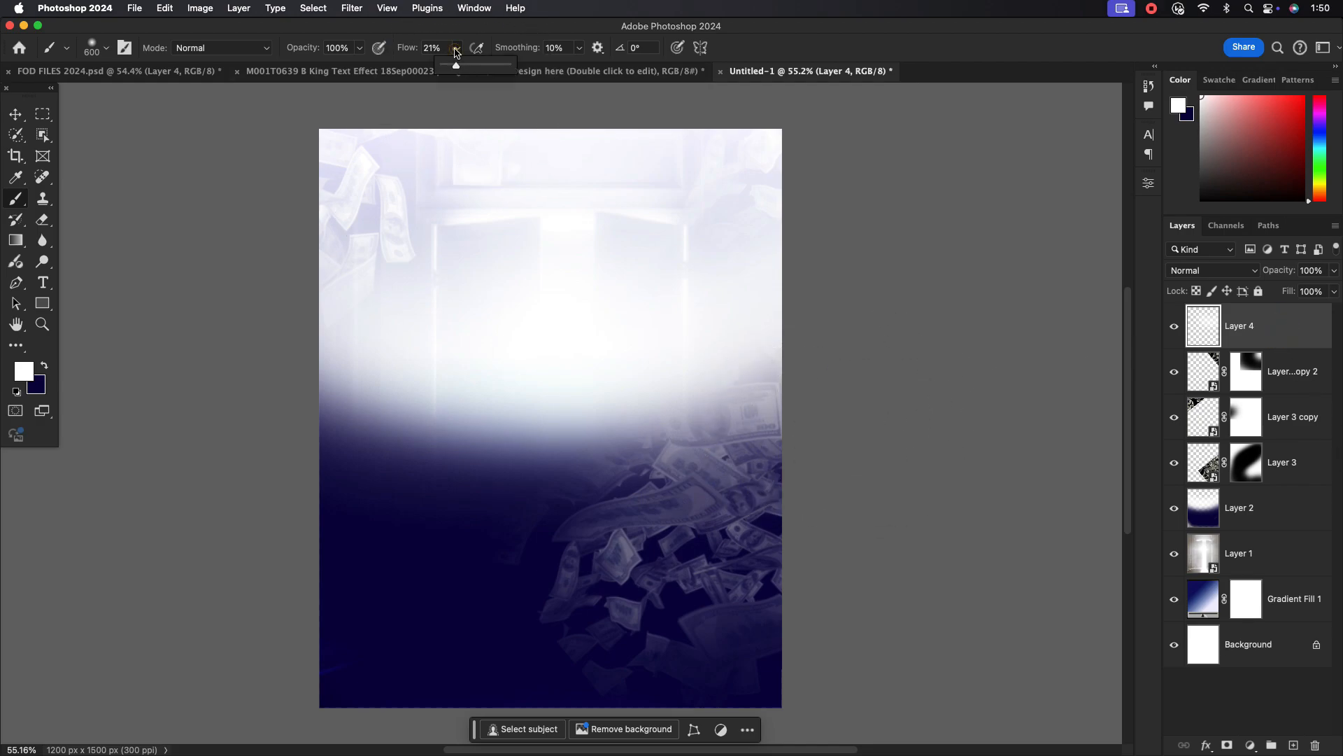
Paint a faint white haze over the upper area and the light-dark transition on the new layer with the brush at 8% flow.
click(494, 201)
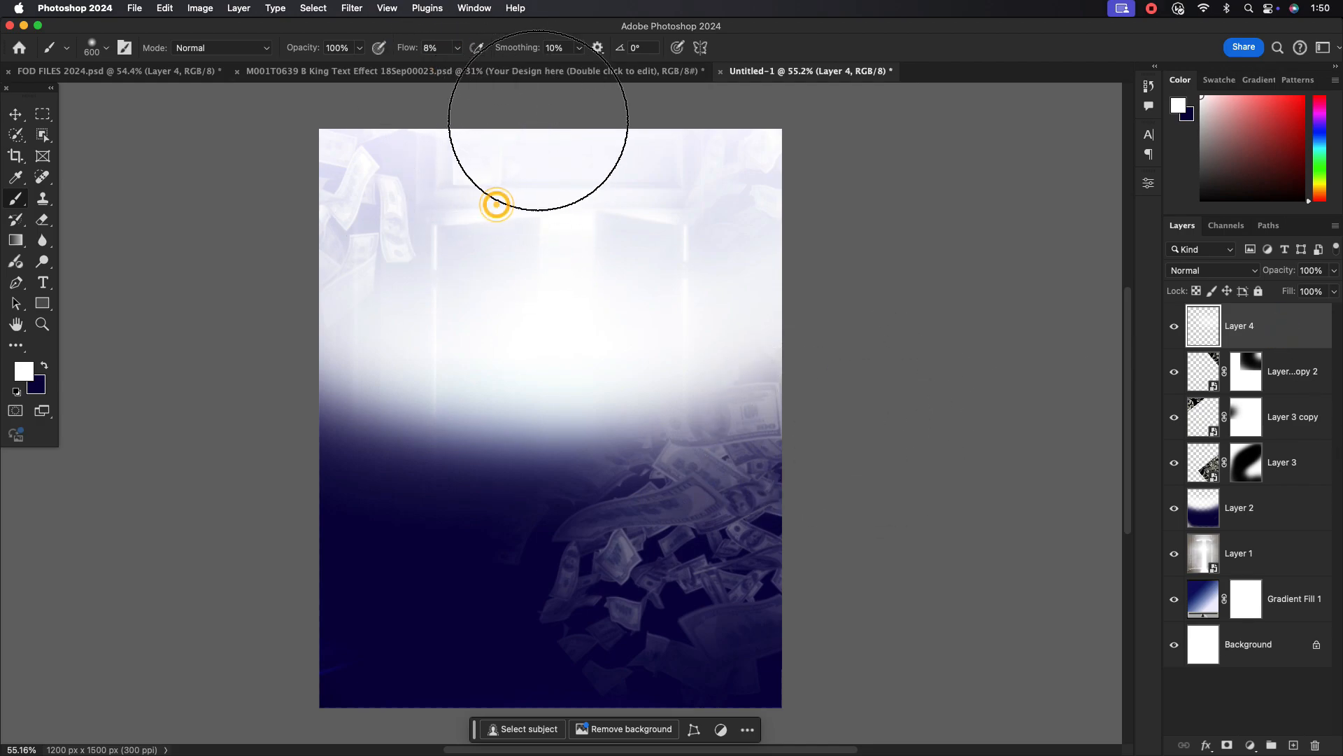
mouse_move(419, 105)
mouse_down()
mouse_move(722, 126)
mouse_move(715, 210)
mouse_move(687, 240)
mouse_move(686, 332)
mouse_move(735, 390)
mouse_up()
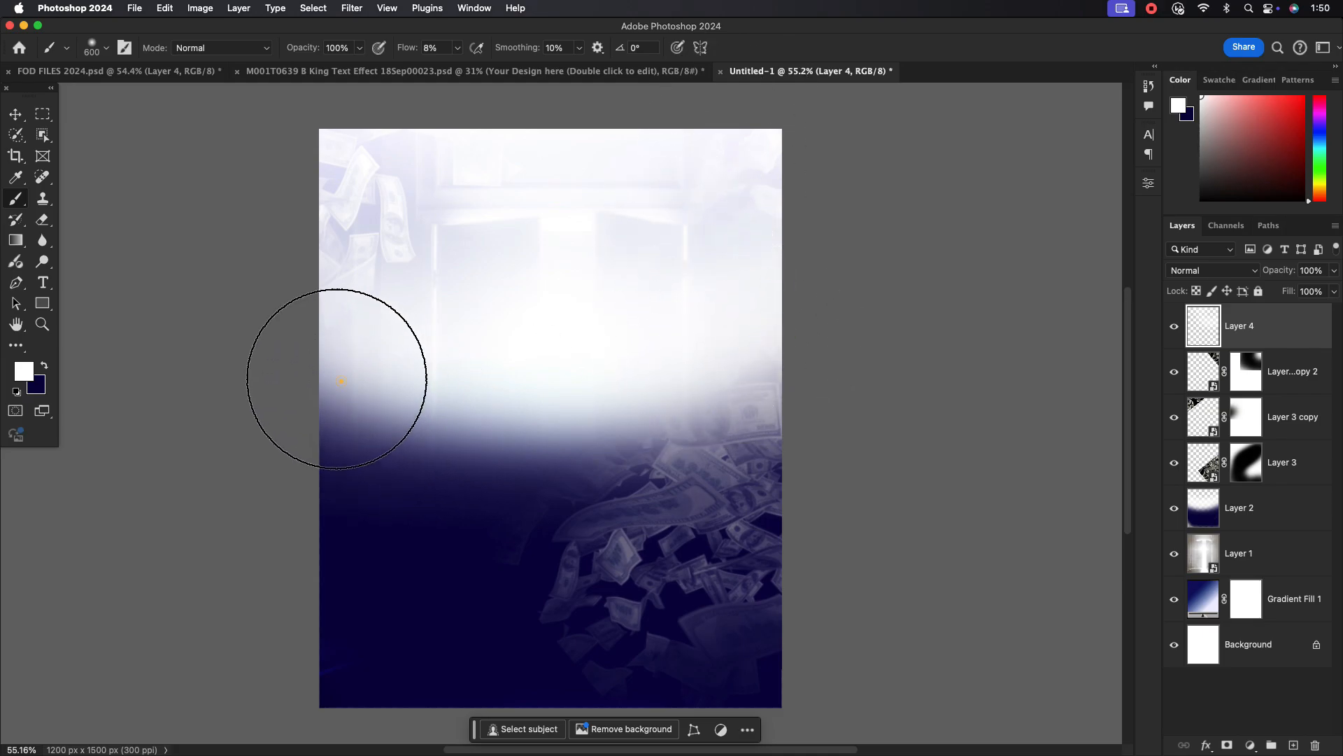
Add a Levels adjustment layer with the black input at 31 and the midtones at 0.85.
click(1250, 745)
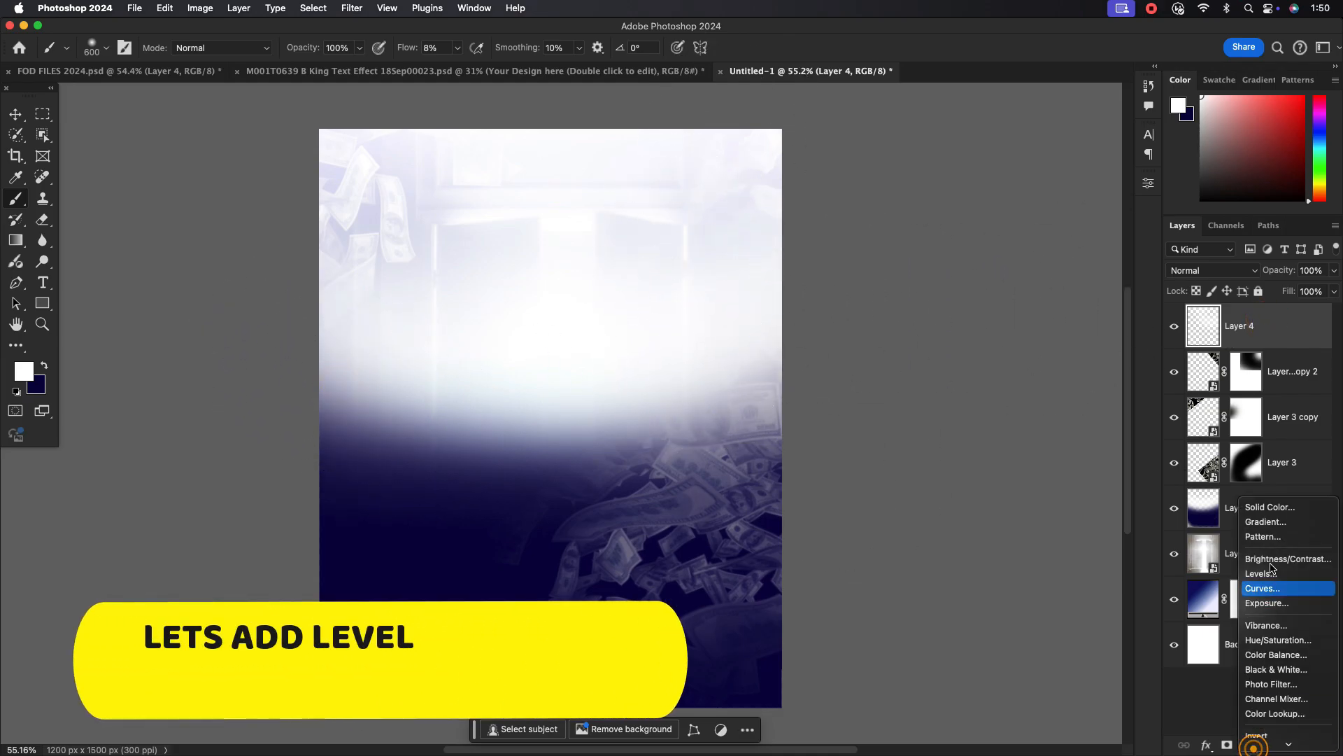
click(1280, 589)
drag(964, 331, 1044, 332)
click(1100, 332)
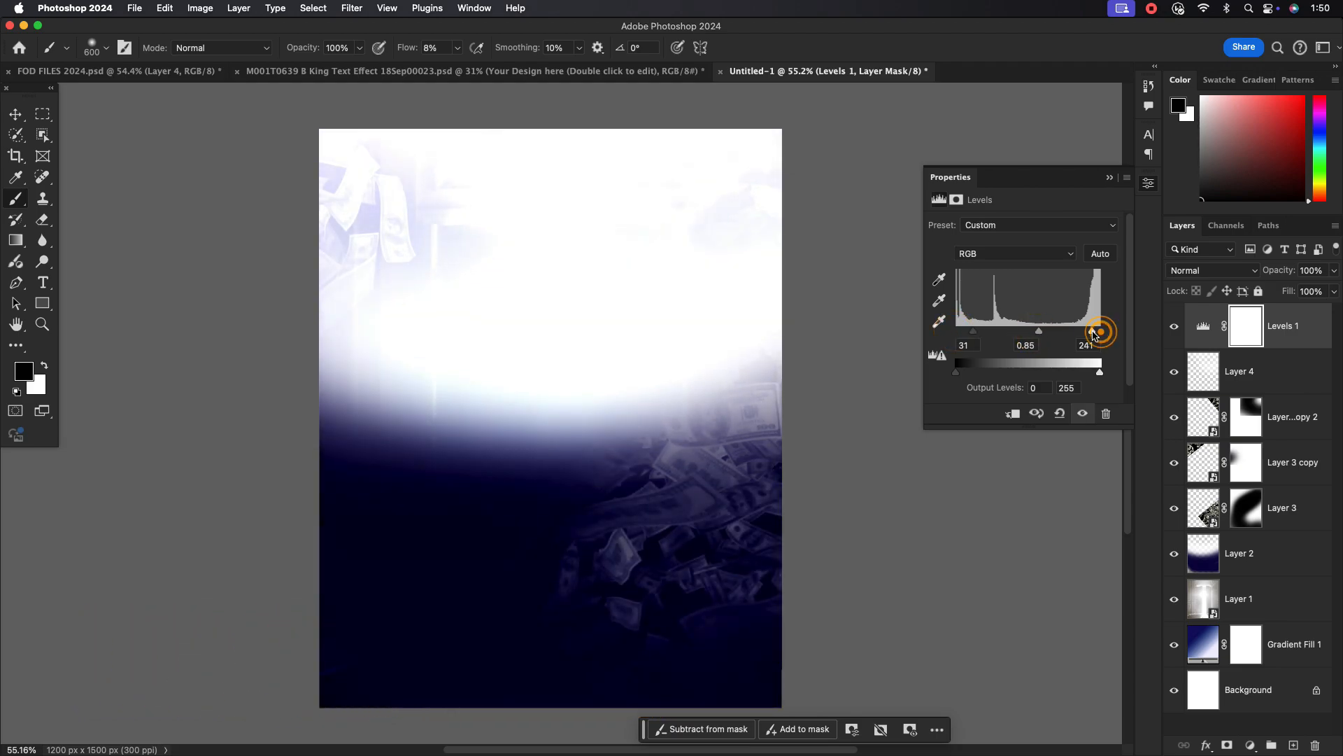
click(1112, 179)
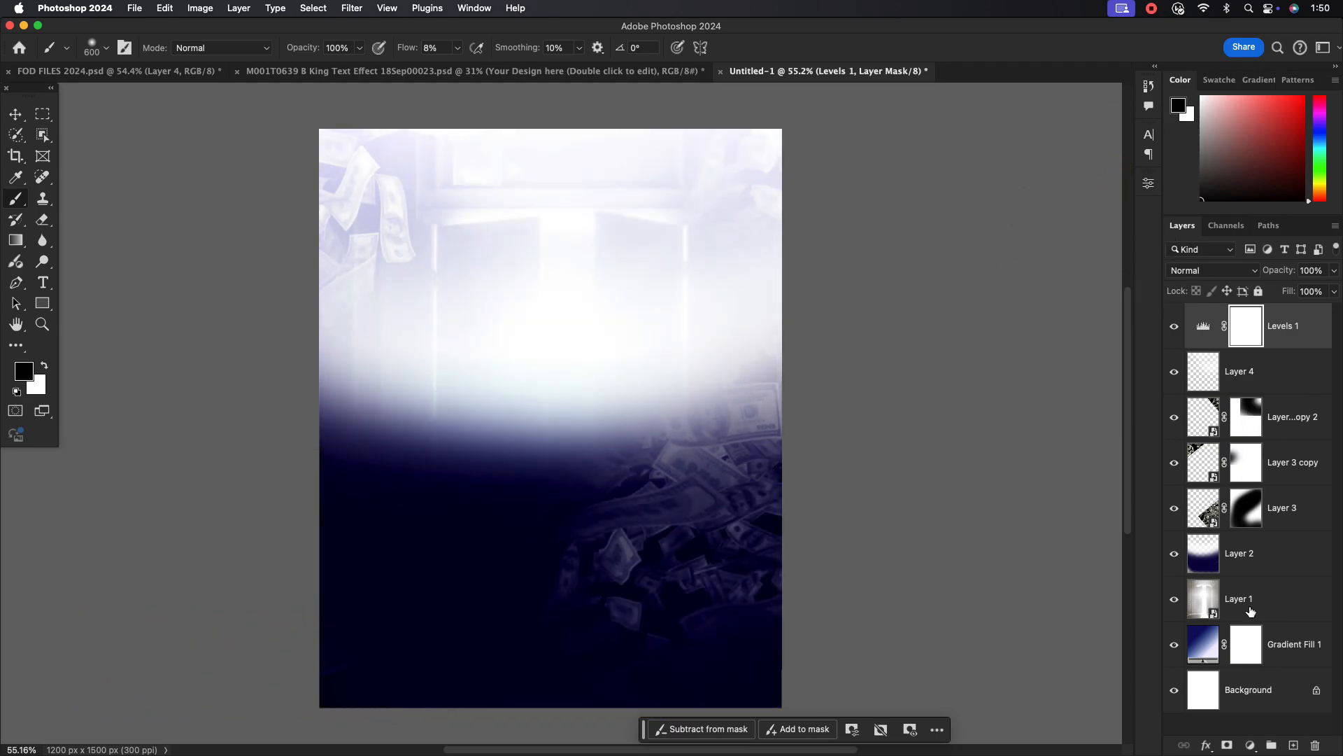
Add a Curves adjustment layer above the Levels and adjust the curve with one shadow point and one highlight point.
click(1250, 744)
click(1276, 591)
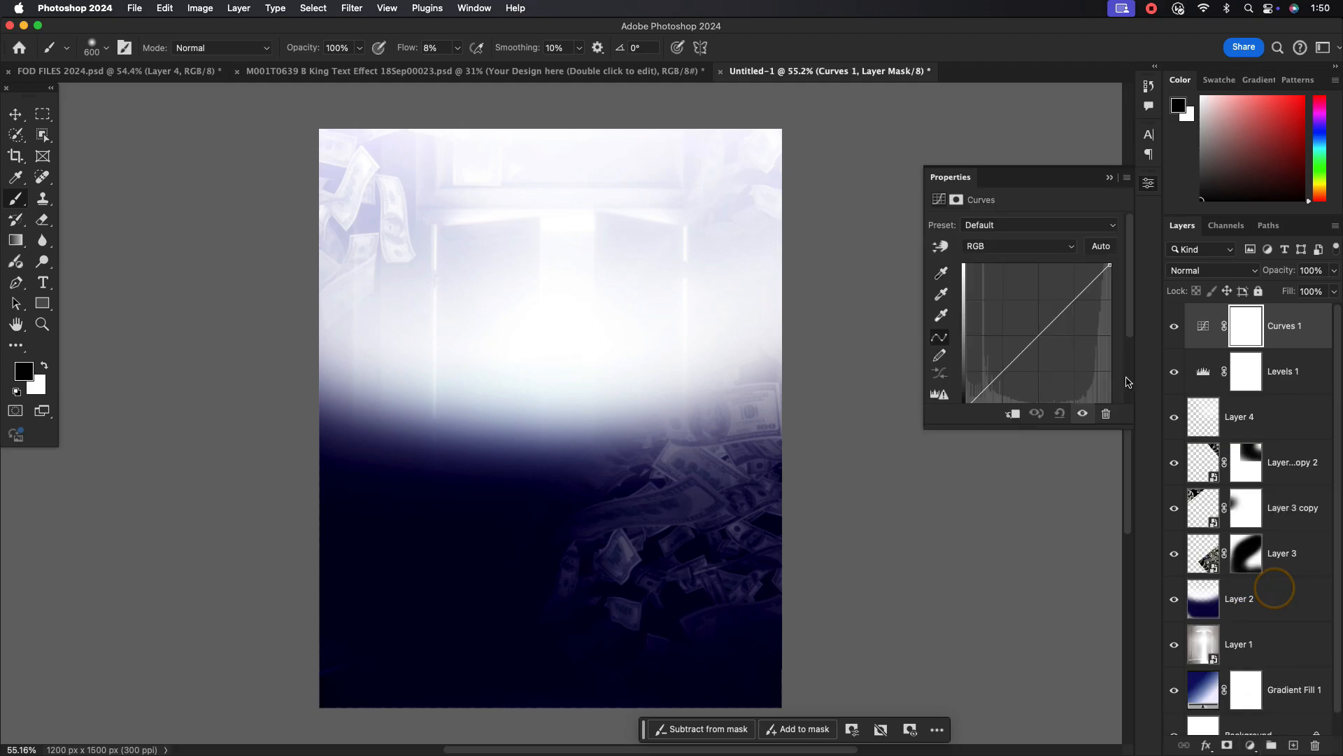
mouse_move(1015, 361)
mouse_down()
mouse_move(1023, 369)
mouse_move(1006, 357)
mouse_up()
mouse_move(1062, 292)
mouse_down()
mouse_move(1074, 311)
mouse_move(1072, 299)
mouse_up()
click(1109, 177)
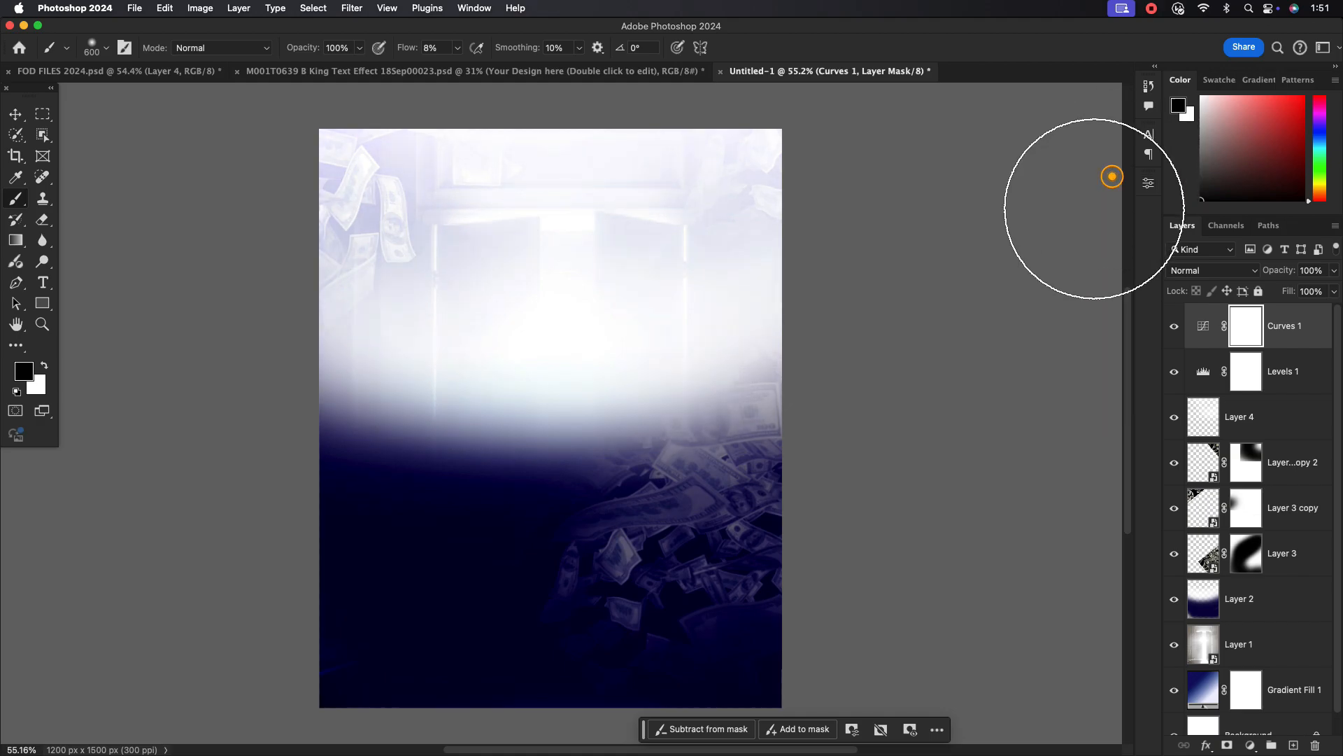
Add a new layer above the Curves adjustment and fill it with black.
click(1307, 337)
click(1294, 746)
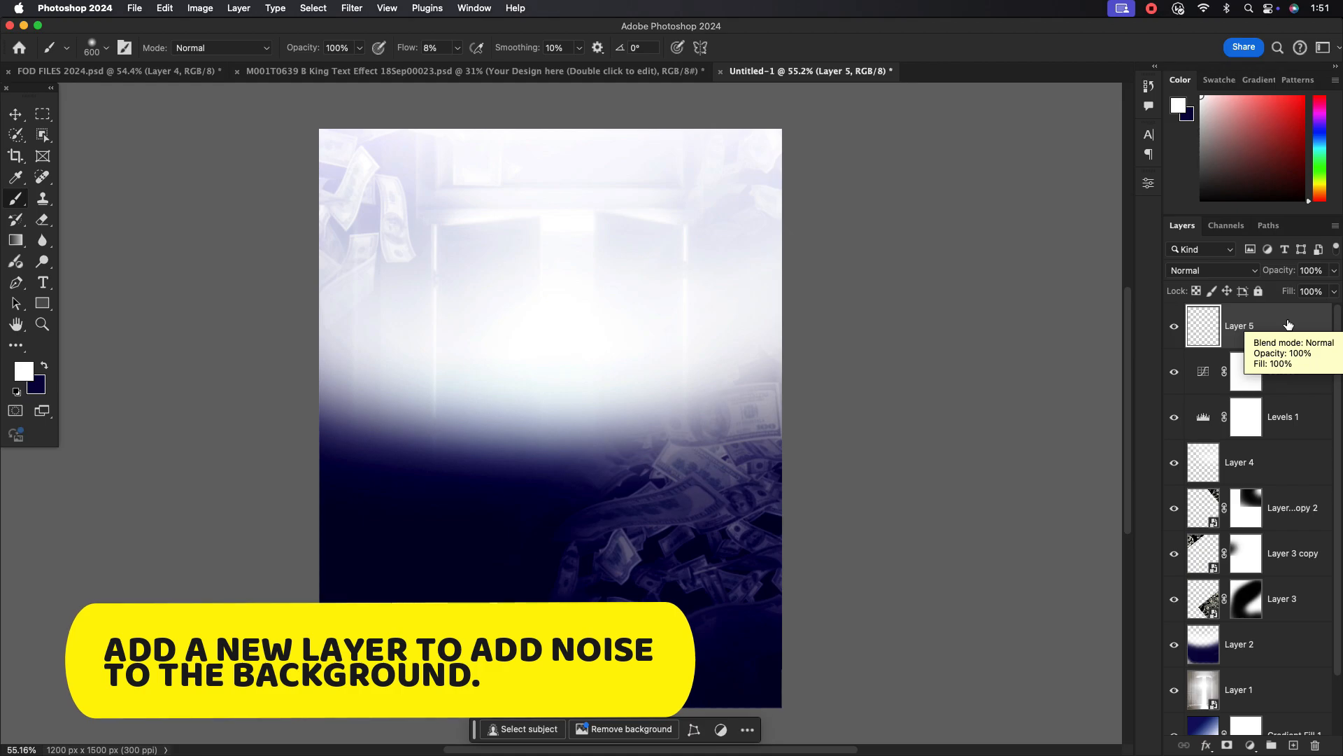
click(25, 370)
drag(755, 397, 628, 517)
click(974, 315)
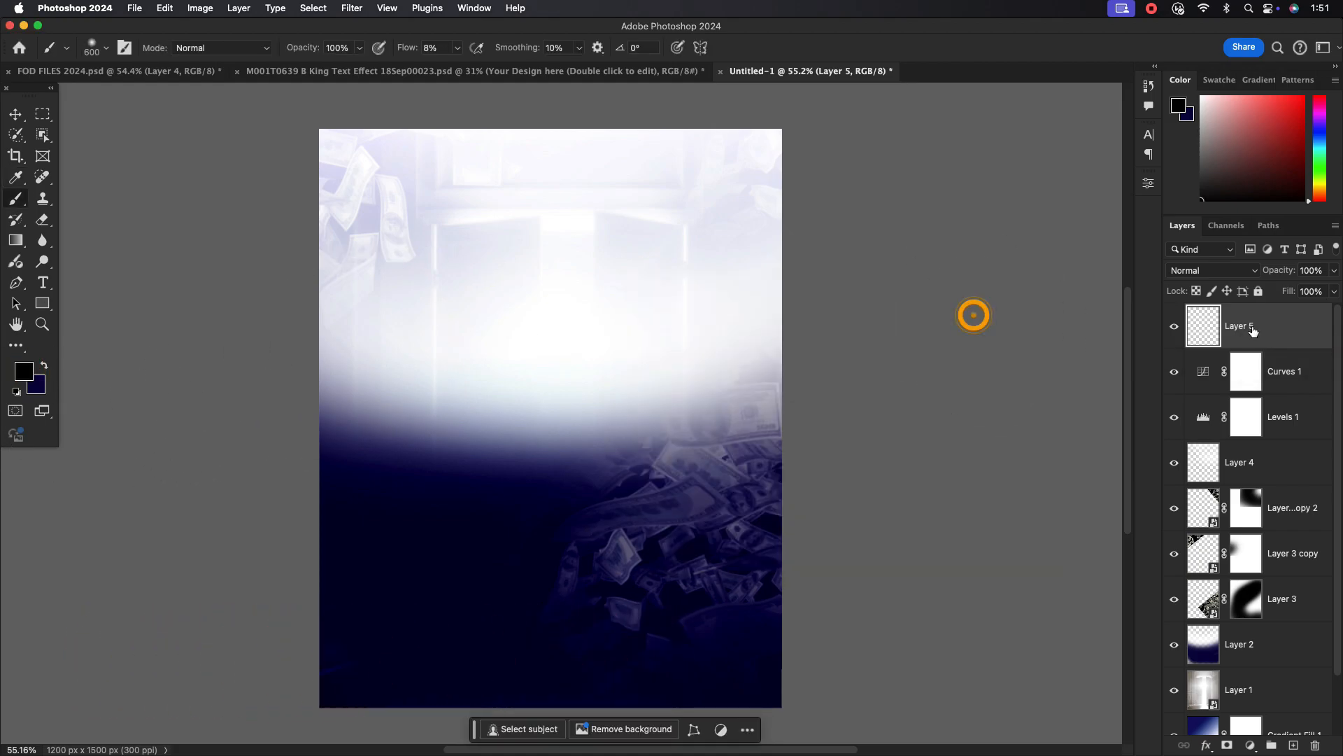
key(alt+BackSpace)
Convert the black layer to a smart object and apply Add Noise at 12.5% with uniform distribution.
right_click(1272, 322)
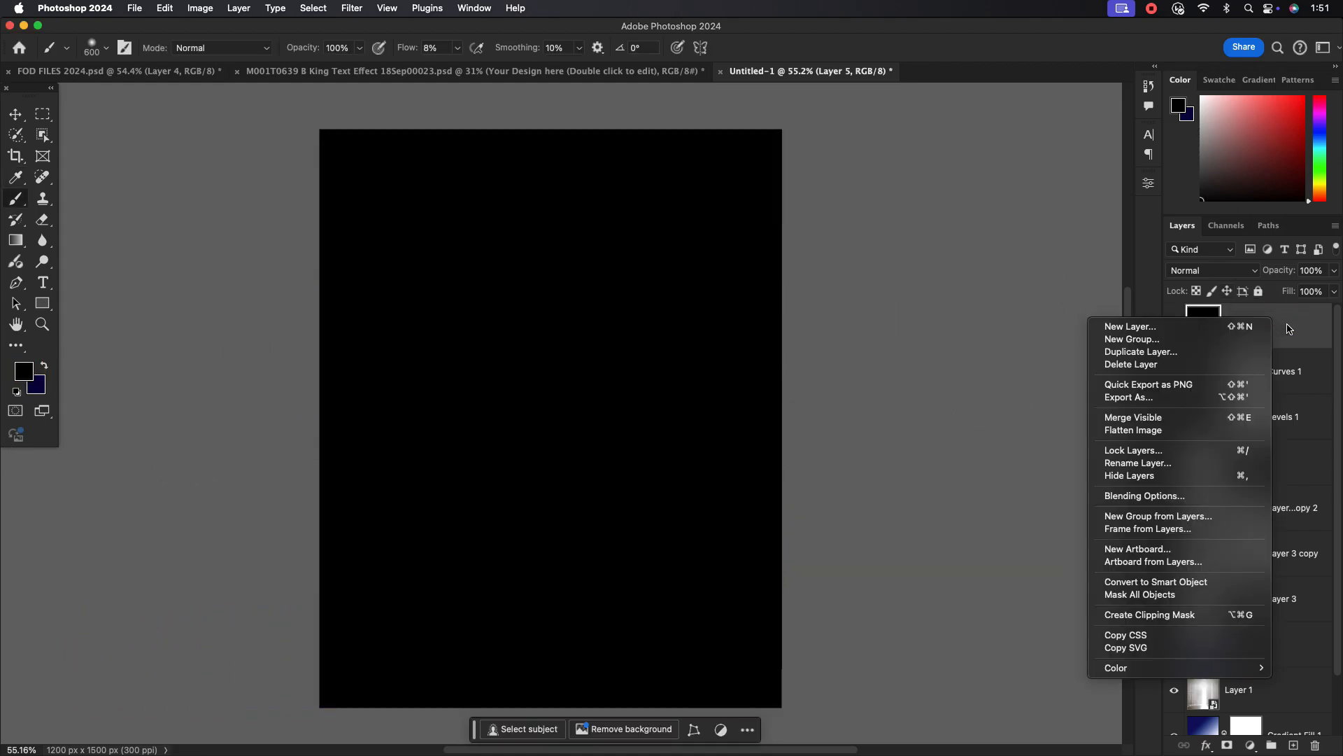
click(1153, 581)
click(352, 8)
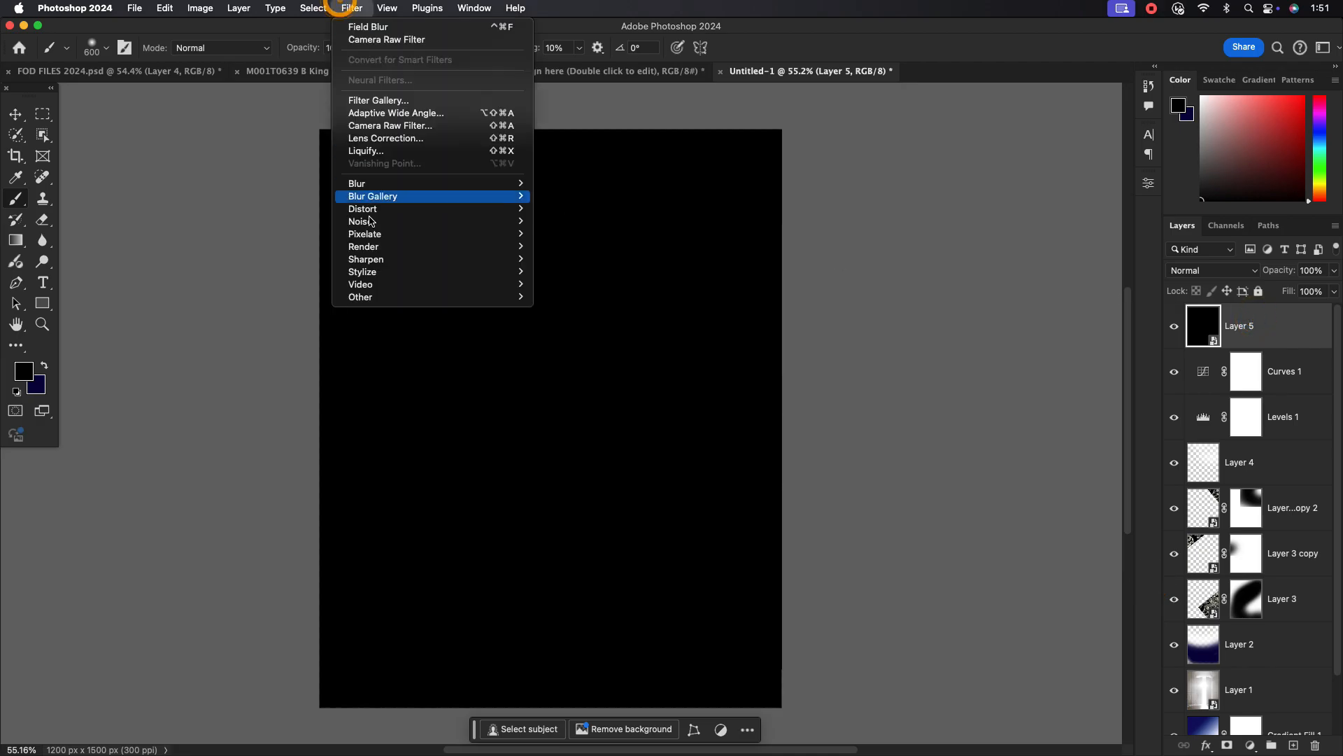
click(560, 219)
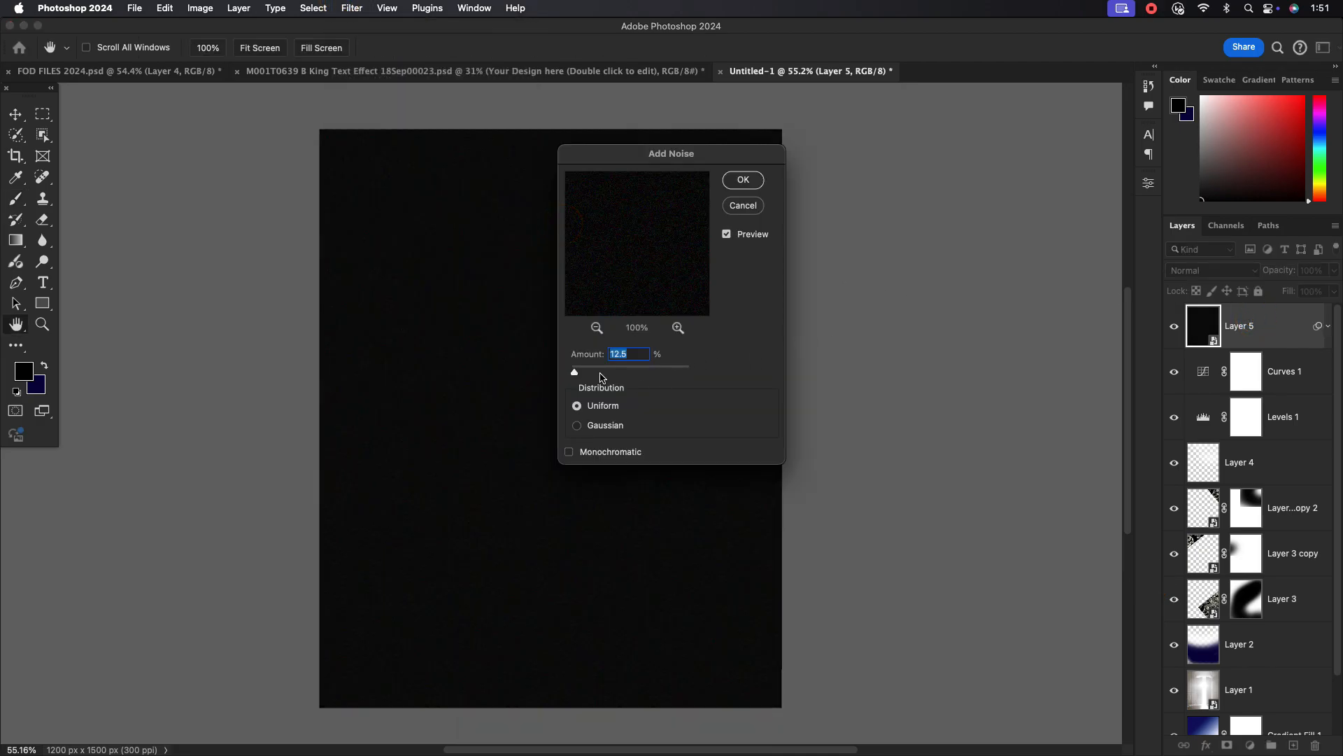
click(742, 181)
Set the noise layer's blend mode to Screen and inspect the grain up close.
click(1225, 270)
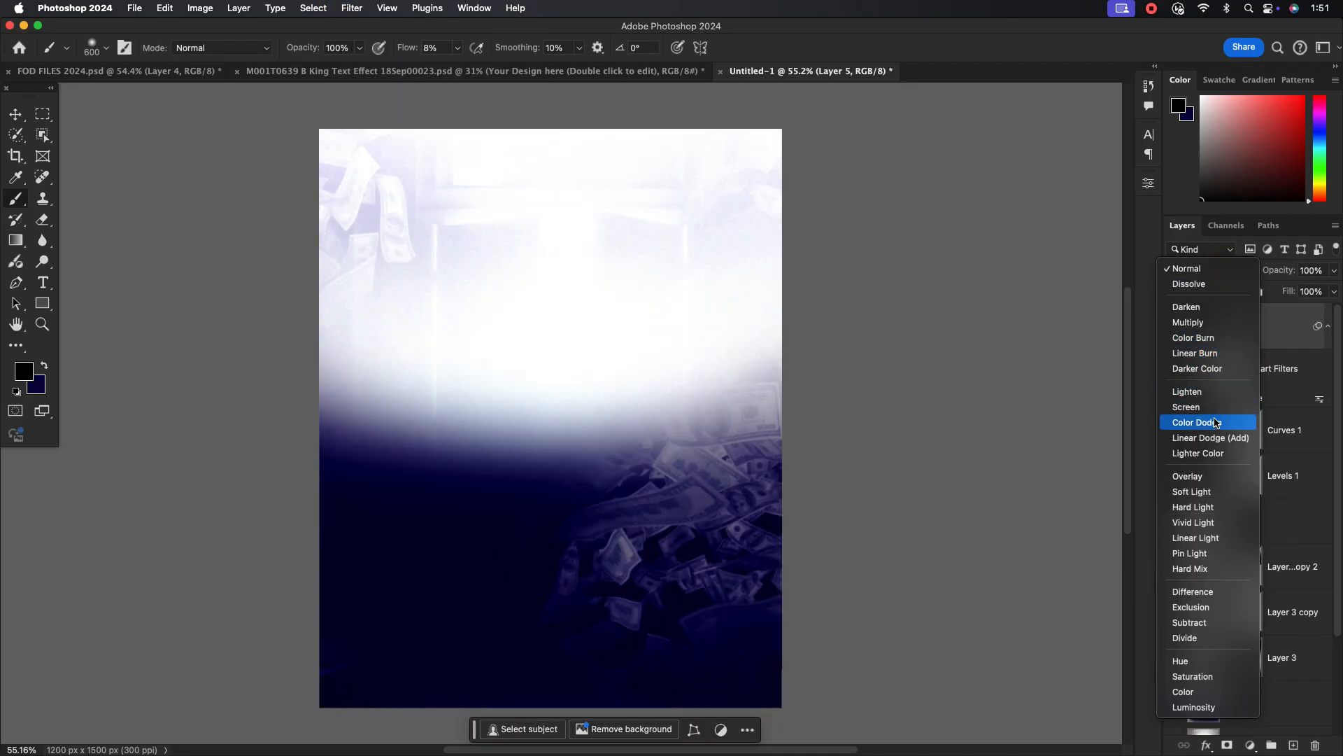
click(1187, 406)
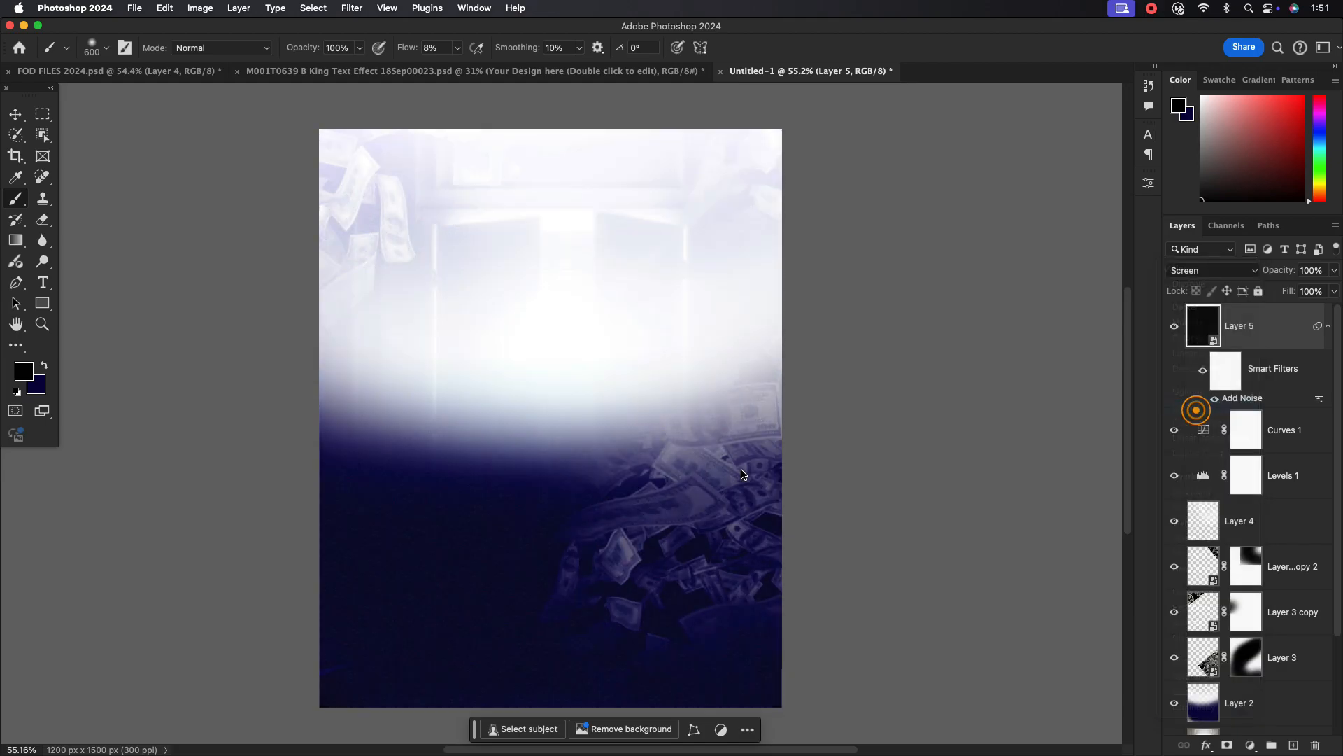
scroll(666, 303, up, 5)
scroll(671, 308, down, 5)
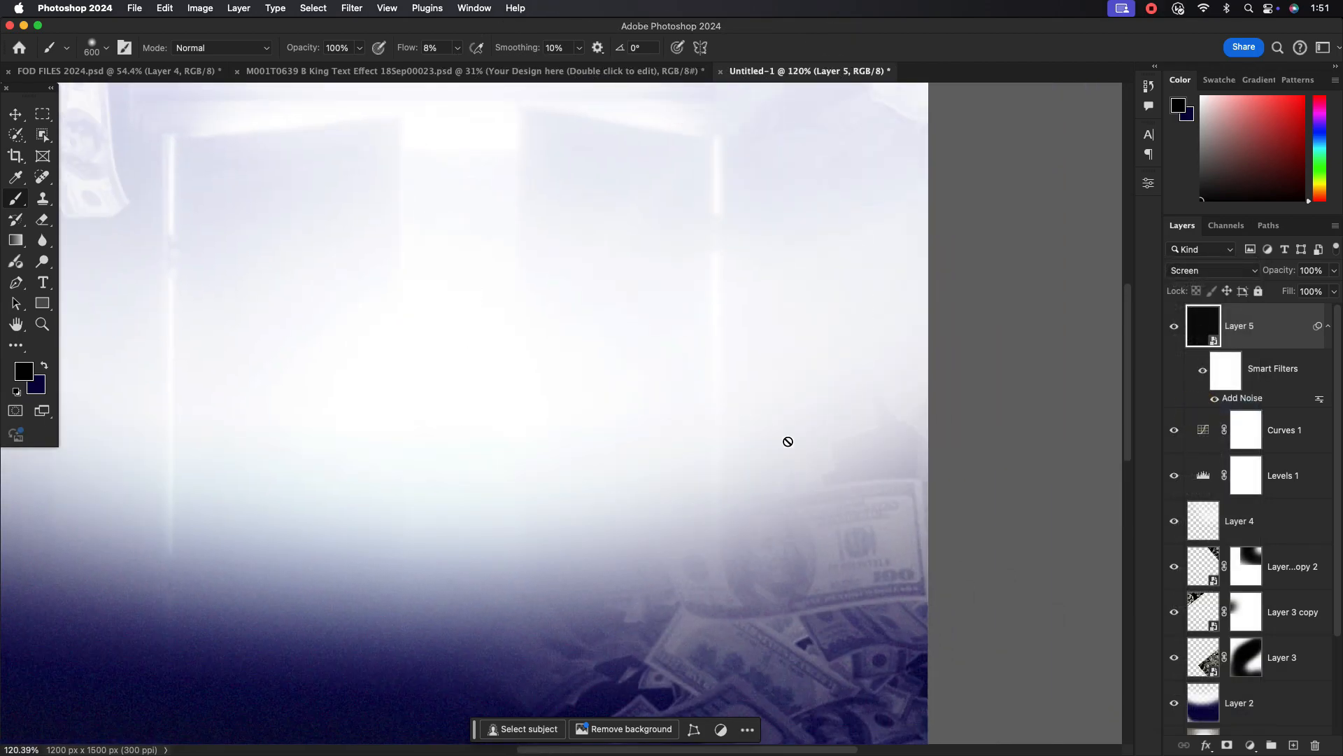
Bring the suited man's cutout from FOD FILES 2024.psd into the flyer, scaled down and placed in the canvas's lower-right corner.
key(v)
scroll(610, 335, down, 3)
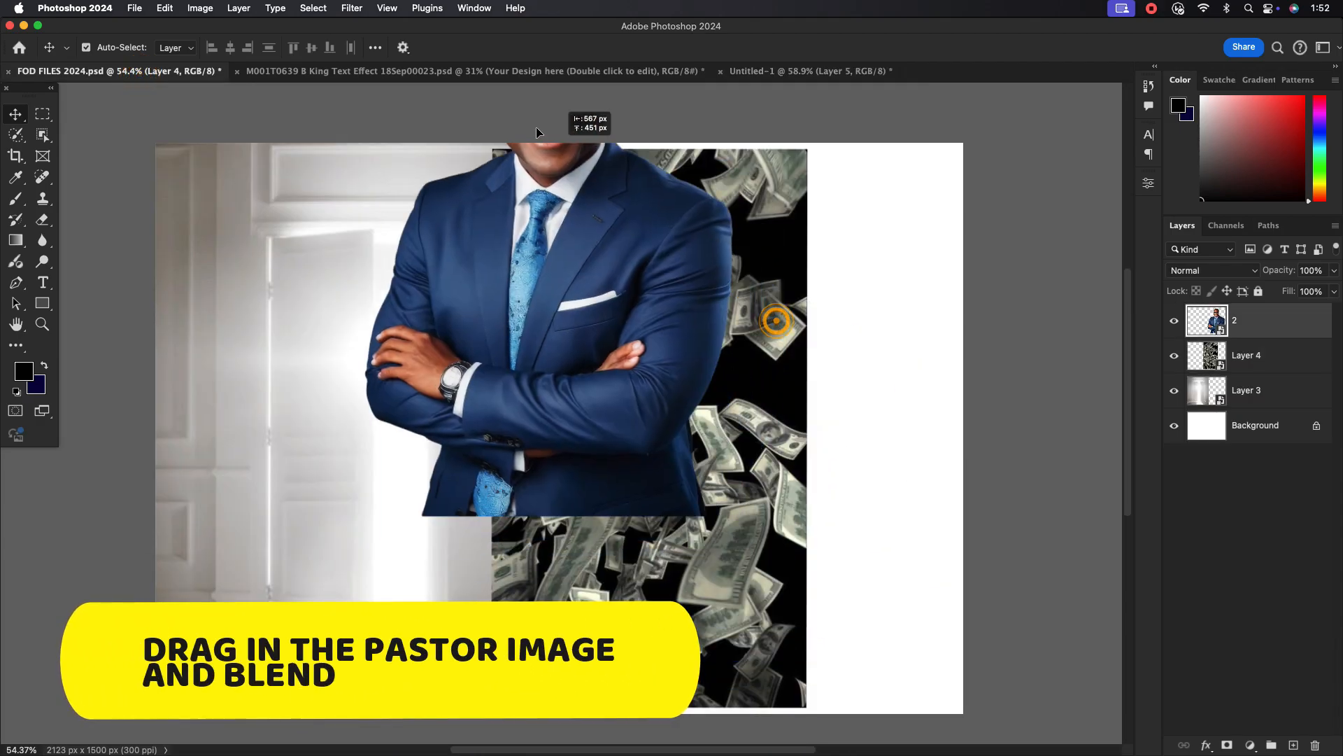
drag(536, 127, 727, 371)
key(ctrl+t)
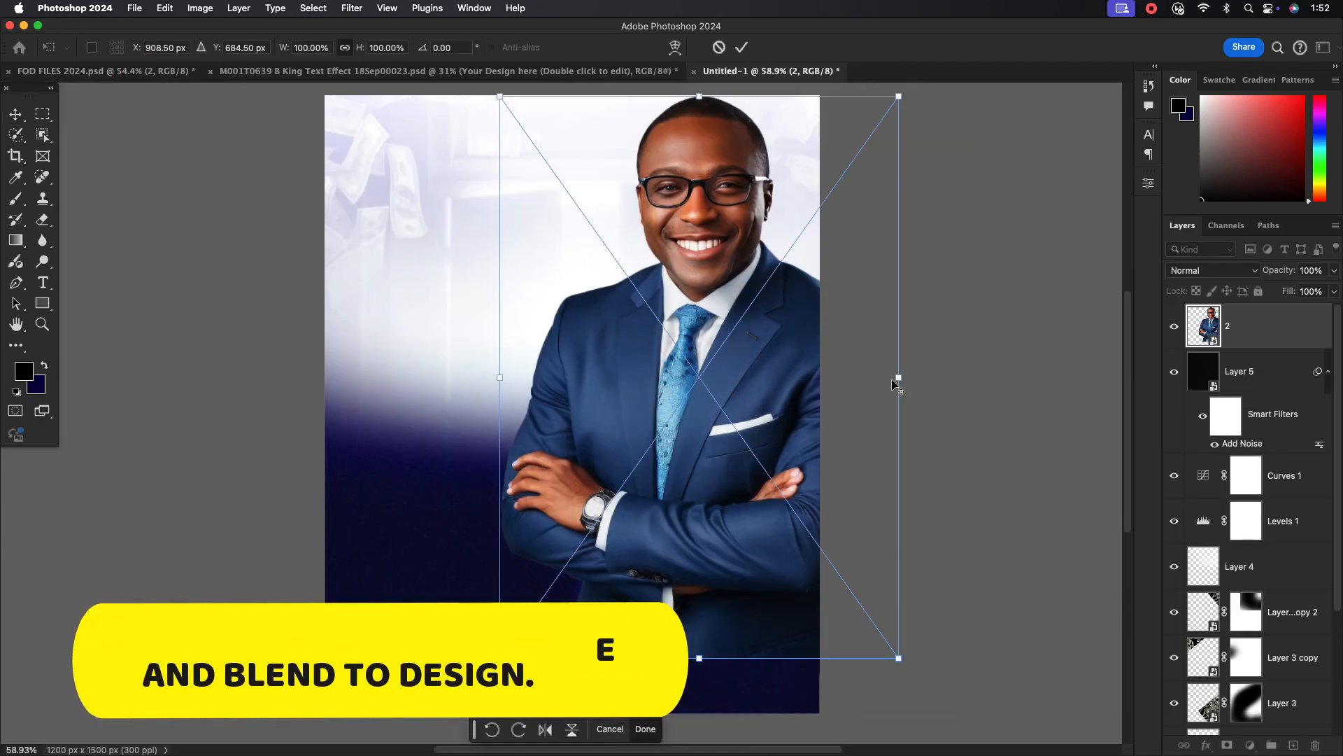
drag(897, 372, 825, 375)
drag(733, 378, 735, 541)
click(742, 47)
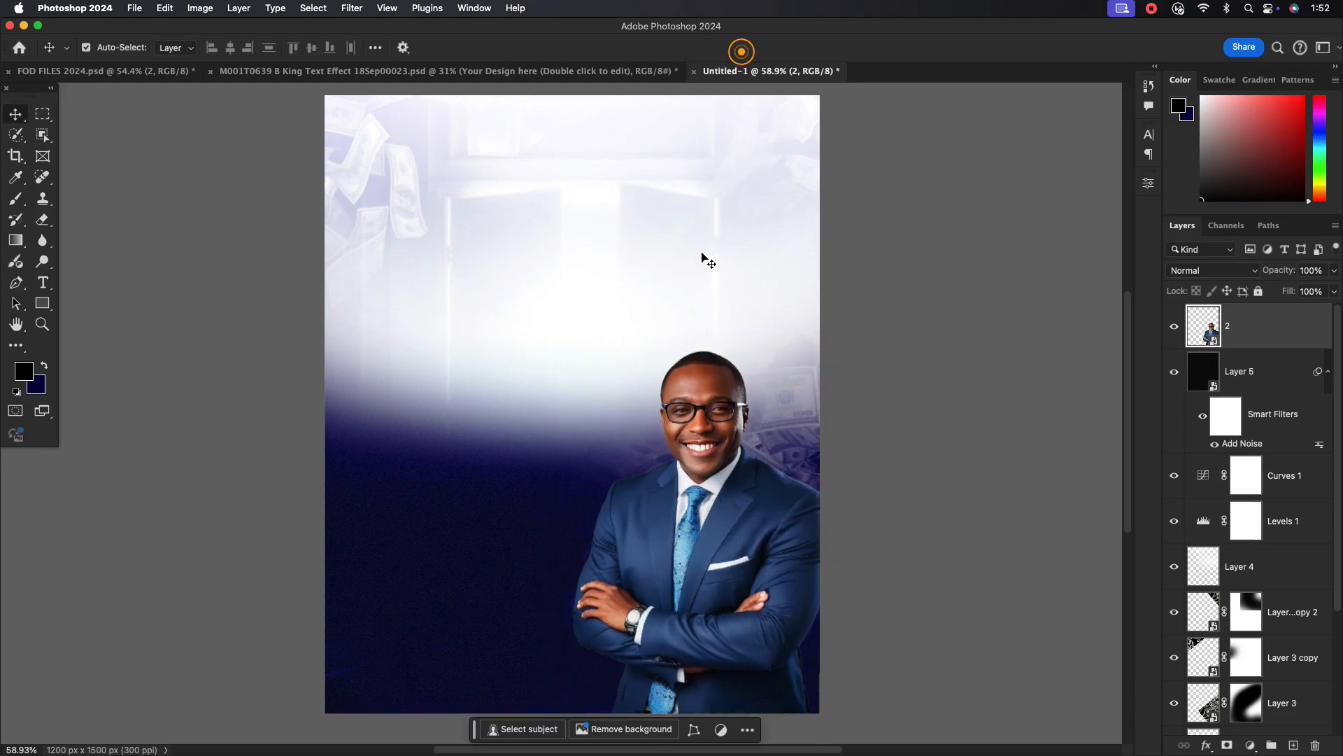
Open the King text effect mockup's design smart object and replace its text with OPEN and DOORS on two lines.
click(575, 78)
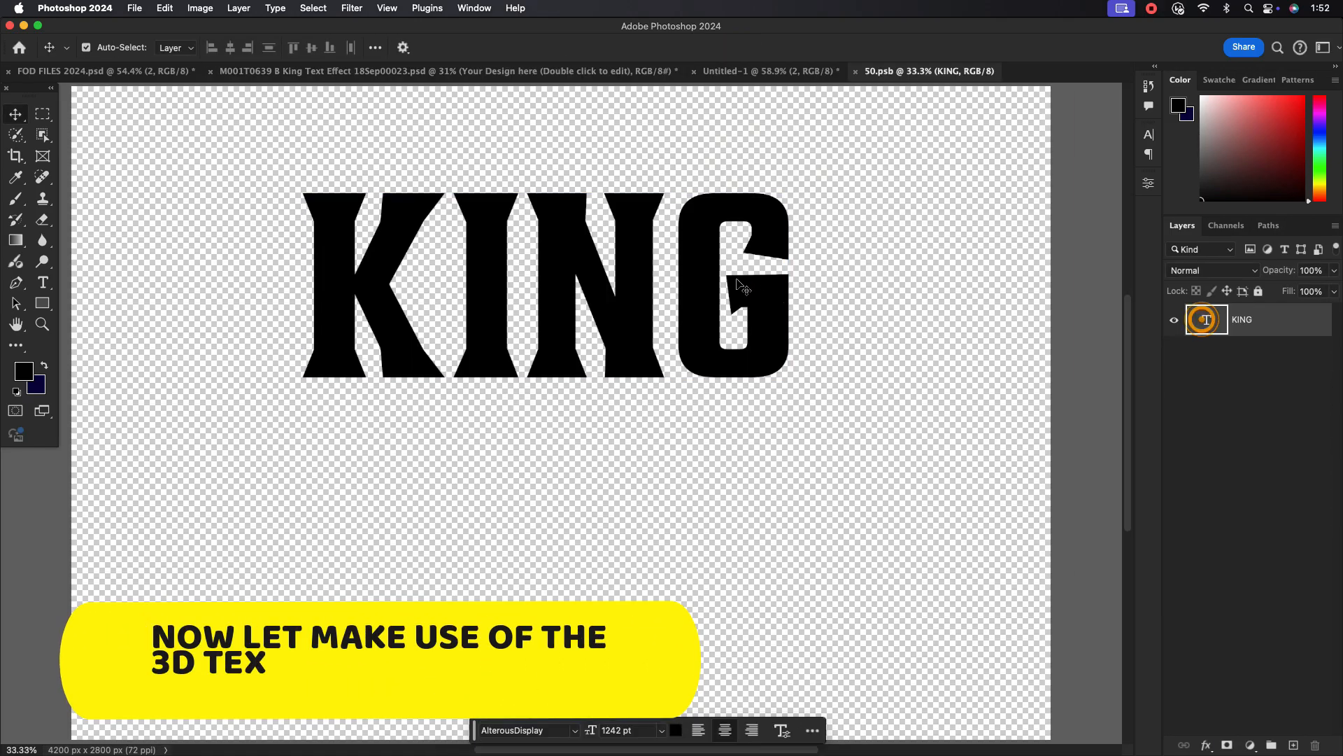
double_click(723, 272)
text(ope)
key(BackSpace)
key(BackSpace)
key(BackSpace)
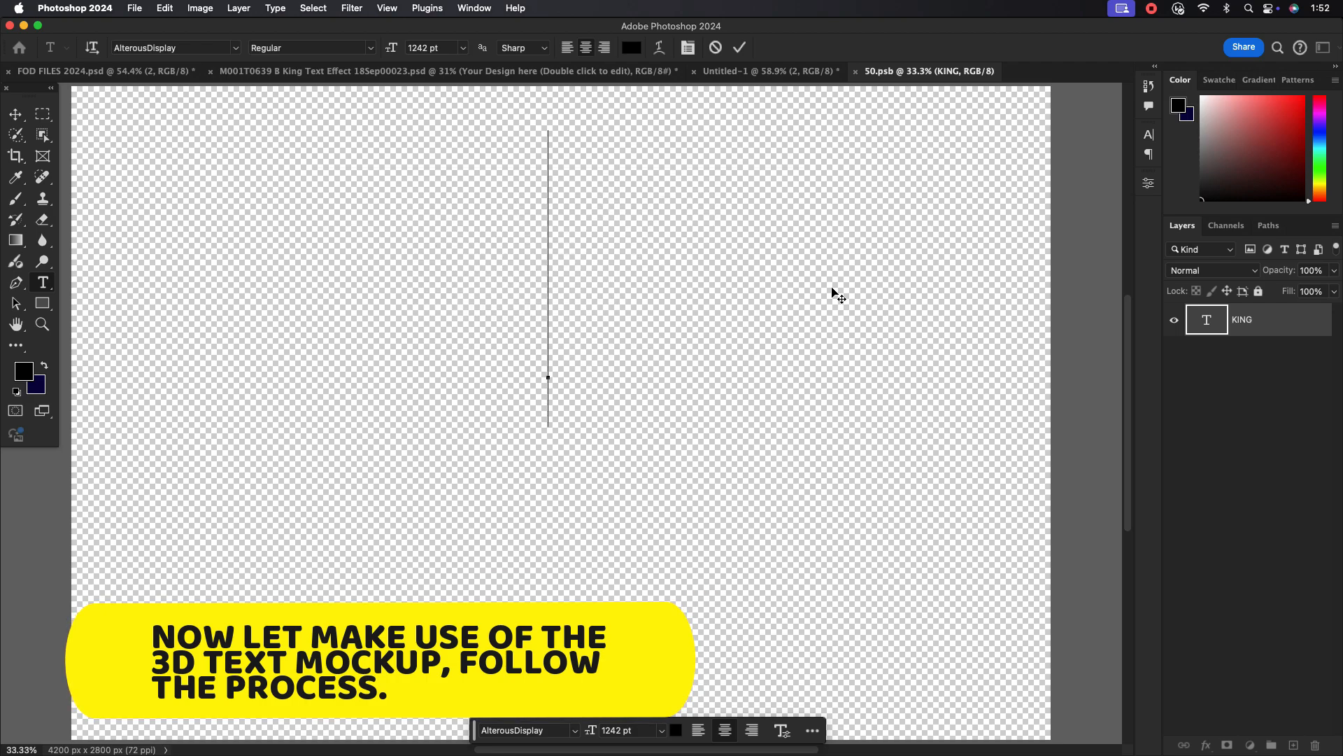
text(OPEN)
key(Return)
text(DOORS)
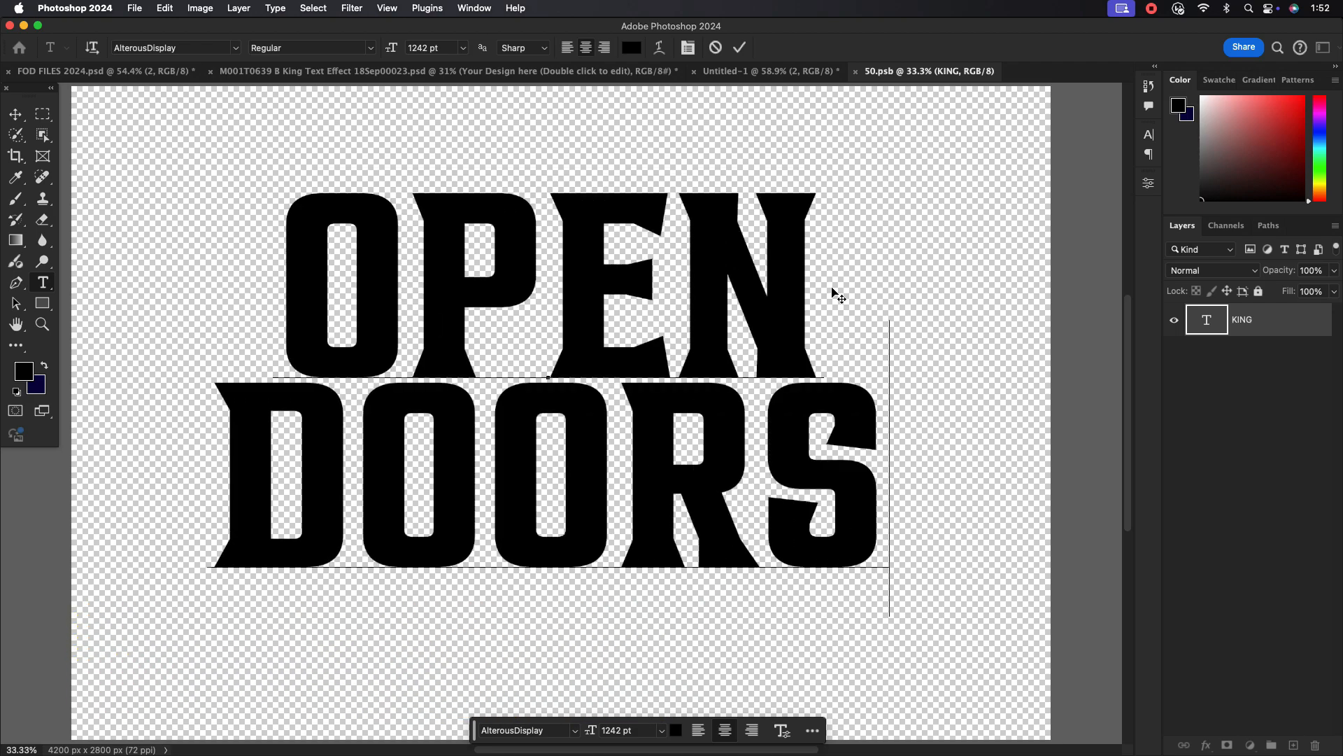
click(736, 47)
Enlarge the word OPEN to 1563 pt so it spans about the width of DOORS.
key(v)
double_click(845, 309)
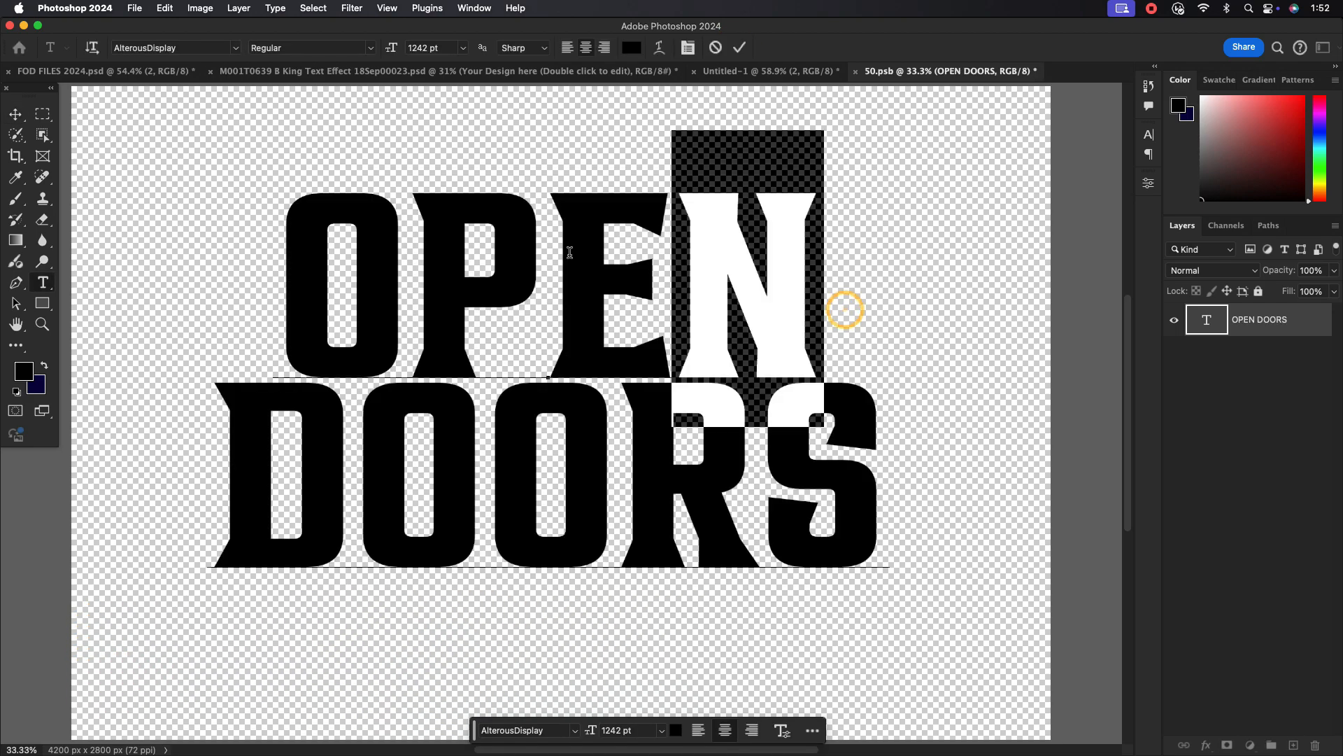
click(1146, 140)
click(981, 177)
scroll(982, 176, up, 20)
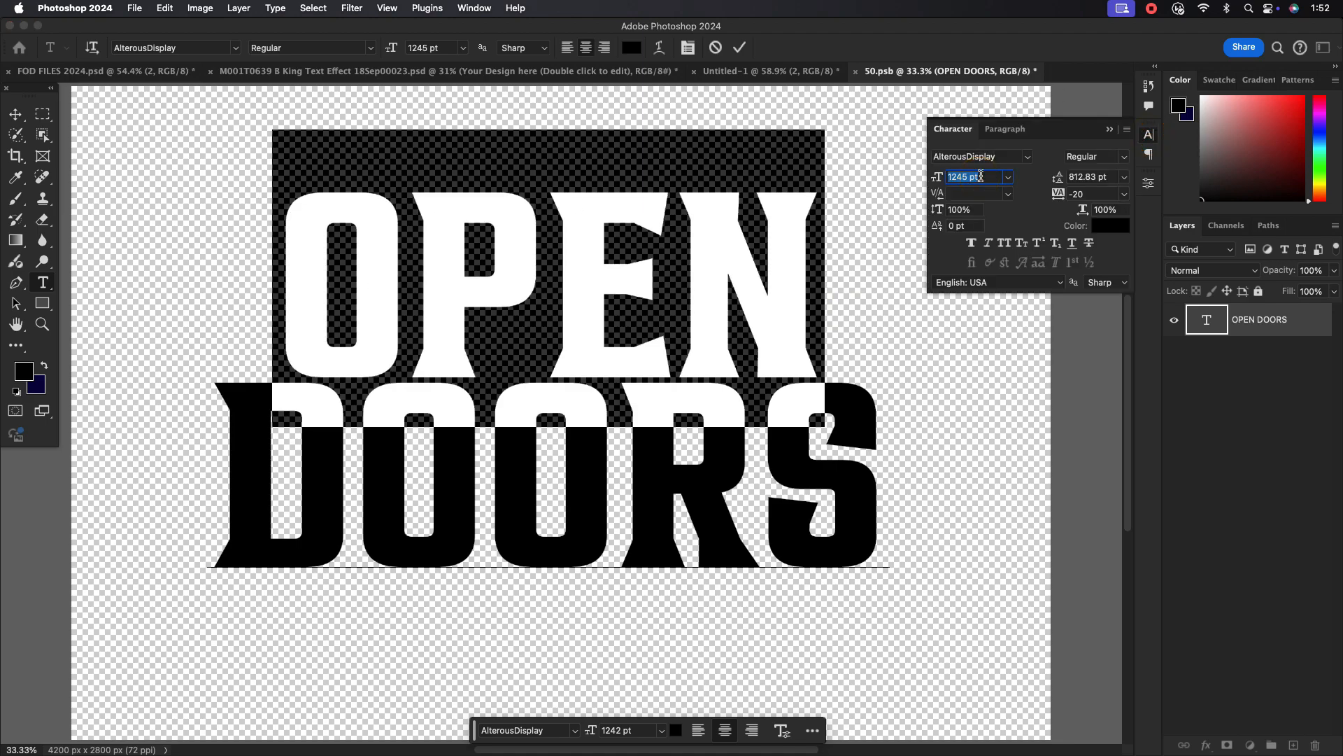
scroll(983, 176, up, 20)
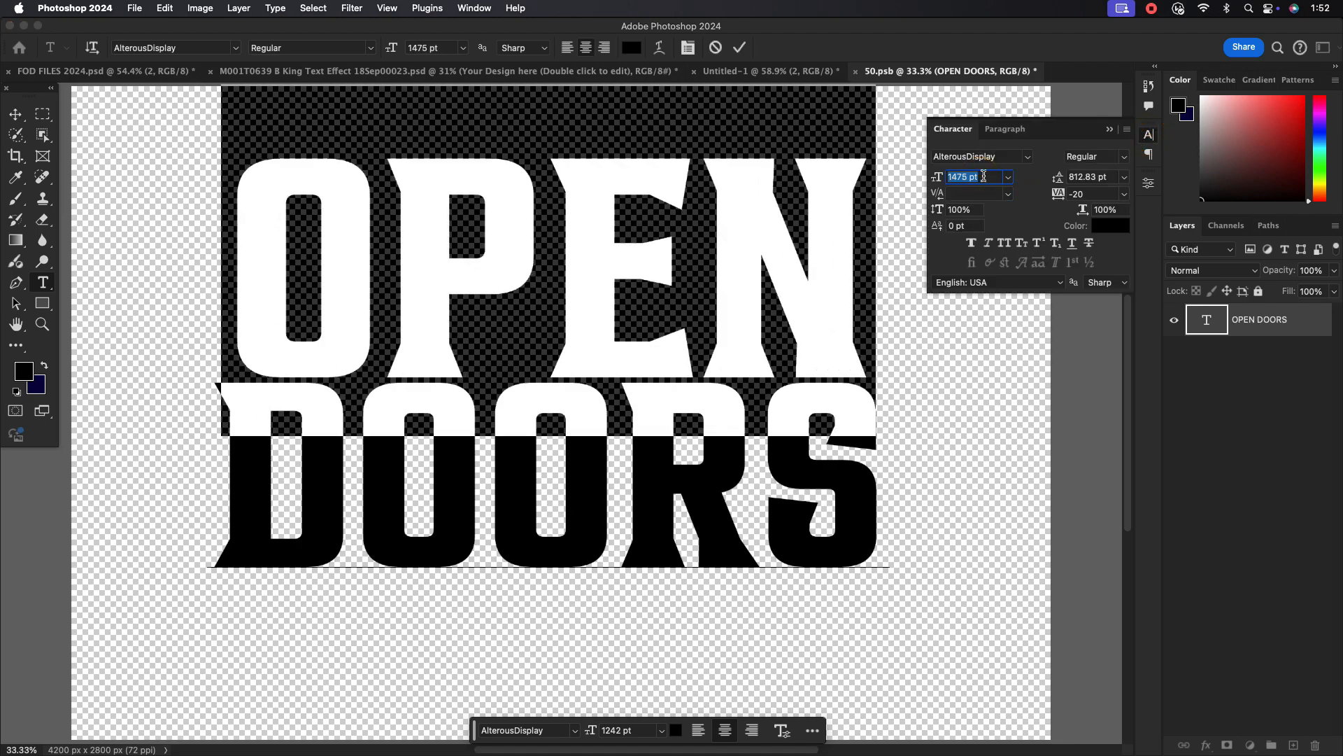
scroll(982, 176, up, 15)
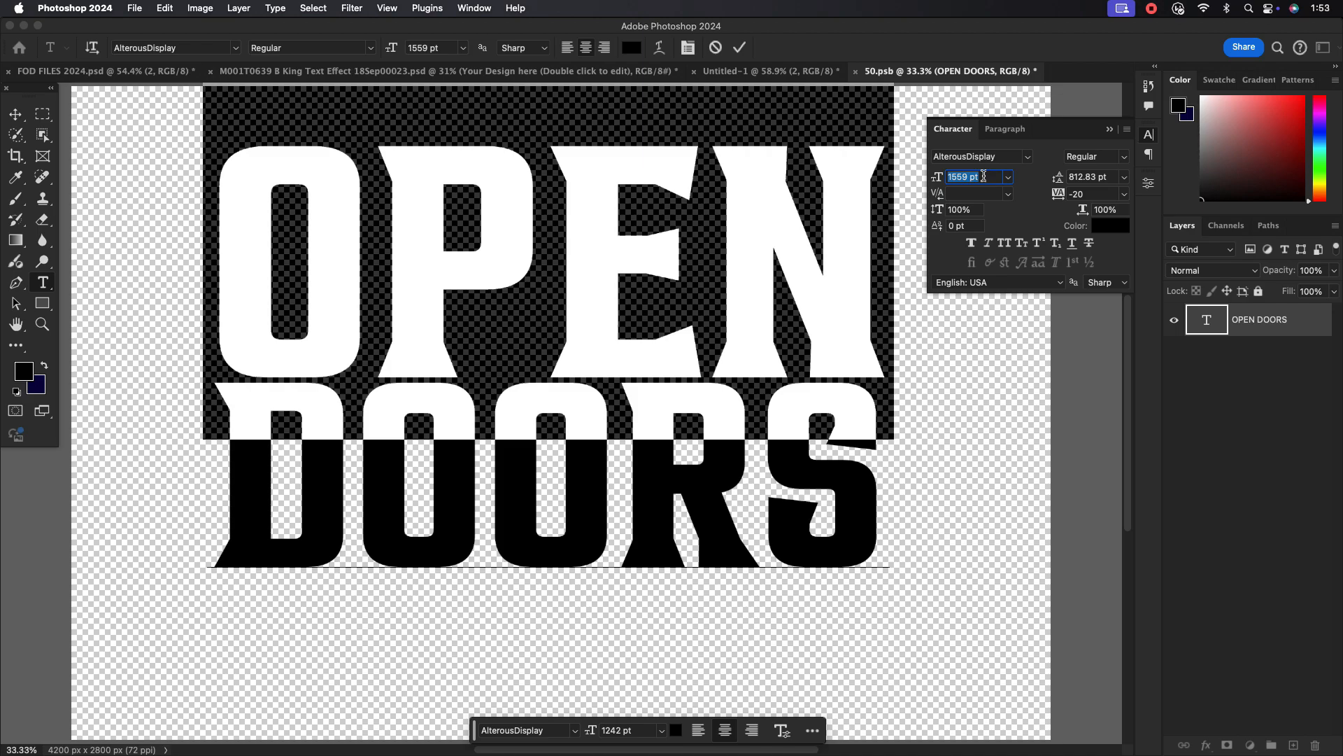
scroll(984, 176, down, 1)
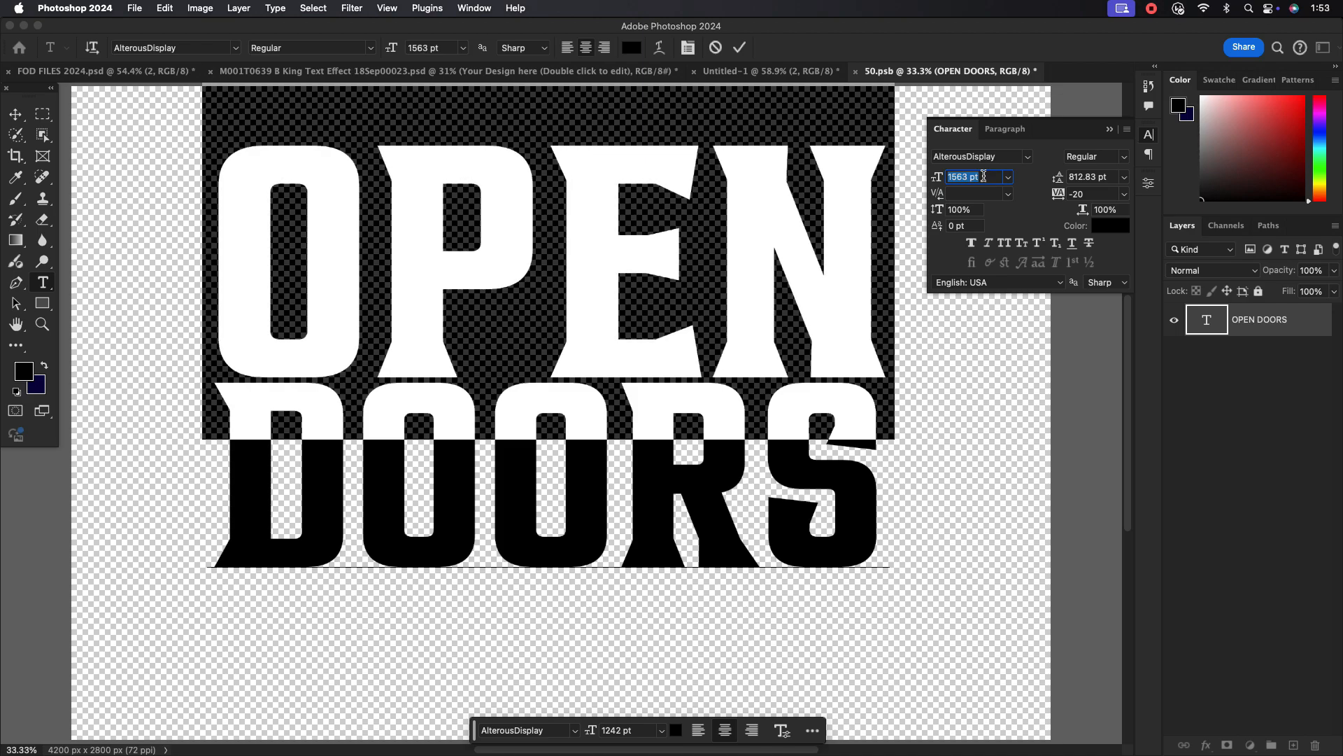
click(740, 48)
Set the OPEN DOORS text's leading to 826 pt and move the text slightly lower on its canvas.
scroll(1100, 176, up, 13)
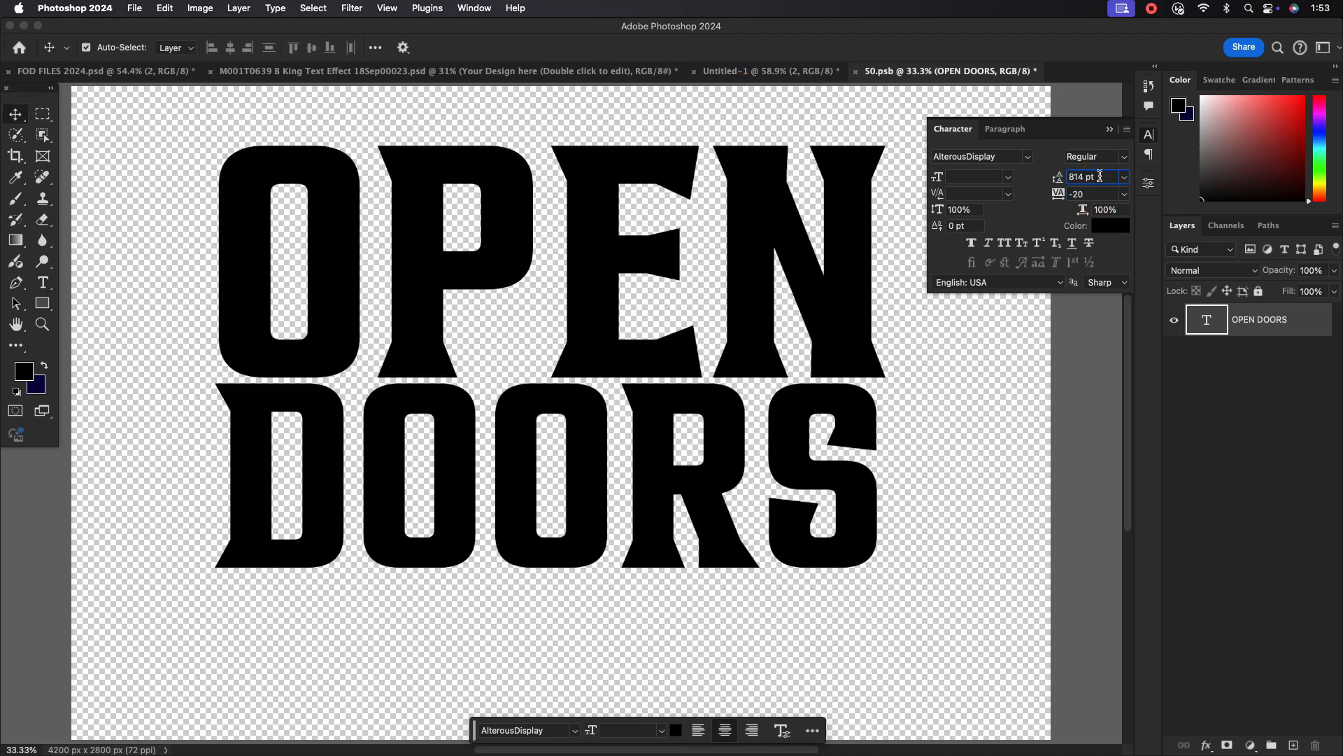
scroll(751, 343, down, 2)
drag(680, 313, 674, 337)
Save and close the 50.psb smart object and hide the text mockup's red Background group.
click(855, 72)
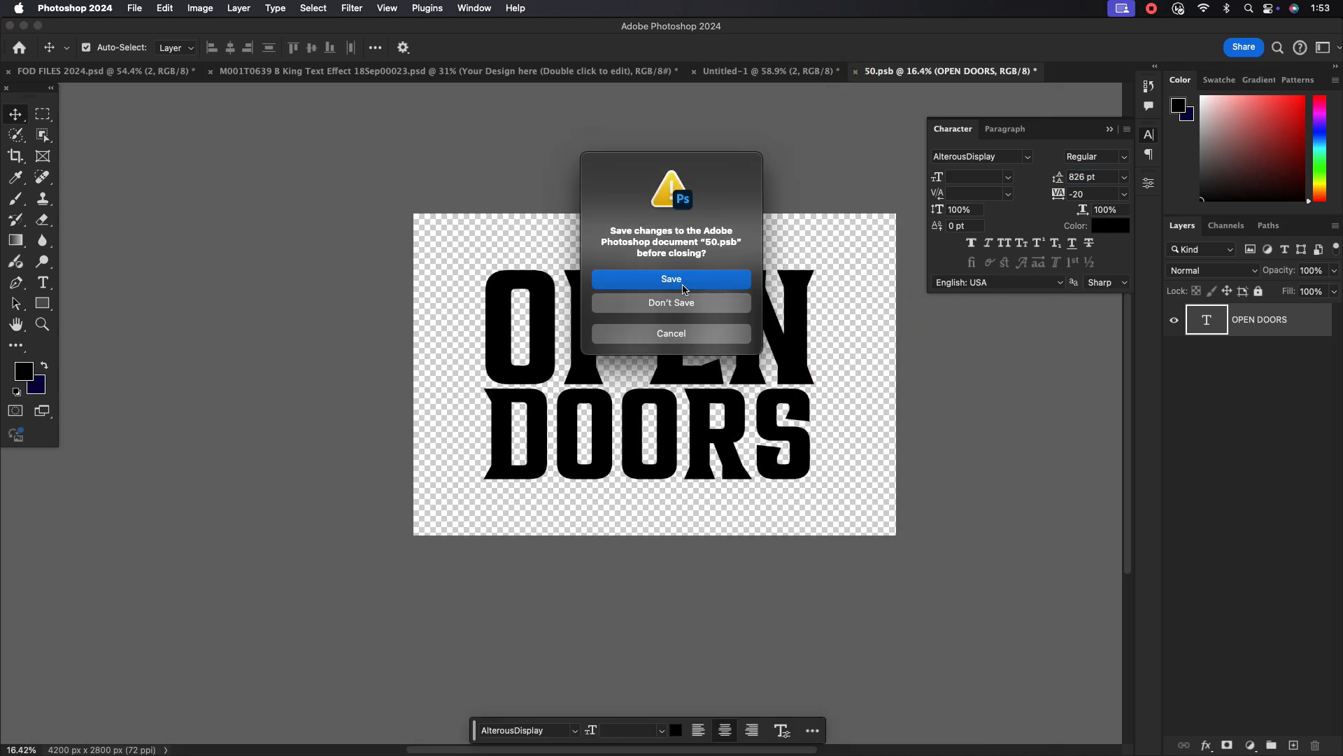
key(Return)
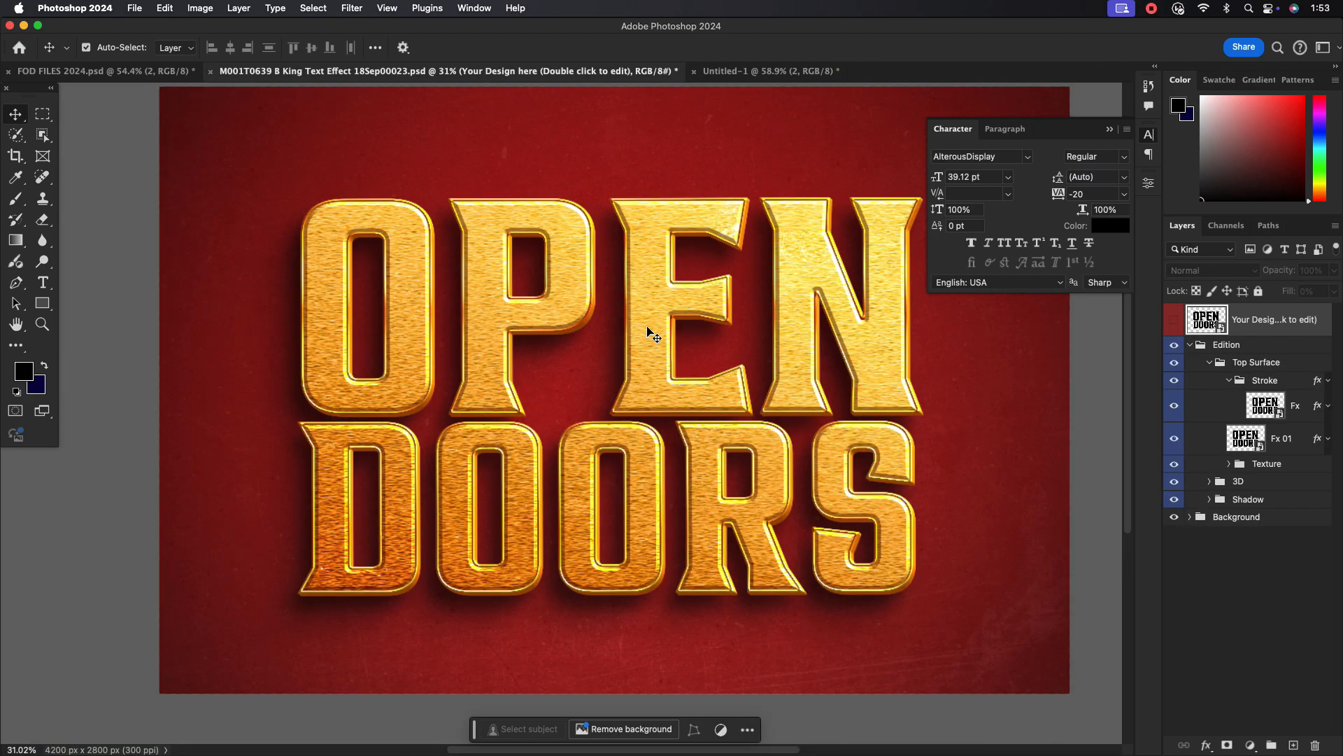
click(1174, 516)
click(1193, 346)
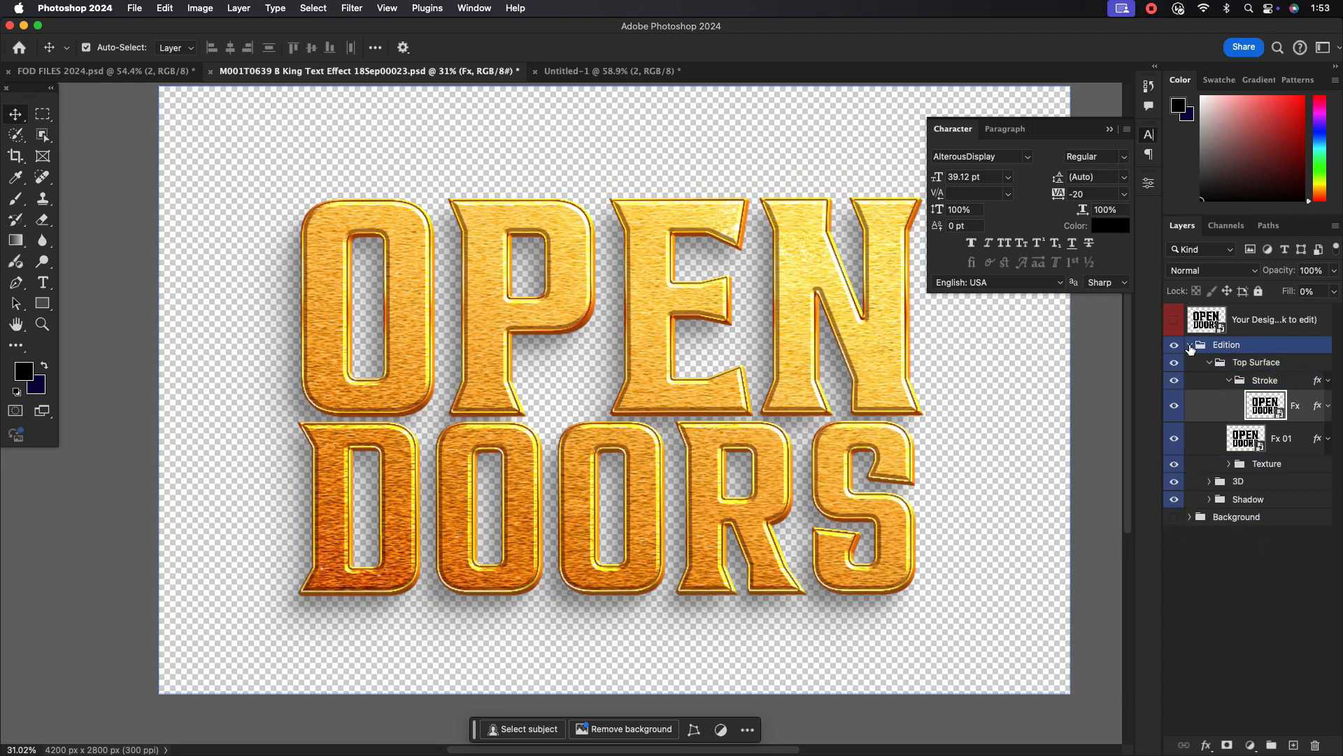
Merge the visible OPEN DOORS effect into a new layer, convert it to a smart object and bring it into the flyer document.
super+click(1191, 346)
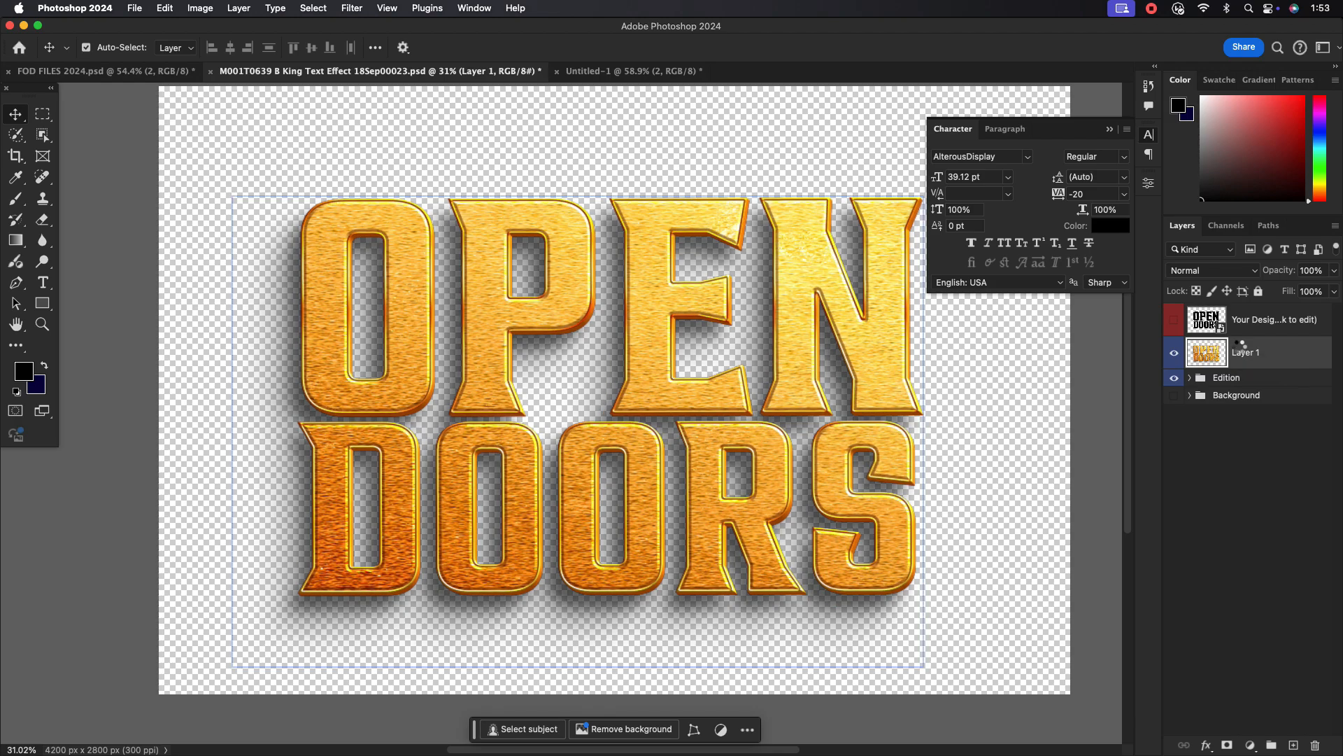
right_click(1231, 347)
click(1176, 625)
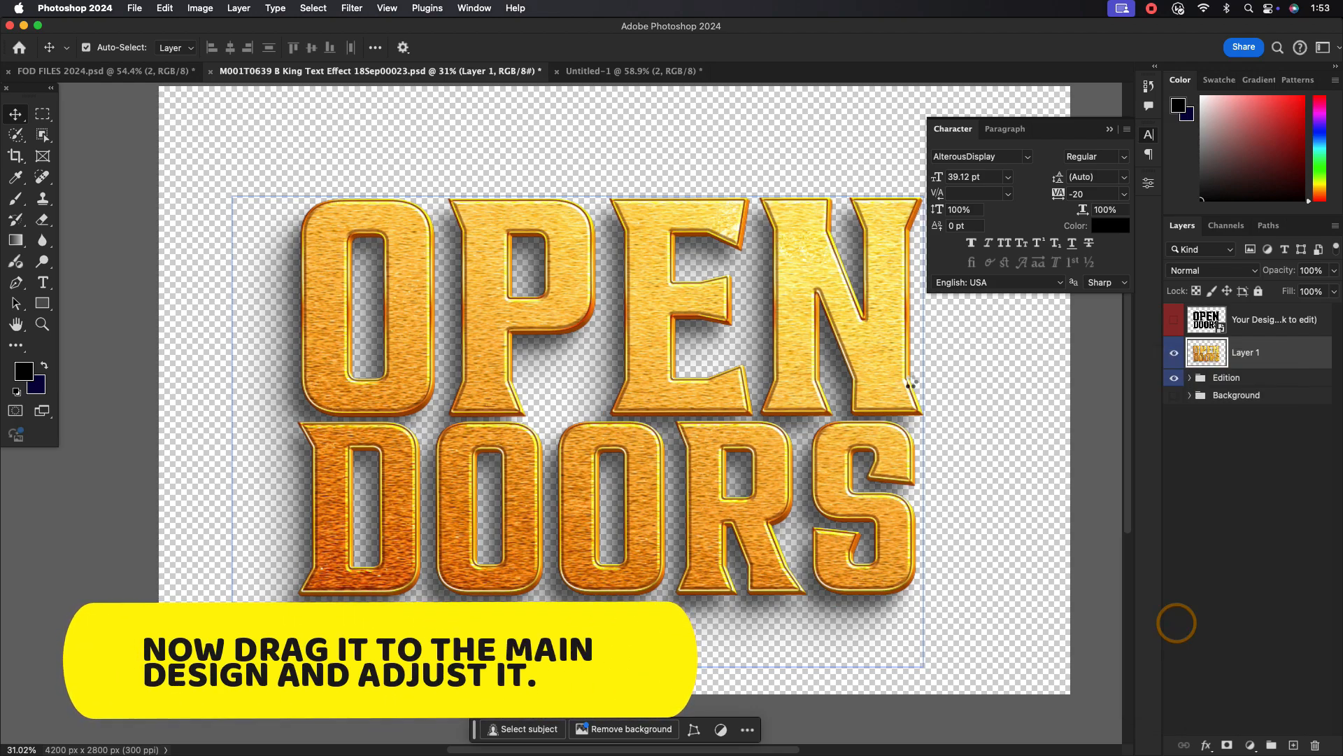
drag(855, 378, 654, 349)
Scale the OPEN DOORS title down to about 21% and place it beside the pastor's head on the flyer.
key(super+t)
scroll(652, 343, down, 3)
drag(1169, 372, 674, 369)
mouse_move(629, 371)
mouse_down()
mouse_move(613, 369)
mouse_move(645, 372)
mouse_up()
key(Return)
scroll(621, 361, up, 3)
key(super+t)
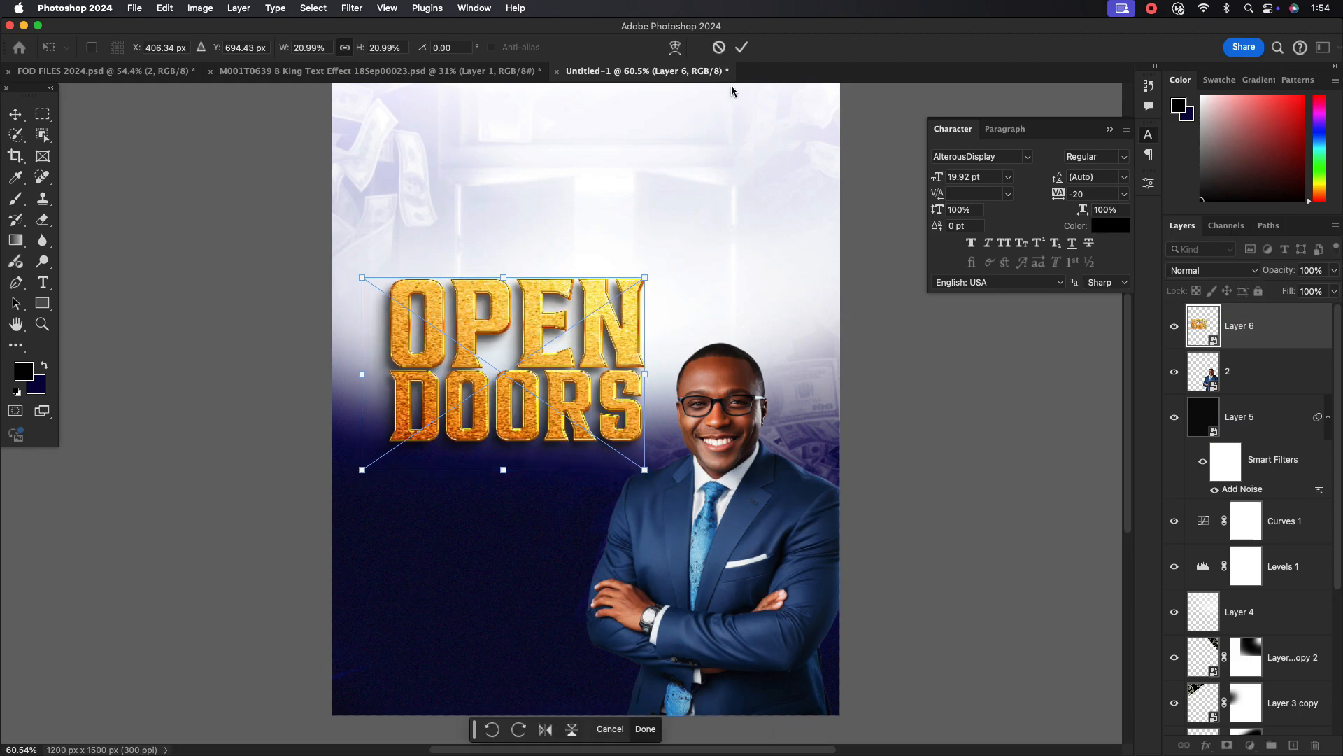
key(Return)
Skew the OPEN DOORS title so it rises towards the pastor and shift it slightly closer to him.
key(super+t)
drag(645, 377, 600, 362)
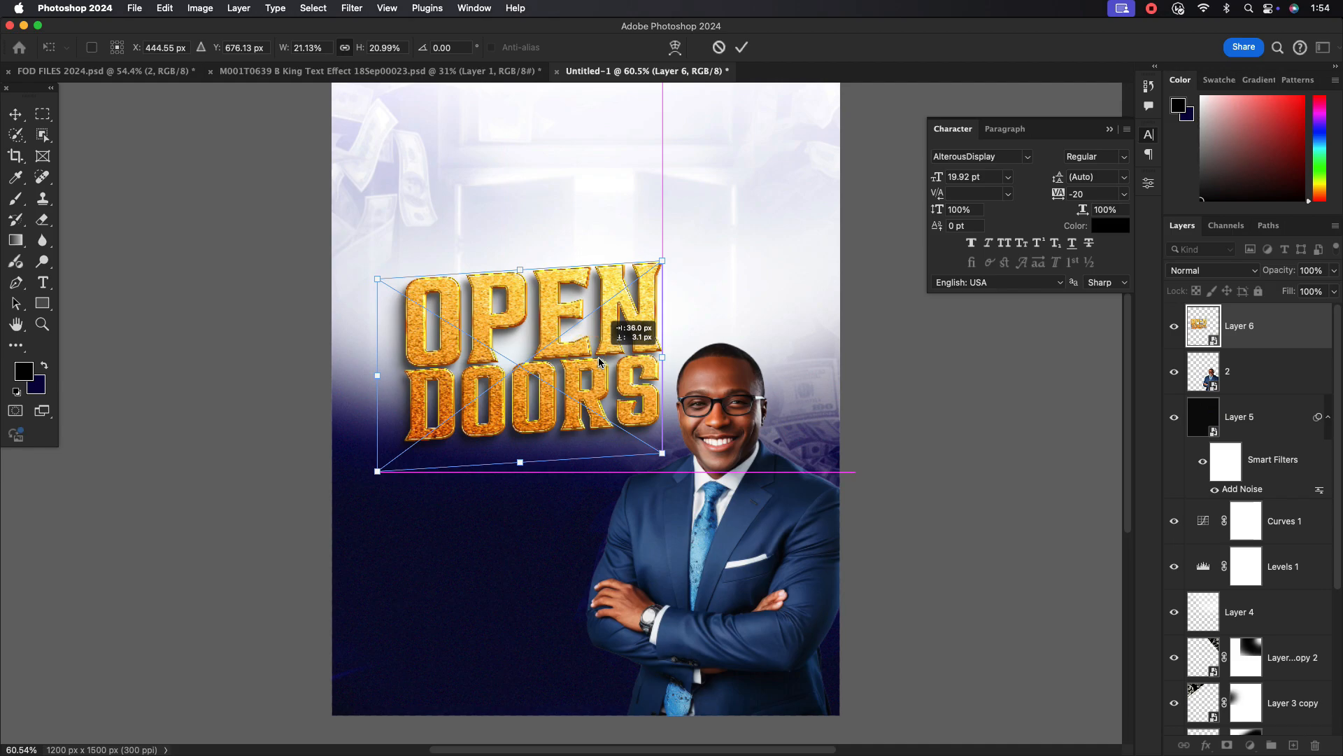
click(742, 47)
scroll(690, 291, down, 2)
scroll(627, 282, up, 2)
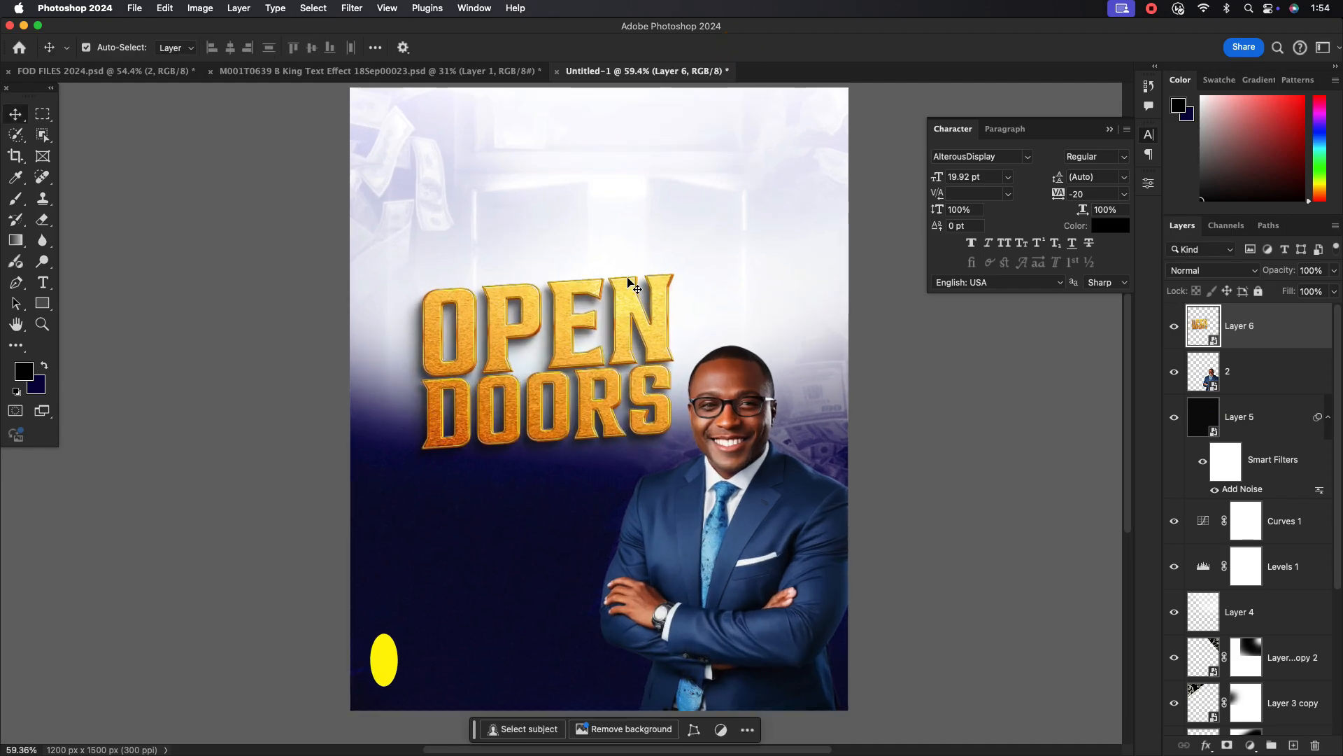
Add a text layer reading FINANCIAL above the OPEN DOORS title.
key(t)
click(441, 245)
text(FINAC)
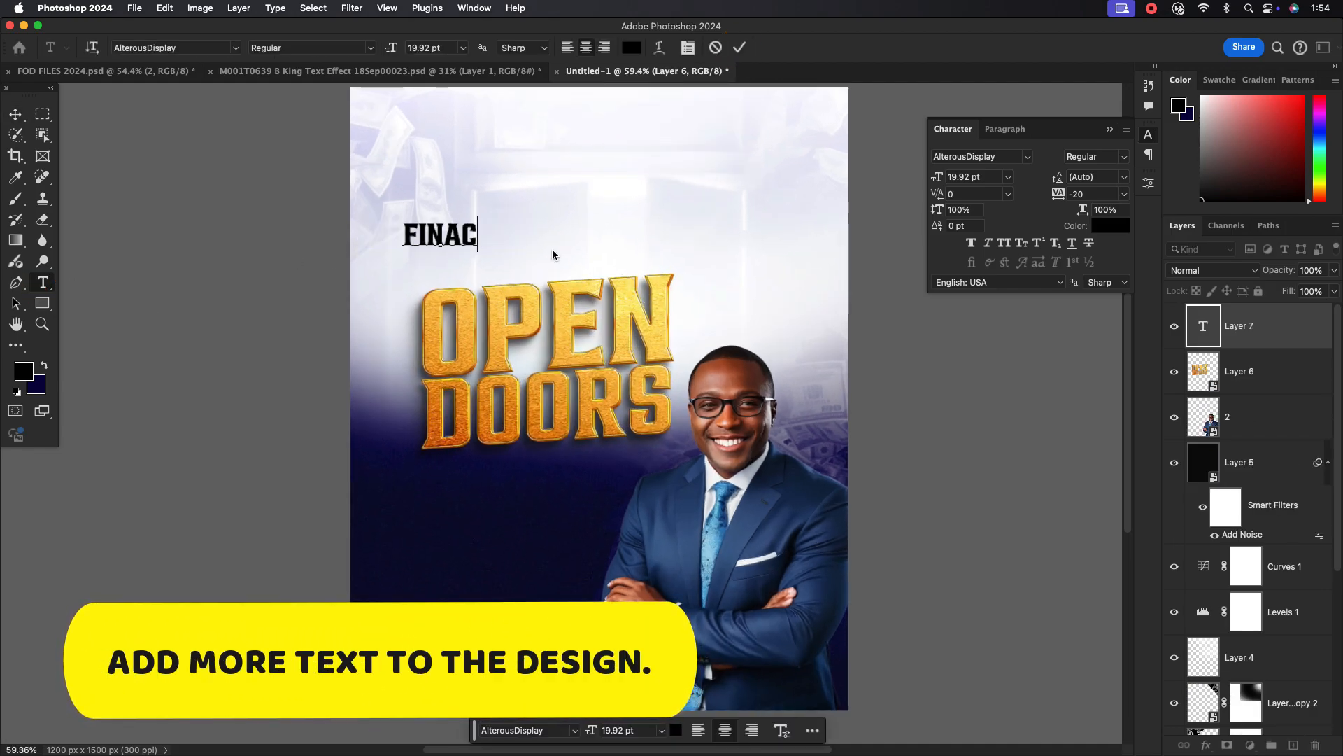
key(BackSpace)
text(NCIAL)
key(ctrl+Return)
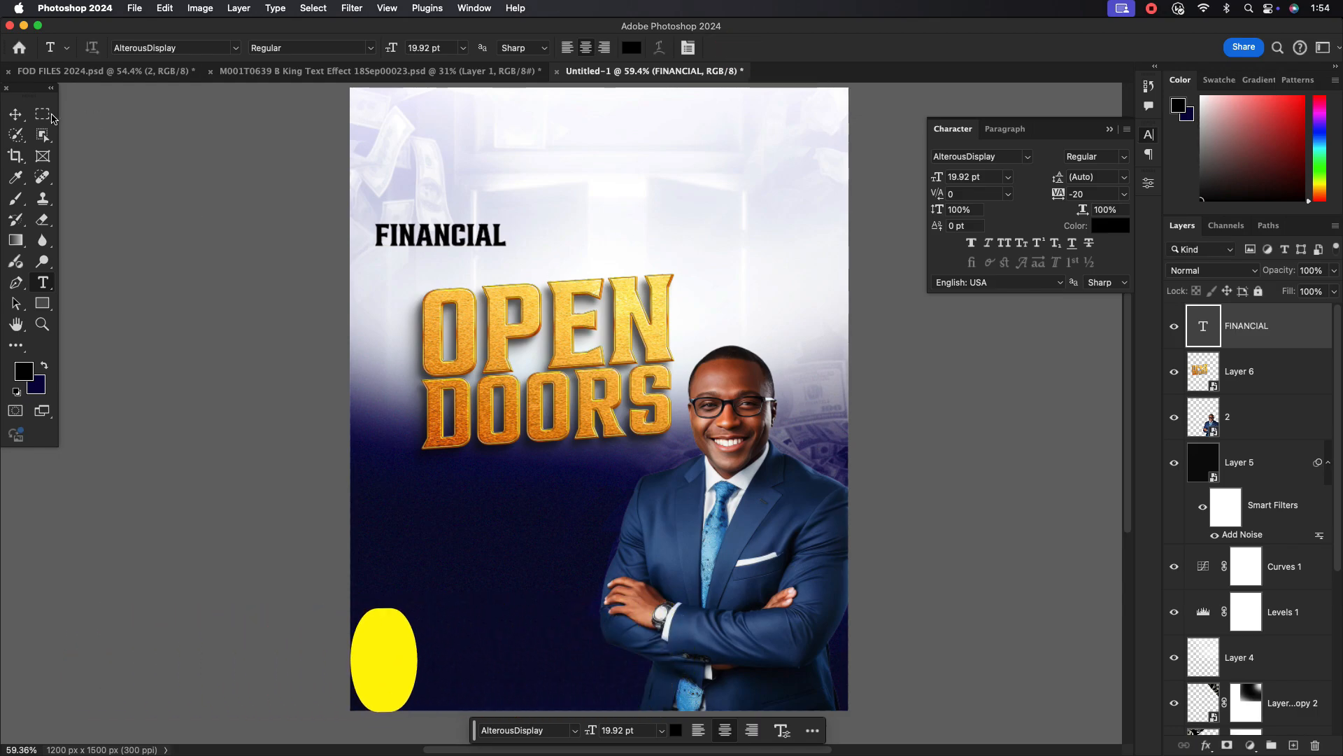
Move the OPEN DOORS title slightly lower and place the FINANCIAL text just above it.
key(v)
drag(552, 325, 542, 362)
drag(476, 251, 515, 286)
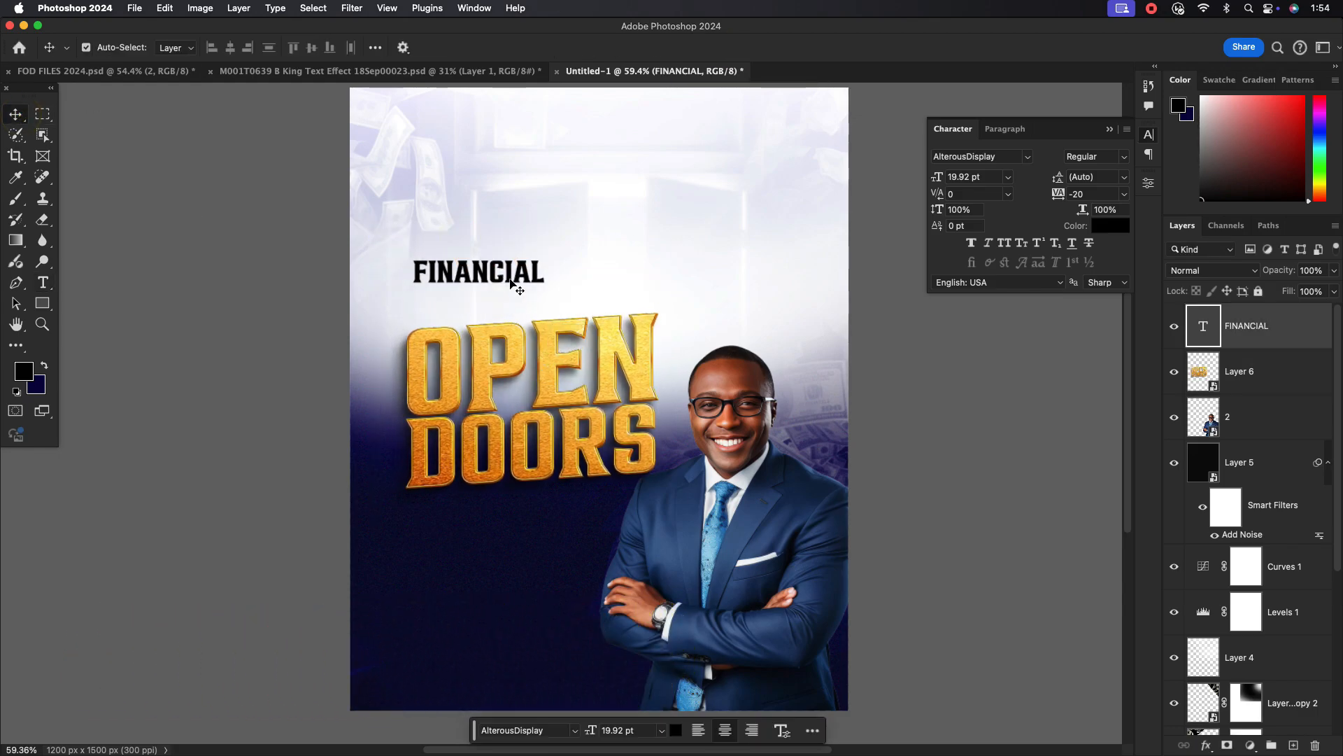
Enlarge FINANCIAL to about 37.24 pt and skew it vertically by about -3.5° so it sits parallel above OPEN DOORS.
text(BEBAS)
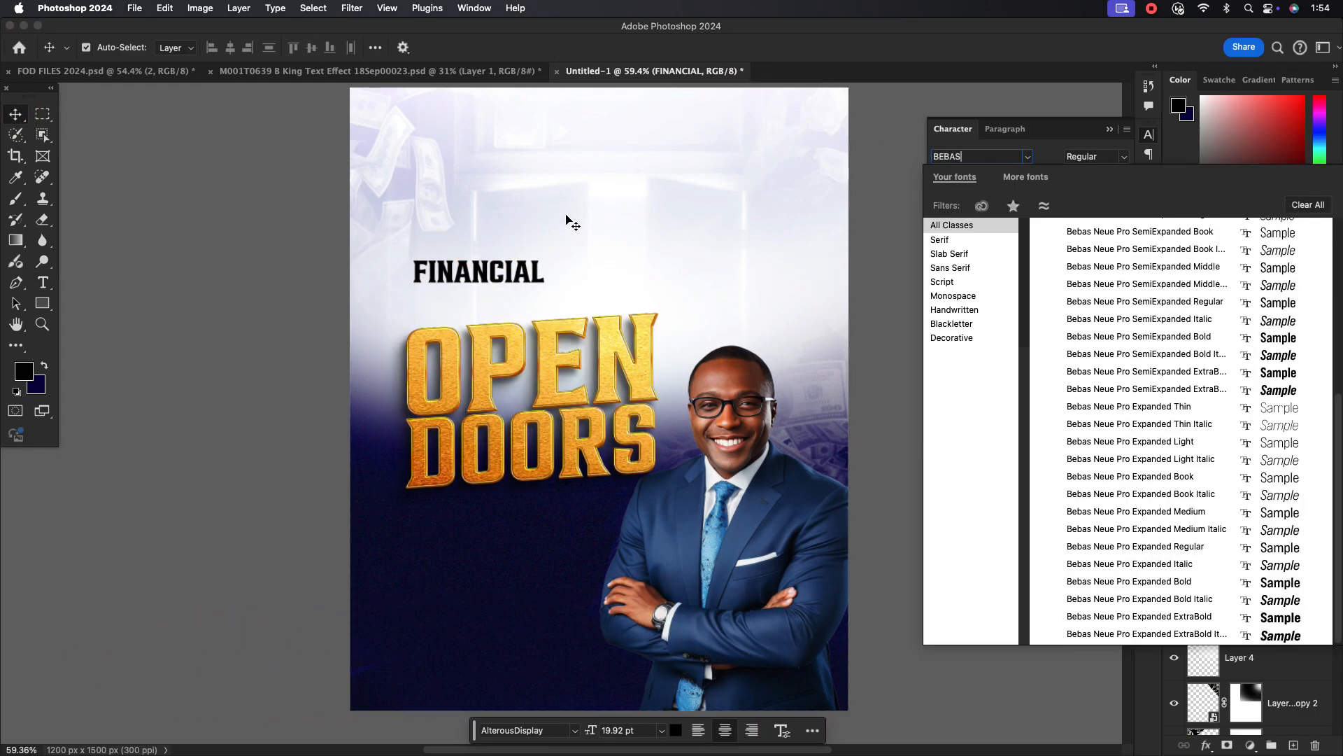
key(Escape)
key(super+t)
drag(543, 274, 655, 278)
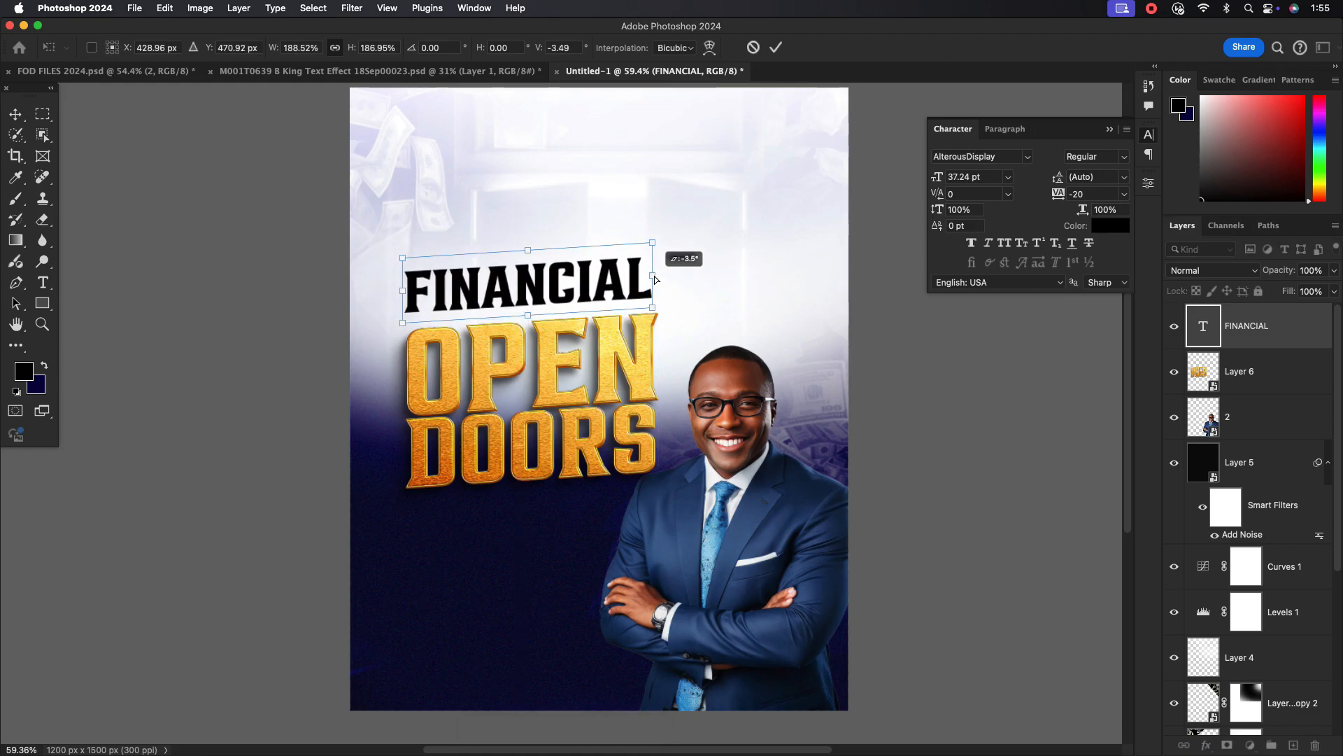
drag(571, 298, 571, 301)
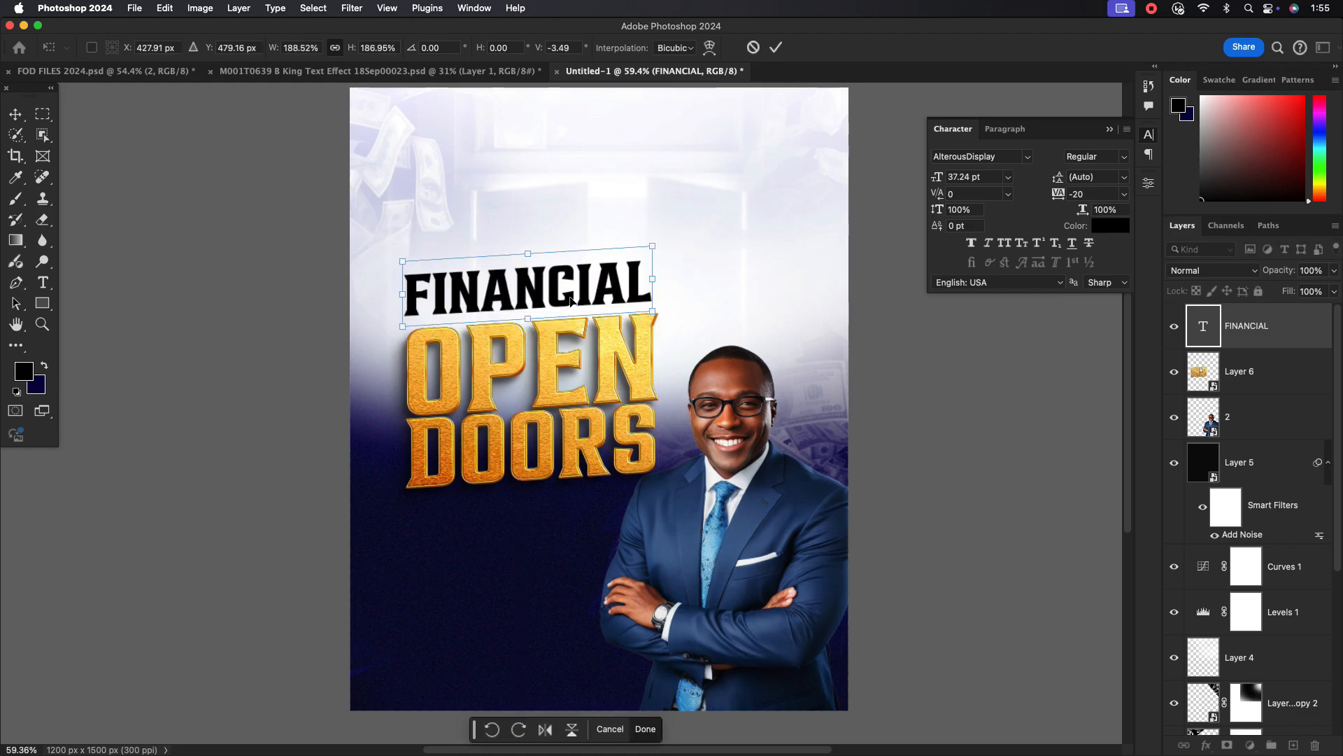
click(776, 47)
Change the FINANCIAL text's colour to a deep blue.
click(1110, 226)
click(846, 391)
click(825, 375)
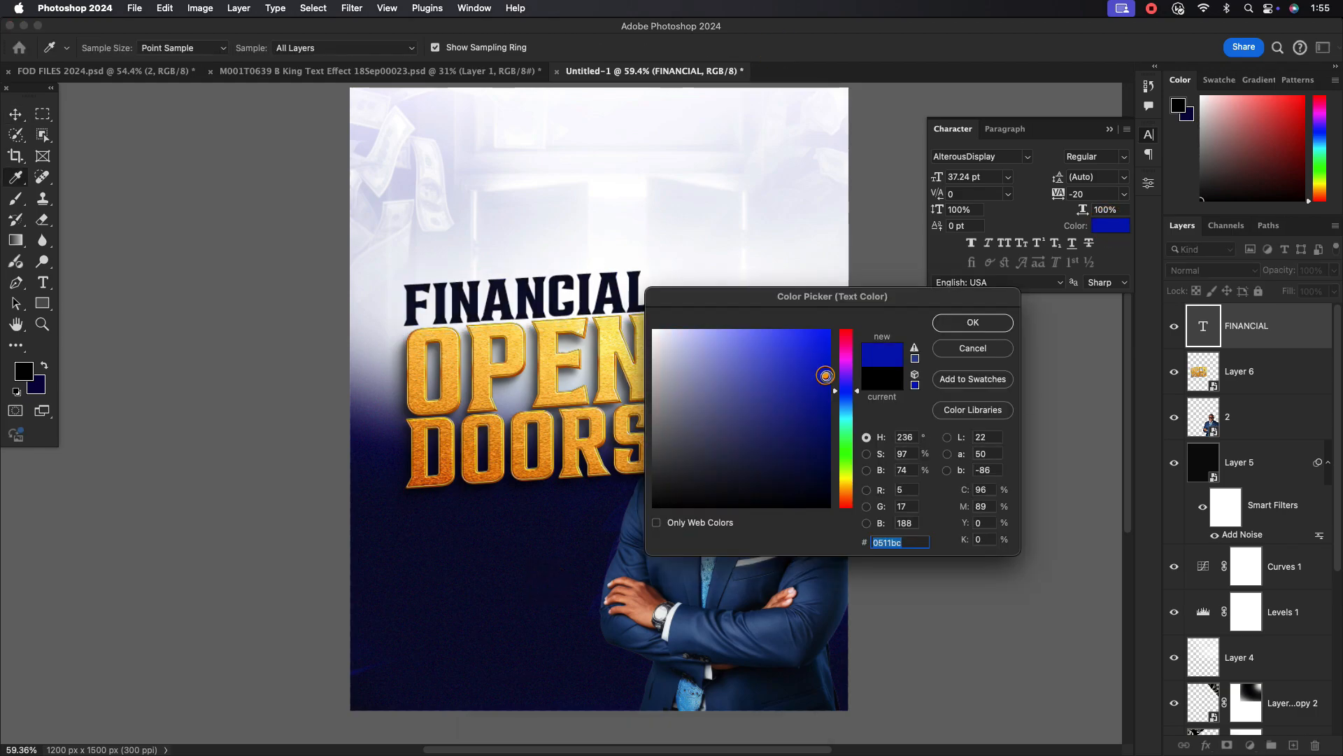
click(972, 322)
key(v)
Scale the OPEN DOORS title down slightly and reduce FINANCIAL to about 33.5 pt to match its width.
scroll(734, 387, down, 1)
click(568, 365)
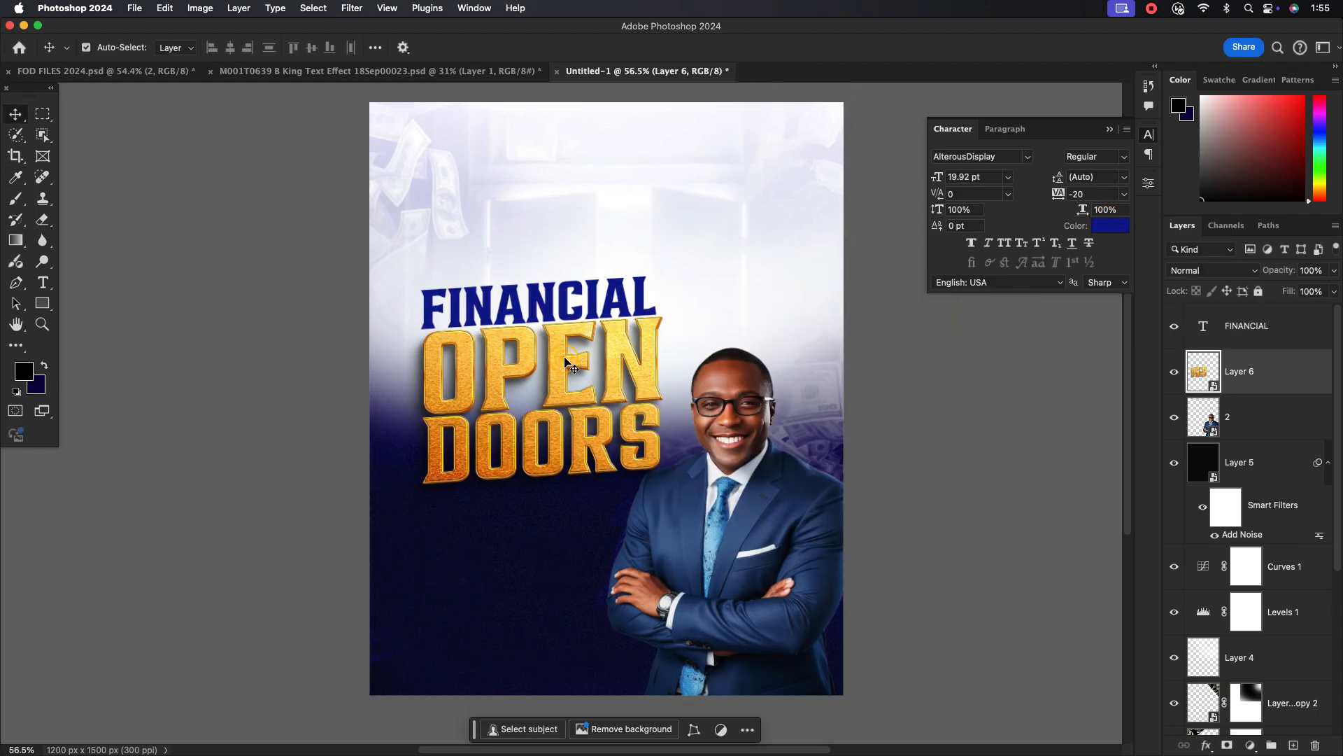
key(super+t)
drag(662, 407, 649, 409)
click(742, 47)
click(623, 304)
key(super+t)
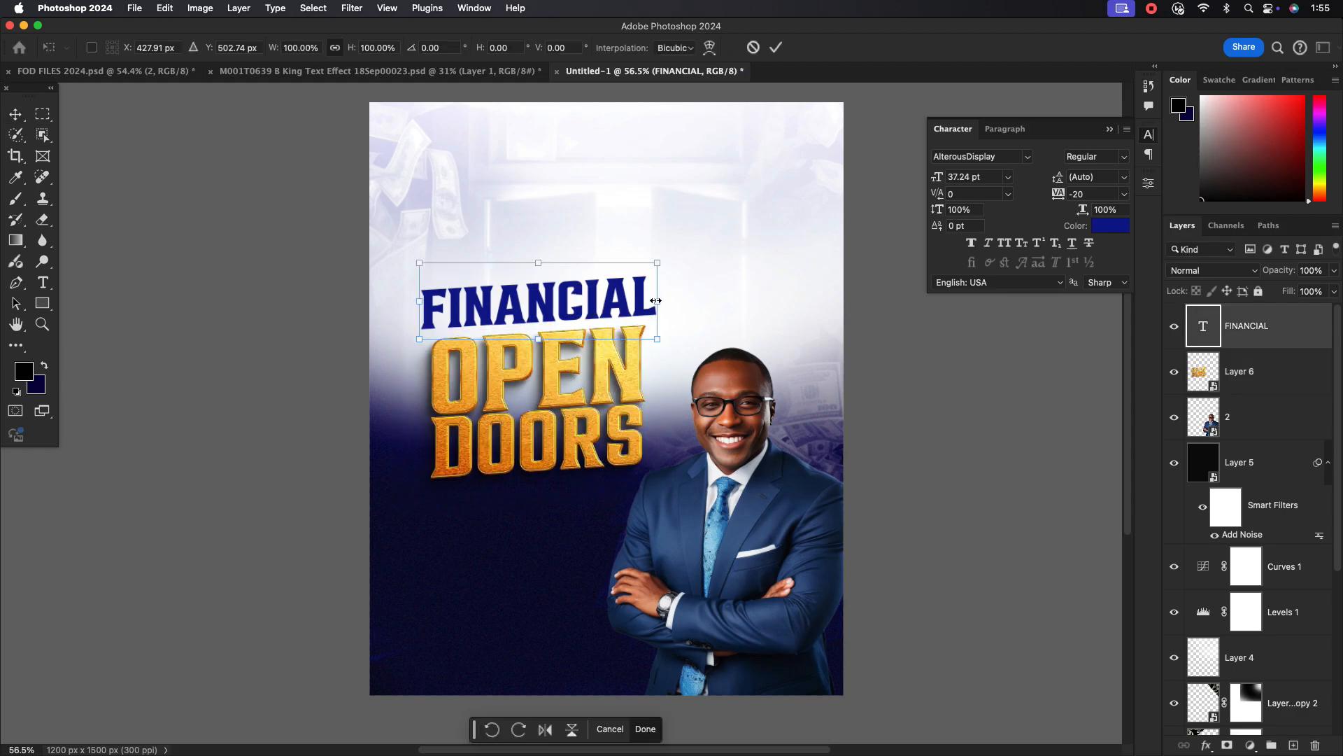
drag(656, 301, 642, 300)
key(Return)
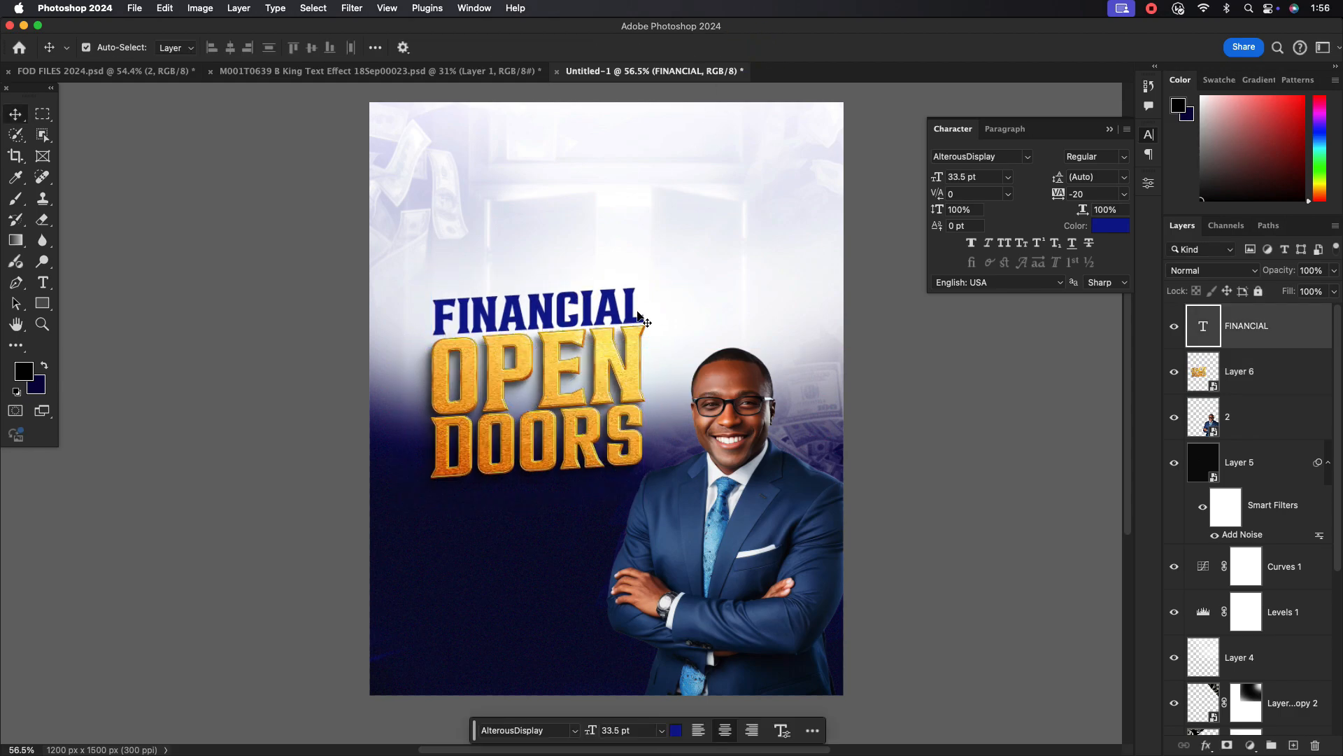
Draw a rectangle about 445 by 147 px below OPEN DOORS, round its corners about 47 px and move it slightly up.
scroll(657, 303, down, 1)
key(u)
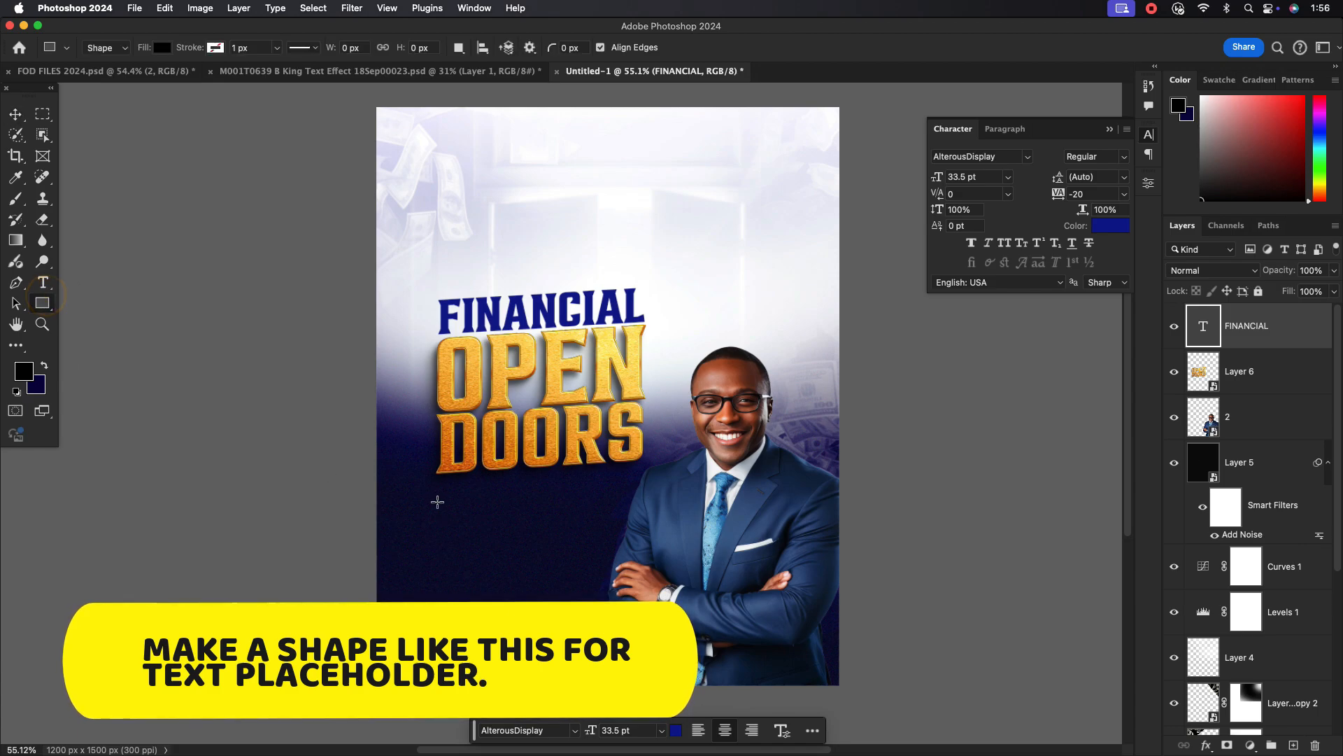
drag(438, 501, 609, 559)
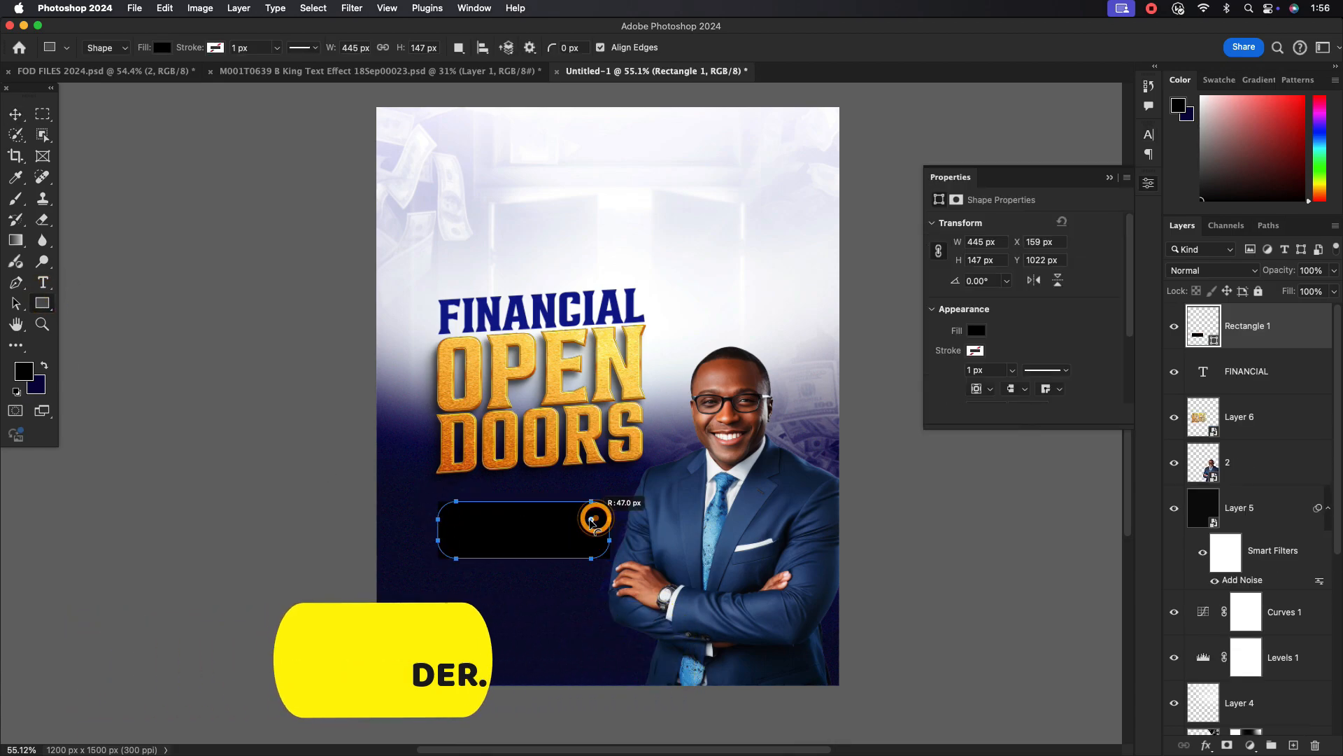
drag(599, 511, 595, 519)
key(v)
drag(524, 546, 525, 534)
Fill the rounded rectangle with a gold colour sampled from the OPEN DOORS title.
double_click(1203, 326)
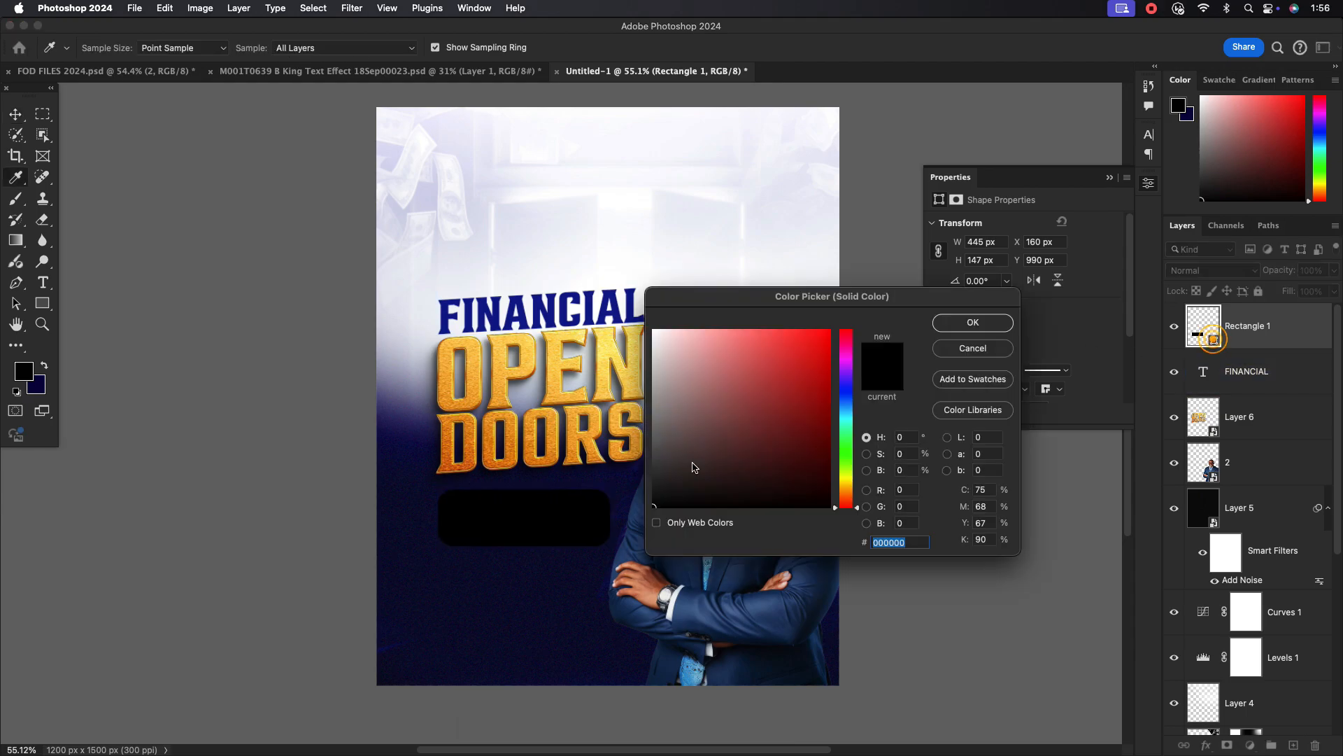
click(559, 355)
click(554, 383)
key(Return)
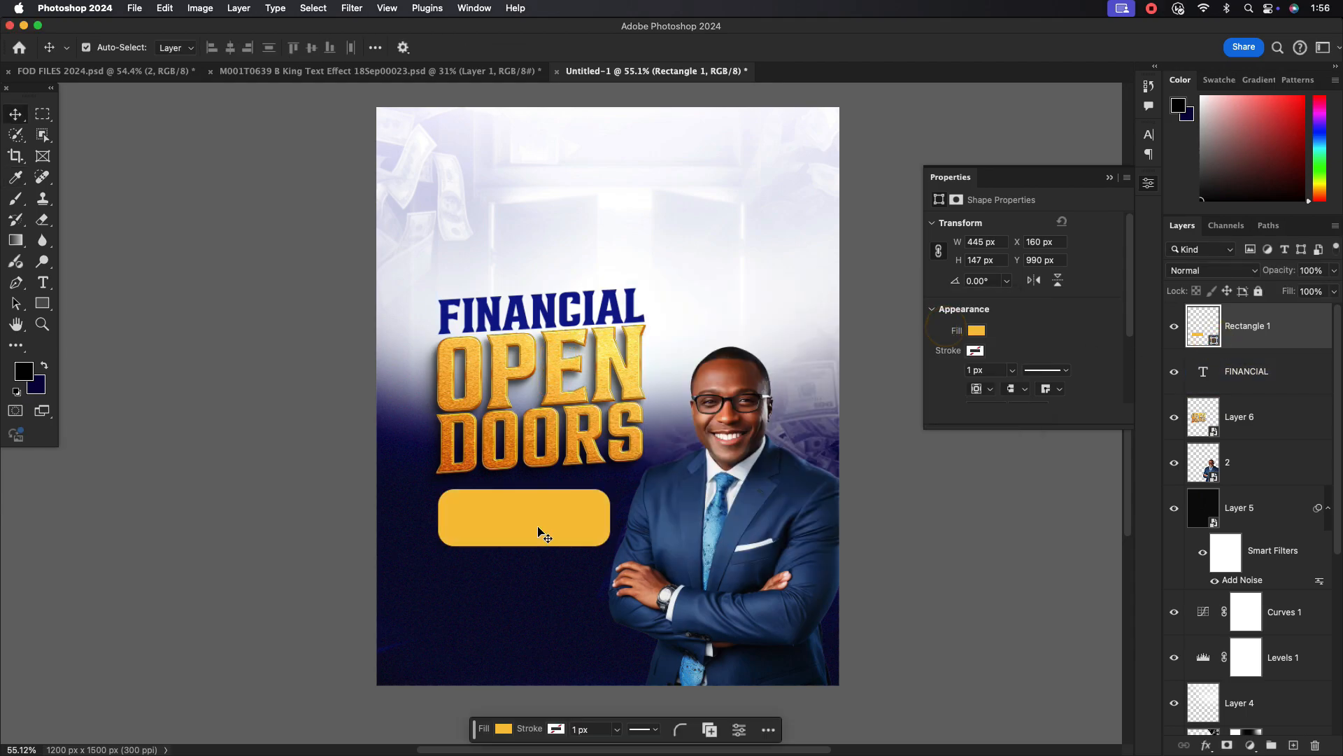
Duplicate the gold rectangle just below the original, slightly overlapping it, and fill the copy with near-white fbfbfe.
drag(539, 534, 539, 583)
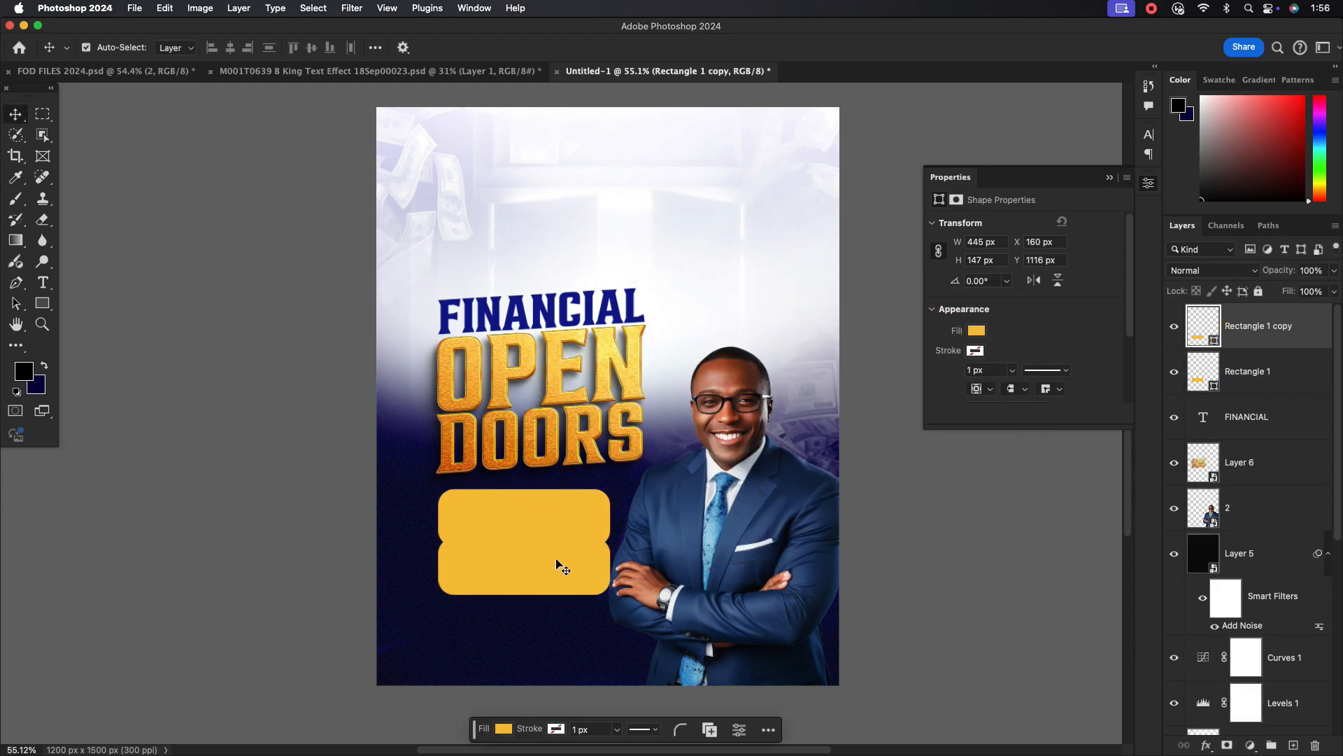
double_click(1204, 326)
click(616, 220)
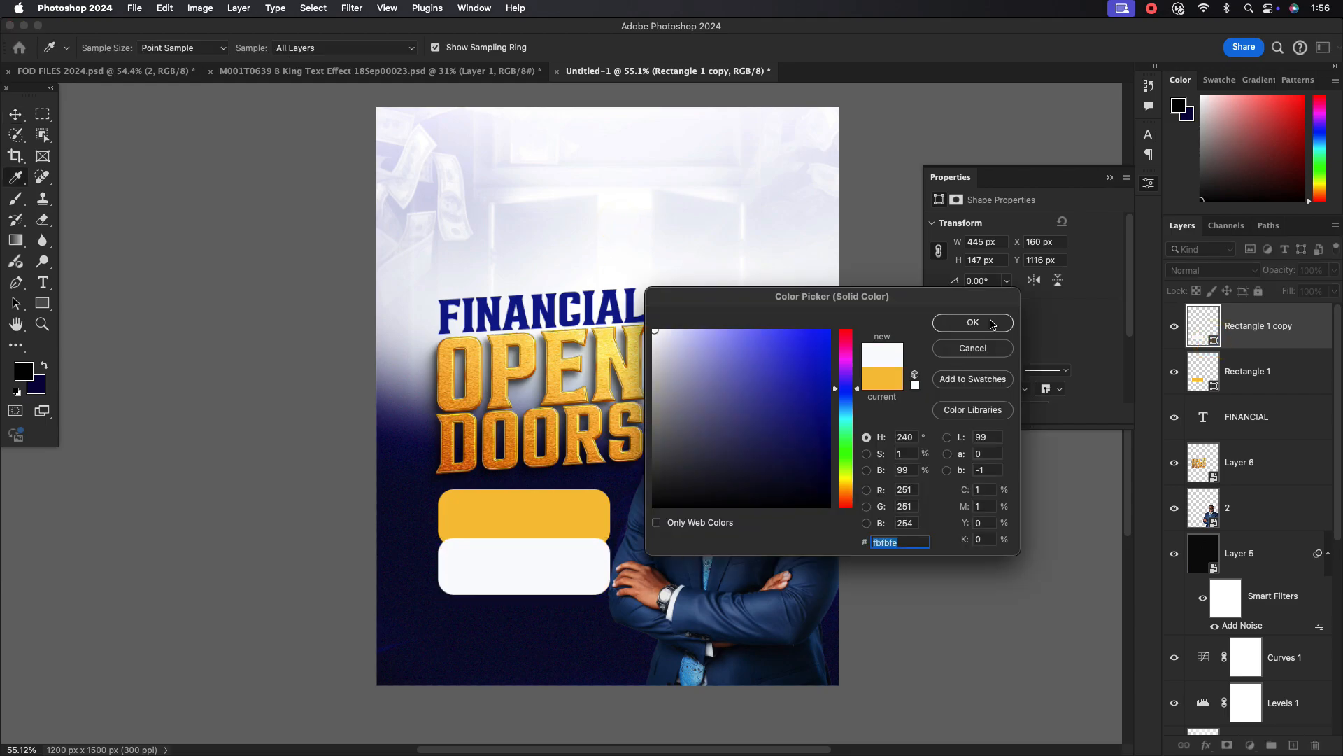
key(Return)
click(1109, 179)
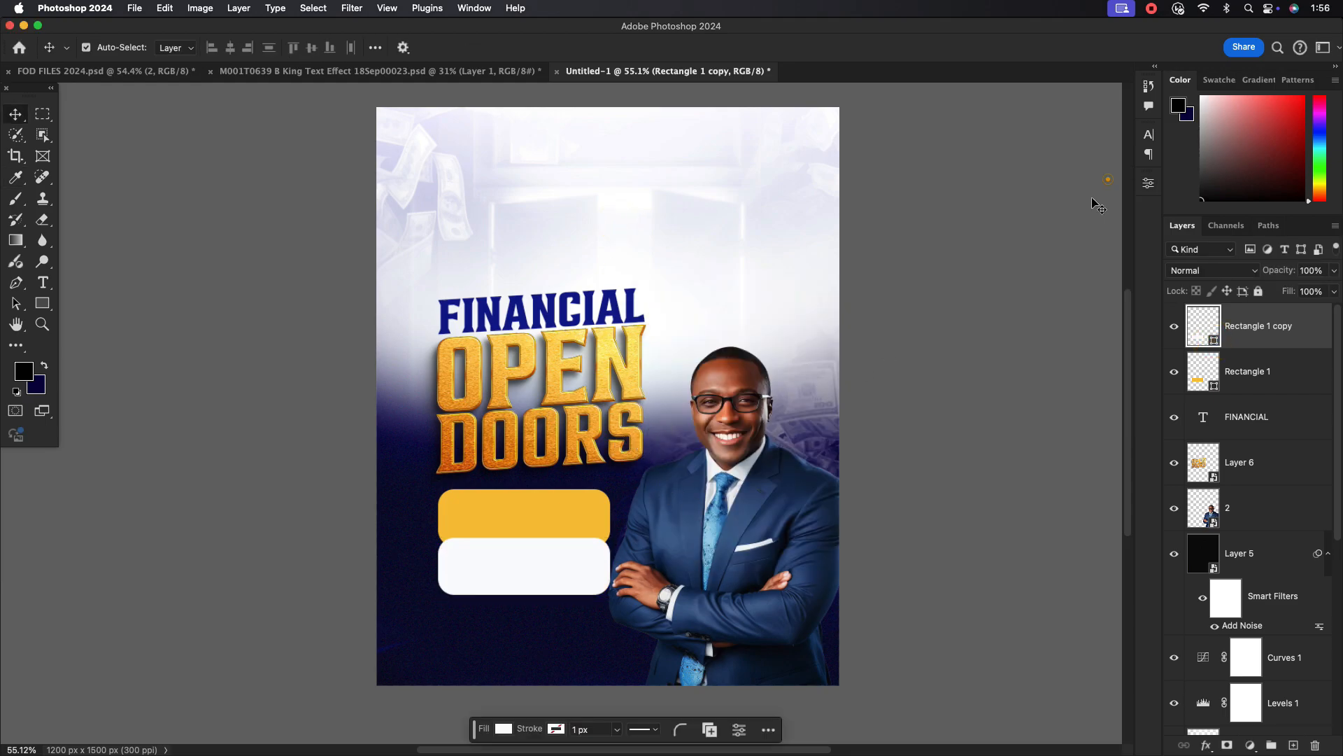
scroll(594, 298, down, 2)
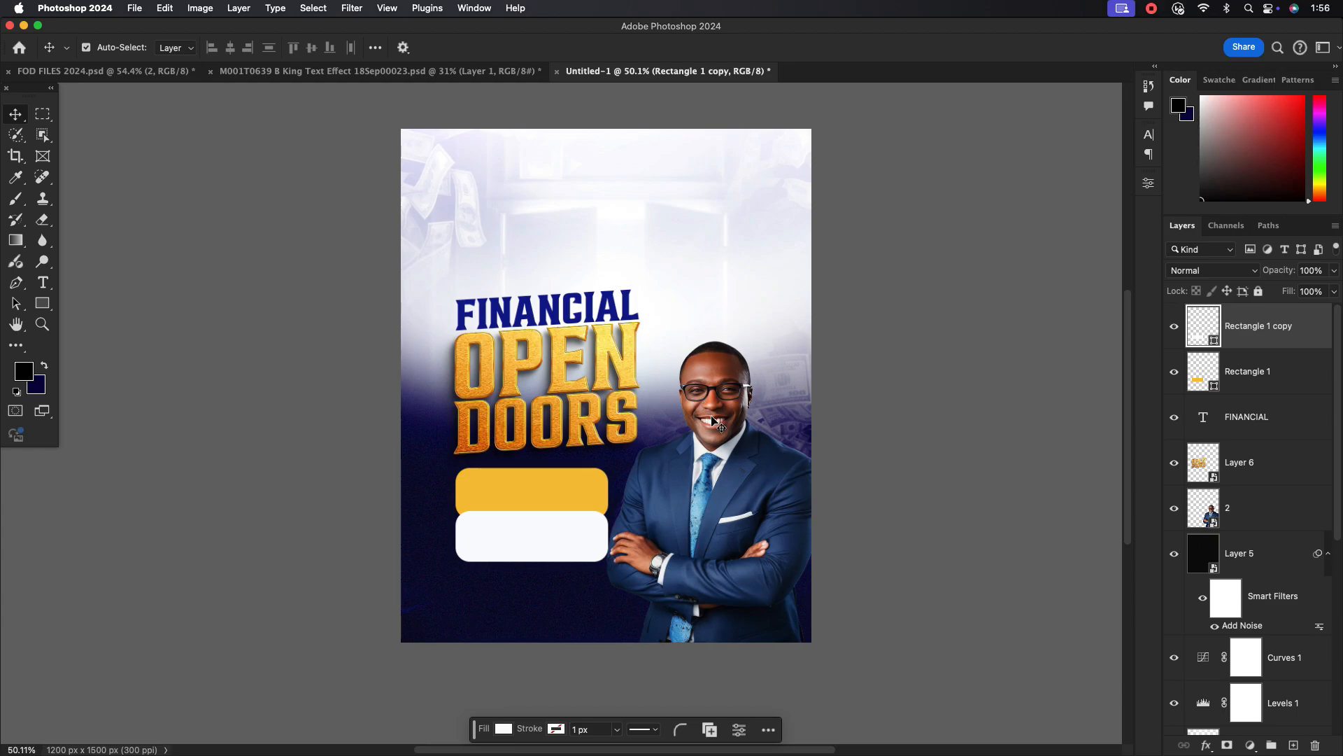
scroll(714, 420, up, 1)
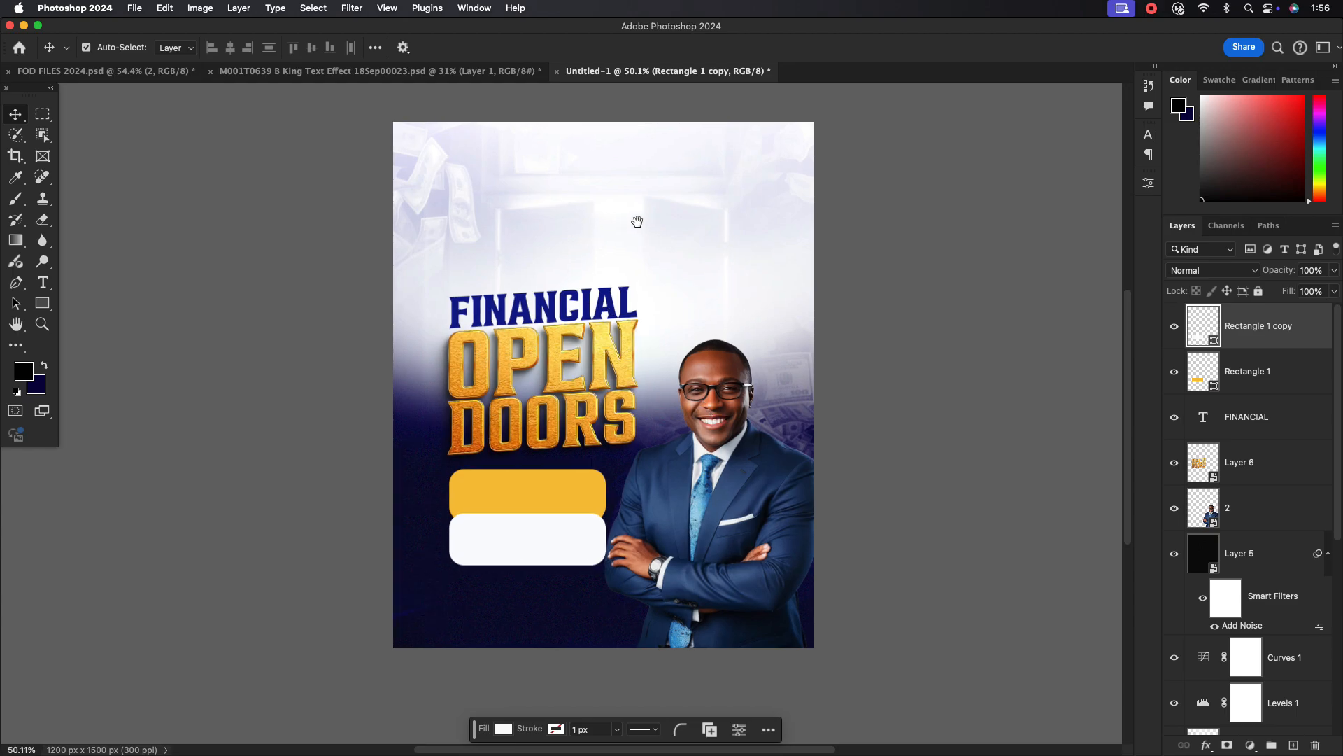
drag(637, 221, 603, 261)
scroll(602, 261, down, 1)
scroll(606, 261, up, 1)
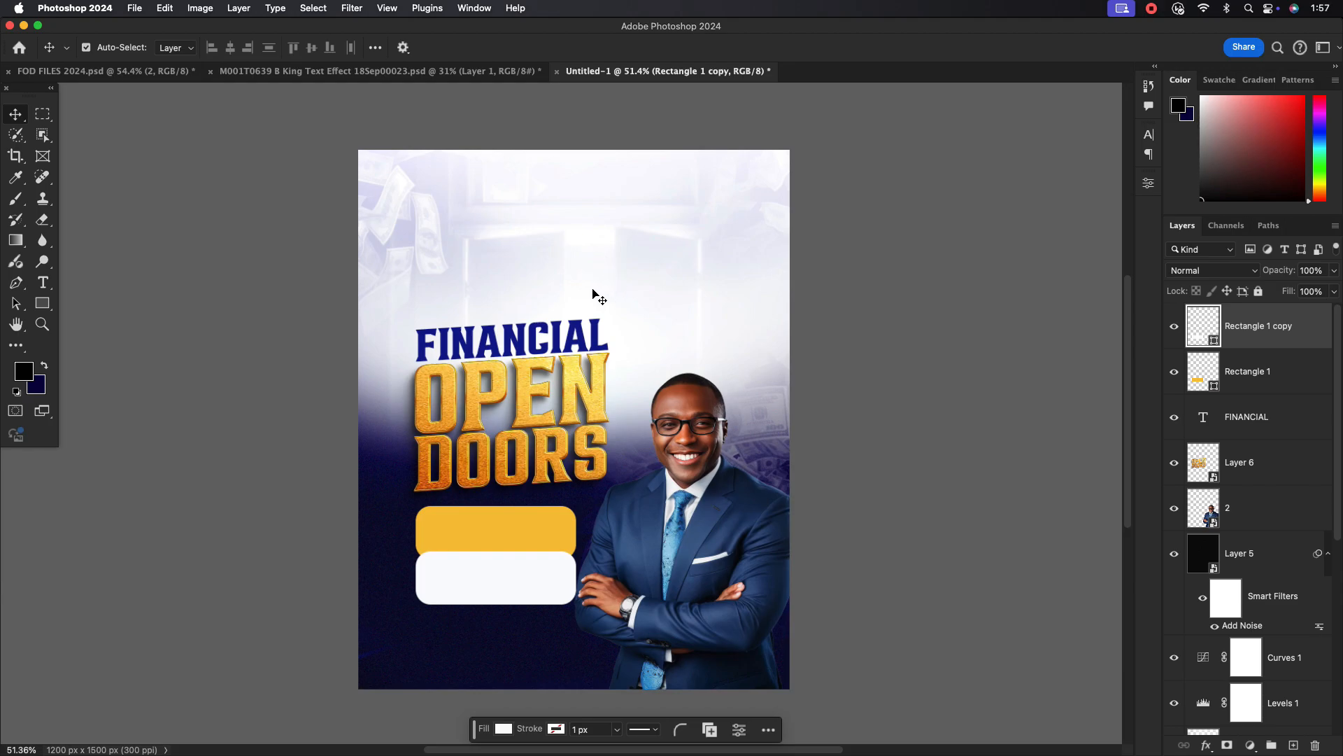
scroll(568, 402, up, 1)
Add a two-line date text reading THUR. 27TH and OCT. 2024 above the FINANCIAL title.
click(634, 223)
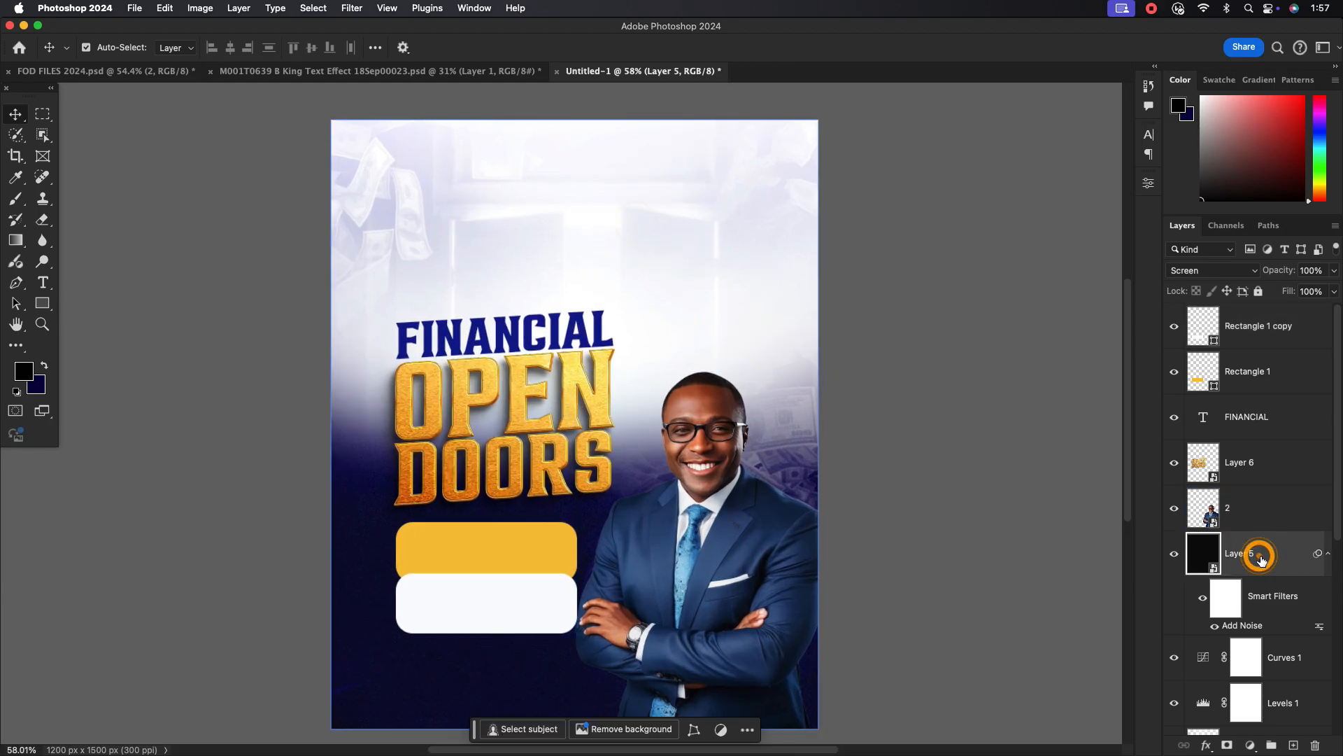
key(t)
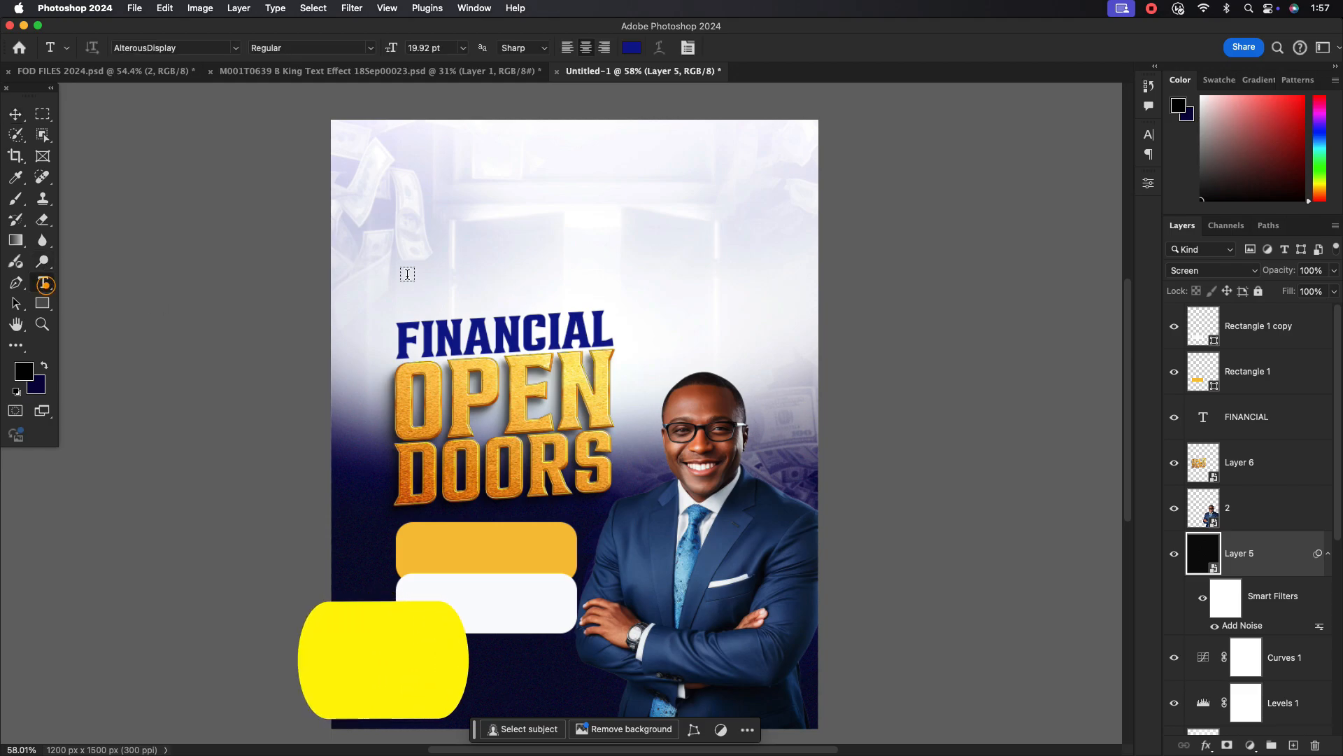
click(635, 234)
key(BackSpace)
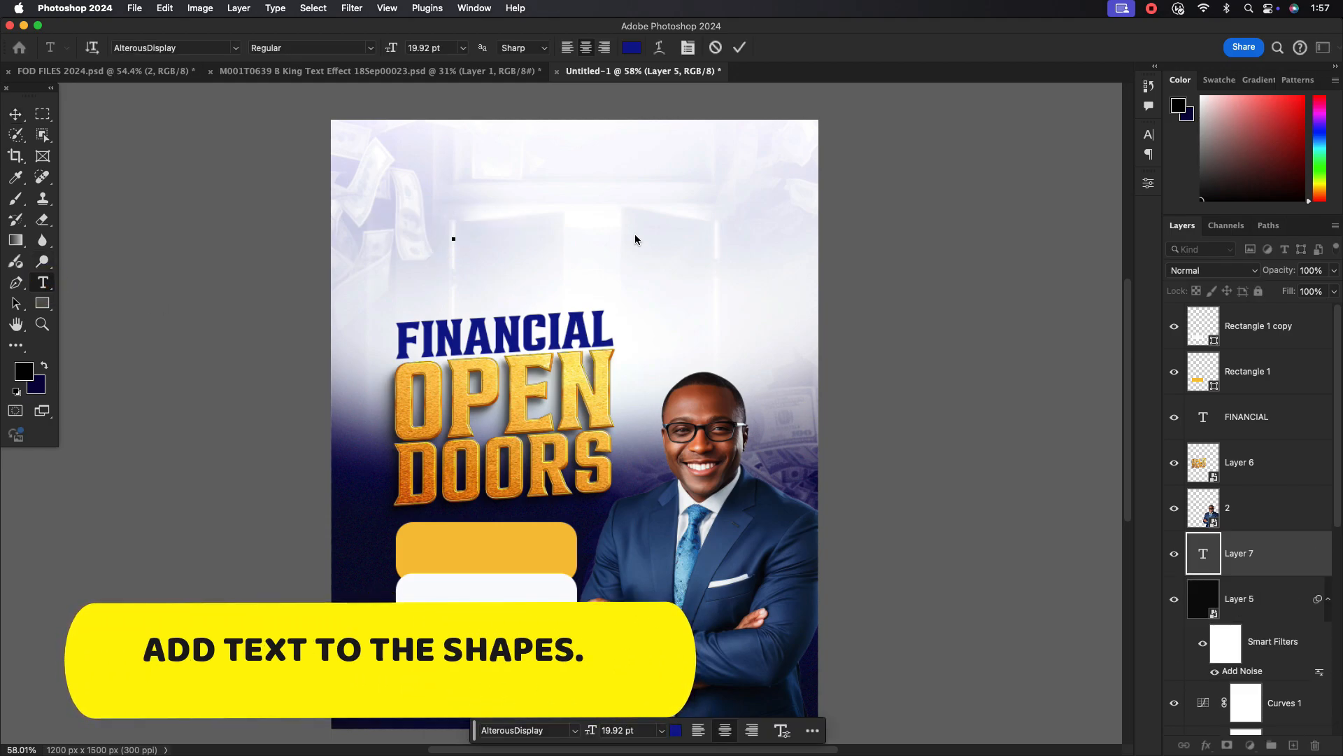
text(THUR.)
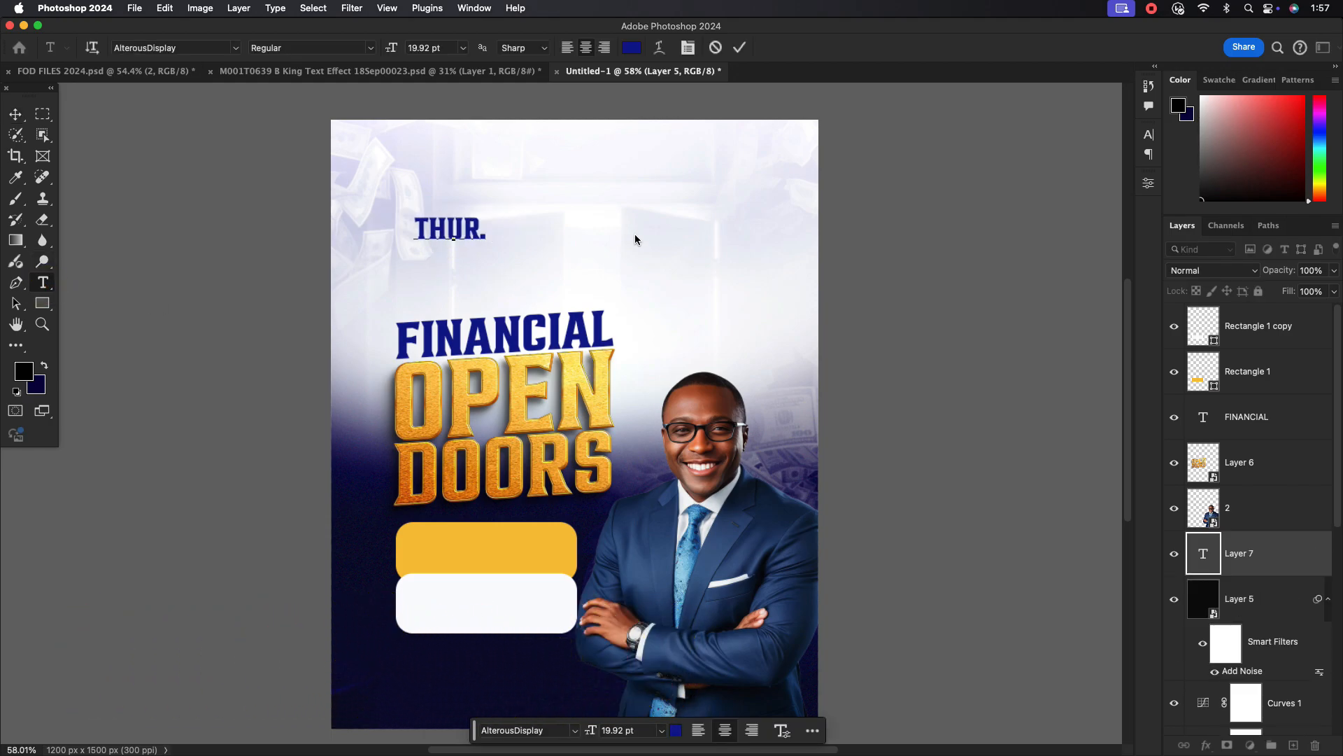
text( 27TH)
key(Return)
text(OCT. 2024)
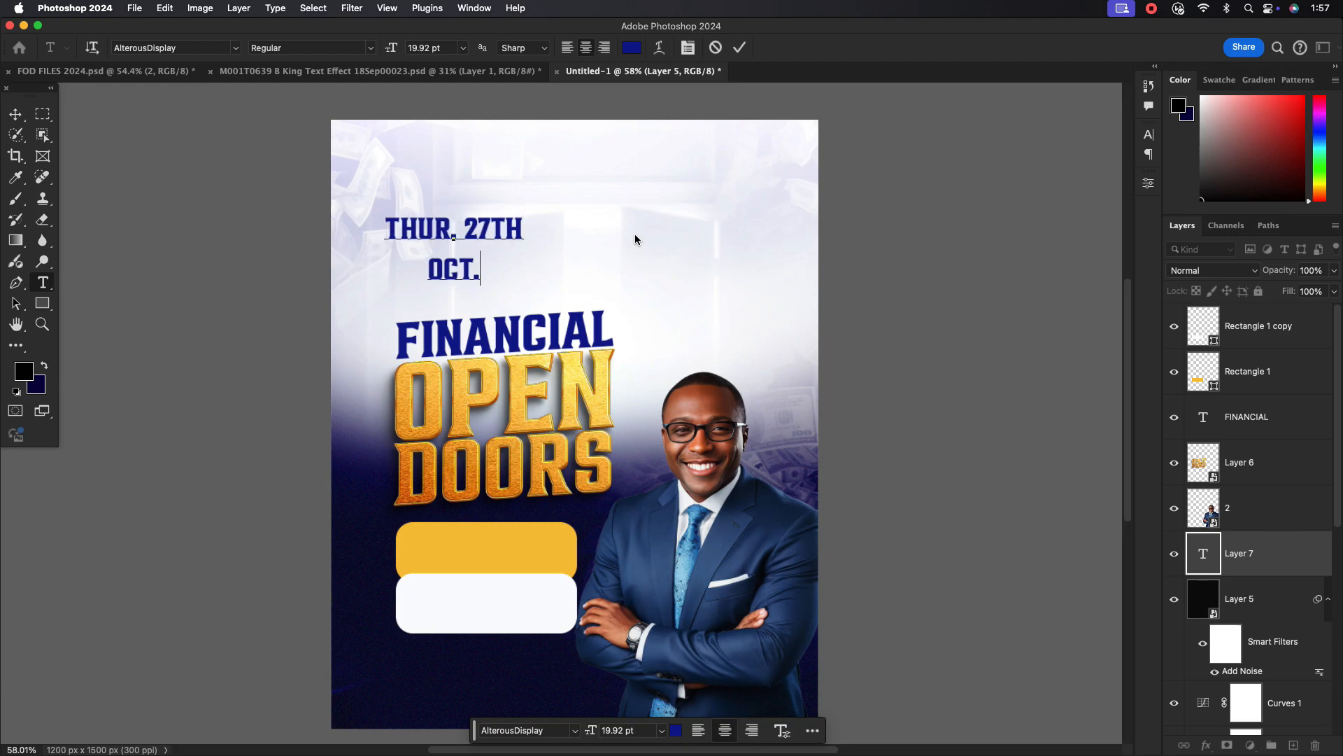
click(734, 49)
Enlarge the OCT. 2024 line to match the width of THUR. 27TH and set the date text's font to Monument Extended Bold.
drag(512, 269, 393, 270)
click(1143, 139)
drag(987, 175, 945, 178)
key(Up)
key(Up)
key(Up)
key(Up)
key(super+Return)
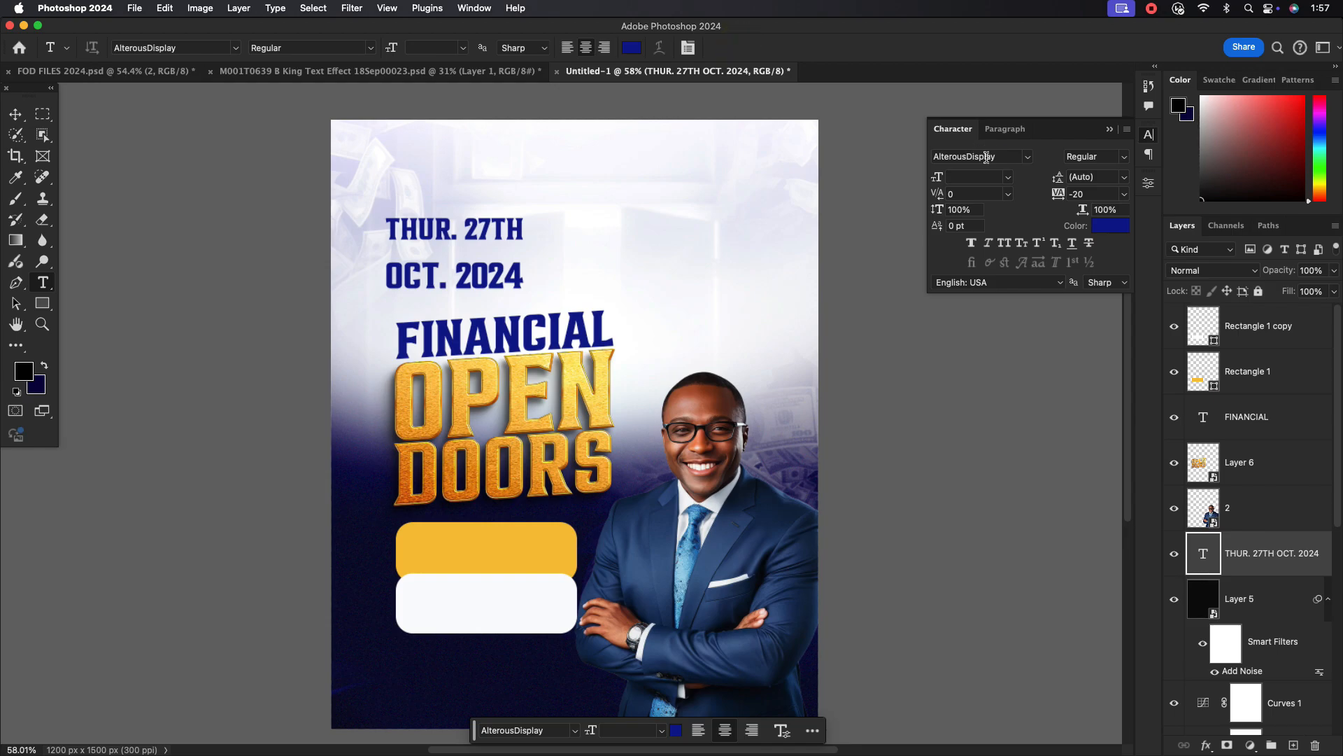
text(monu)
click(1104, 282)
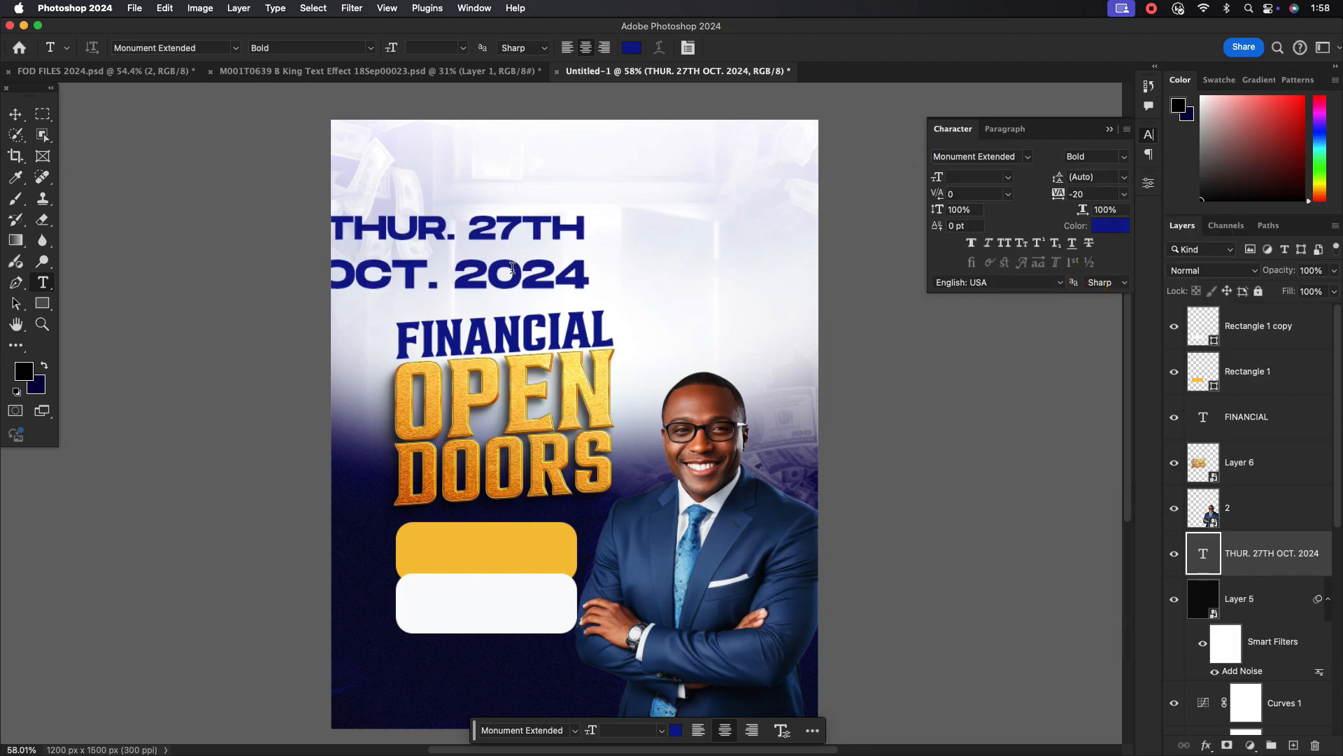
Bring the date text to the front and scale it down to fit over the gold rectangle.
click(17, 114)
drag(519, 273, 618, 362)
key(super+t)
key(Escape)
key(super+shift+bracketright)
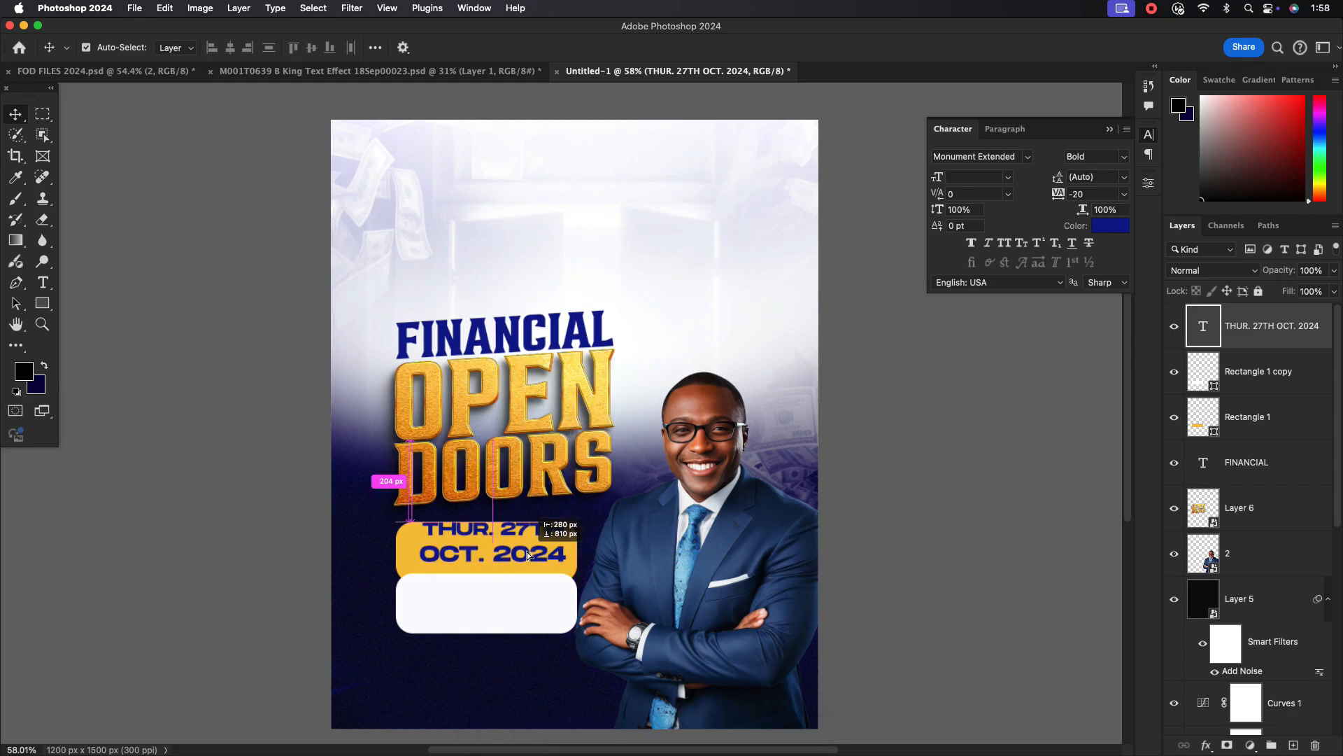
Set the date text's leading to 10 pt, centre it on the gold rectangle and recolour it dark grey.
text(10)
key(Return)
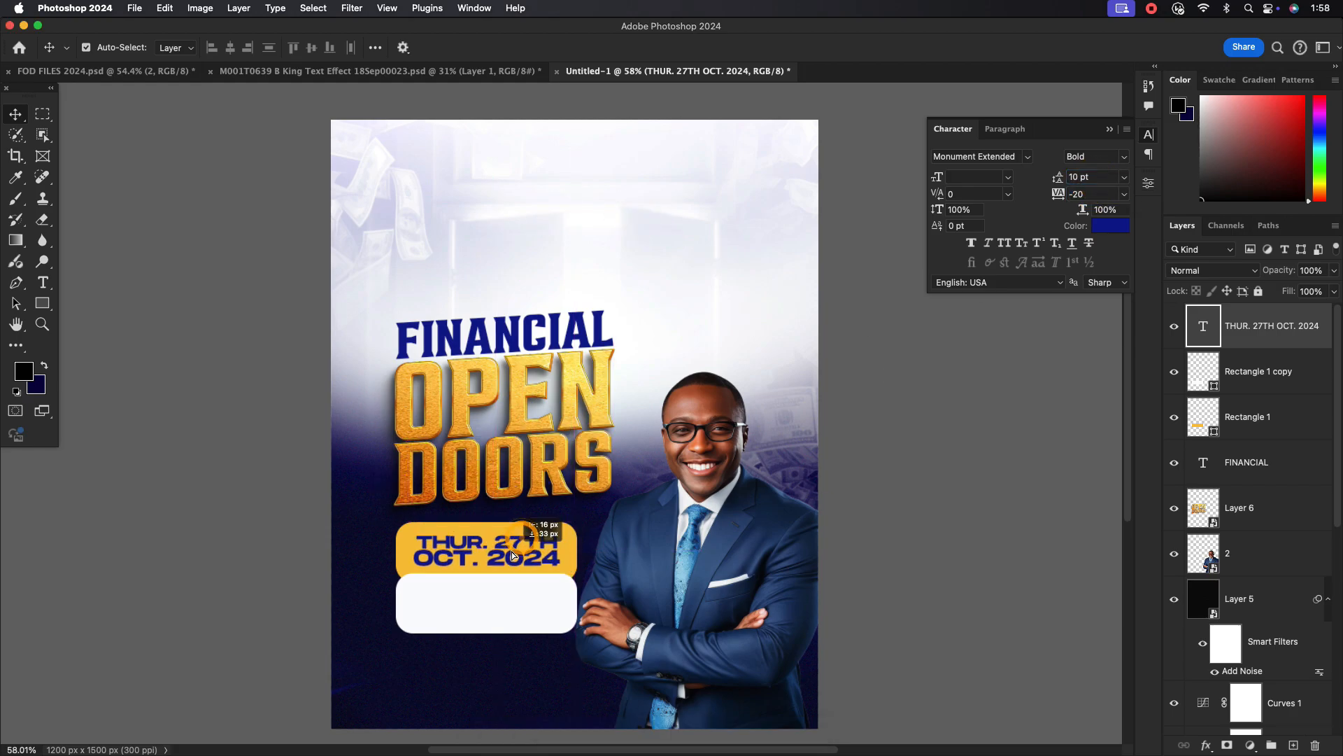
click(1111, 225)
click(682, 399)
drag(658, 453, 655, 481)
click(973, 323)
scroll(510, 553, up, 5)
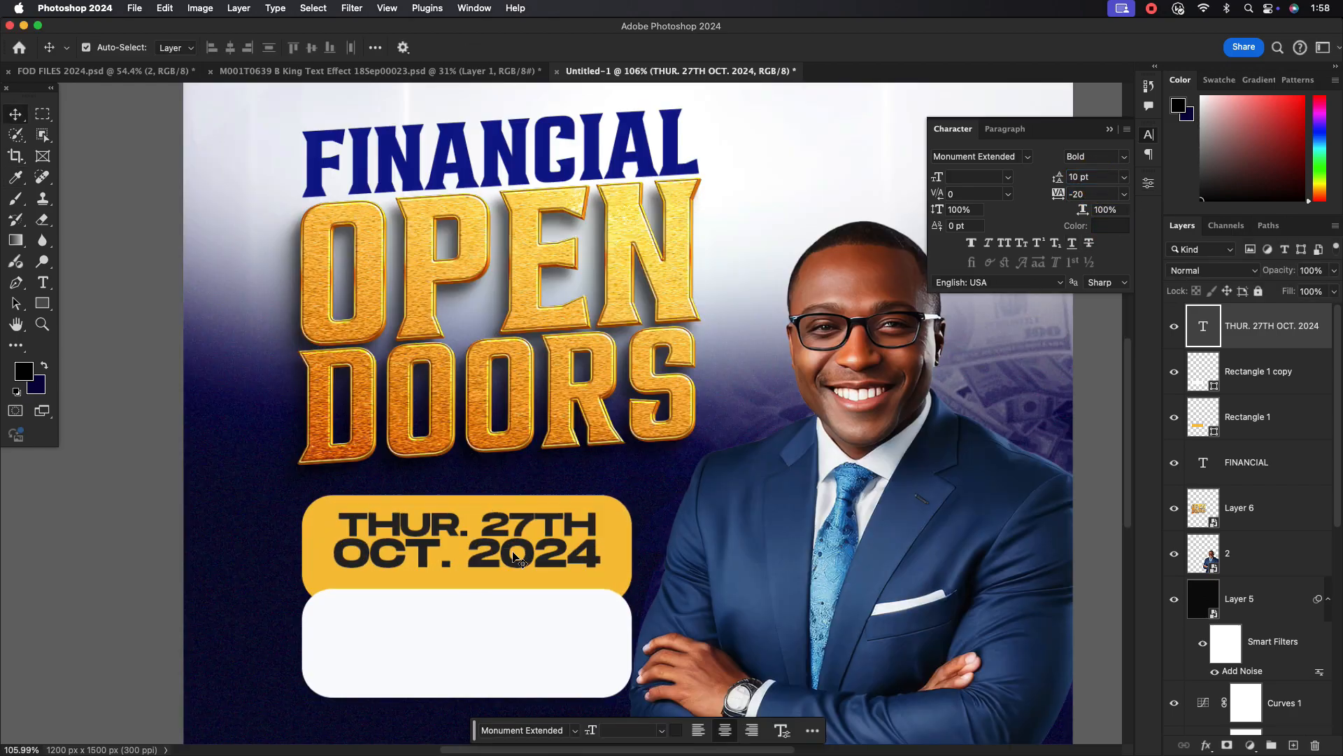
Change the OCT. 2024 line of the date text to a lighter Monument Extended weight.
double_click(526, 551)
drag(605, 523, 410, 511)
drag(605, 556, 331, 554)
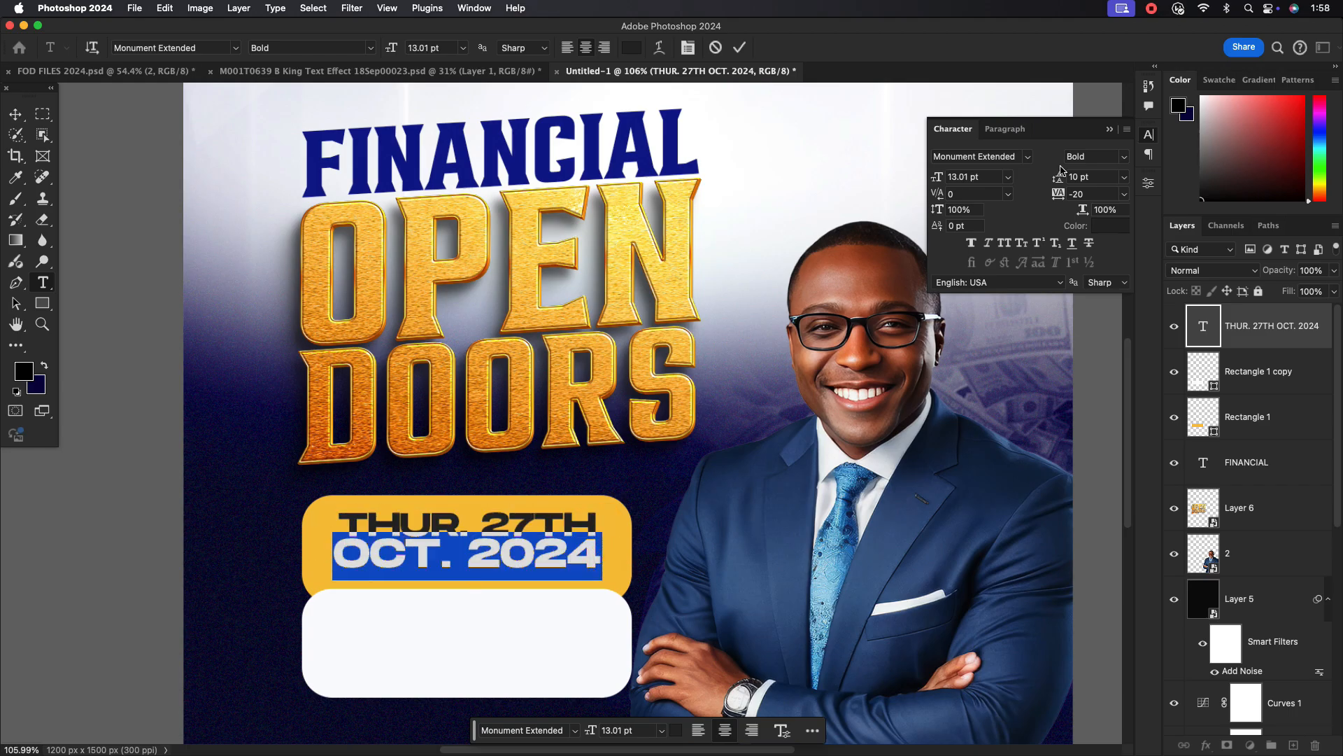
click(1097, 157)
click(1113, 174)
click(739, 48)
Set the tracking of the THUR. 27TH line to -10.
double_click(589, 530)
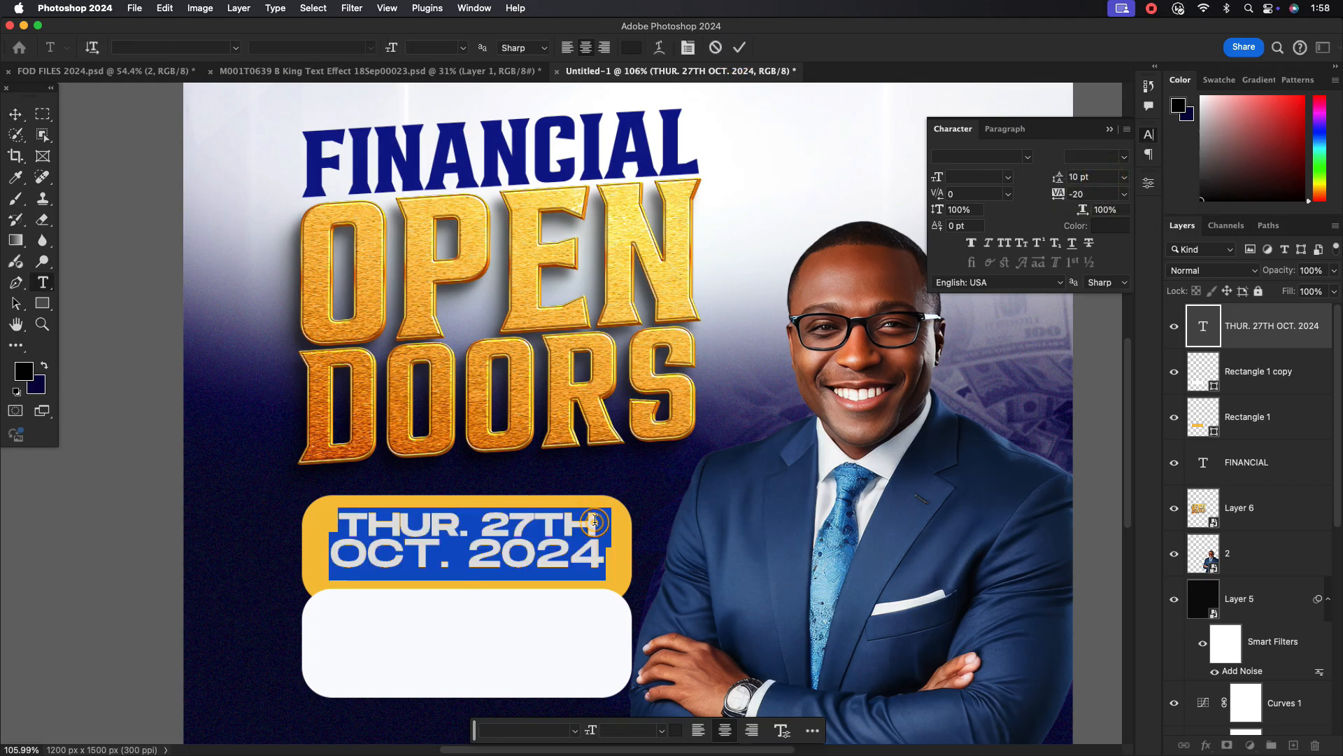
click(591, 554)
drag(597, 526, 338, 525)
click(1125, 194)
click(1083, 255)
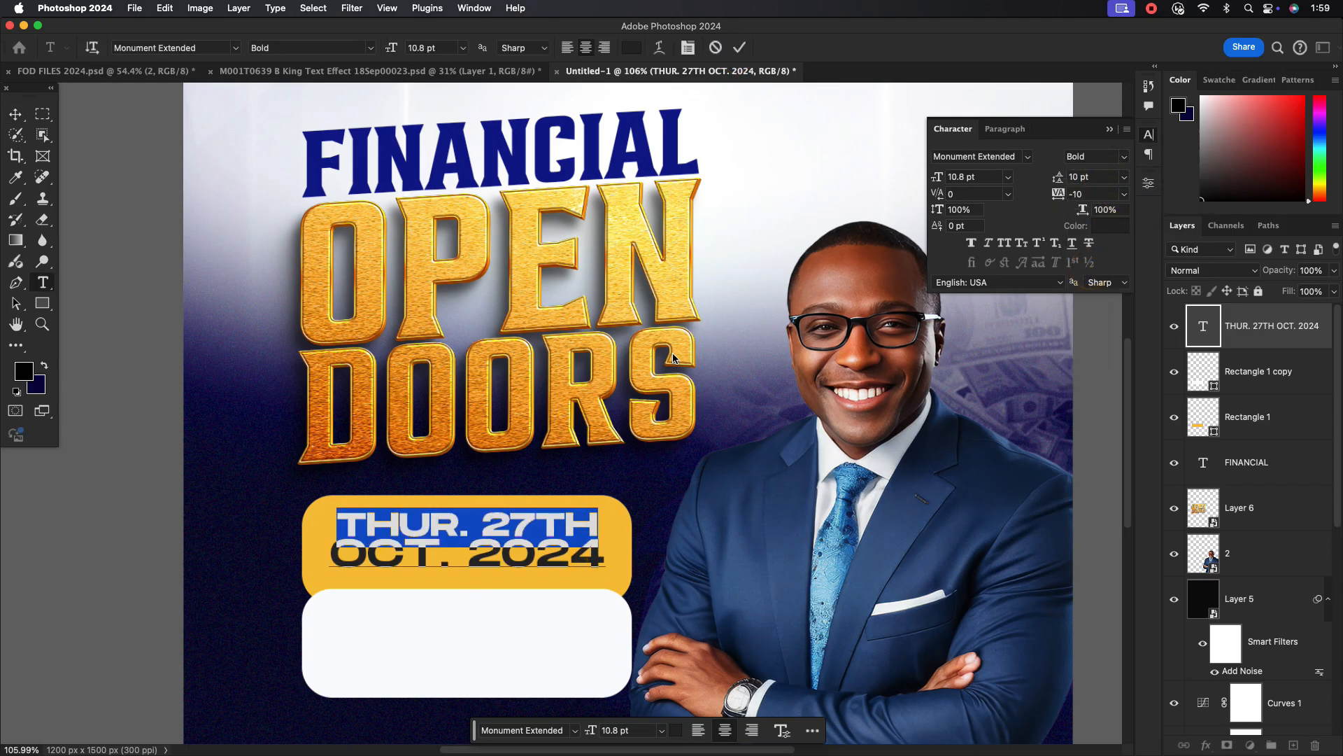
click(739, 48)
key(v)
Duplicate the date text onto the white rectangle and change it to 5PM-9PM over PROMPT.
scroll(542, 521, down, 3)
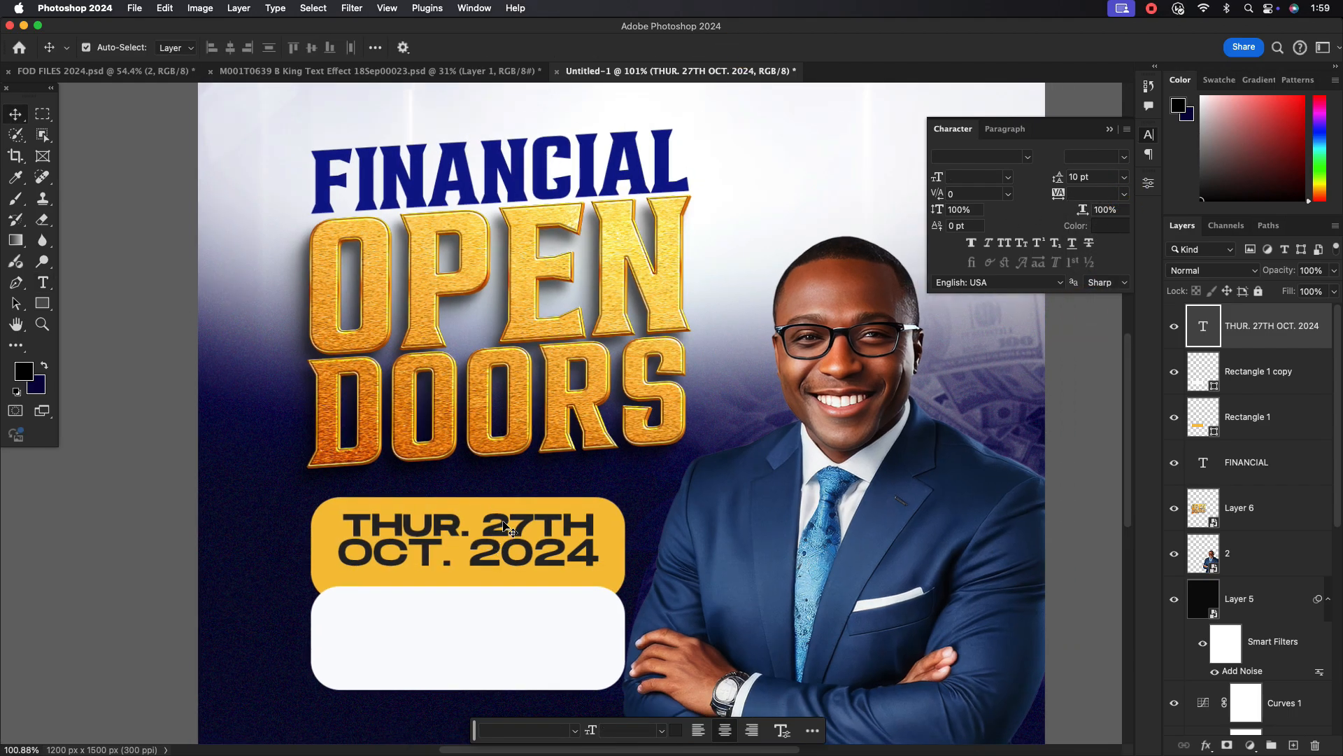
scroll(542, 522, down, 2)
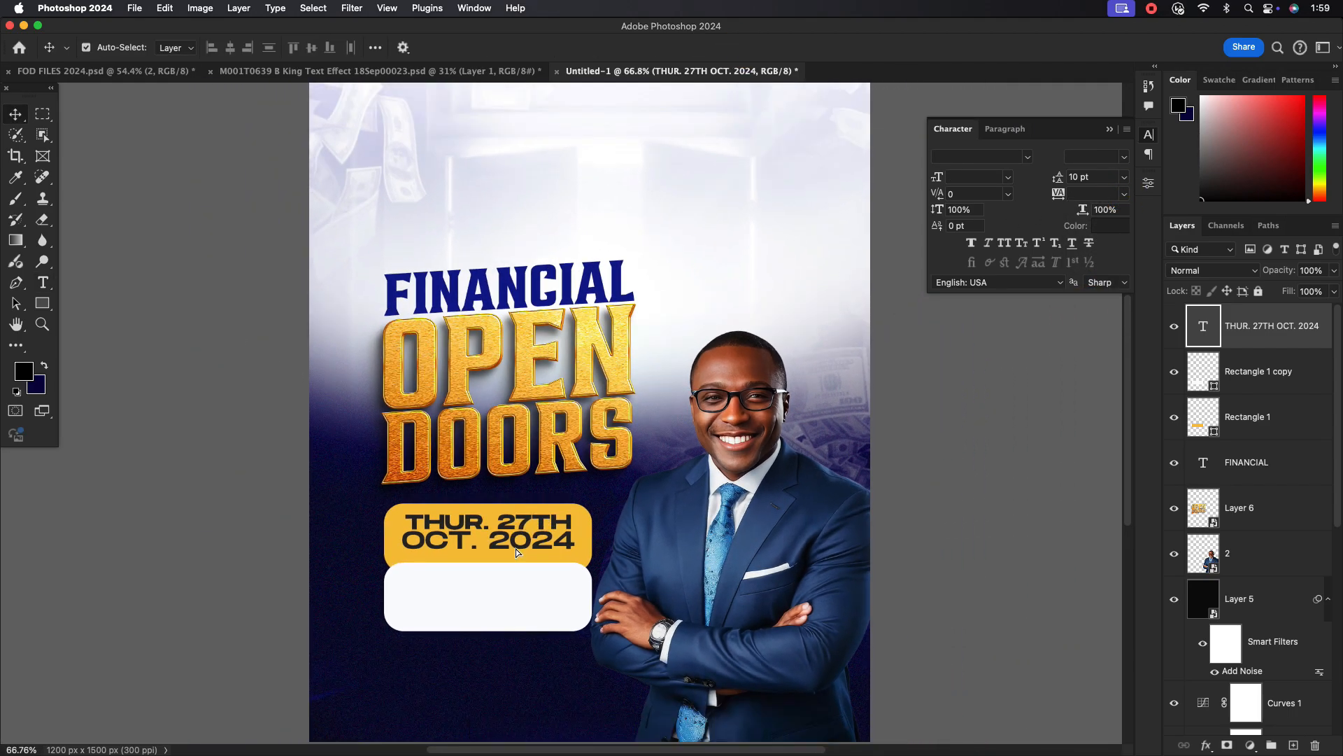
drag(526, 531, 514, 591)
double_click(514, 592)
text(5PM-9PM)
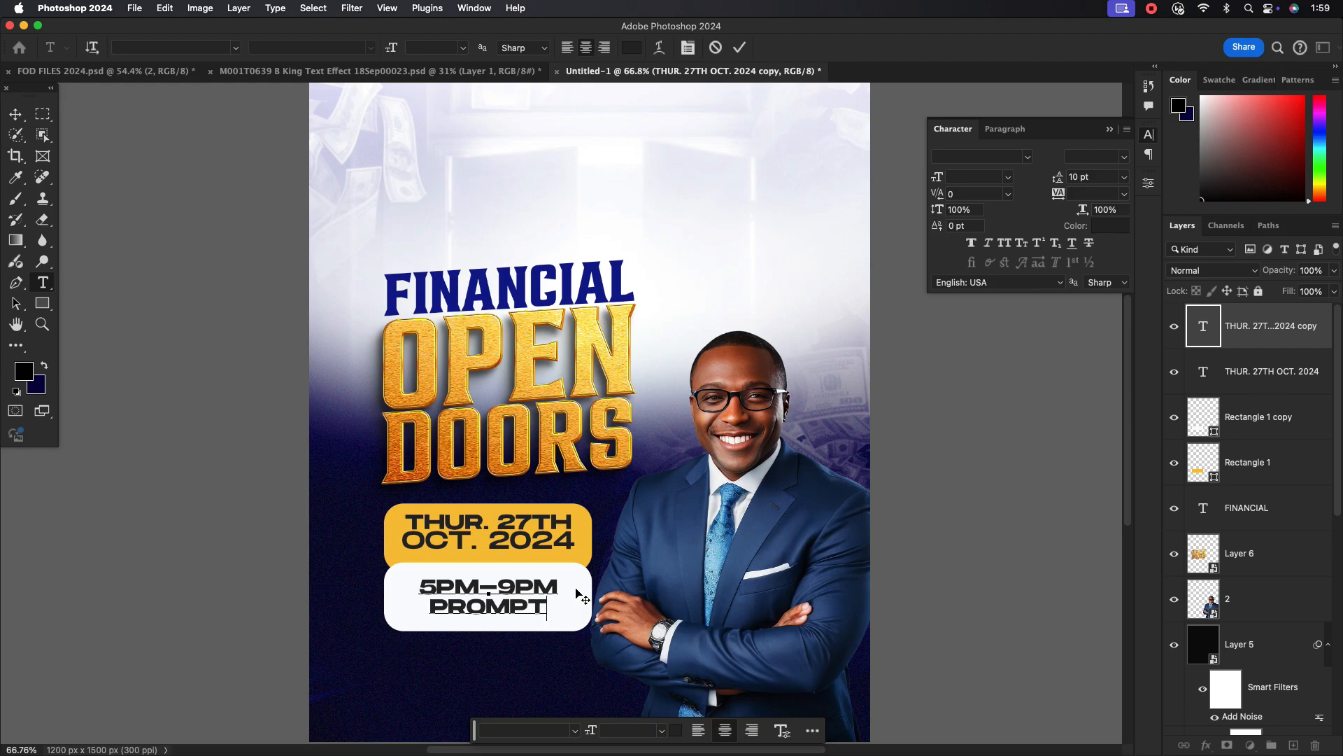
Set the PROMPT line to 13 pt in a lighter font weight.
drag(941, 176, 979, 178)
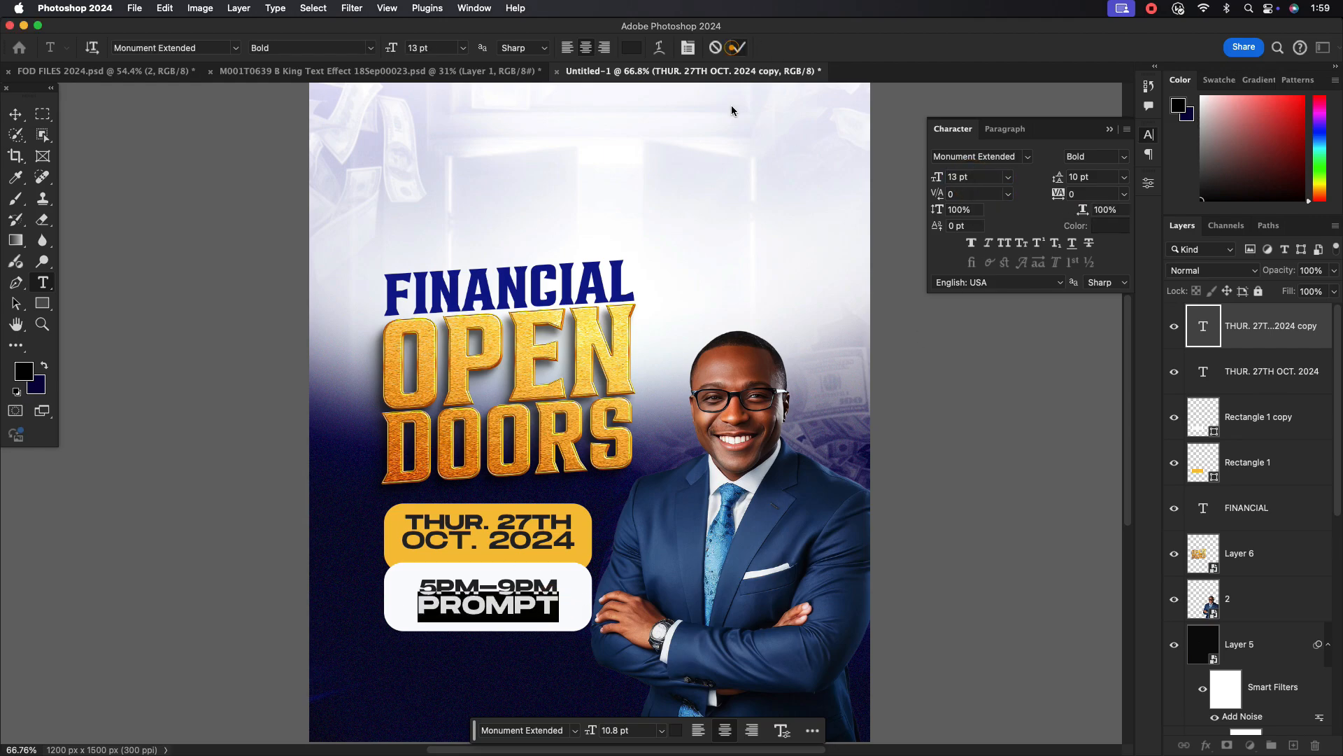
click(546, 600)
key(super+a)
click(1122, 160)
click(1081, 193)
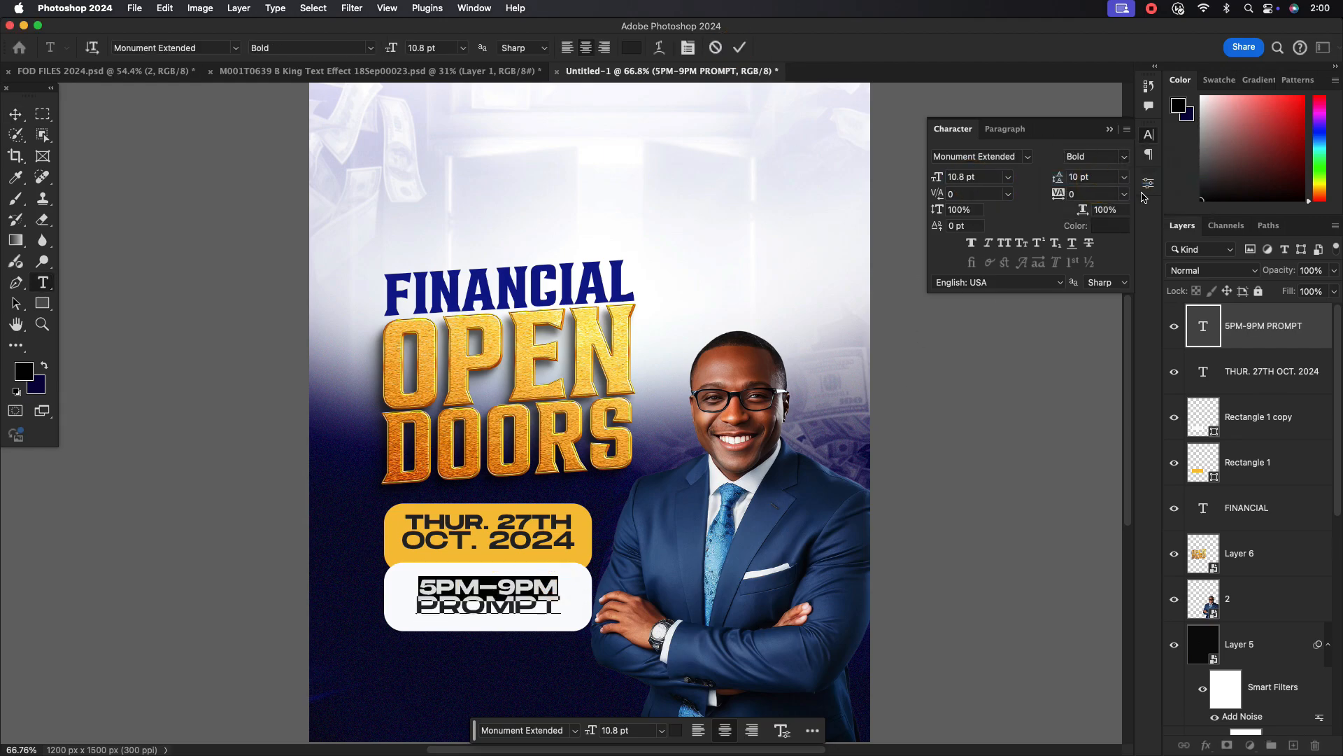
Set the 5PM-9PM line to Ultrabold at 11 pt and finish editing the time text.
click(1125, 156)
click(1081, 193)
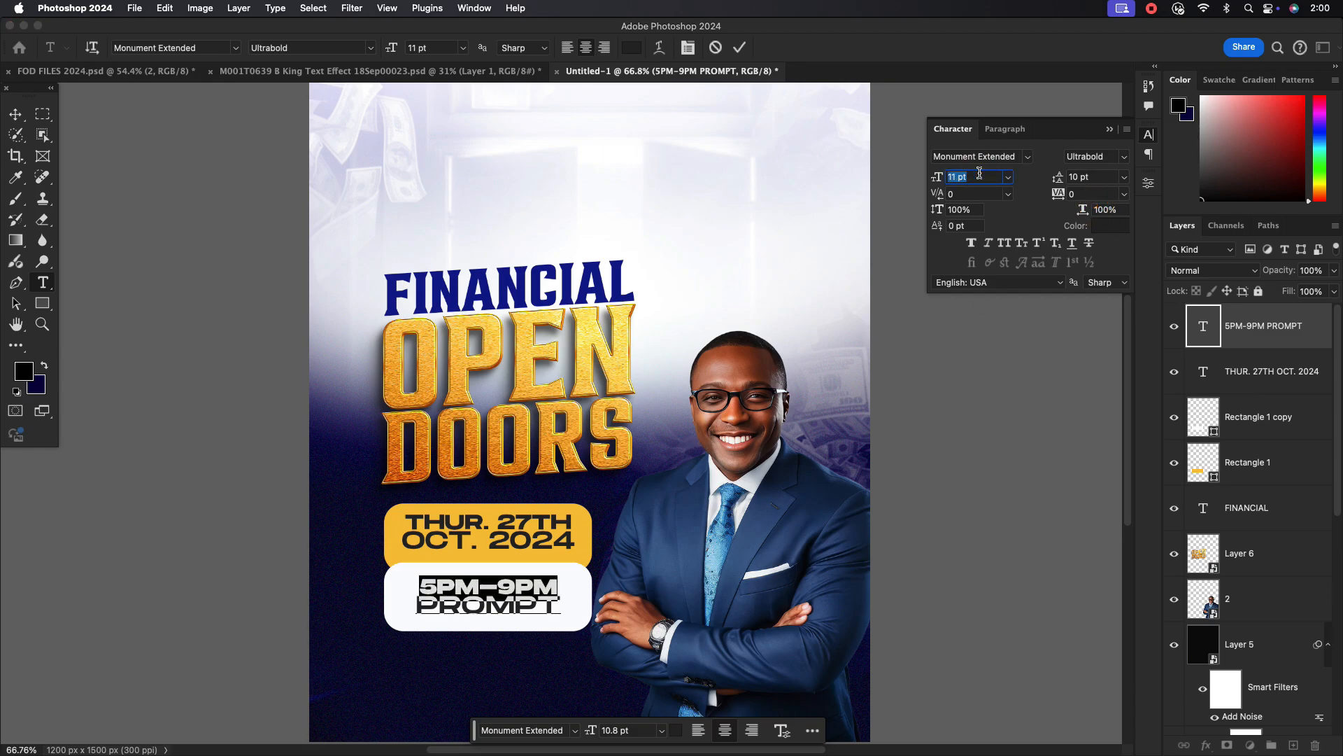
key(super+a)
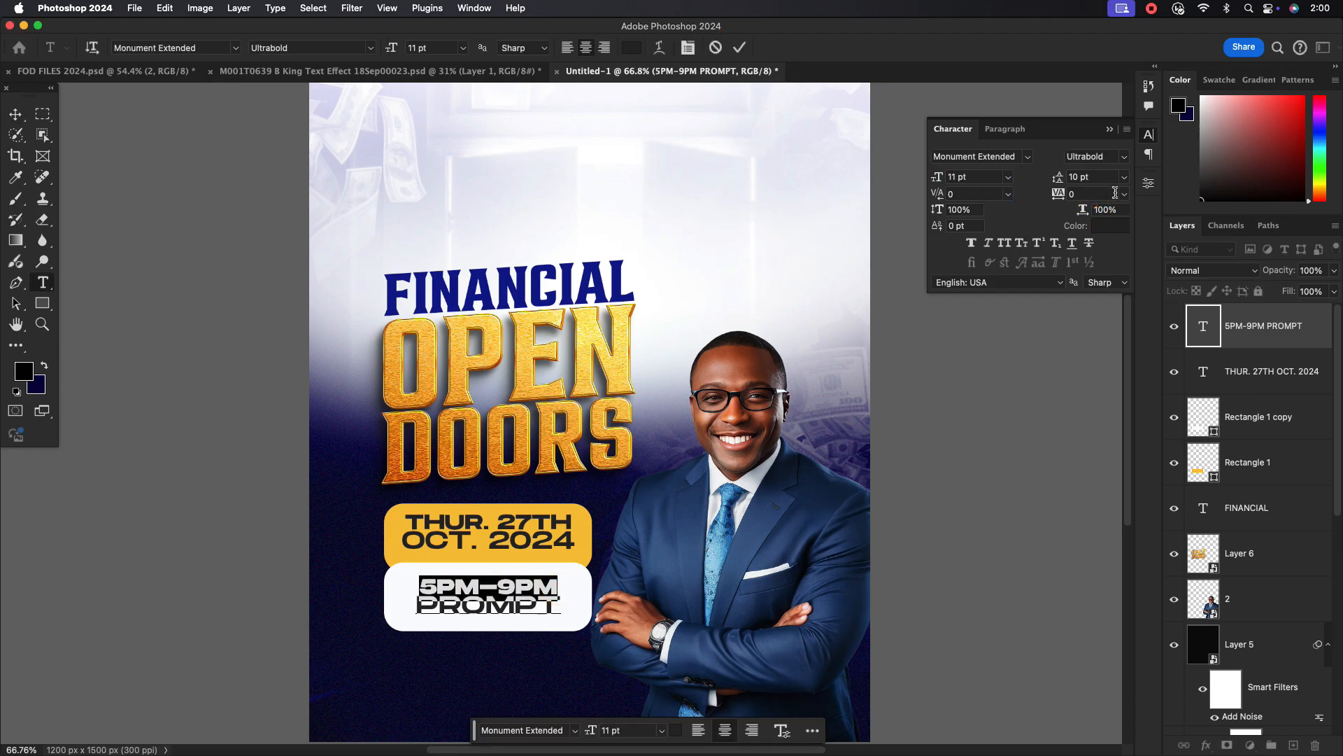
scroll(520, 586, up, 1)
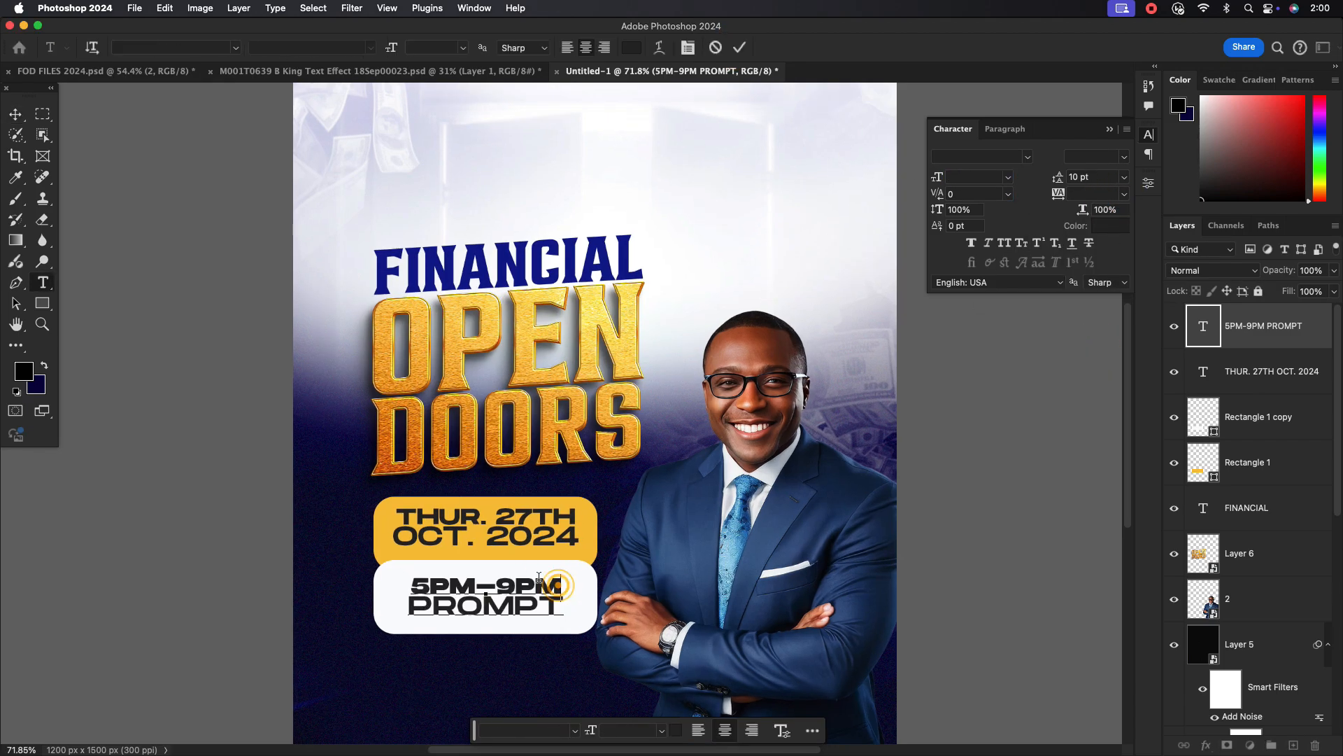
click(738, 46)
key(v)
Move the date text slightly down within the gold rectangle.
scroll(559, 540, down, 6)
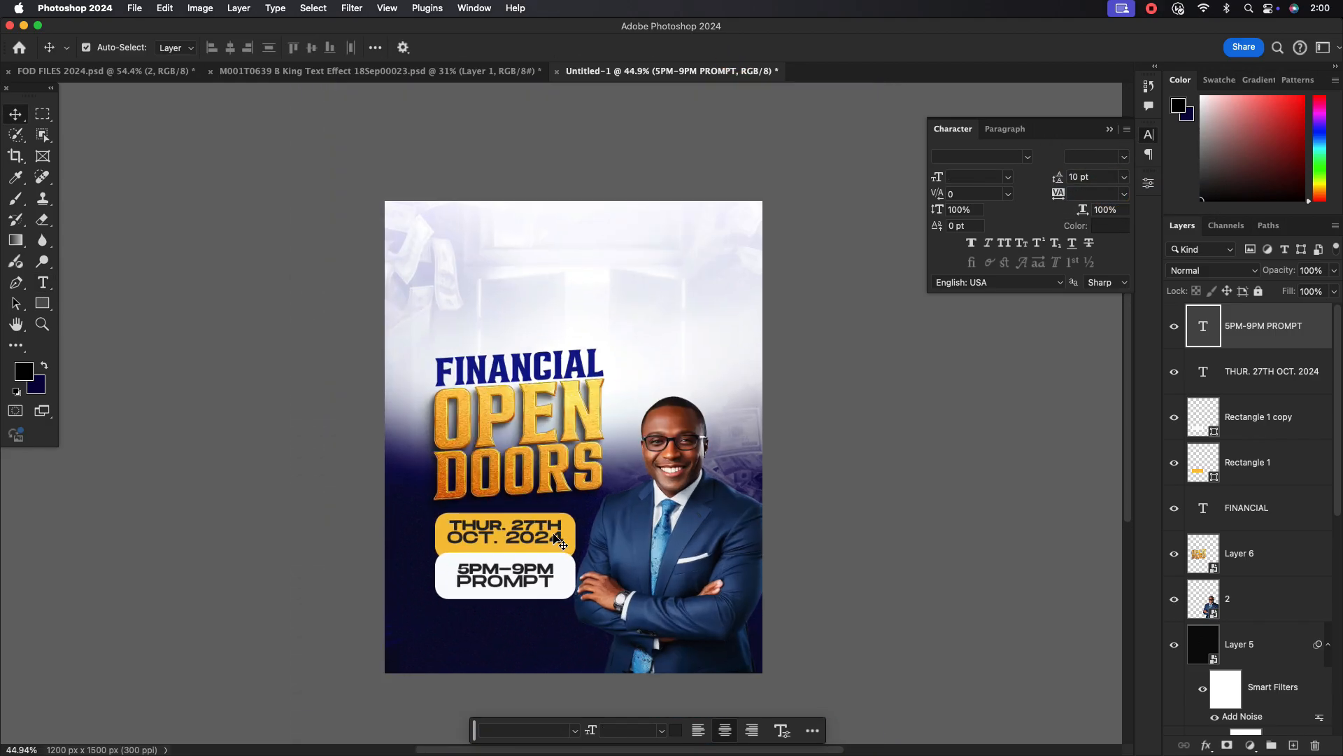
scroll(556, 539, up, 3)
double_click(557, 552)
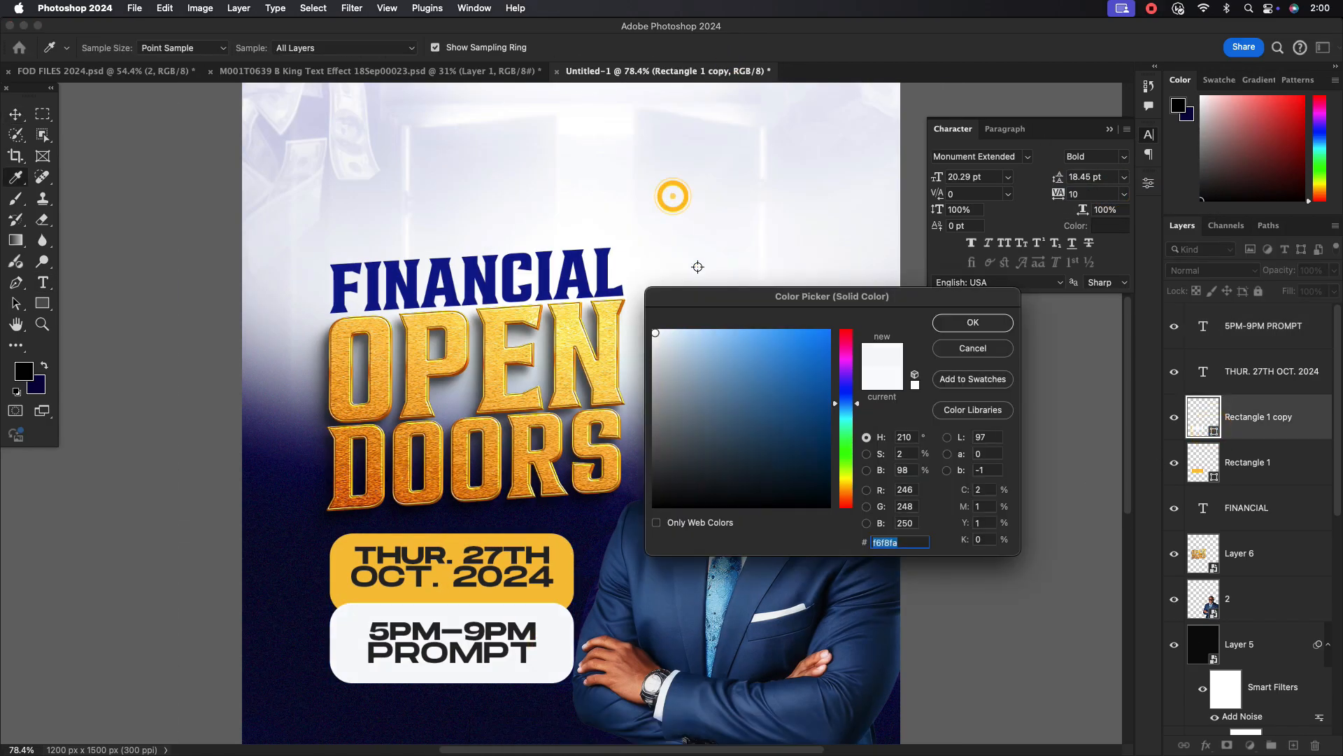
key(Escape)
click(473, 570)
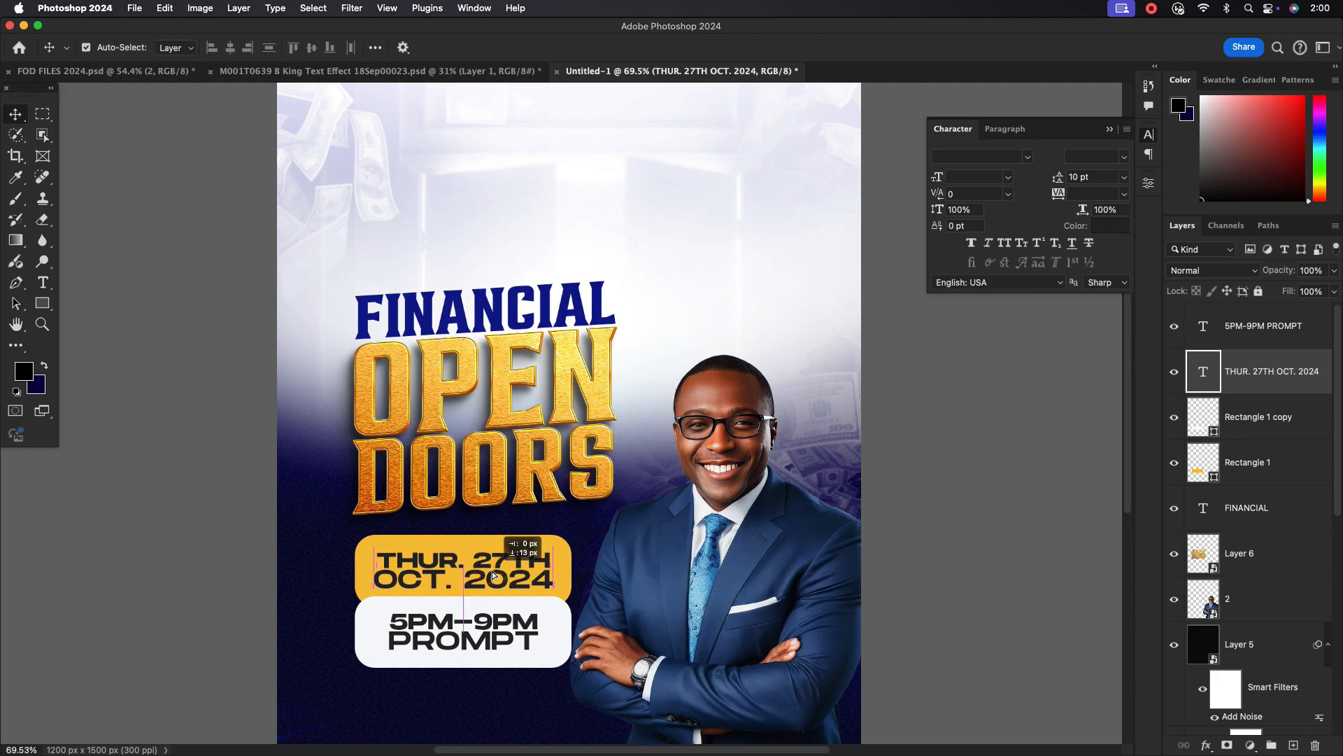
scroll(641, 513, down, 3)
Add the text MIRACLE SERVICE in the empty area above the FINANCIAL title.
scroll(610, 225, up, 7)
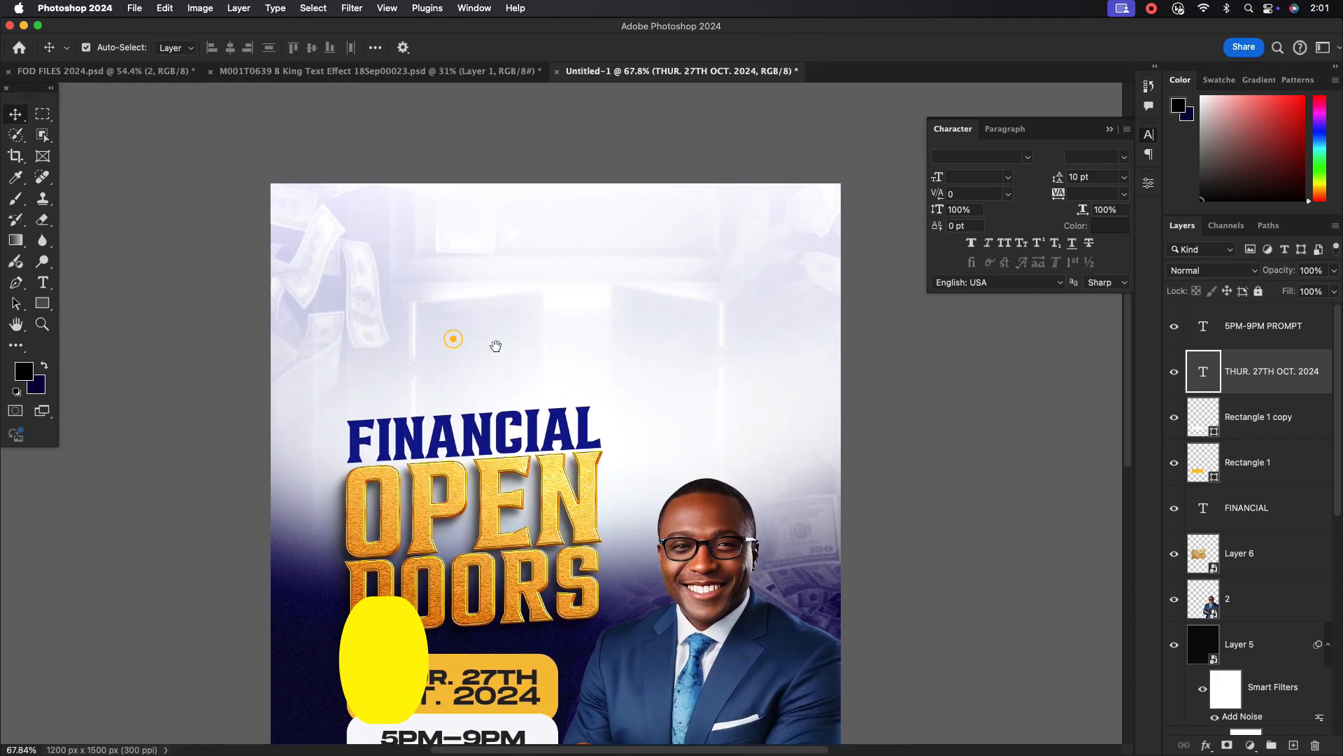
click(42, 282)
click(451, 342)
text(MIR)
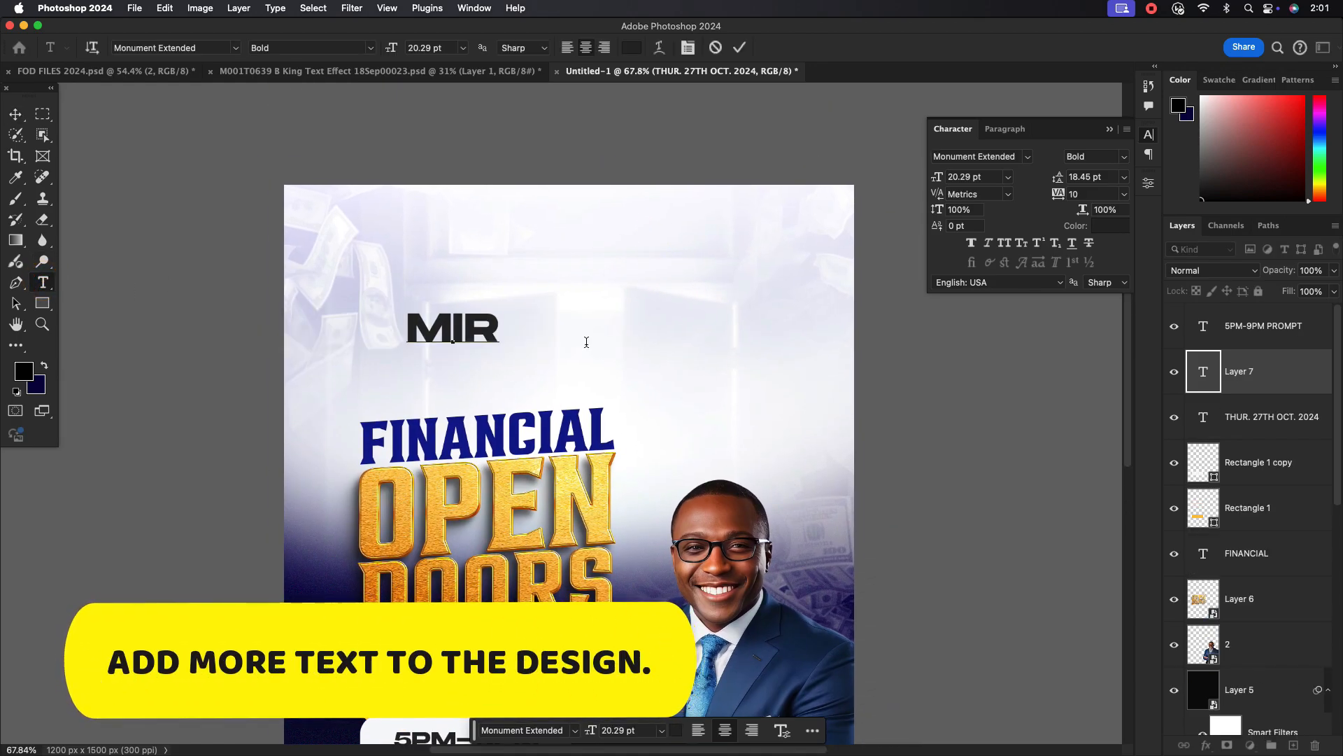
text(ACLE SERVICE)
click(740, 48)
click(16, 114)
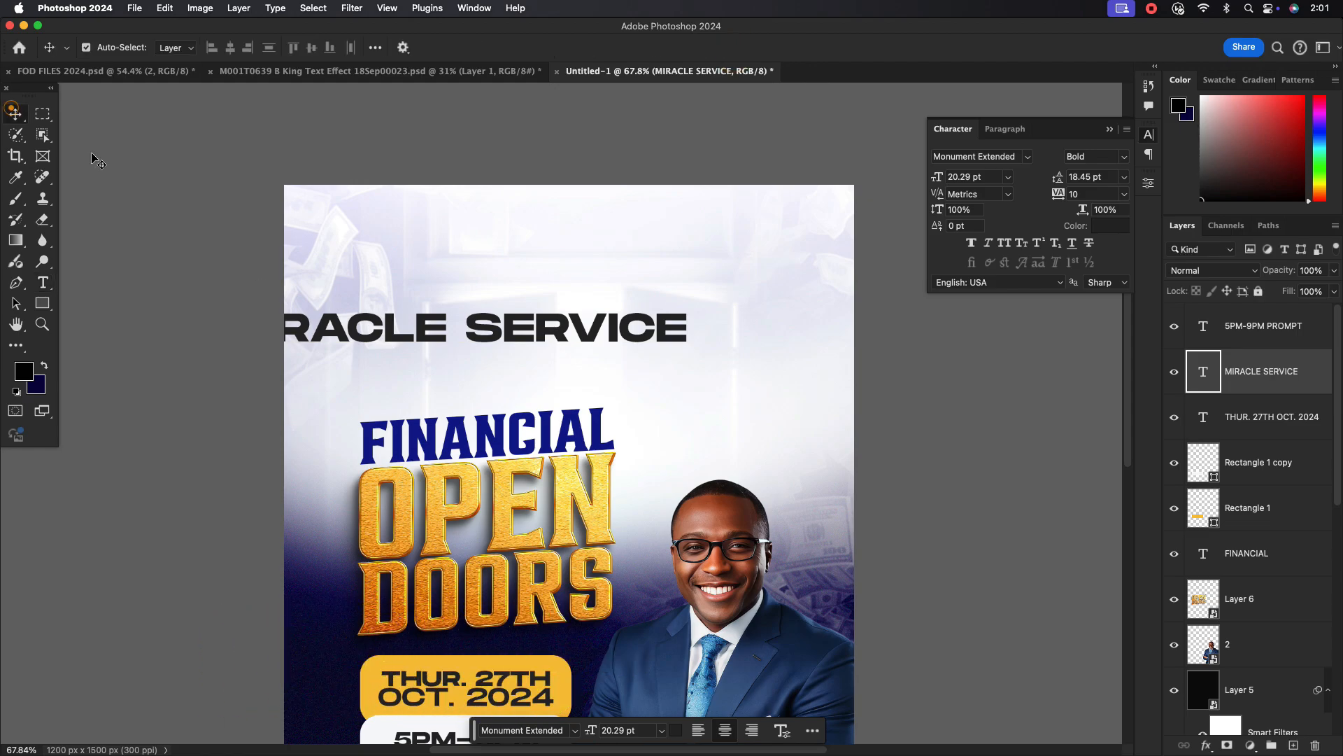
Scale the MIRACLE SERVICE text down to about 55.5% and centre it horizontally on the page.
drag(487, 356, 599, 356)
key(super+t)
drag(805, 330, 652, 309)
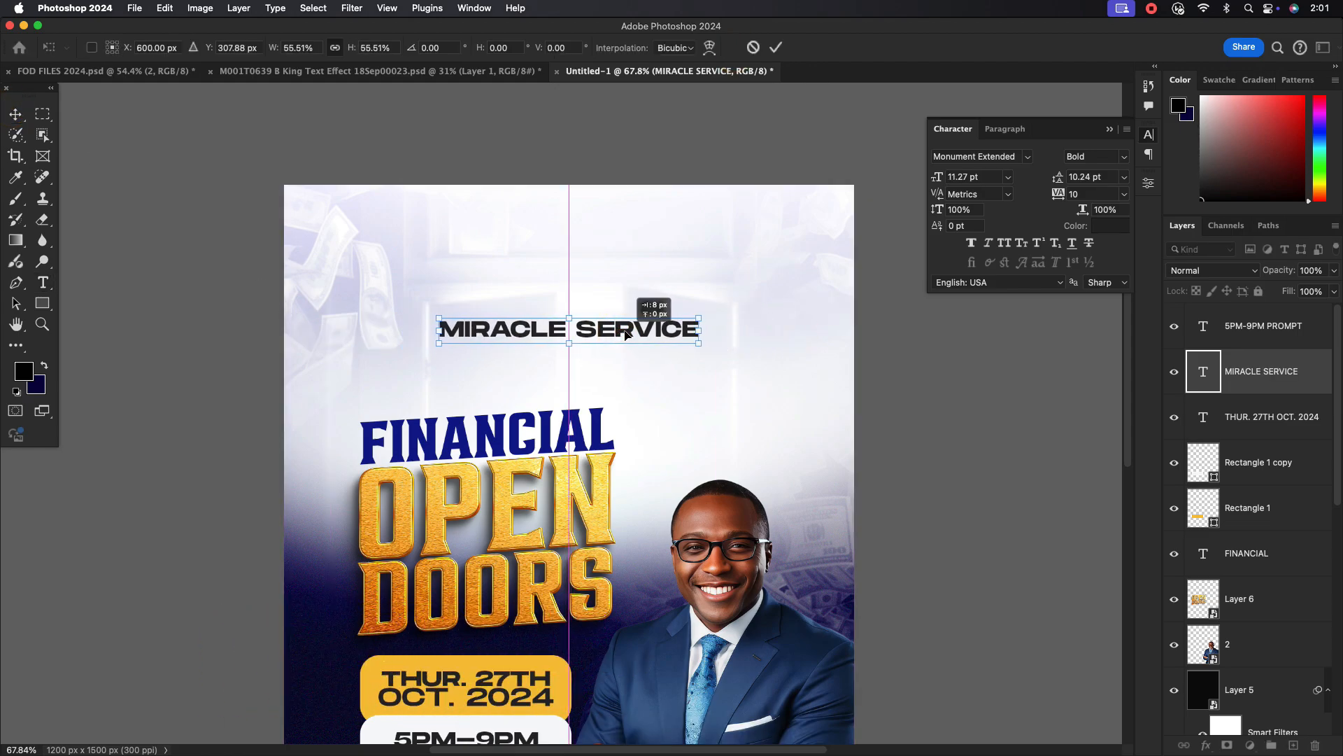
click(776, 47)
Duplicate MIRACLE SERVICE near the flyer's top and change the copy to CENTRE OF LOVE over AND UNITY CHURCH.
drag(585, 272, 585, 167)
double_click(618, 231)
text(CEN)
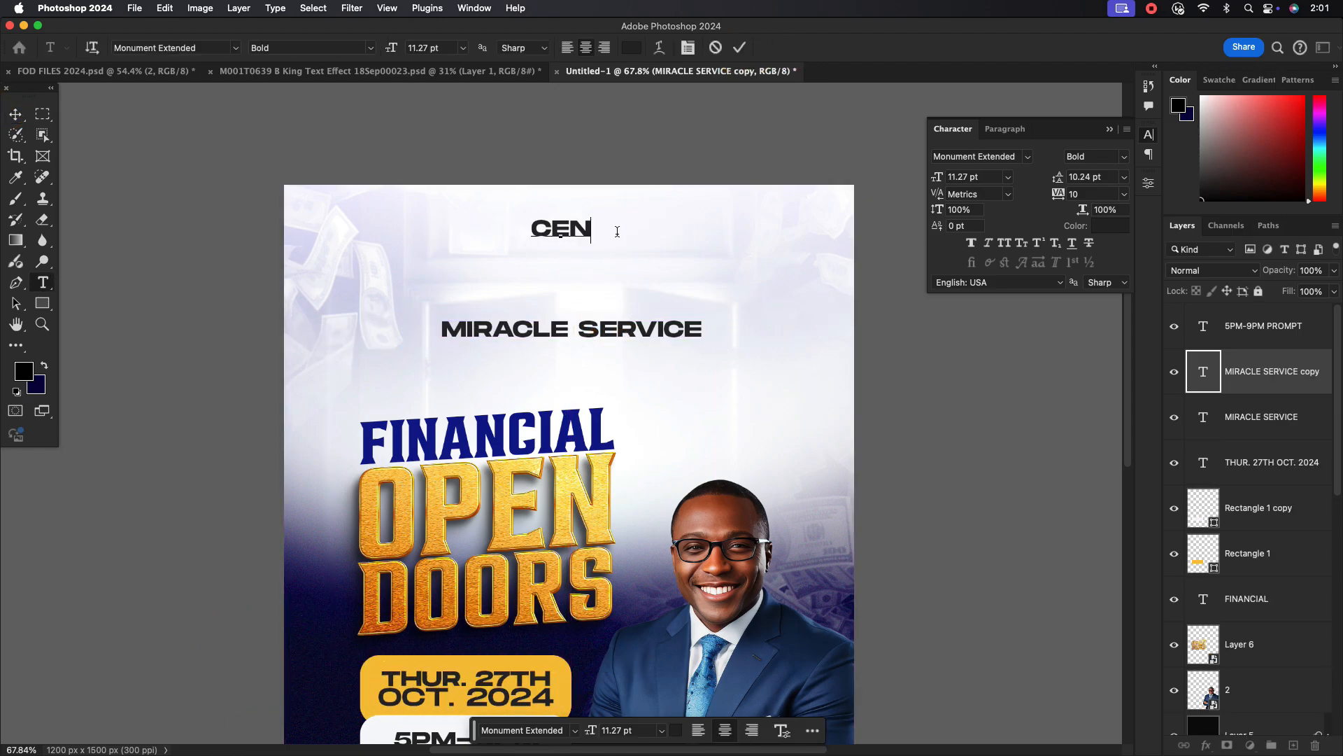
text(TRE OF LOVE)
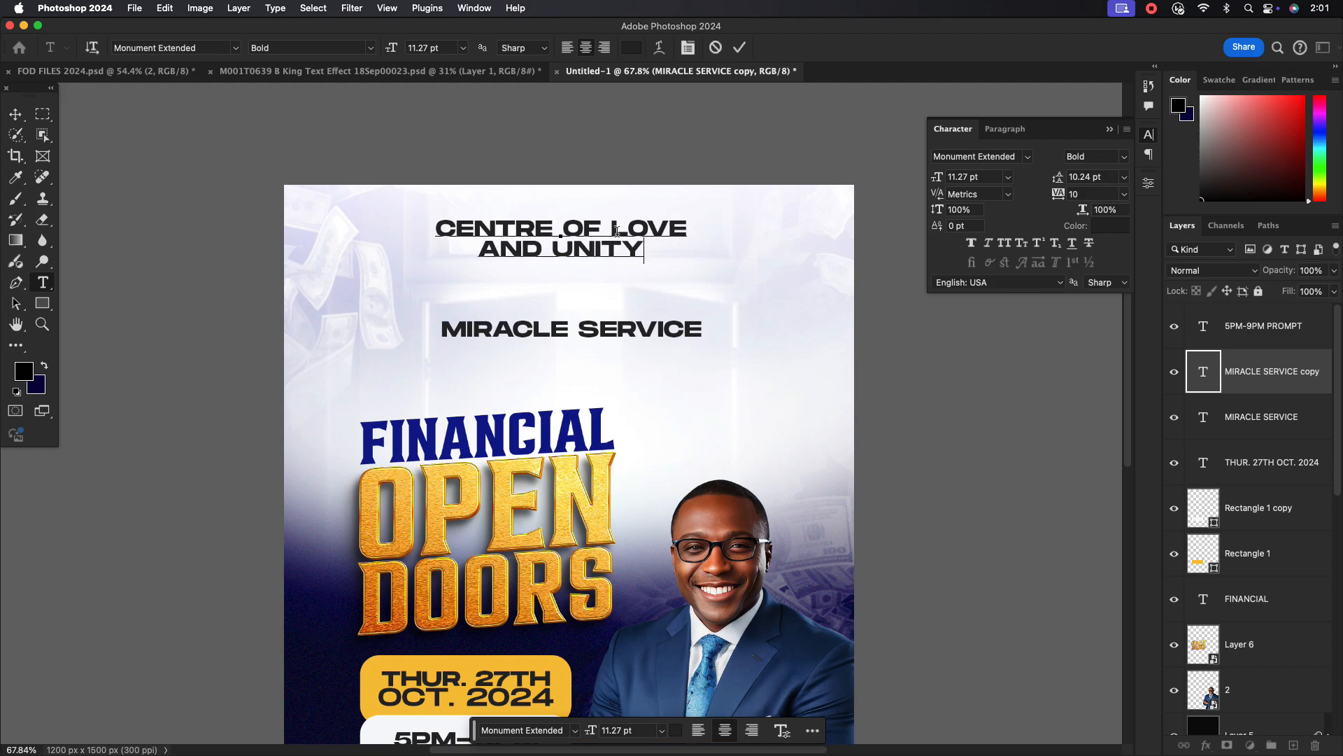
key(Return)
text(AND UNITY CHURCH)
click(739, 46)
key(v)
Set the church name to Regular weight and scale it down to about 5.42 pt.
click(1126, 156)
click(1102, 179)
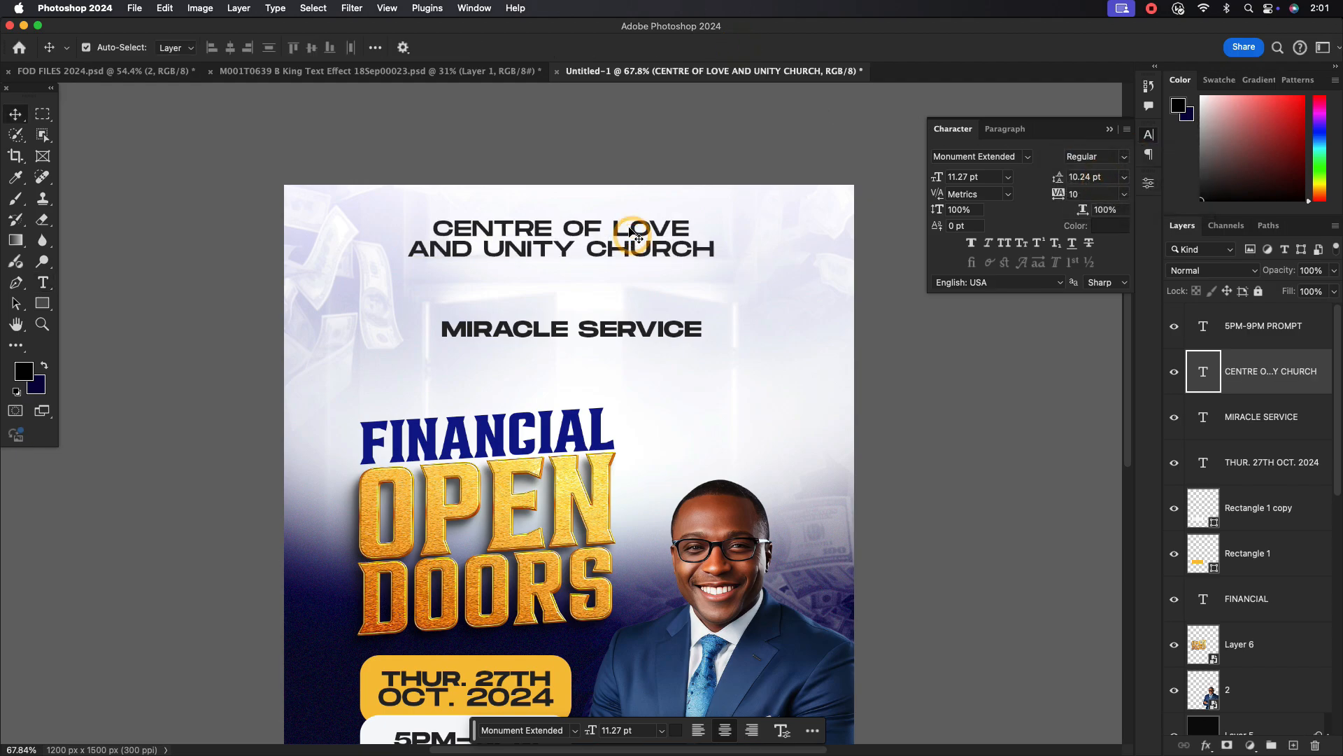
key(super+t)
drag(714, 242, 635, 242)
drag(600, 243, 580, 298)
key(Return)
Recolour MIRACLE SERVICE with the dark blue sampled from the FINANCIAL title.
click(1261, 417)
click(1112, 225)
click(483, 440)
click(959, 319)
Duplicate the church name just below itself and change the copy's text to PRESENTS.
click(568, 242)
double_click(581, 294)
text(PRESENTS)
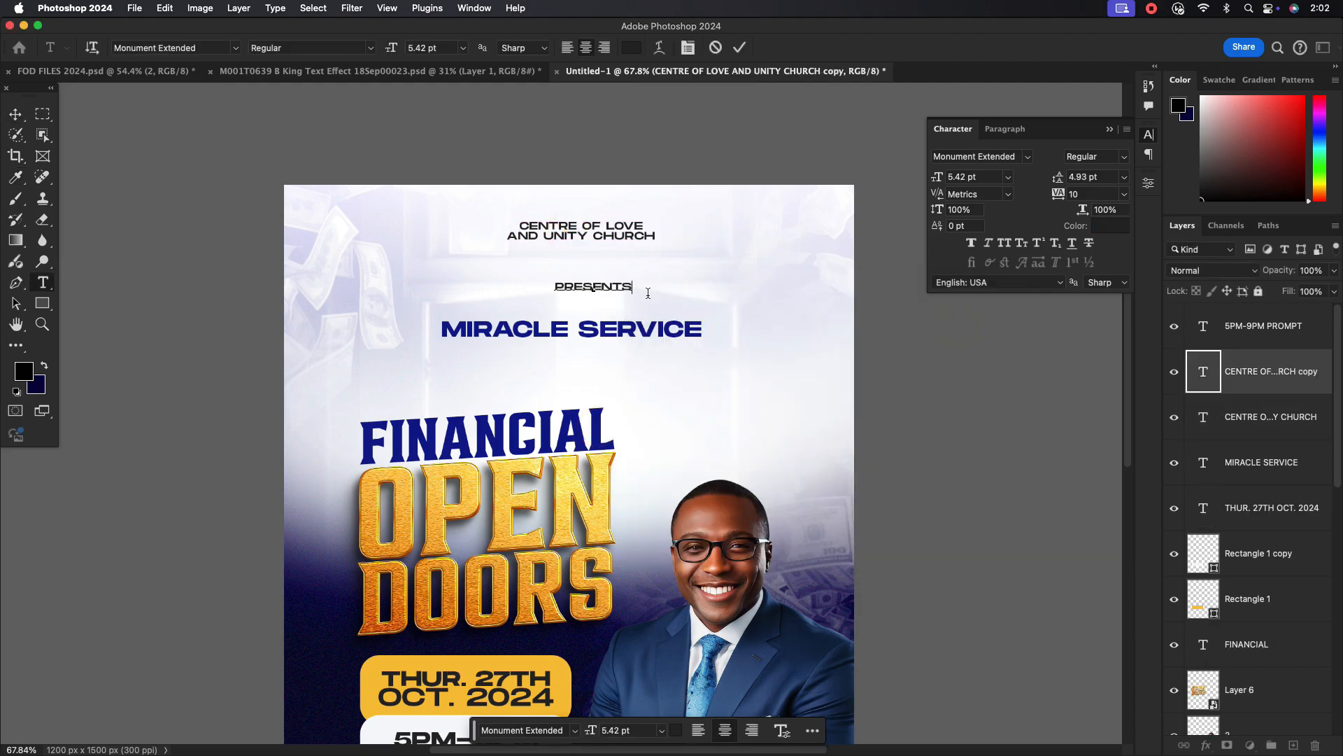
key(Escape)
key(v)
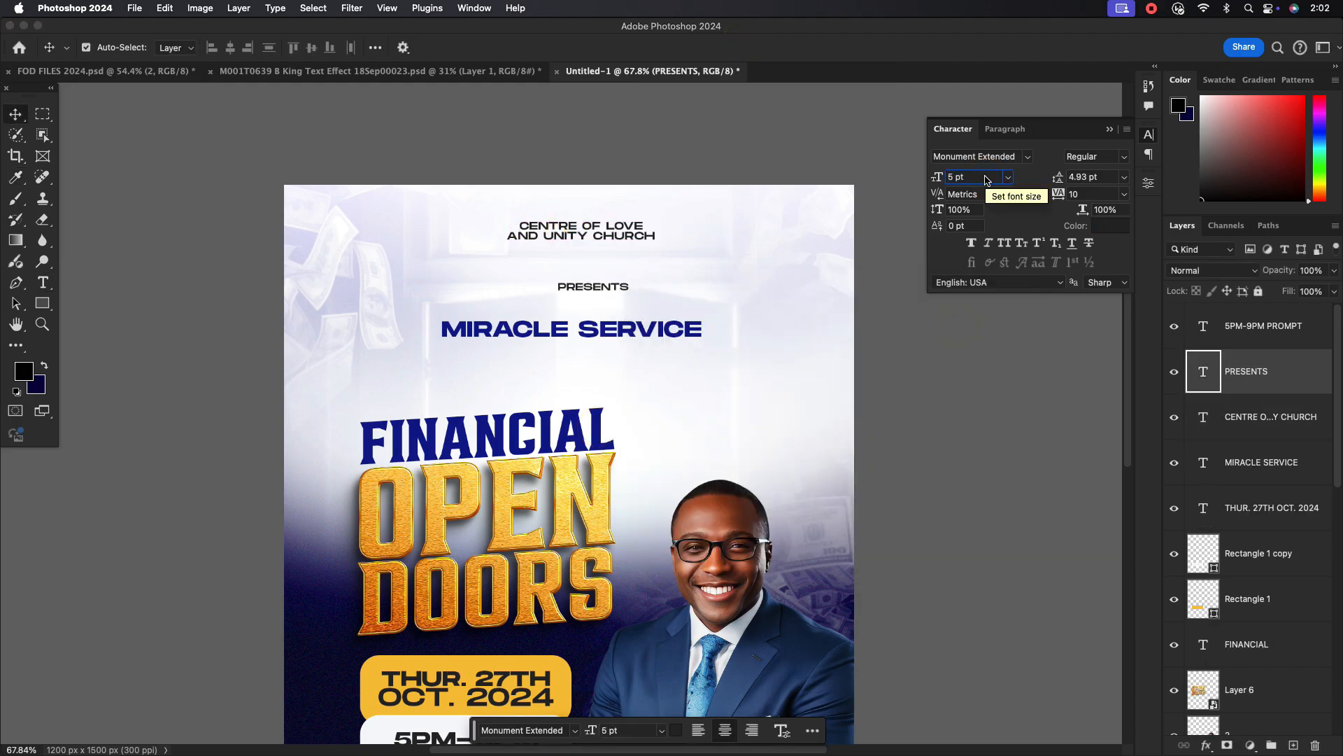
Format PRESENTS as 5 pt Light with 400 tracking, centre it on the page and nudge MIRACLE SERVICE down.
text(400)
key(Return)
click(1095, 156)
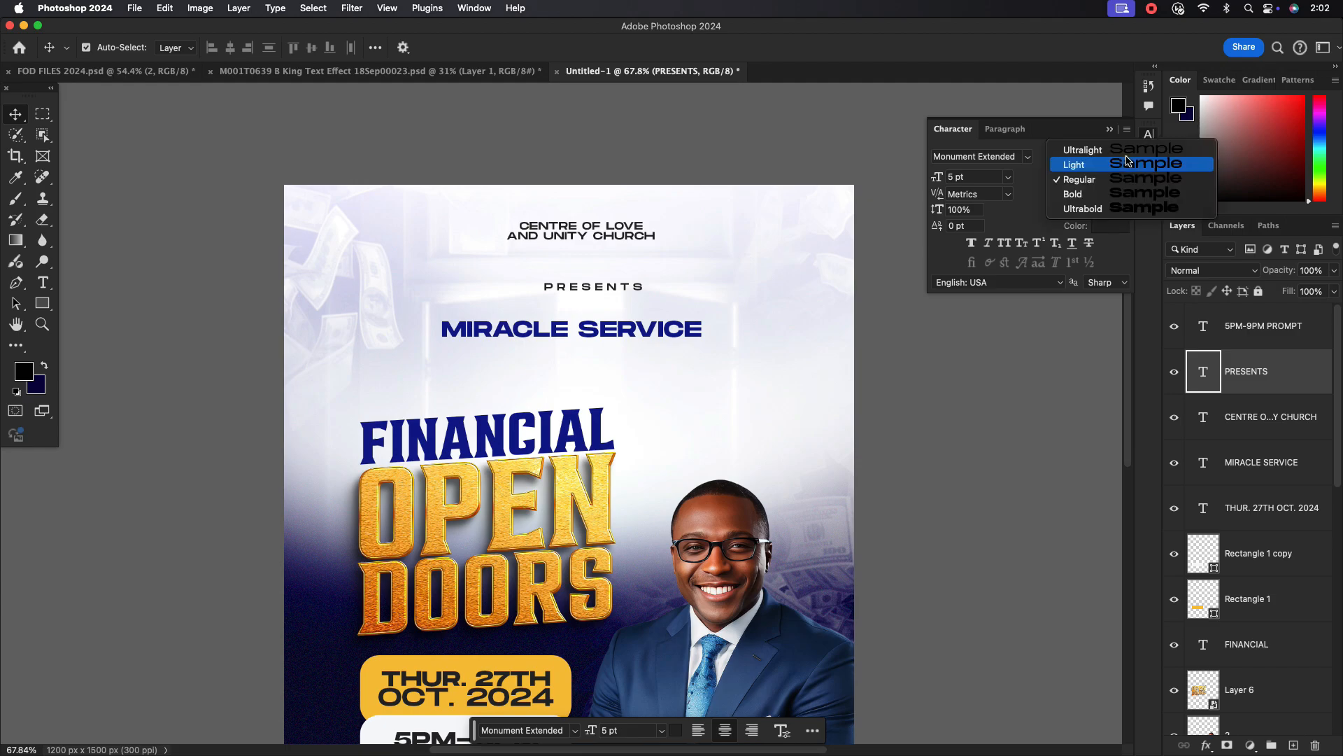
click(1080, 166)
drag(594, 287, 600, 335)
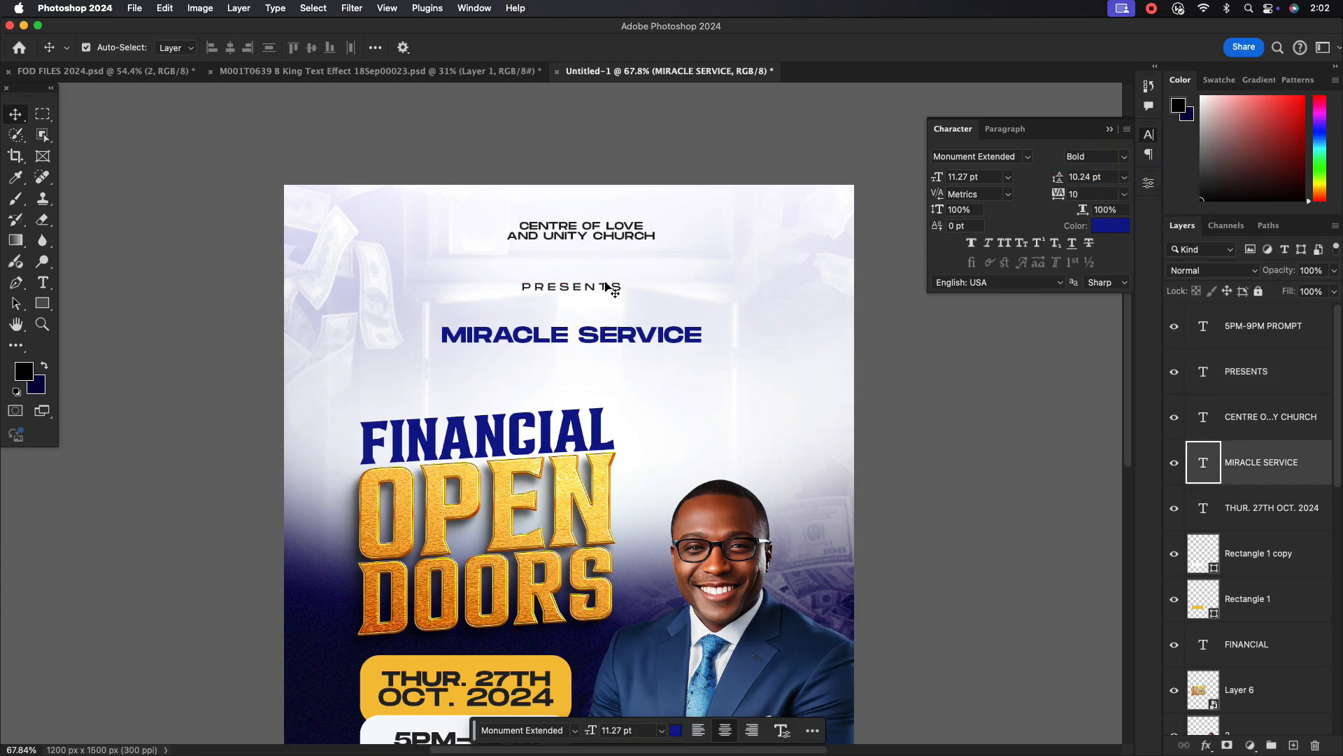
Set the church name's font size to 8 pt and its leading to 6 pt.
click(588, 235)
click(1008, 177)
click(969, 229)
click(1083, 177)
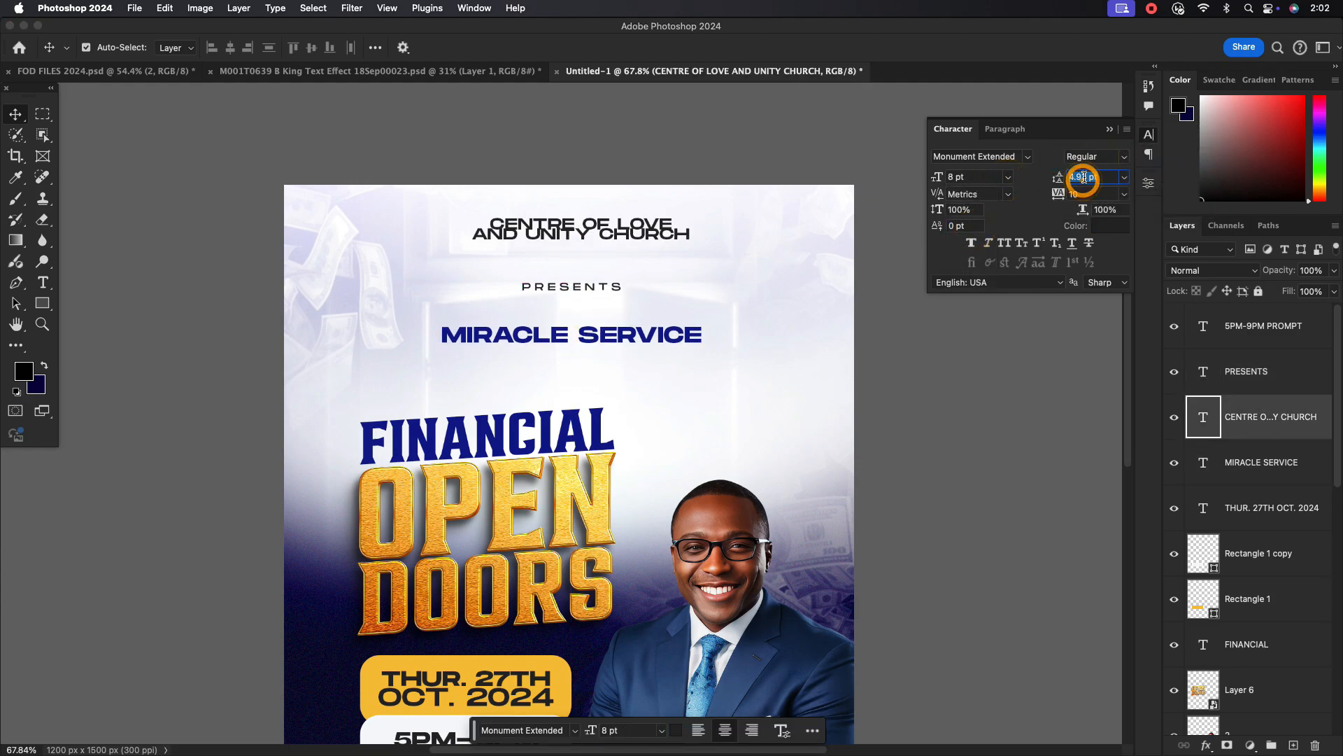
Make the CENTRE OF LOVE line Bold and widen its tracking to match the width of AND UNITY CHURCH.
scroll(641, 219, up, 6)
double_click(641, 225)
drag(699, 229, 342, 212)
click(1124, 156)
click(1101, 194)
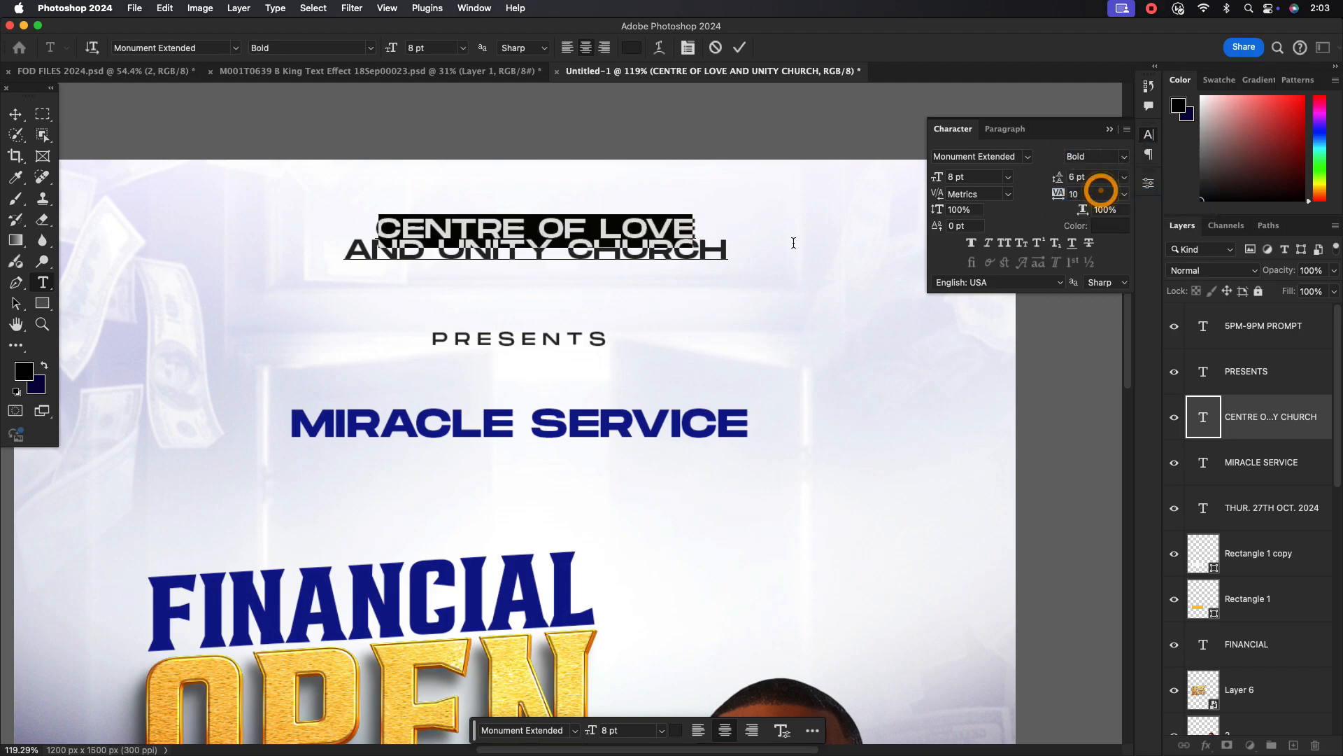
click(1125, 196)
click(1102, 396)
click(1125, 196)
click(1106, 412)
click(739, 49)
text(v)
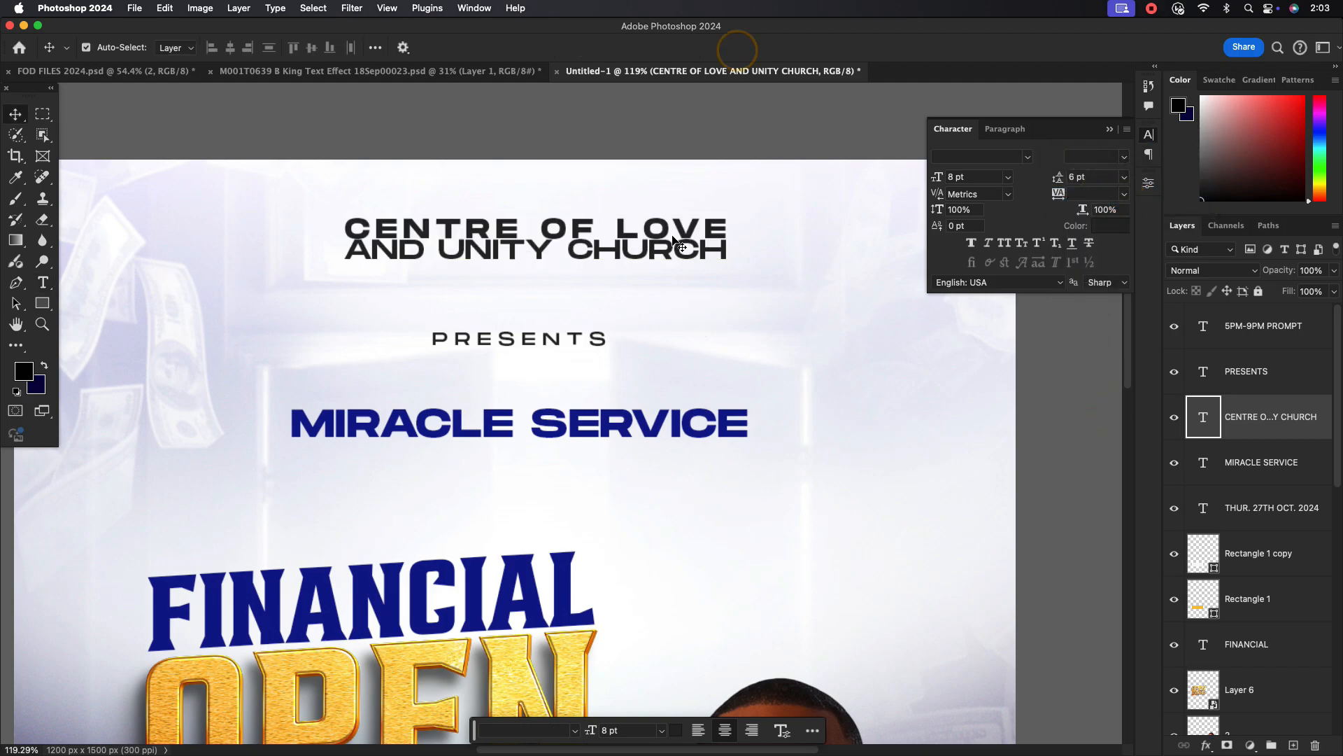
Set the church name's leading to 7 pt.
text(7)
key(Return)
scroll(629, 280, down, 5)
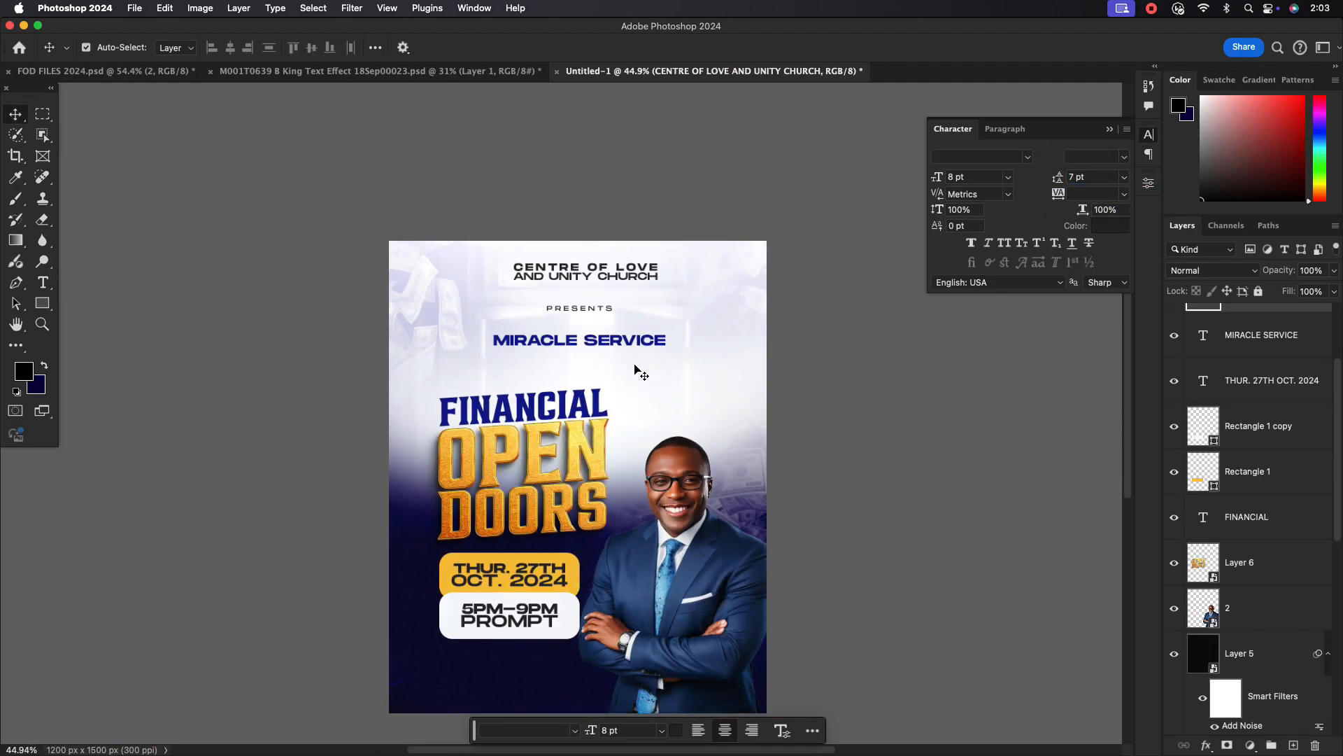
Duplicate the church name below the white time rectangle and recolour the copy gold.
scroll(627, 357, up, 1)
click(1110, 129)
scroll(486, 427, up, 1)
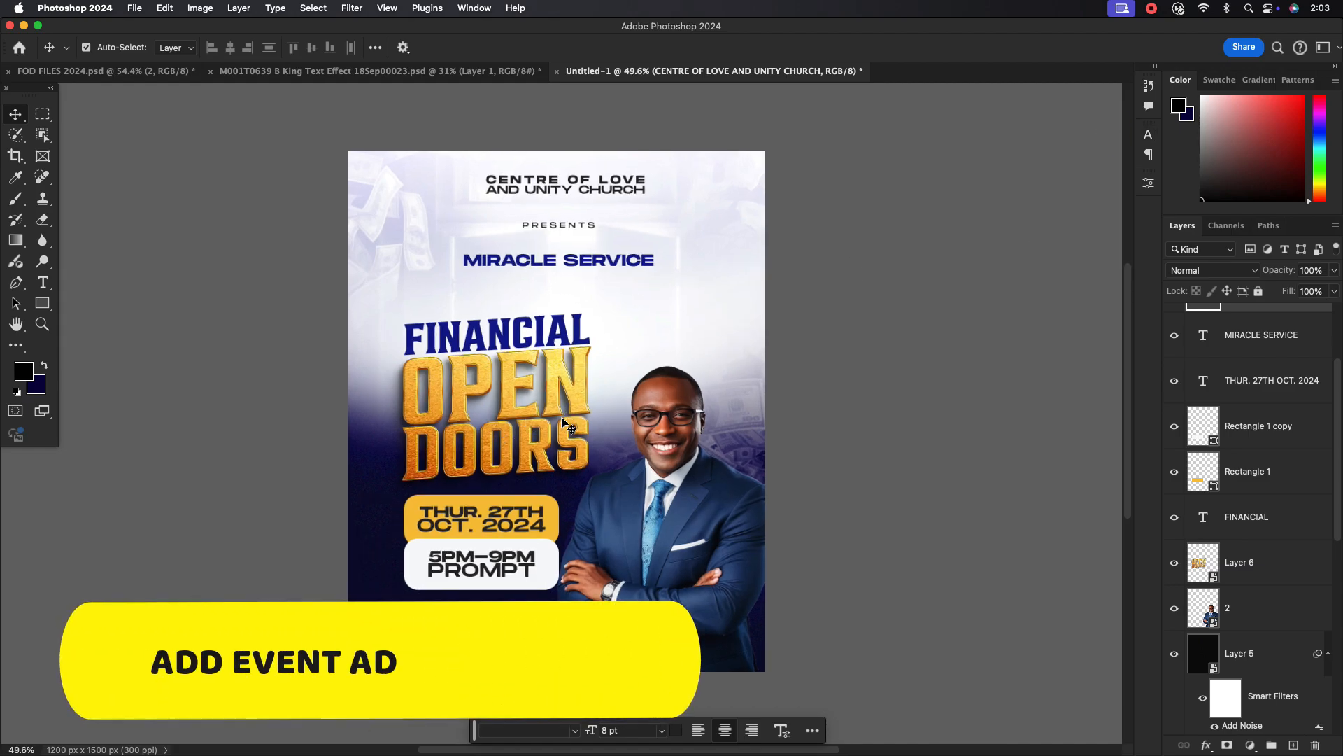
drag(592, 189, 508, 614)
click(1149, 134)
click(1113, 224)
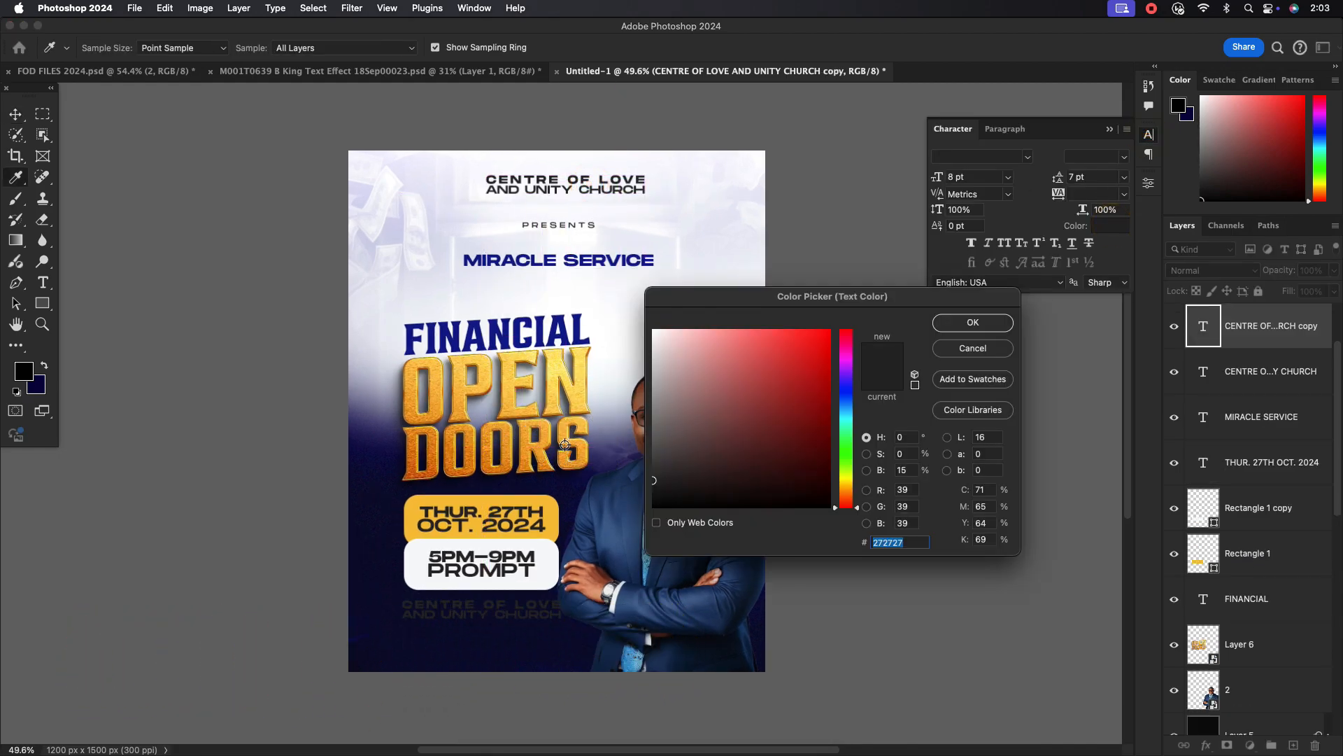
click(566, 445)
key(Return)
Scale the gold church name down to about 5.63 pt beneath the white rectangle.
key(ctrl+t)
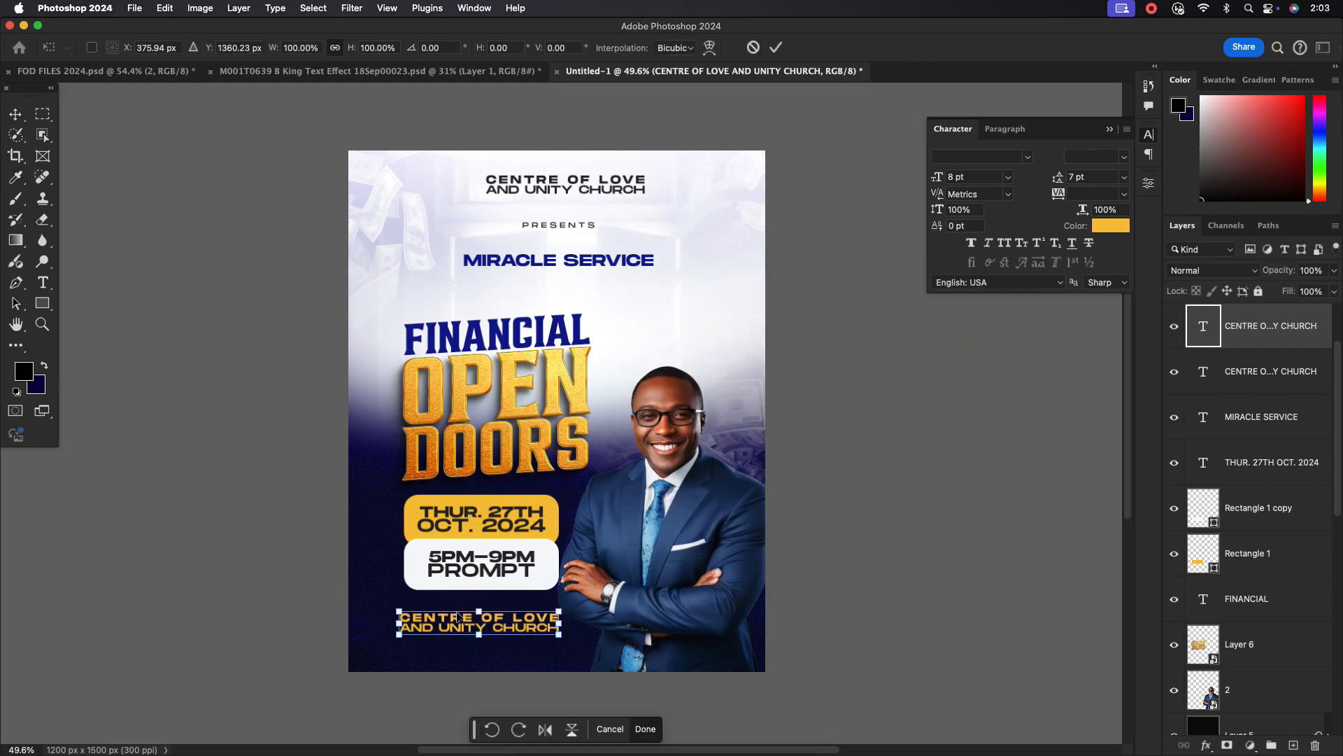
drag(555, 628, 440, 598)
click(776, 47)
Duplicate the gold church name just below itself and replace the copy's text with the venue's street address over three lines.
scroll(499, 595, up, 4)
scroll(482, 565, down, 1)
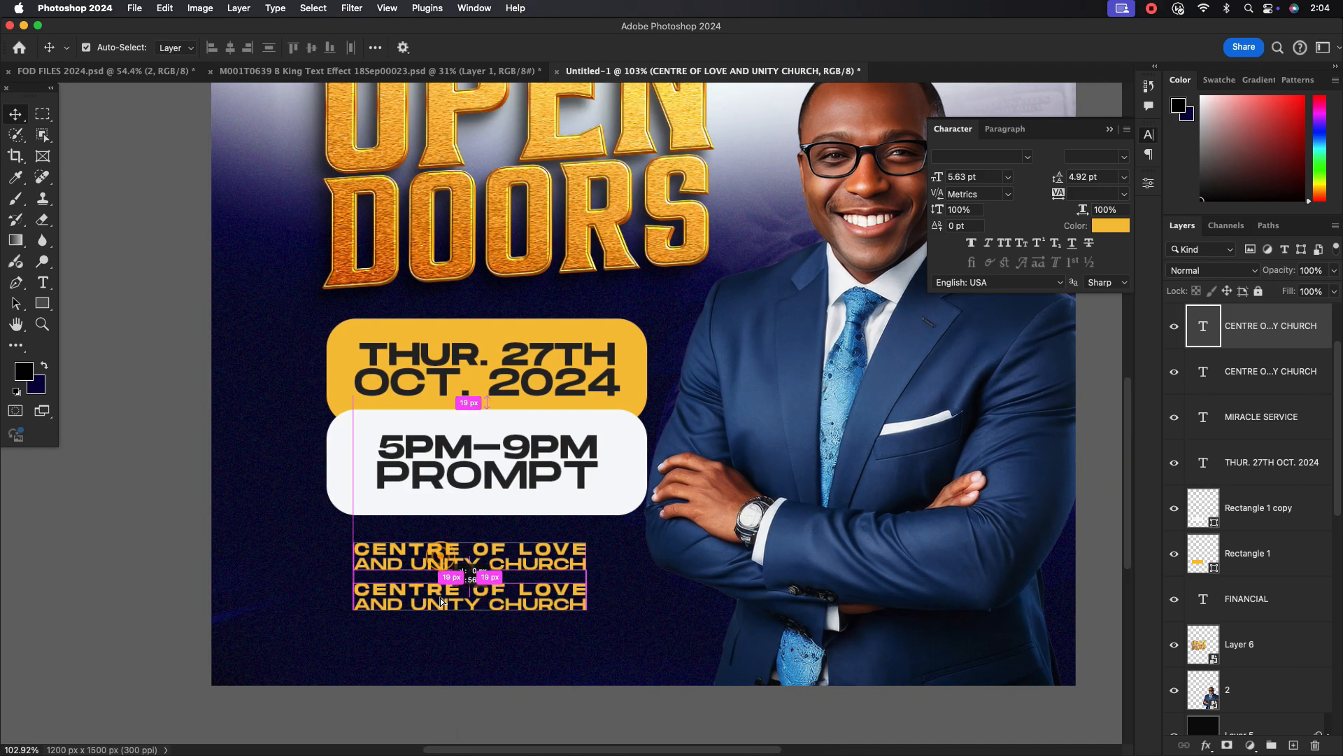
double_click(440, 598)
text(OFF NO.9 CLER)
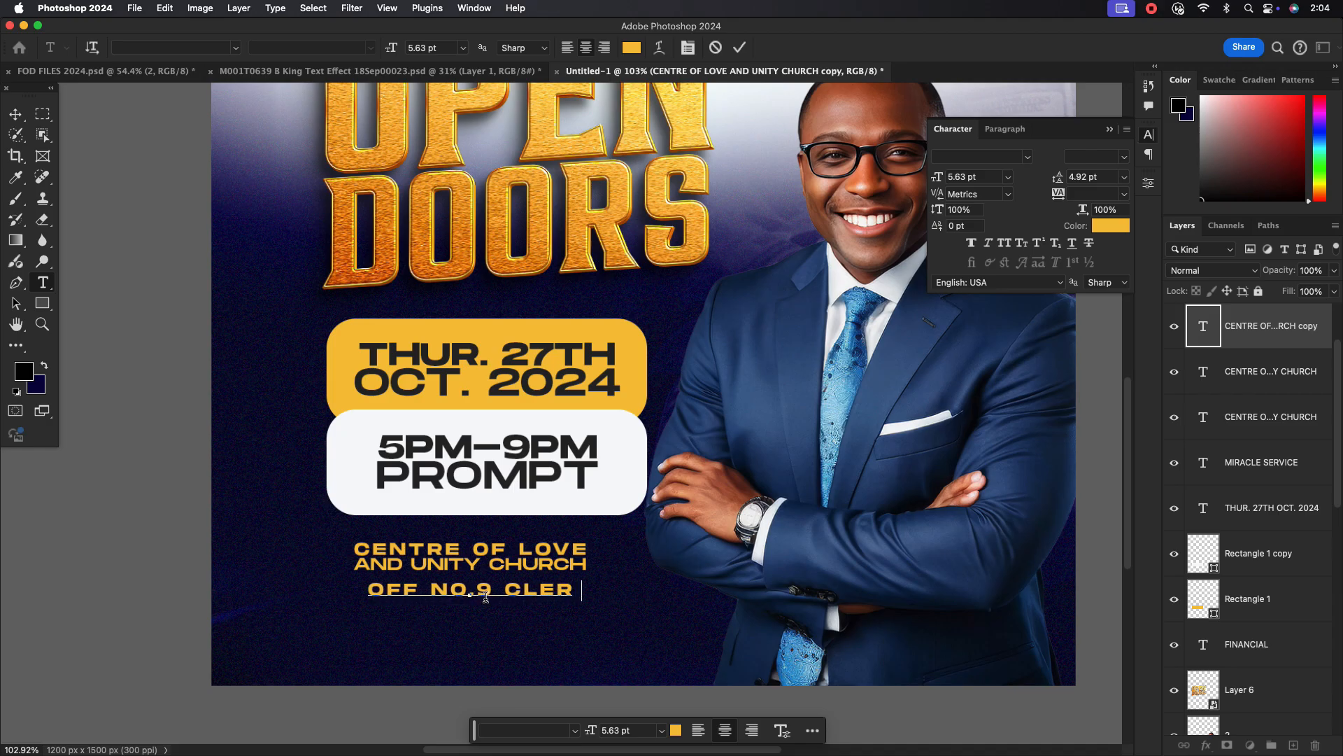
text(A ROAD DOT TWO LANE CR)
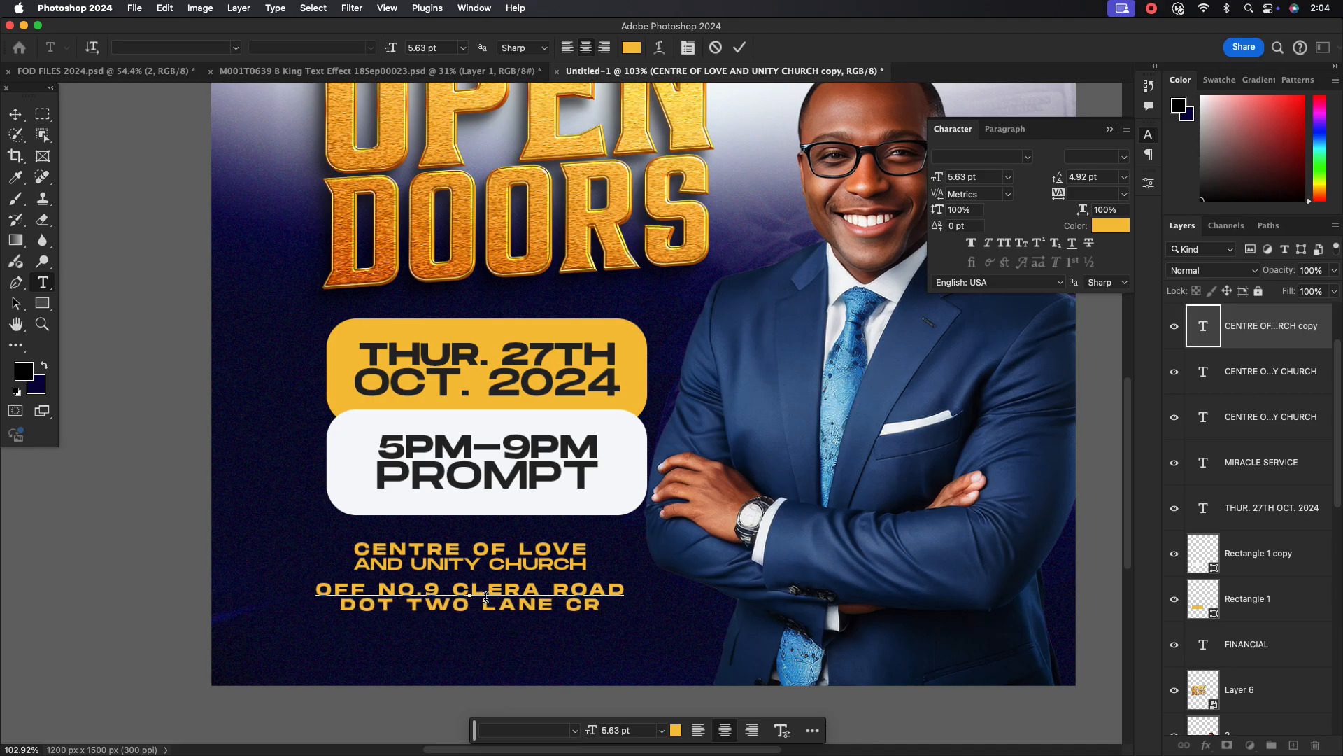
text(OSS BRIDGE CENTRE)
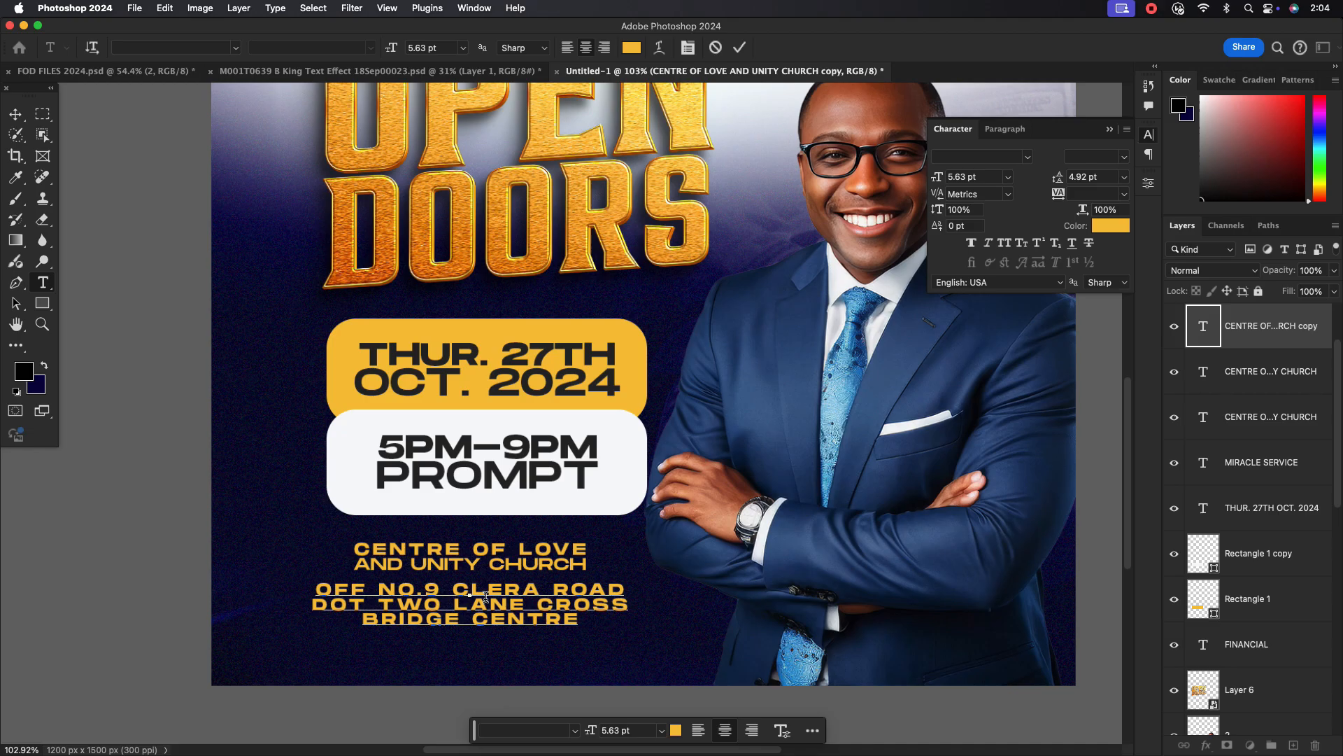
key(BackSpace)
text(. LONDON)
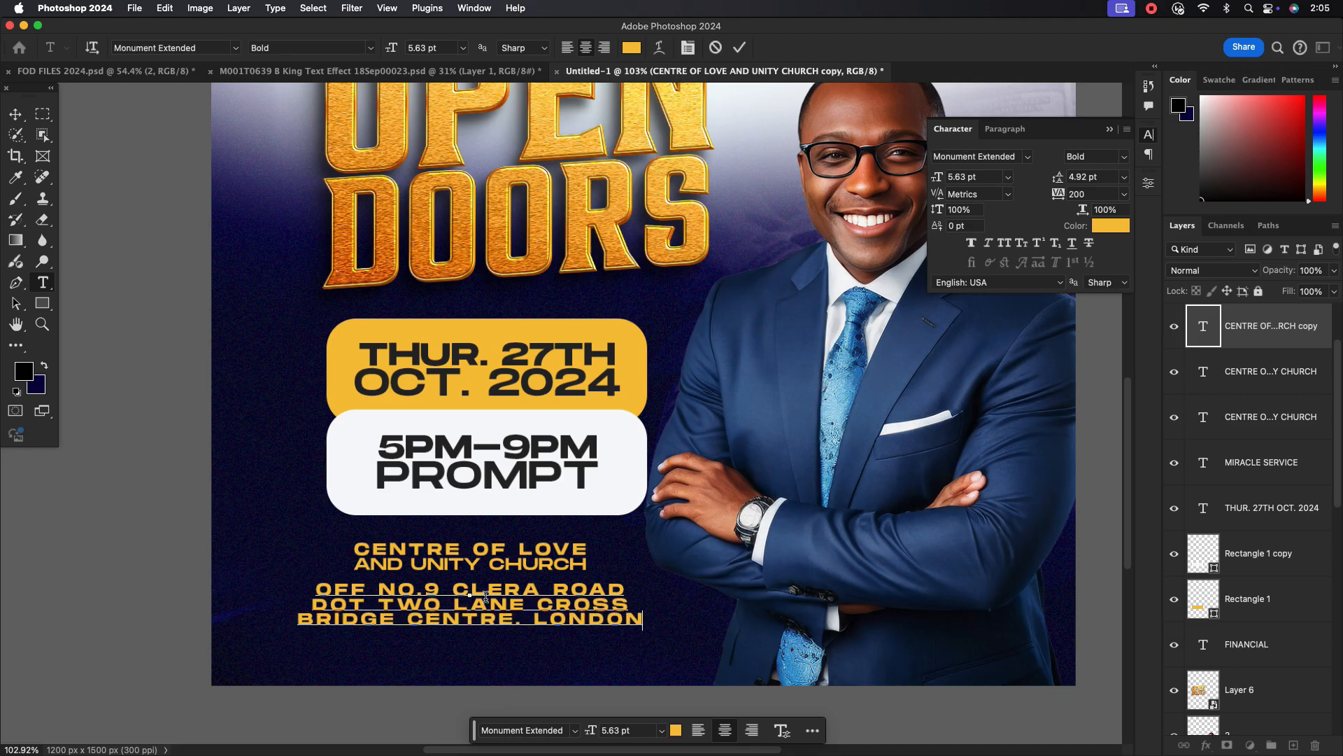
text(.)
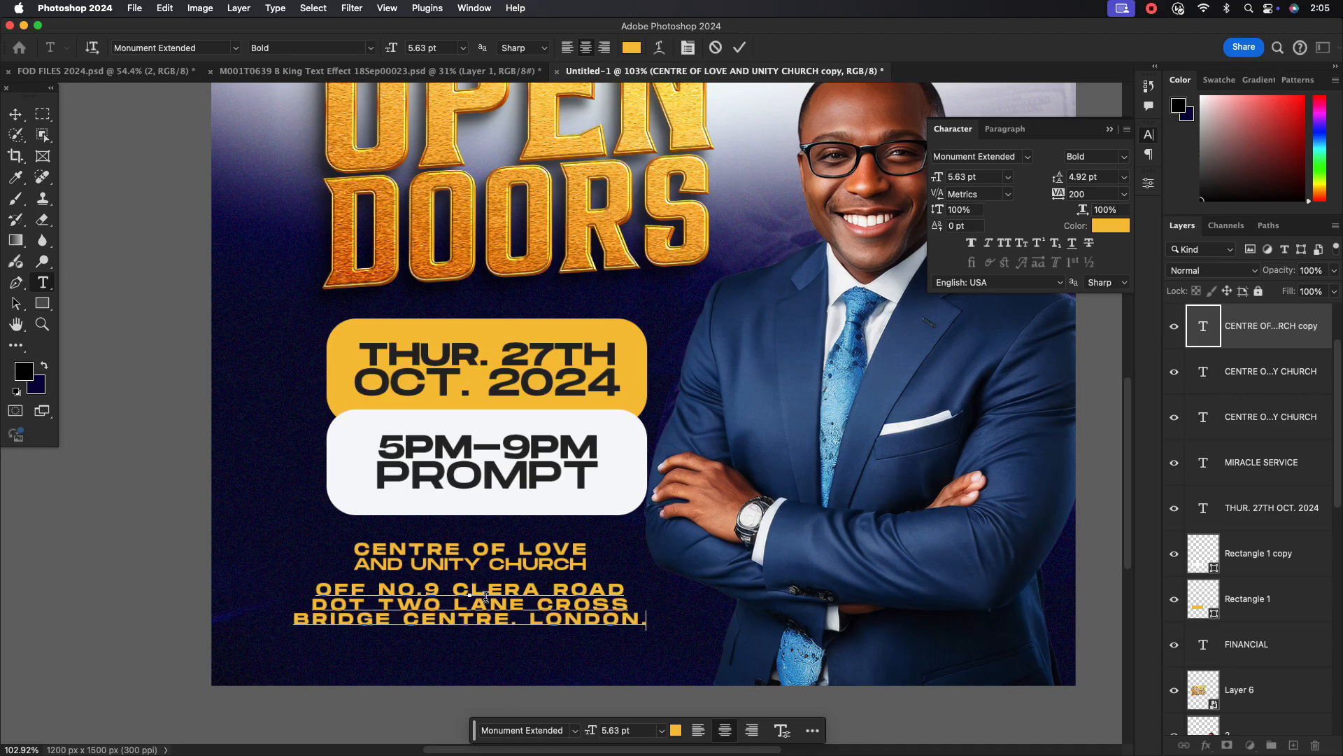
click(739, 48)
key(v)
Set the address text to Regular weight with 4 pt size and 4 pt leading.
click(1123, 156)
click(1109, 177)
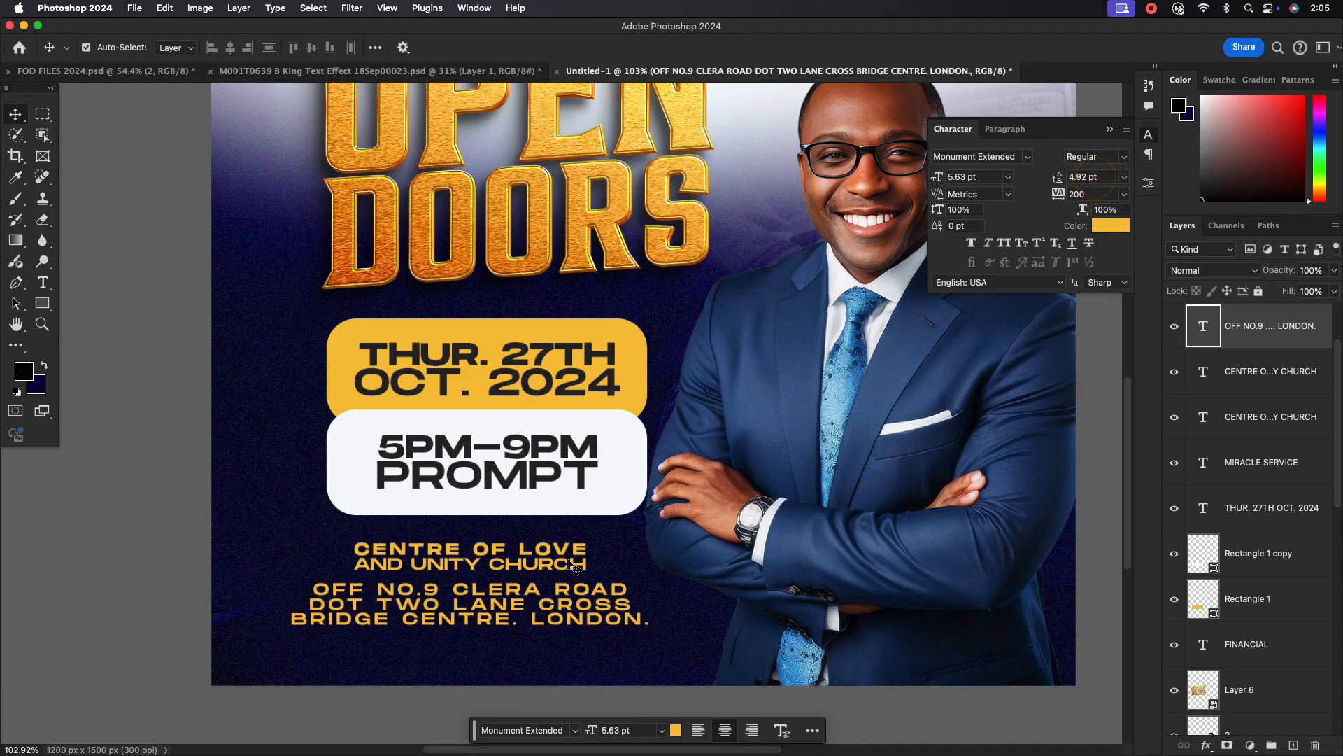
text(4)
key(Return)
click(1092, 177)
text(4)
key(Return)
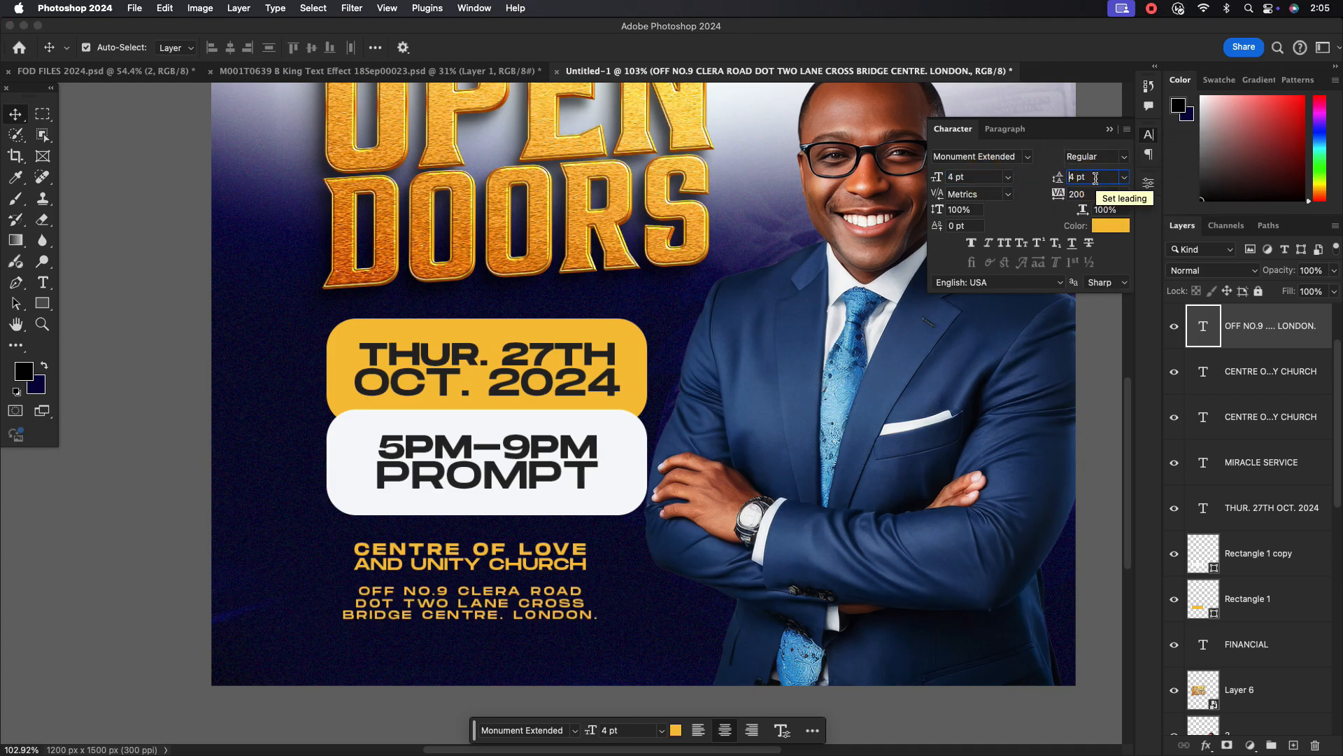
Left-align the address text and move it directly beneath the lower church name, flush with its left edge.
click(1005, 129)
drag(456, 599, 467, 589)
scroll(559, 552, down, 3)
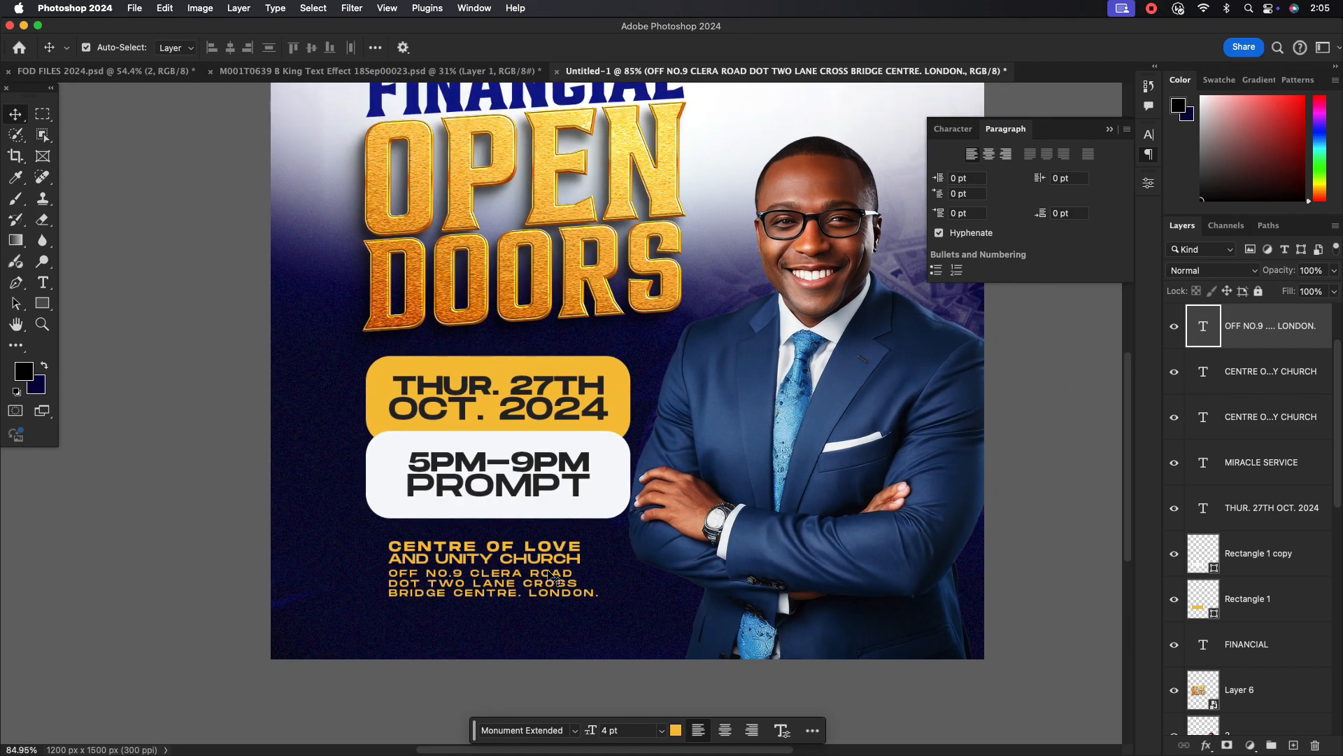
Recolour the address and the church name above it white, and nudge the lower text into place.
click(953, 129)
click(1110, 225)
click(670, 333)
click(975, 319)
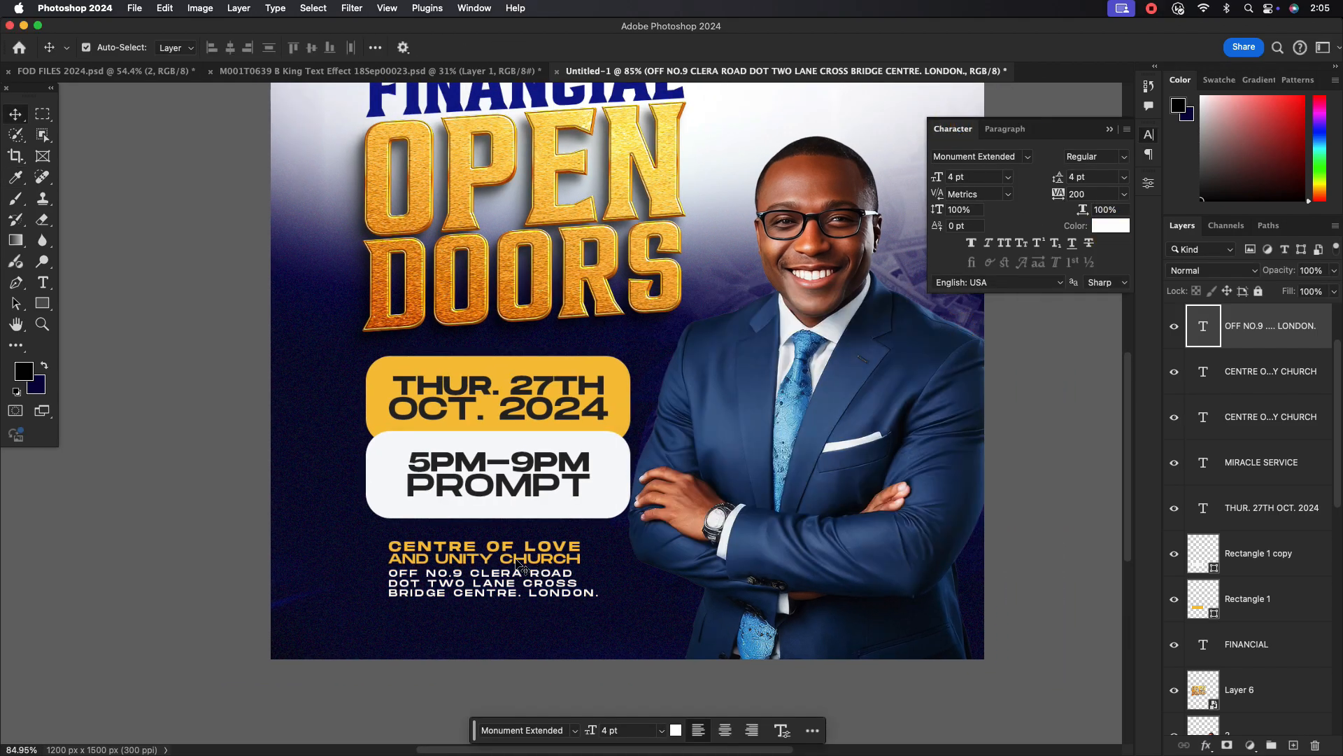
key(alt+[)
click(1110, 225)
click(670, 333)
click(975, 319)
drag(503, 579, 501, 577)
scroll(501, 577, down, 1)
scroll(461, 560, up, 5)
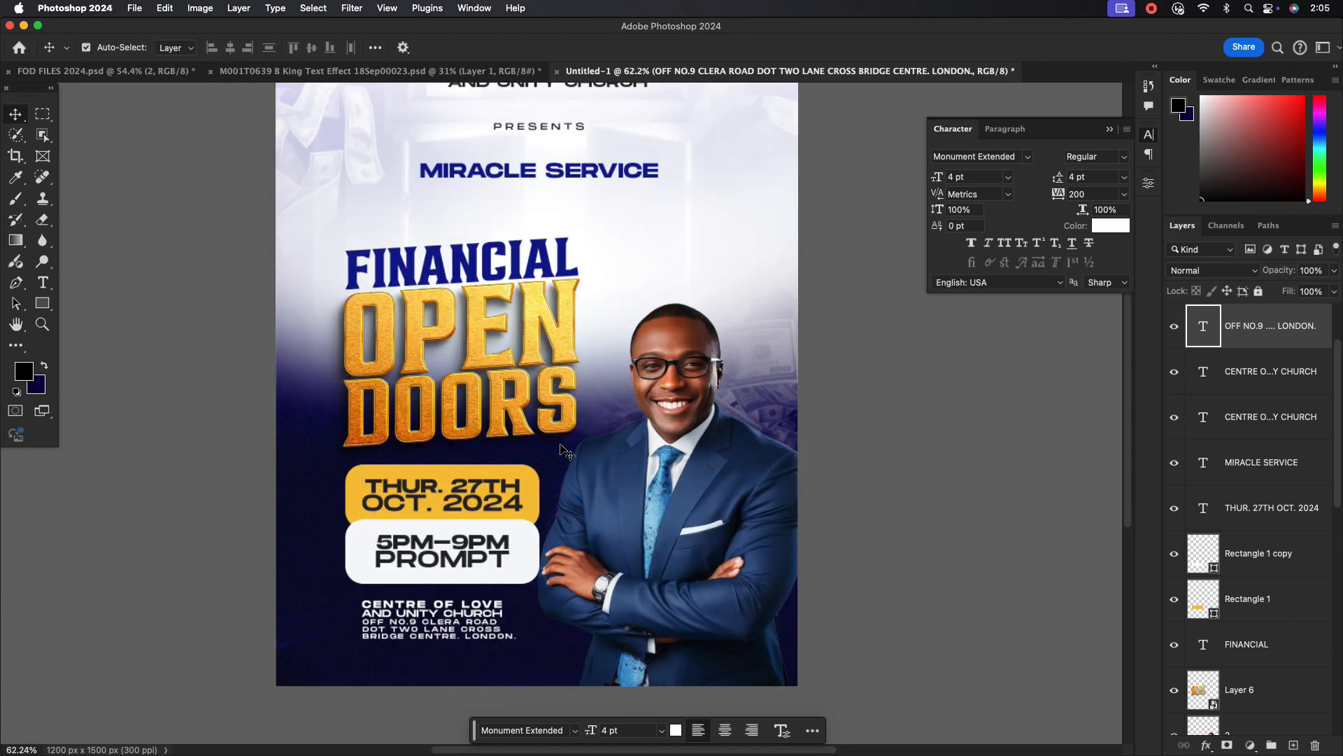
Create a new empty layer directly above the noise layer, Layer 5.
scroll(576, 296, down, 1)
click(756, 294)
scroll(1275, 583, up, 3)
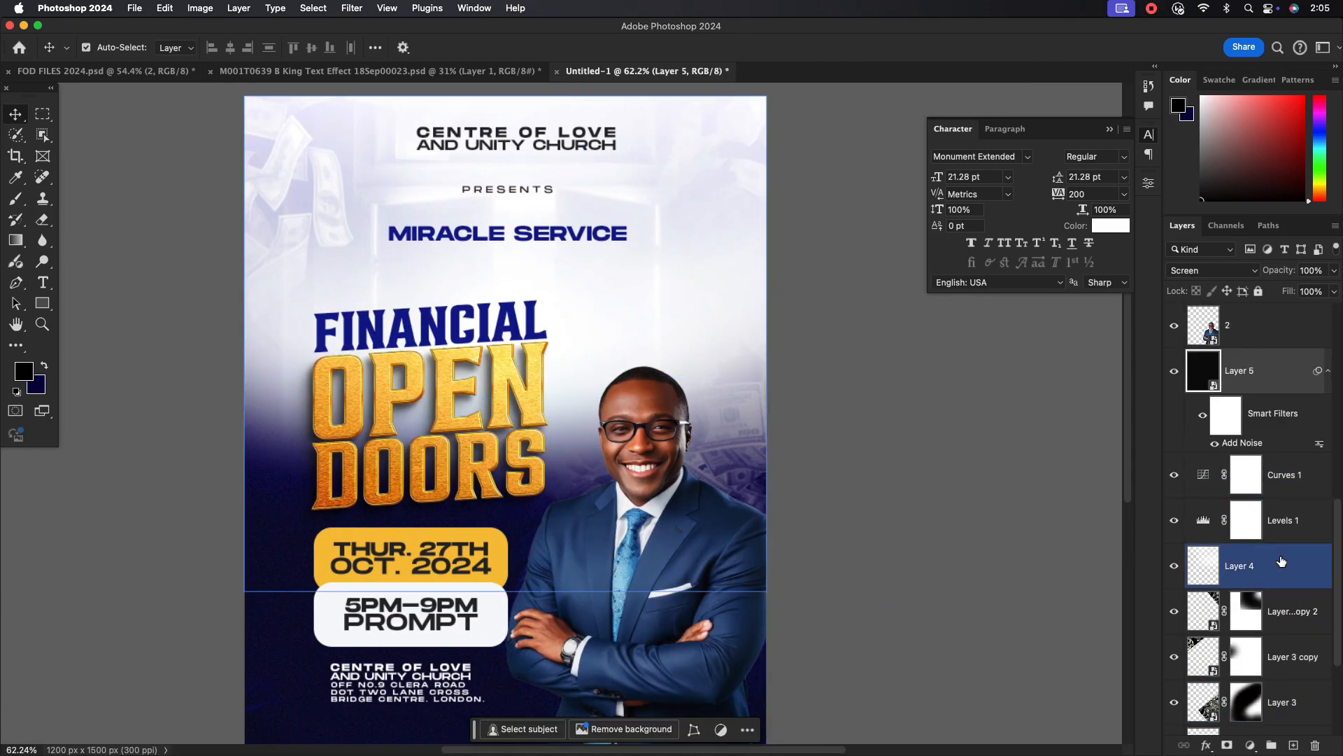
click(1293, 464)
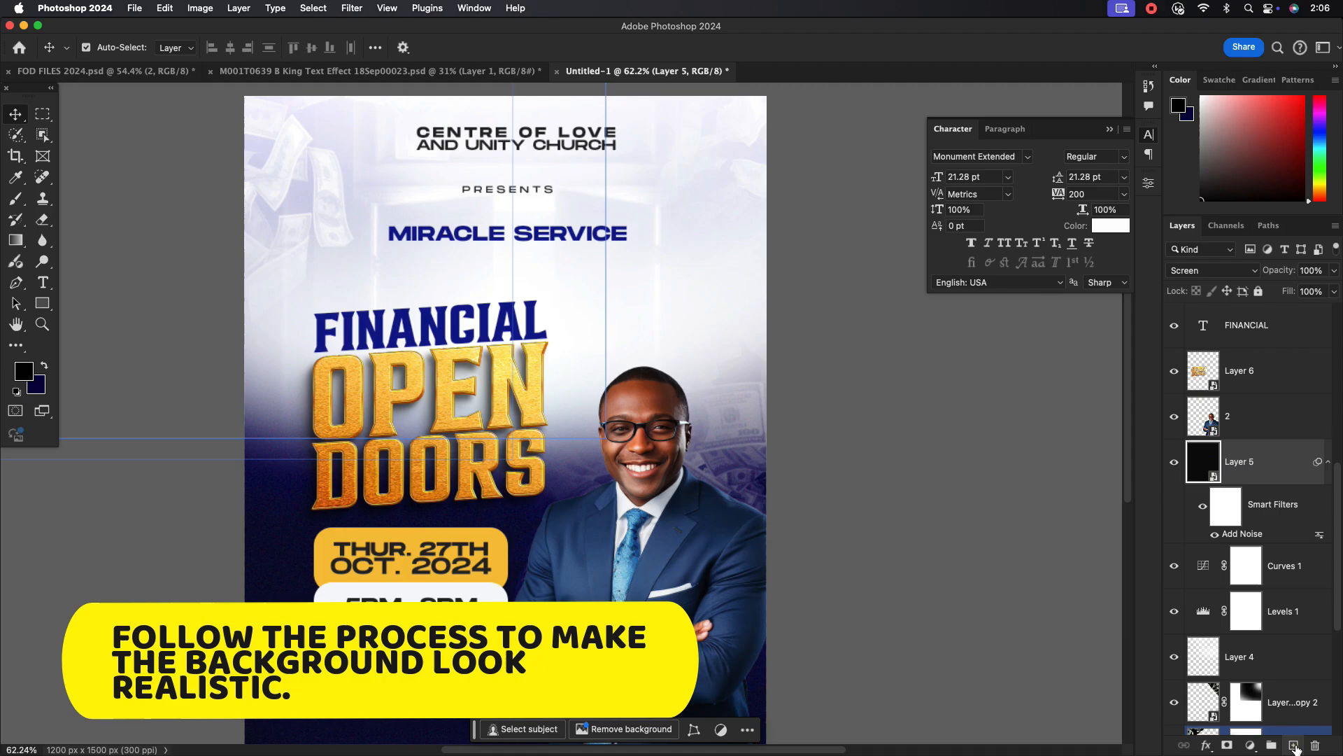
key(alt+shift+super+n)
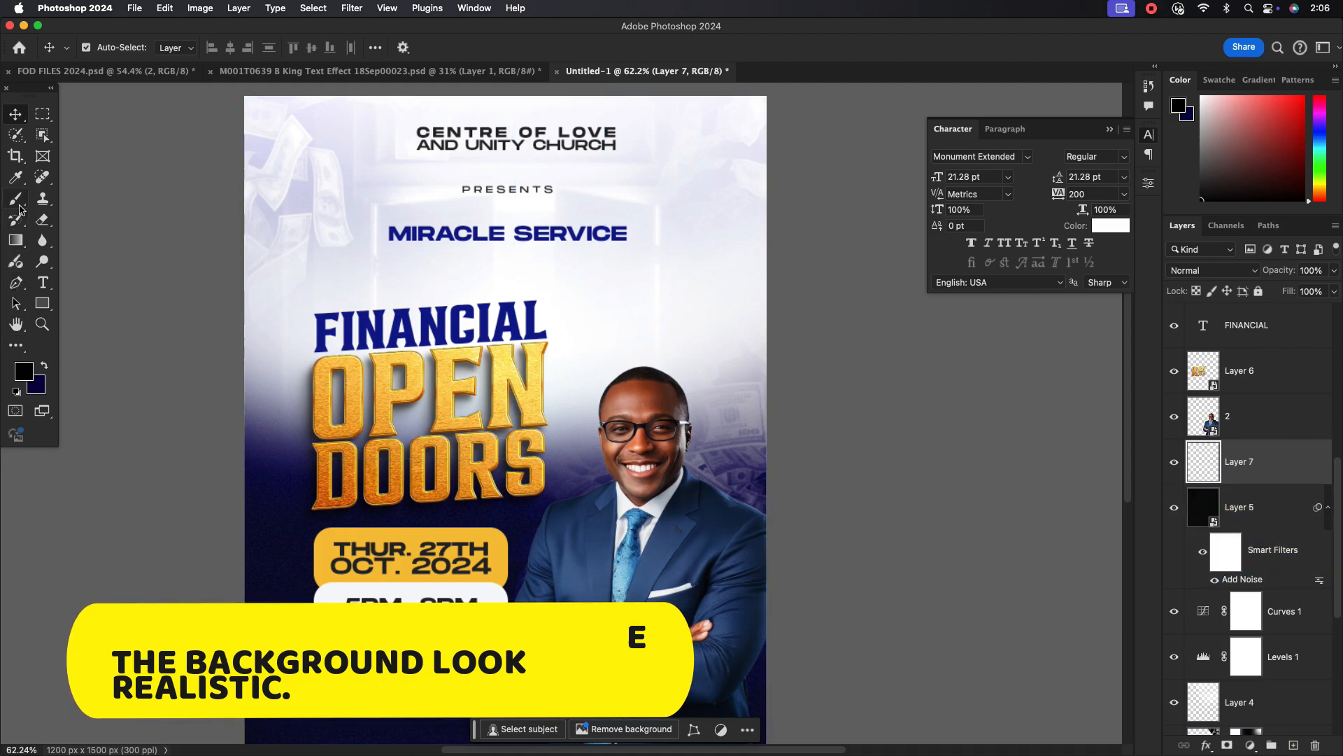
Paint the flyer's background light blue with the large 600 px brush on the new layer and set its blend mode to Overlay.
key(b)
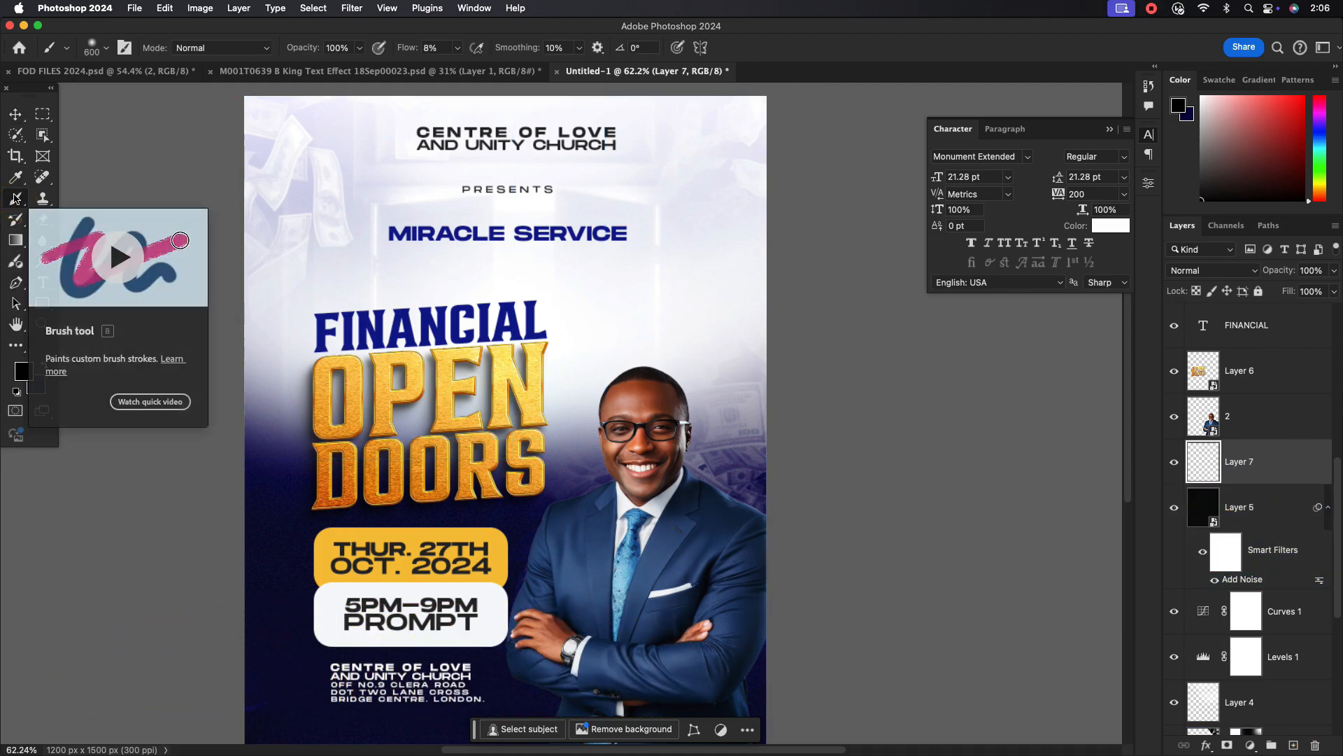
click(23, 371)
click(595, 531)
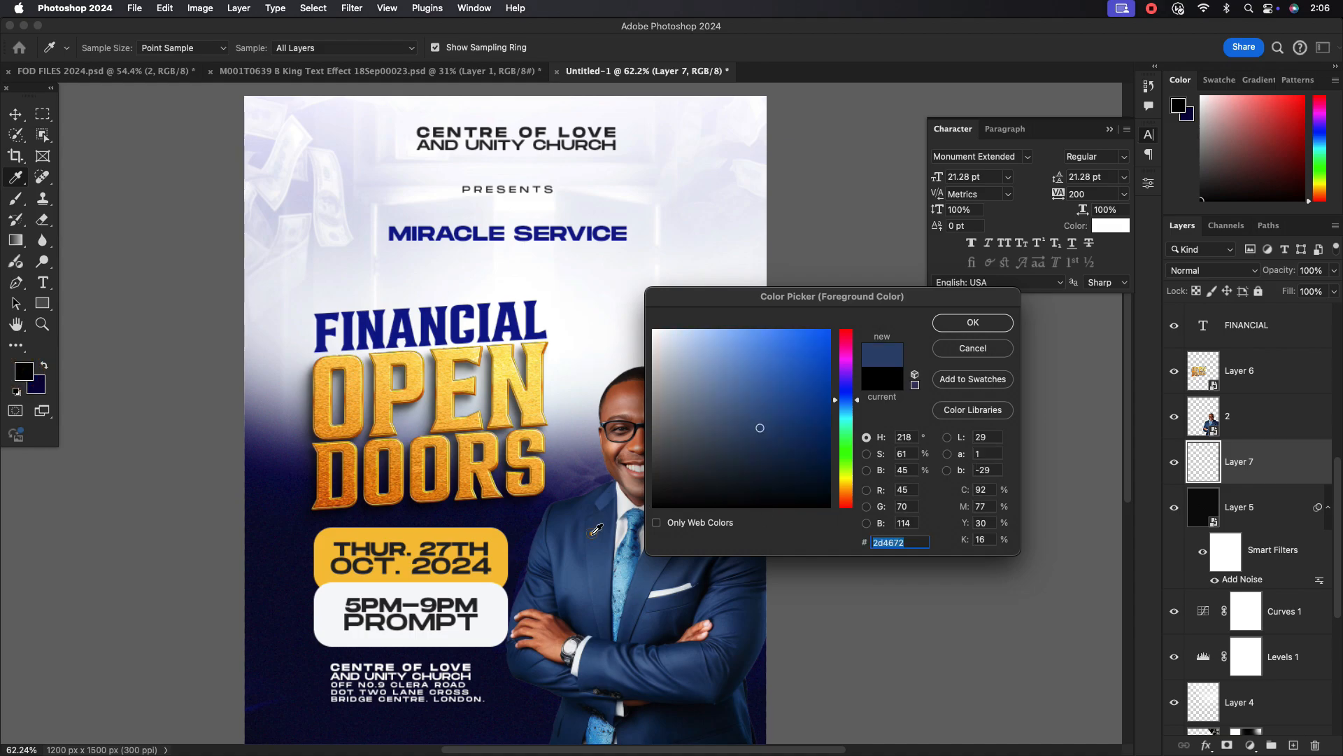
click(973, 322)
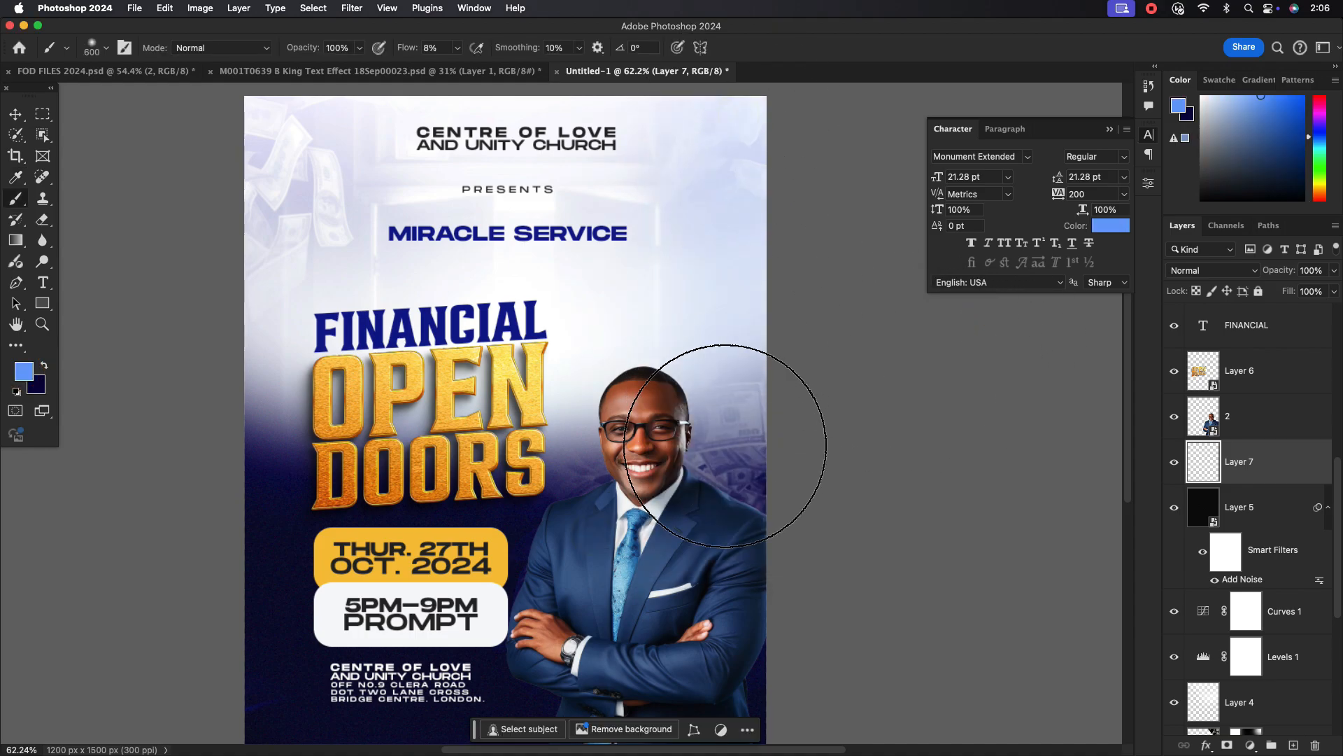
mouse_move(362, 290)
mouse_down()
mouse_move(257, 468)
mouse_move(348, 135)
mouse_move(370, 240)
mouse_move(598, 310)
mouse_move(675, 261)
mouse_move(683, 403)
mouse_move(553, 462)
mouse_move(784, 444)
mouse_move(406, 504)
mouse_move(261, 464)
mouse_move(536, 390)
mouse_move(690, 291)
mouse_move(684, 199)
mouse_up()
click(1232, 270)
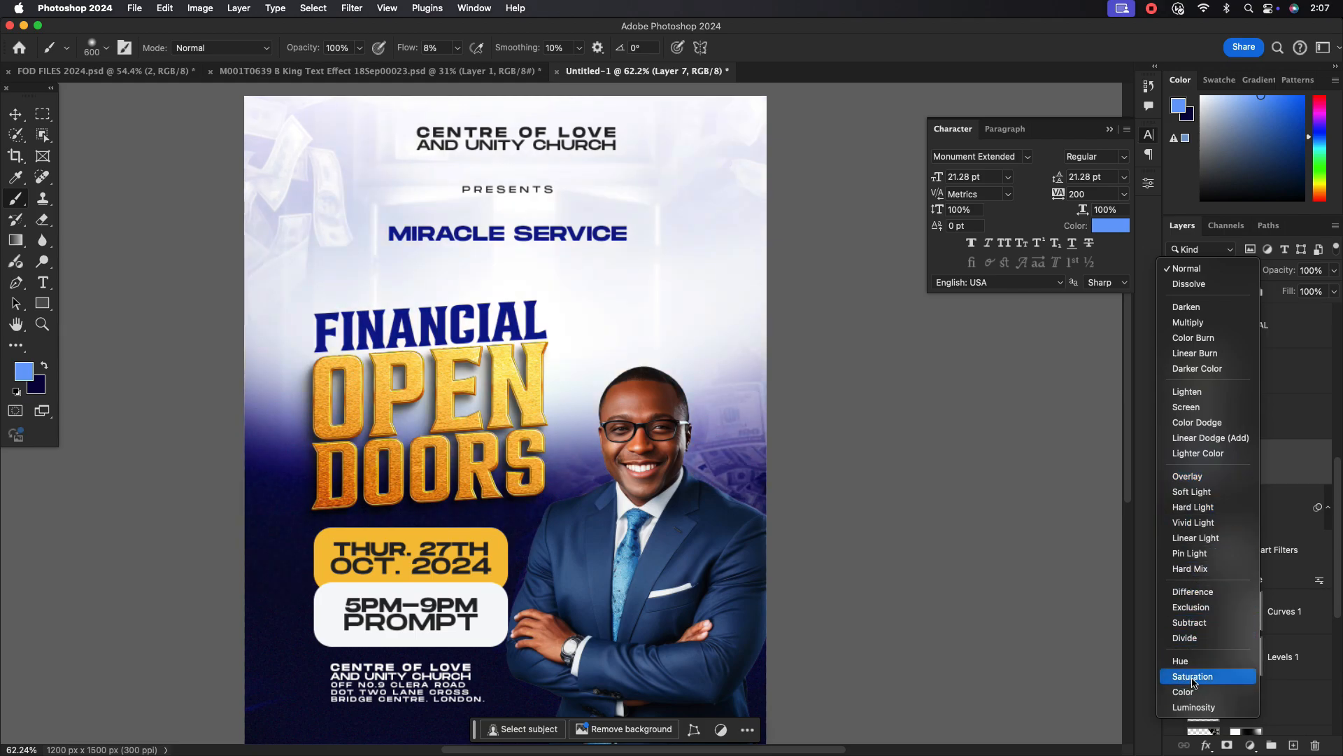
click(1197, 487)
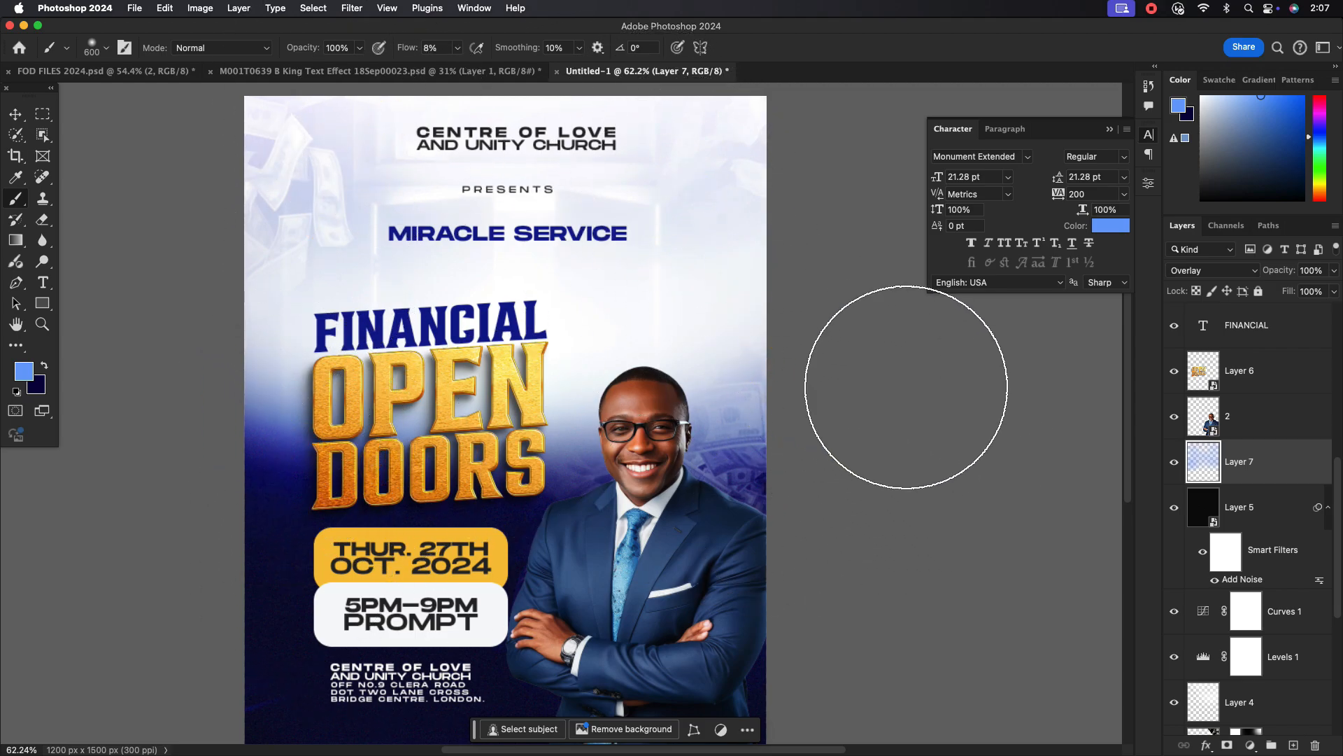
Change the top church name's font to Poppins SemiBold.
scroll(706, 426, down, 3)
click(15, 113)
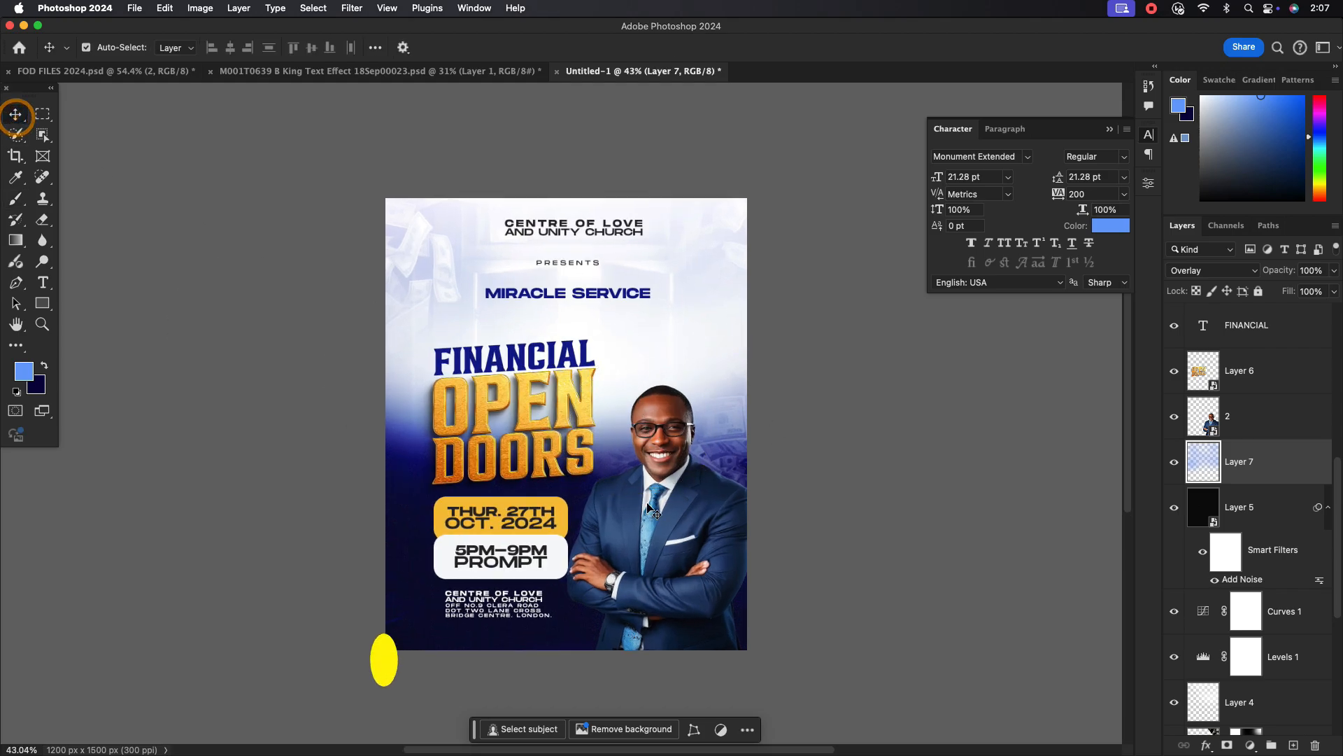
click(574, 221)
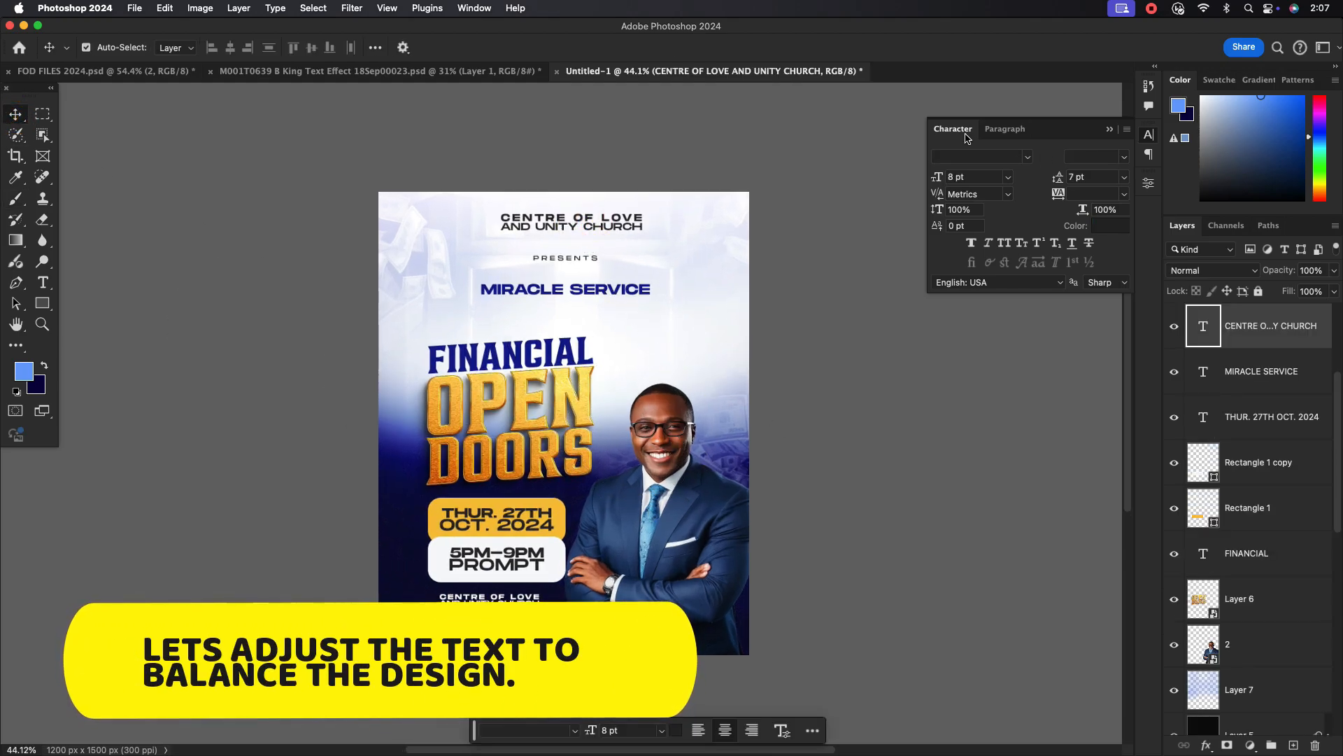
click(1027, 160)
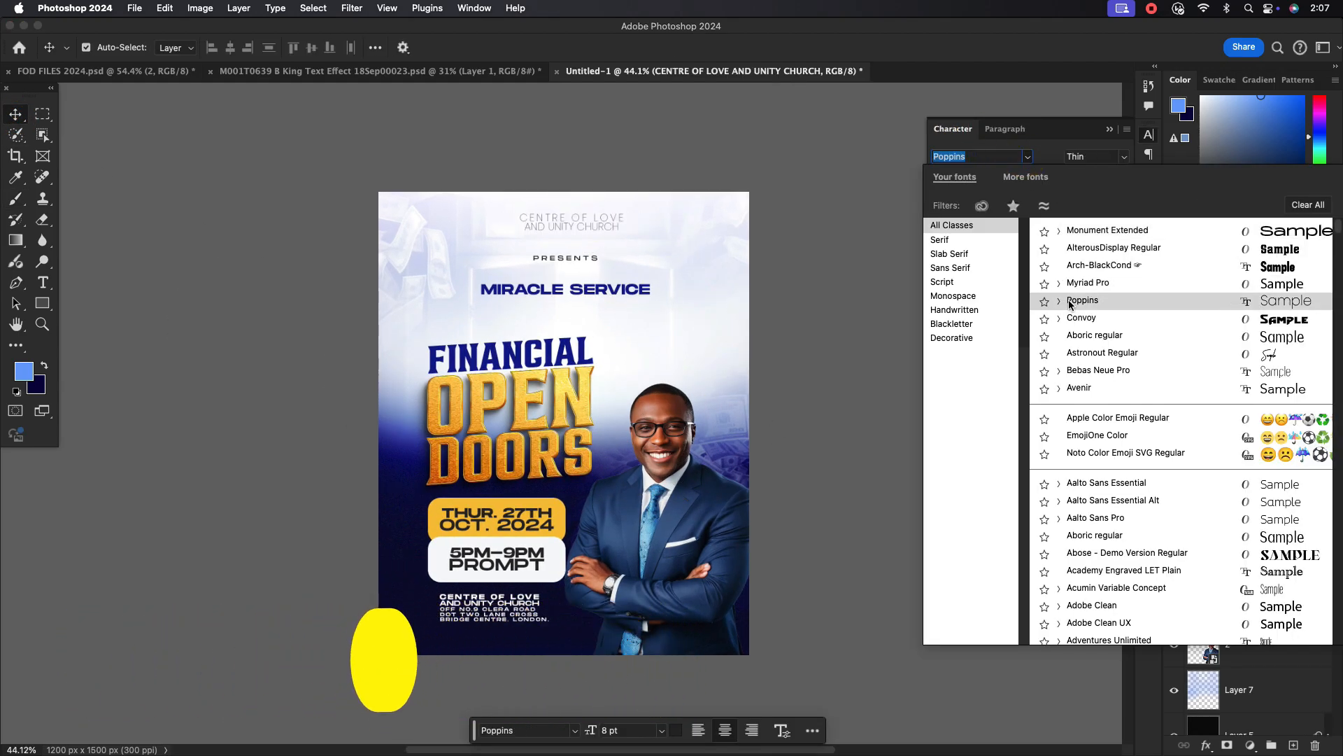
click(1067, 301)
click(1117, 157)
click(1081, 238)
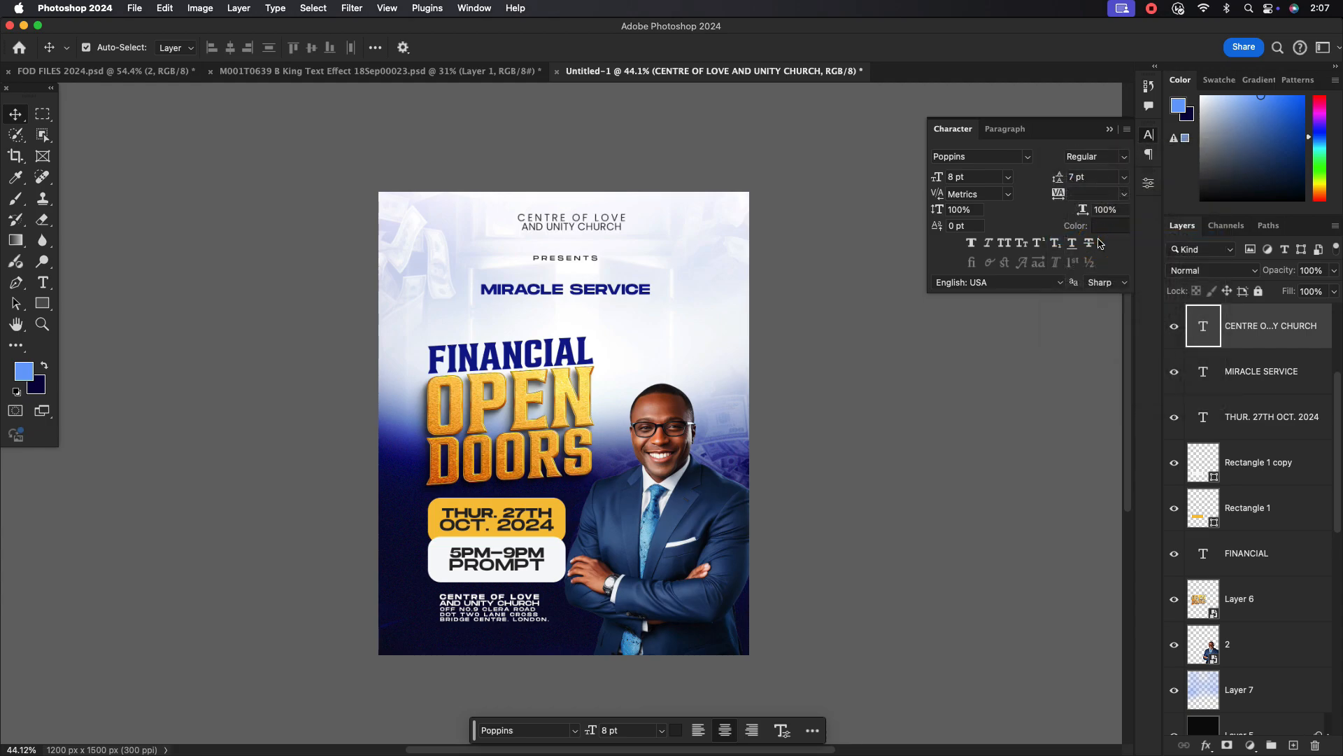
click(1126, 158)
click(1087, 294)
Give only the CENTRE OF LOVE line of the top church name a heavier Poppins weight.
scroll(613, 222, up, 5)
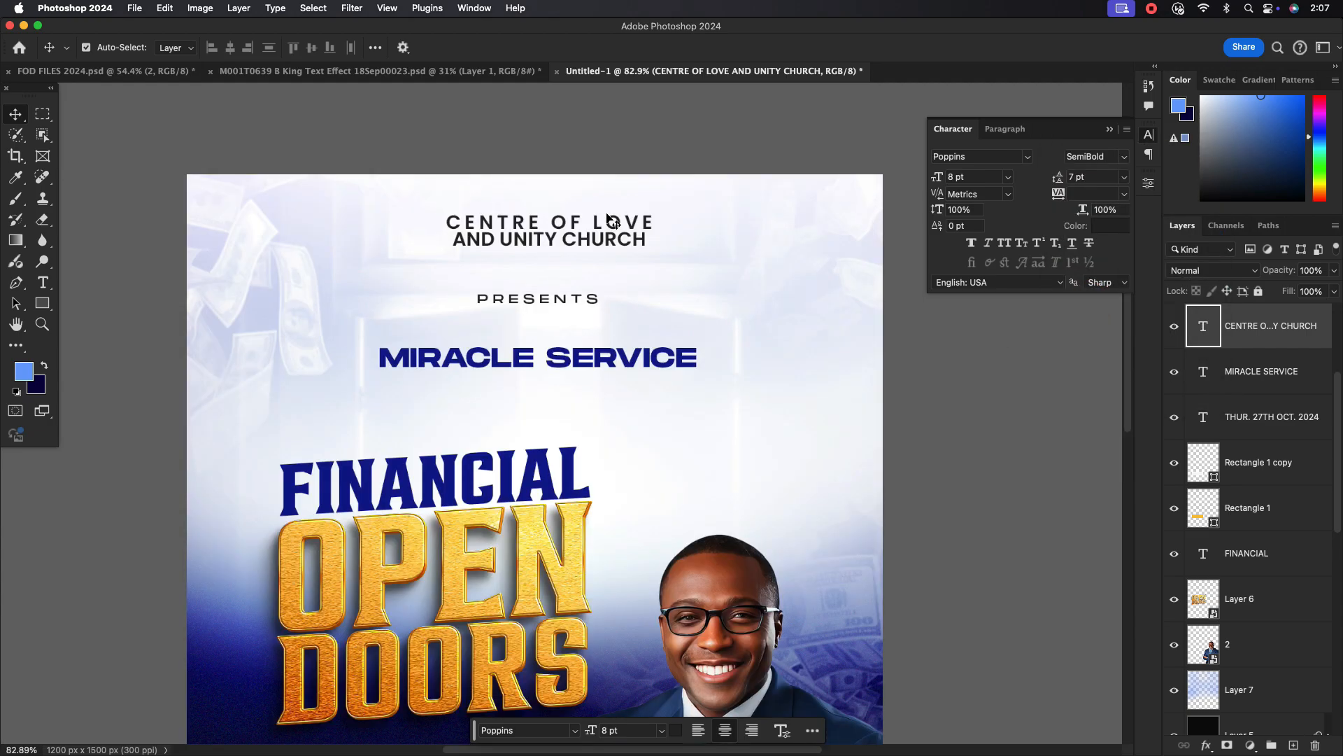
double_click(620, 250)
drag(659, 219, 420, 219)
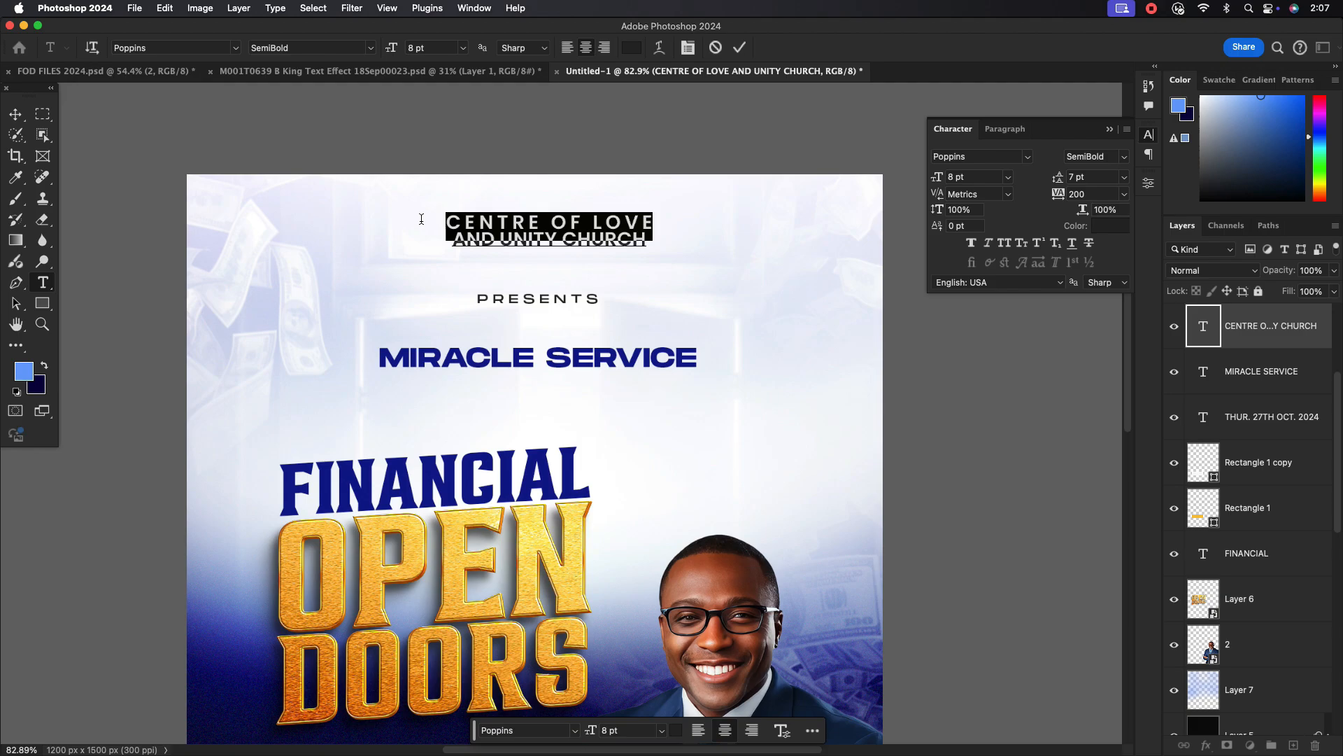
click(1102, 156)
click(1086, 330)
key(Escape)
key(v)
scroll(639, 291, down, 3)
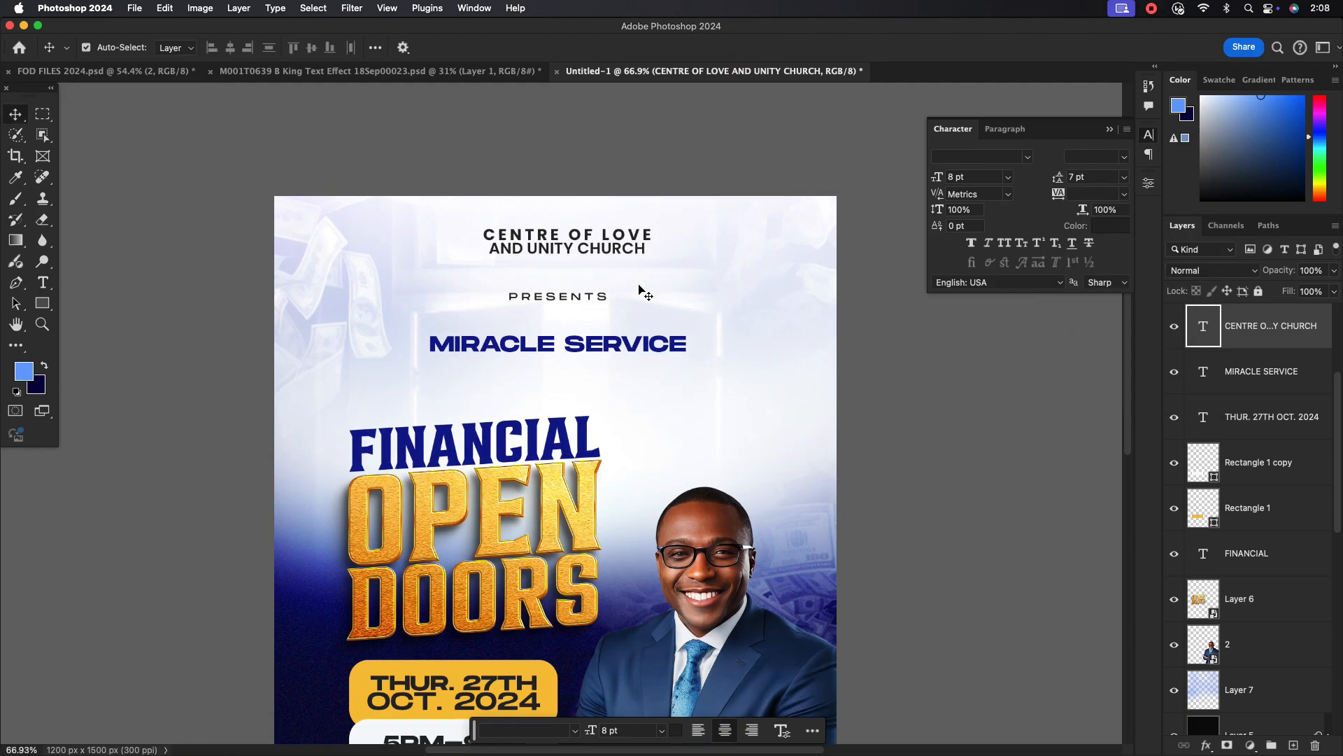
Change the PRESENTS text to Poppins Regular.
click(557, 297)
double_click(557, 297)
click(1028, 156)
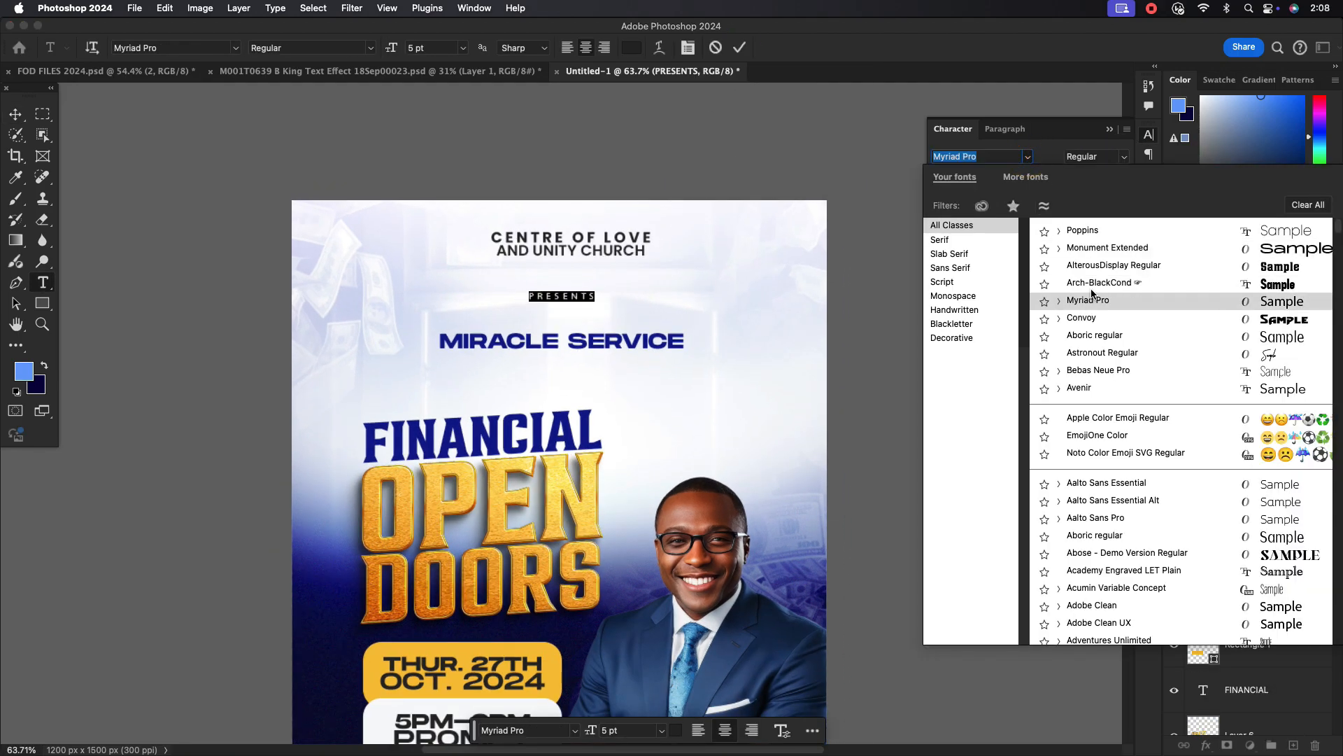
click(1086, 231)
click(1102, 157)
click(1096, 240)
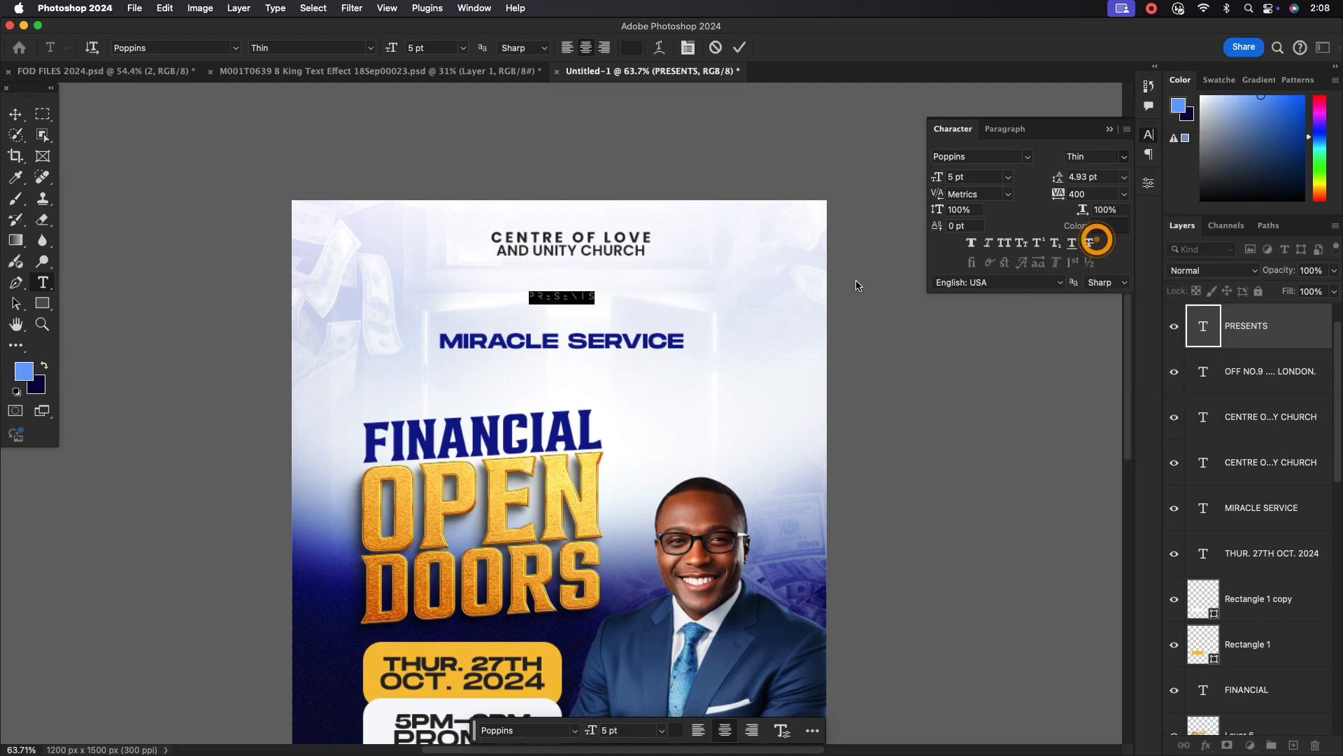
click(739, 47)
key(v)
Widen the letter tracking of the PRESENTS text.
scroll(587, 301, down, 2)
drag(598, 337, 606, 337)
drag(556, 298, 565, 299)
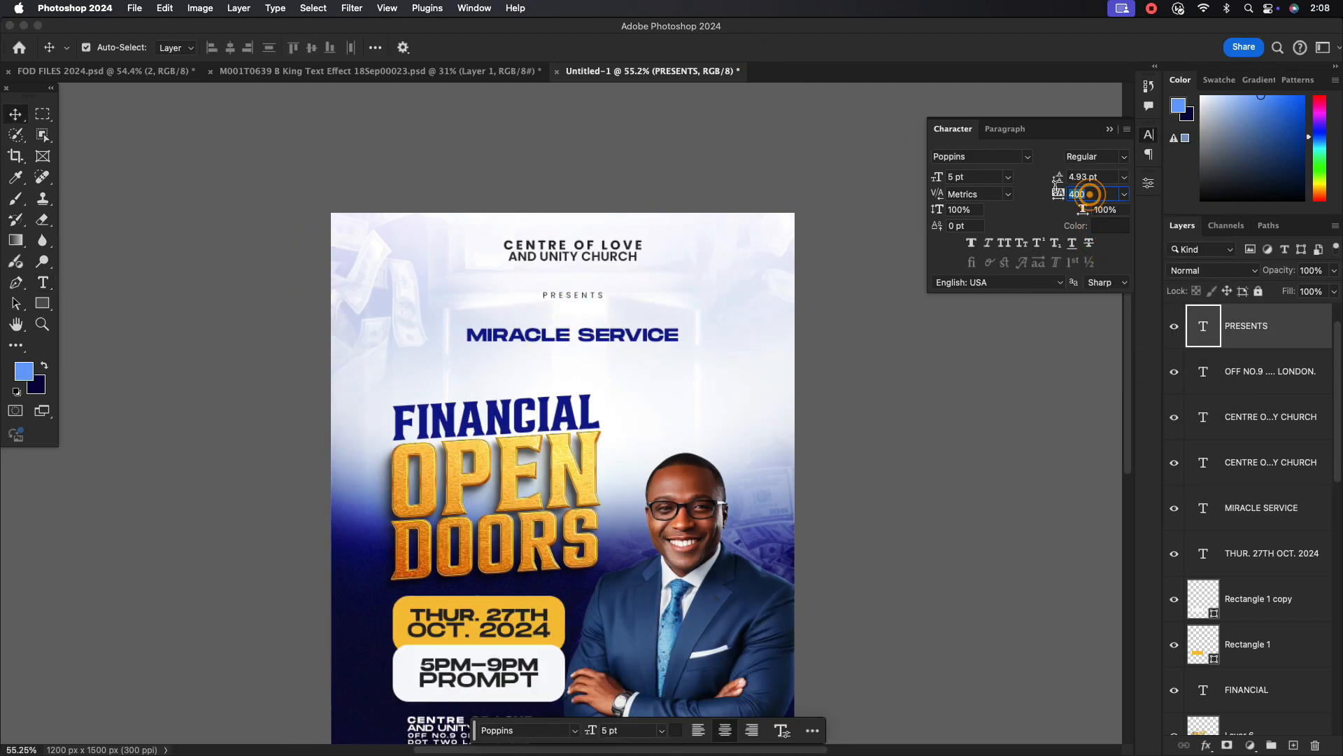
Nudge the top church name and the PRESENTS line slightly down toward the MIRACLE SERVICE heading.
click(577, 246)
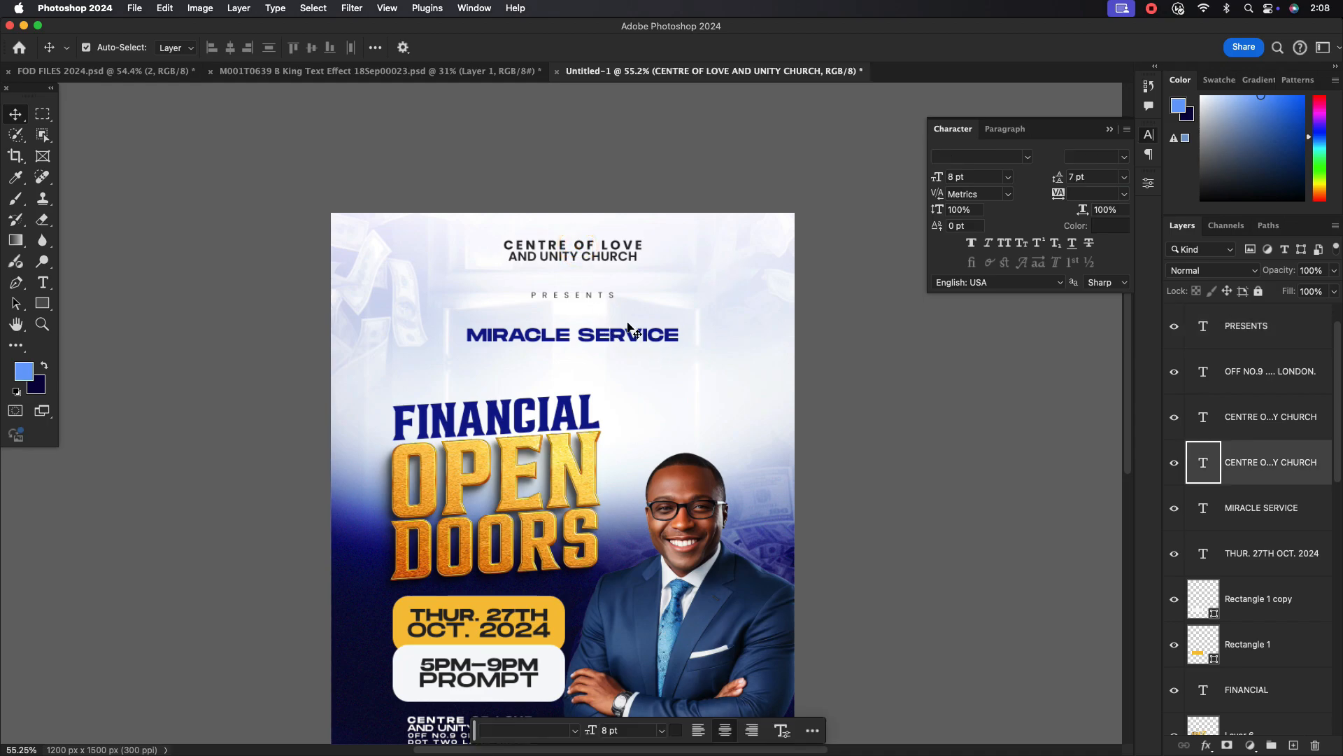
drag(596, 246, 592, 252)
drag(573, 294, 574, 298)
click(583, 338)
scroll(543, 424, down, 1)
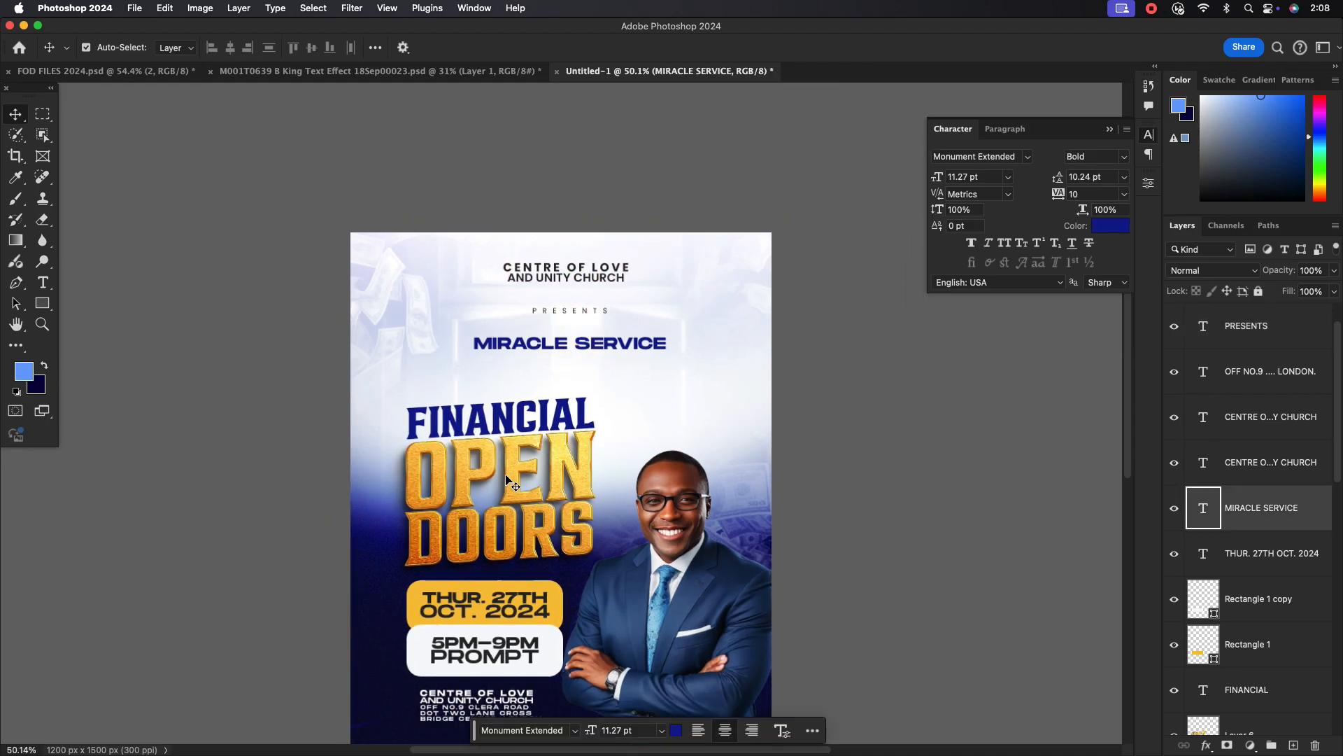
Add a Color Balance adjustment layer clipped to the gold OPEN DOORS title layer.
scroll(509, 482, up, 3)
click(581, 464)
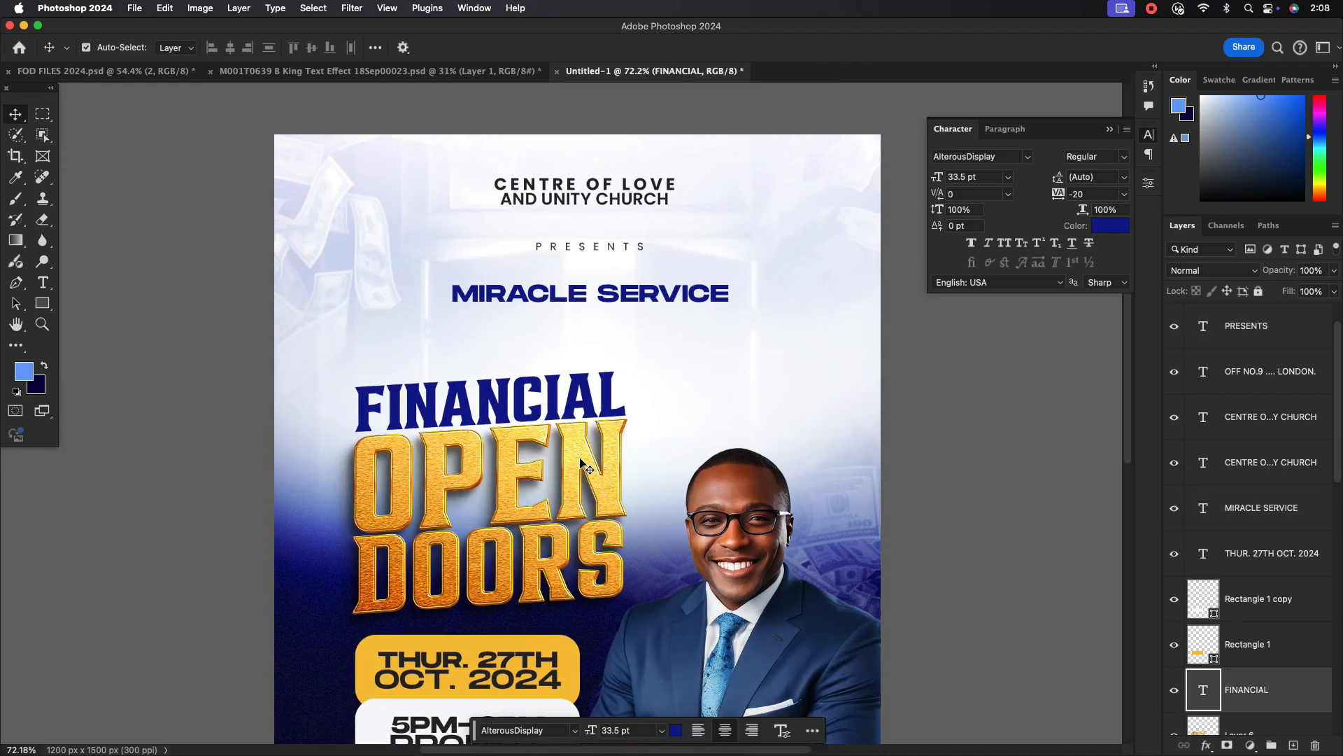
click(582, 464)
scroll(1260, 560, down, 4)
click(1252, 746)
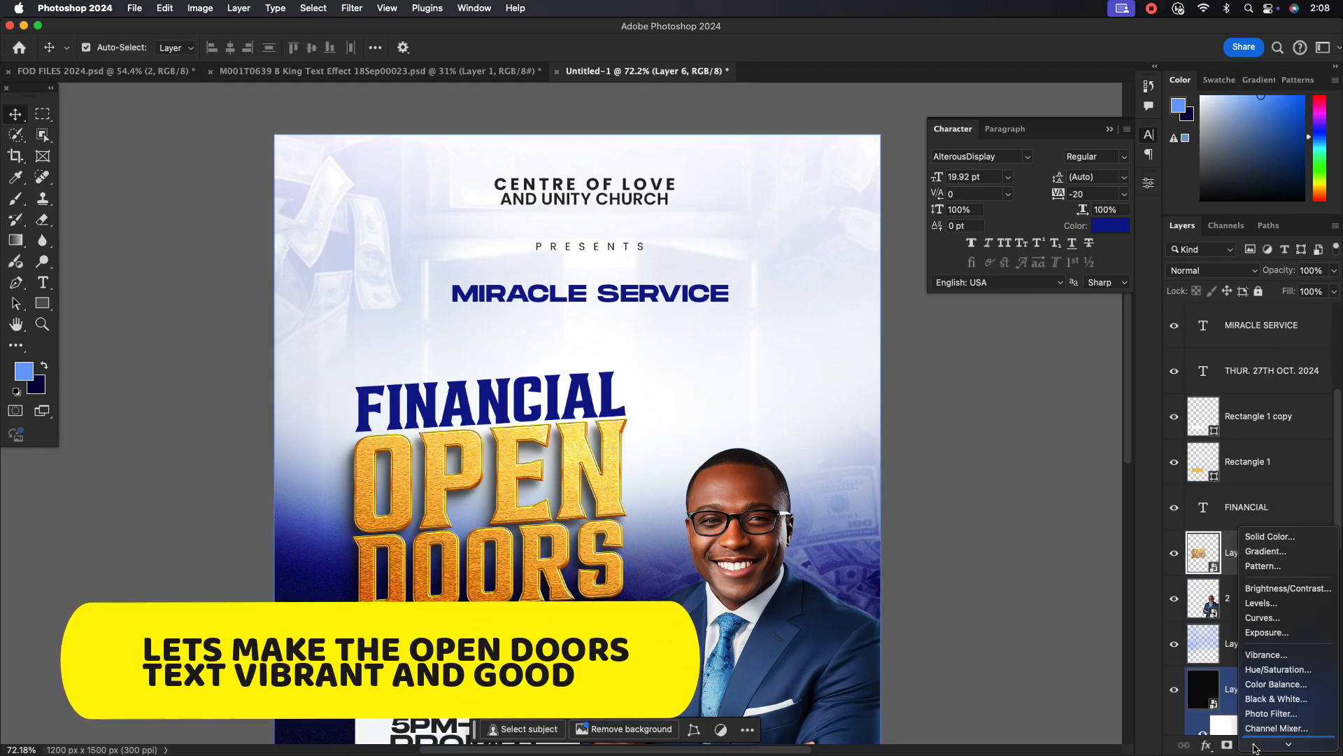
mouse_move(1254, 746)
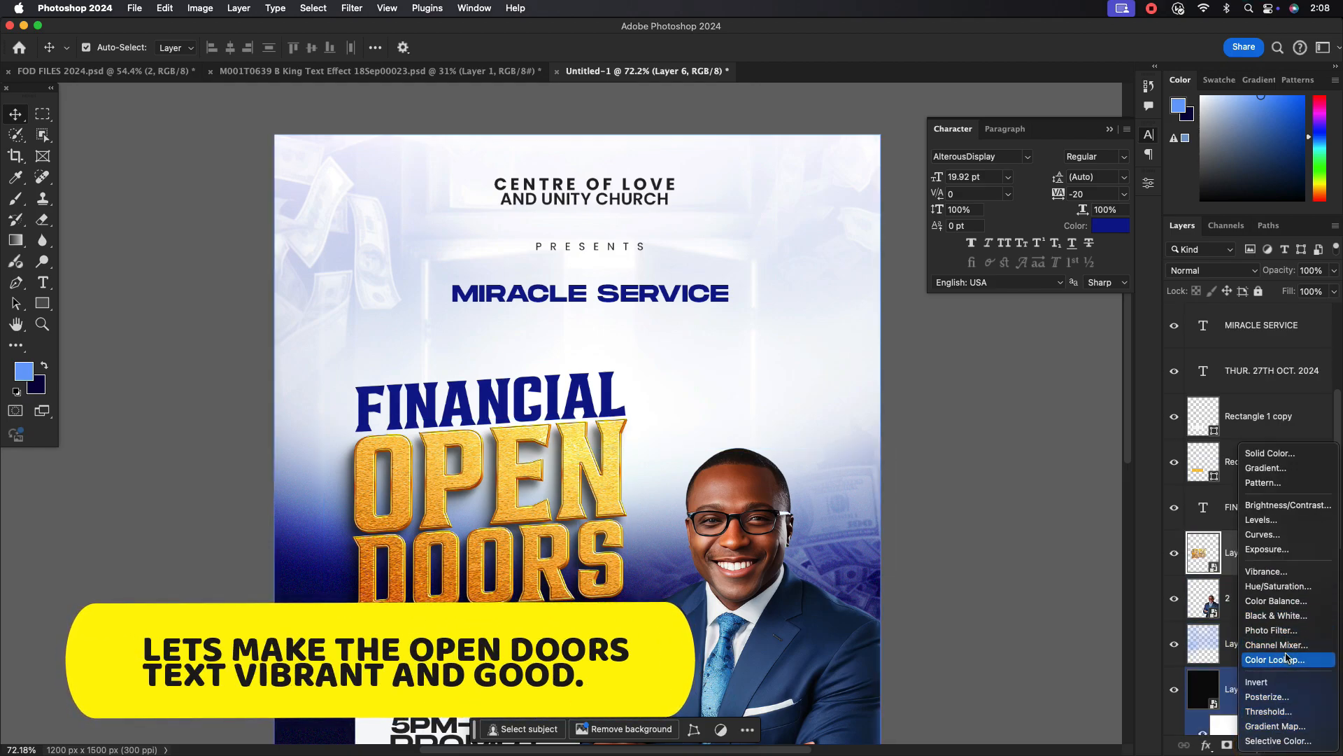
click(1276, 600)
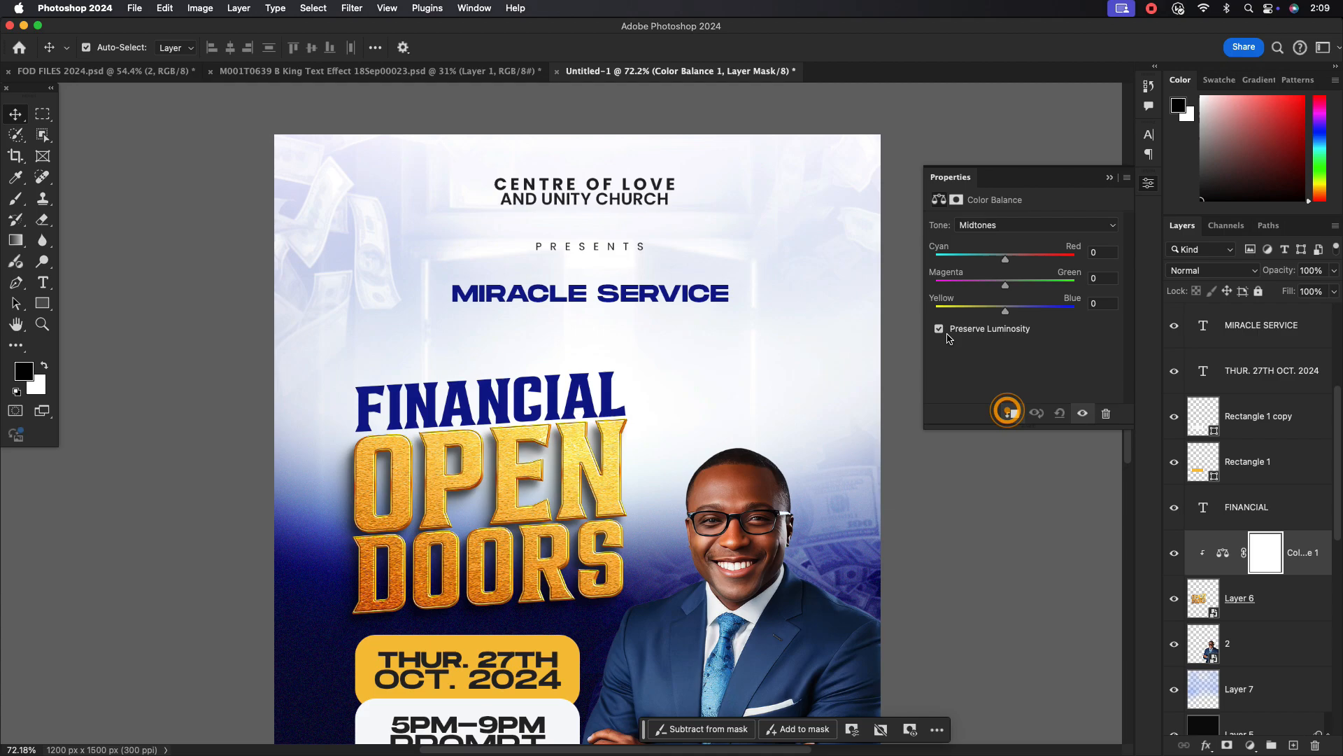
Warm the gold title's Color Balance midtones with more red, magenta and yellow, and shift its shadows strongly toward yellow.
drag(972, 313, 975, 318)
drag(1005, 286, 973, 287)
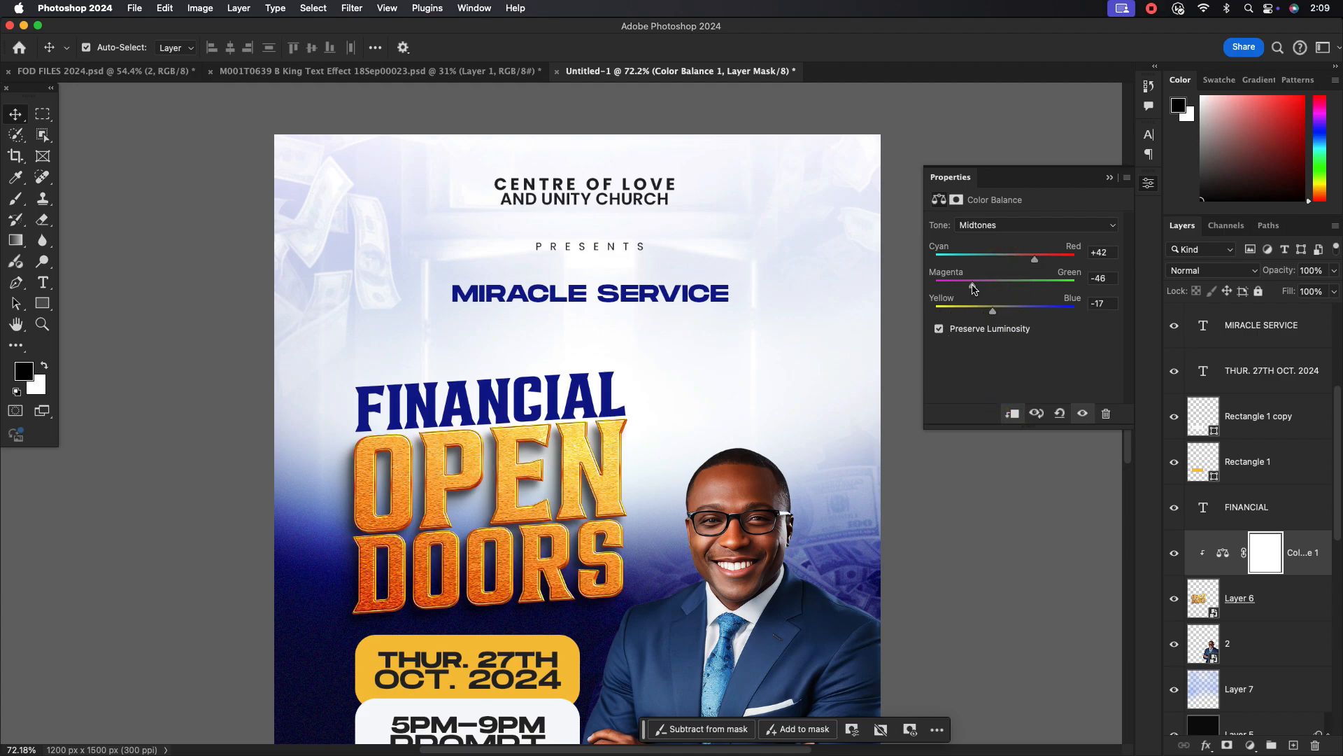
click(1044, 228)
click(999, 208)
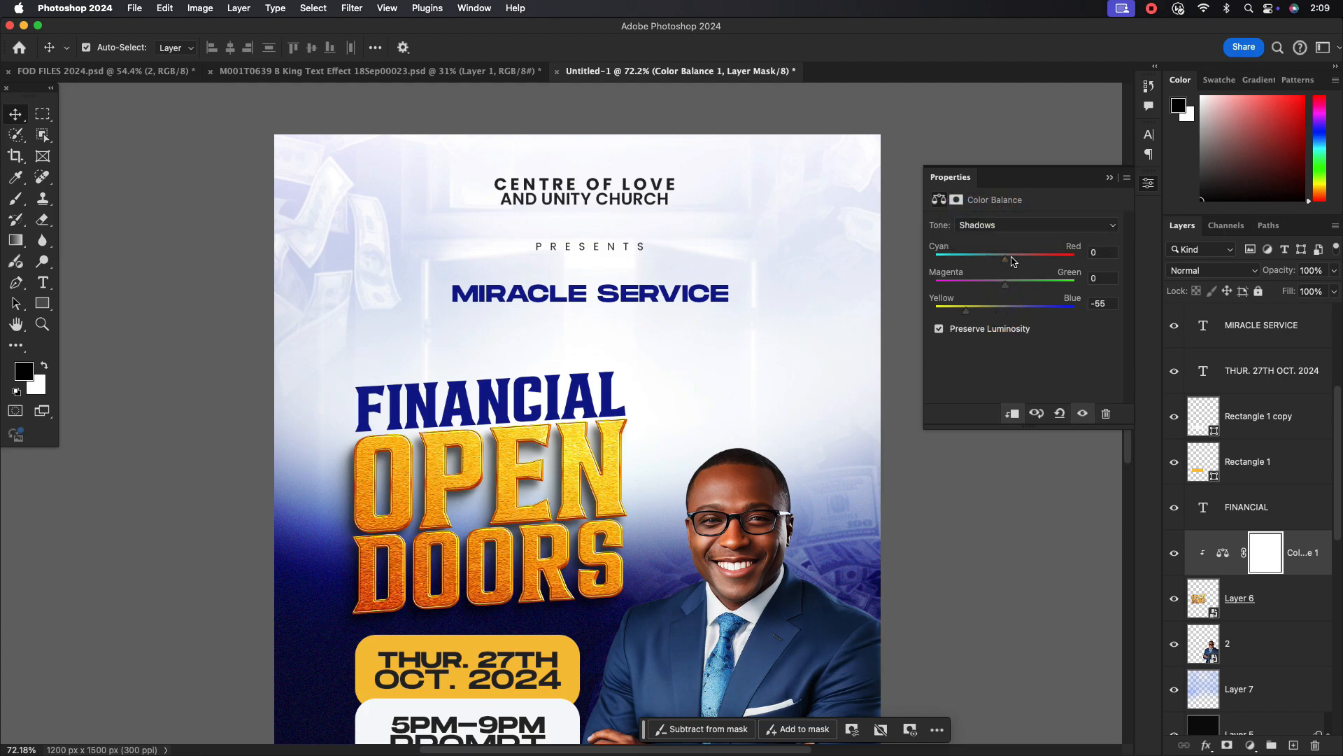
drag(1006, 260, 989, 312)
Set the Color Balance highlights of the gold title to about +20 toward red and -23 toward yellow.
click(1008, 225)
click(994, 254)
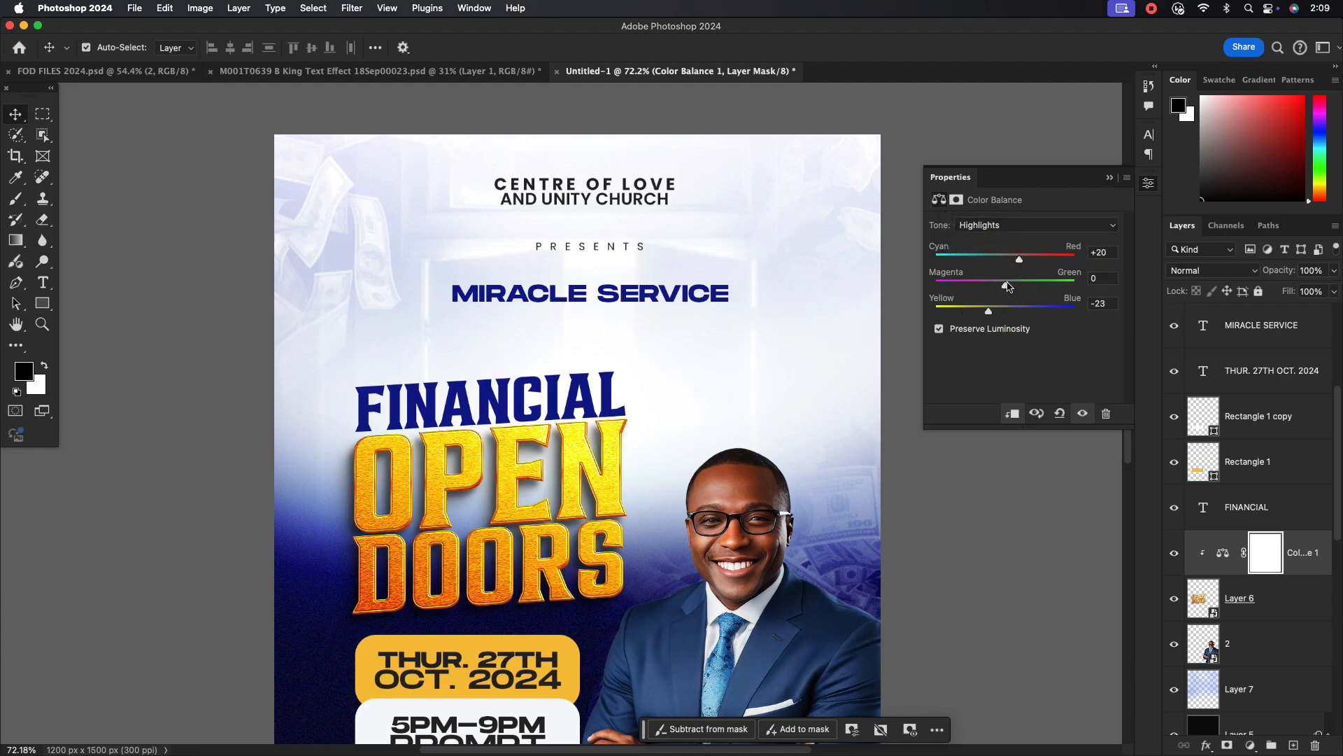
drag(1008, 286, 1004, 287)
click(1109, 178)
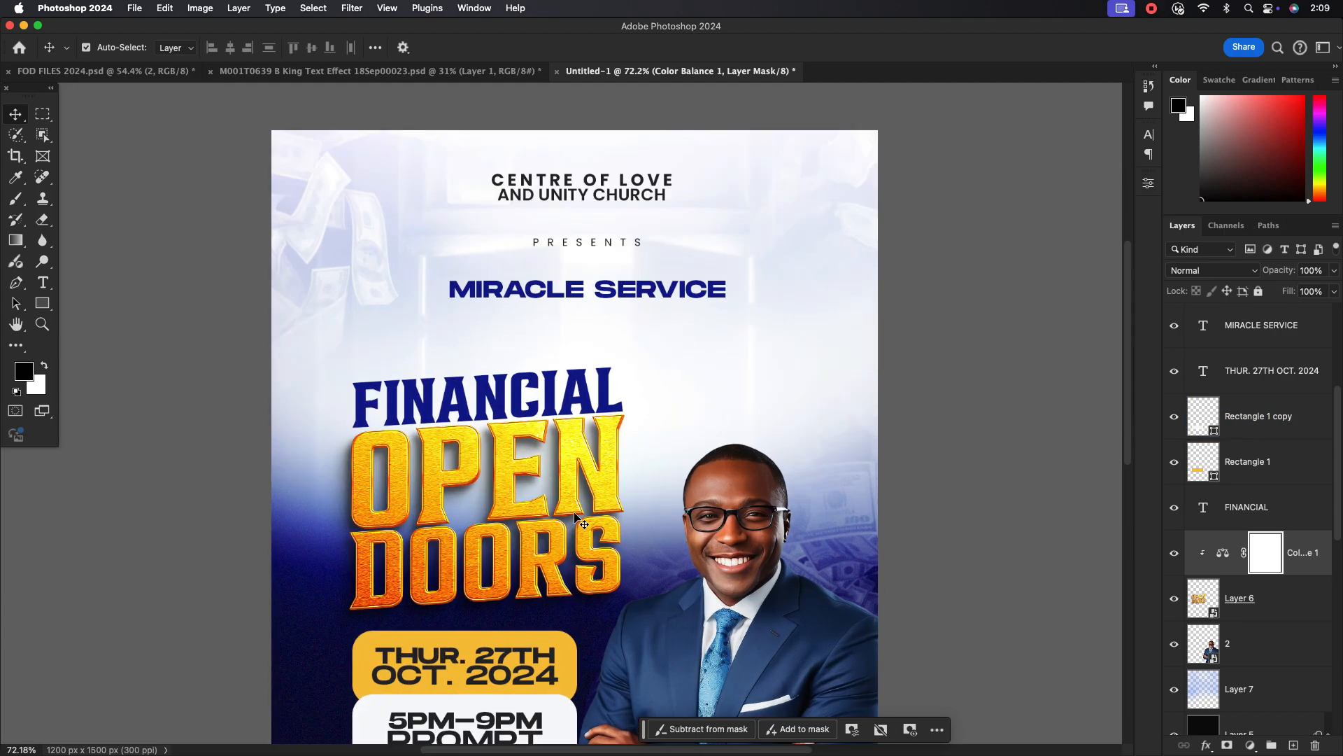
Recolour the rounded rectangle behind the date with a golden yellow sampled from the OPEN lettering.
double_click(1203, 462)
click(611, 440)
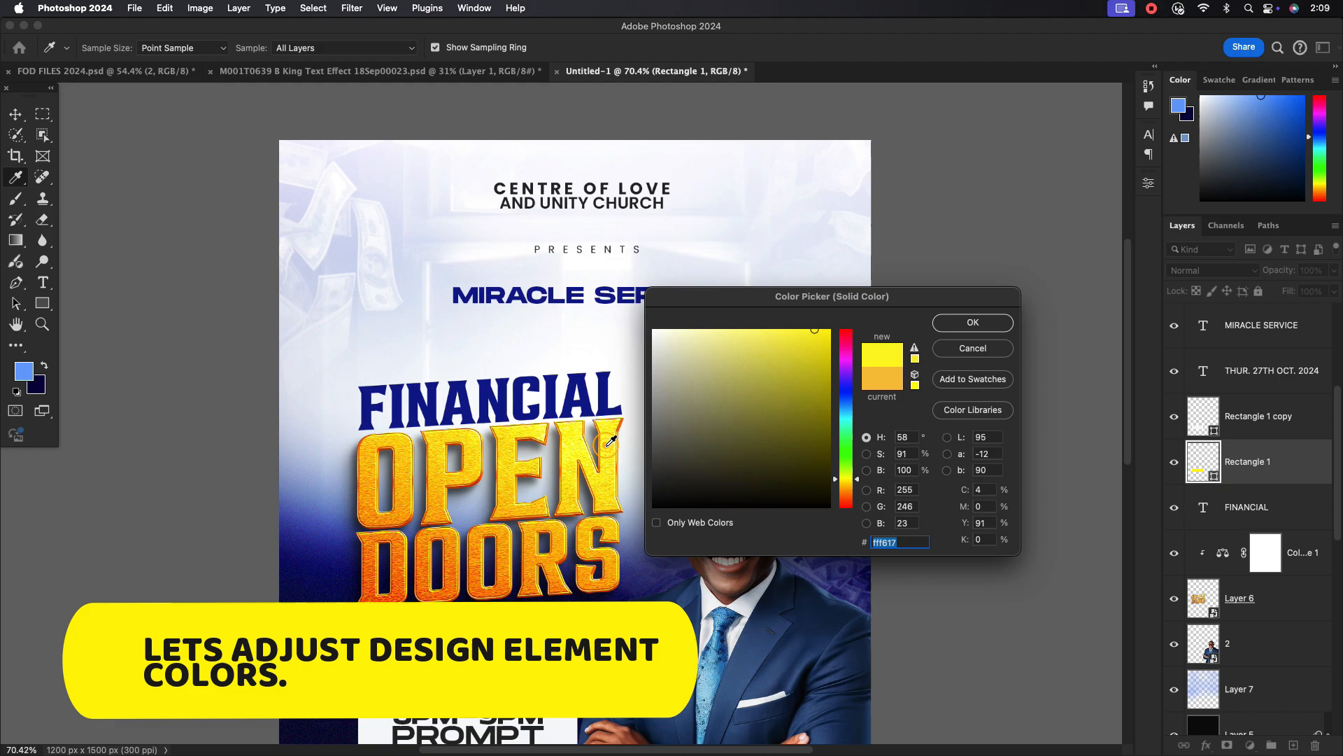
drag(608, 488, 612, 478)
click(973, 322)
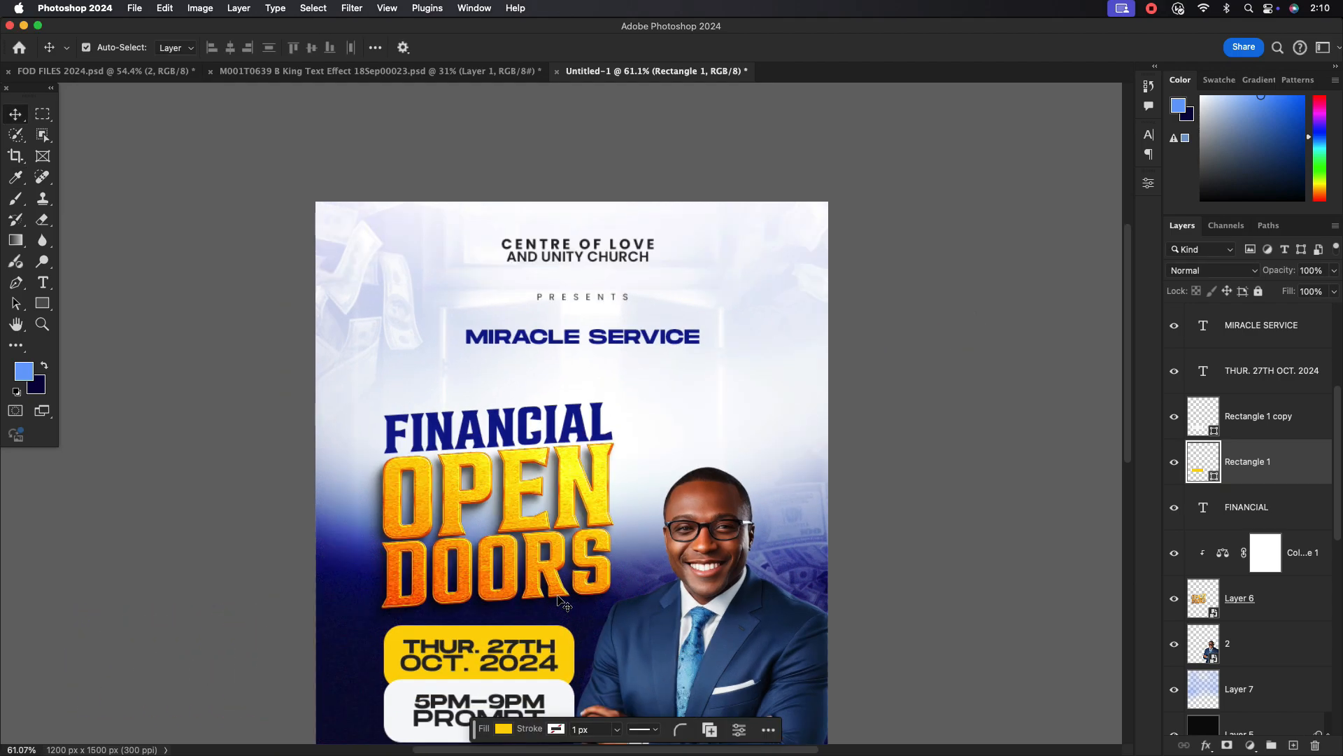
Change the fill of the rounded rectangle behind the 5PM-9PM PROMPT text to a pale blue.
scroll(910, 392, down, 4)
key(v)
click(1217, 463)
double_click(1209, 425)
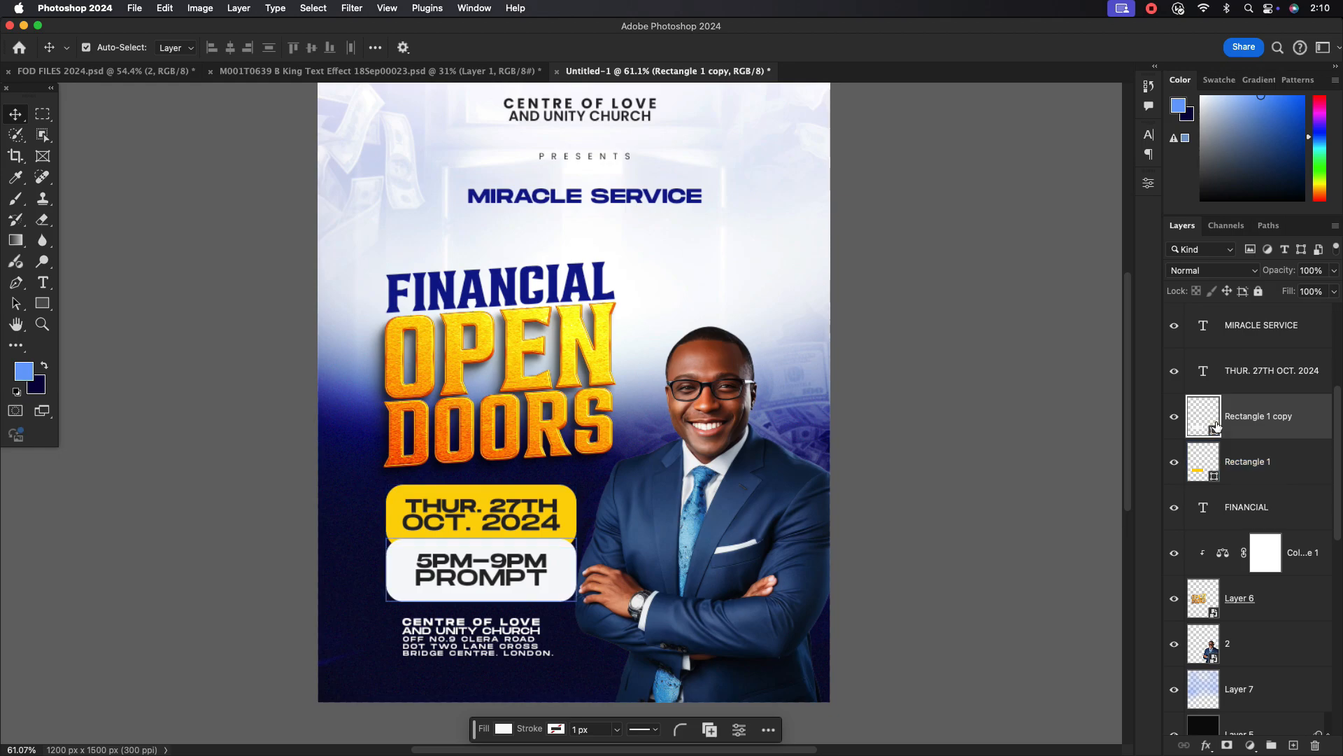
click(668, 334)
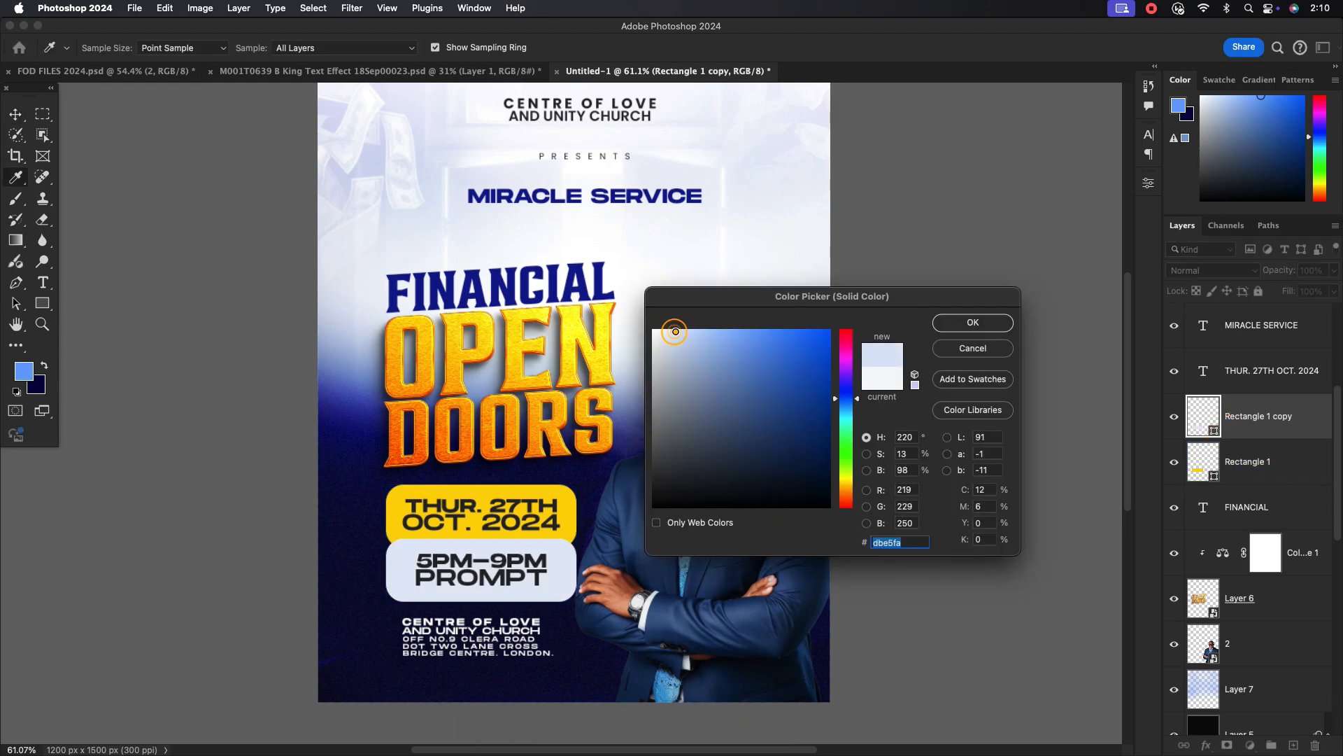
click(973, 322)
scroll(533, 461, down, 2)
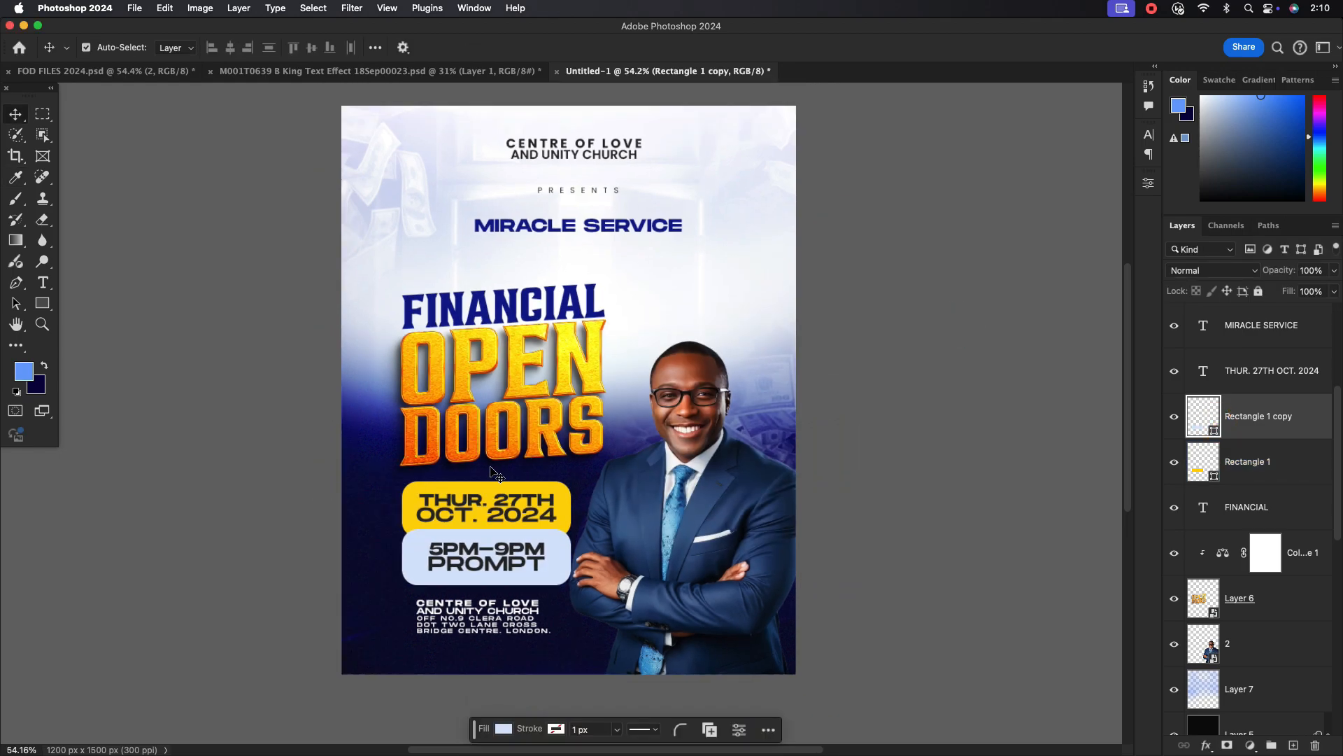
Move the FINANCIAL text and the gold OPEN DOORS title together slightly to the right.
click(540, 352)
shift+click(540, 352)
mouse_move(524, 369)
mouse_down()
mouse_move(548, 371)
mouse_move(531, 367)
mouse_up()
Draw a blue vertical bar about 52 by 298 px beside the title, with 26 px rounded corners.
key(u)
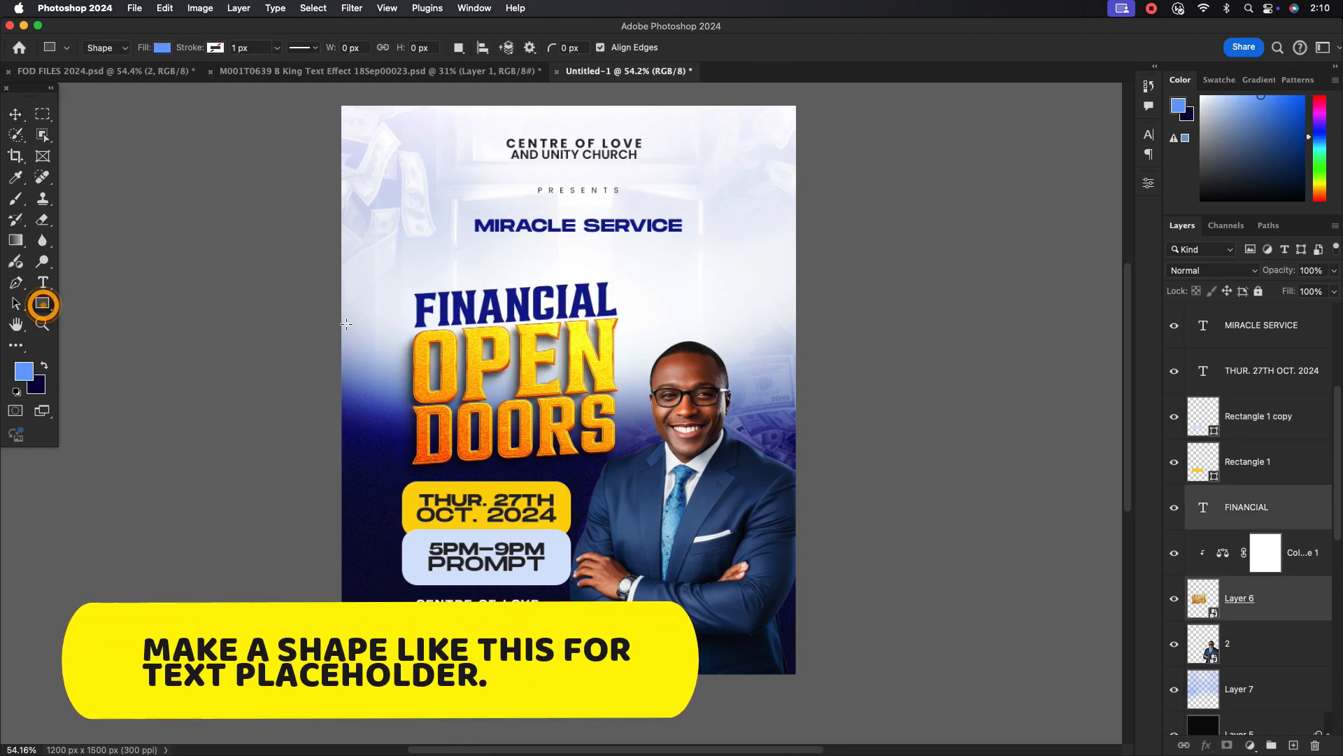
drag(375, 316, 394, 429)
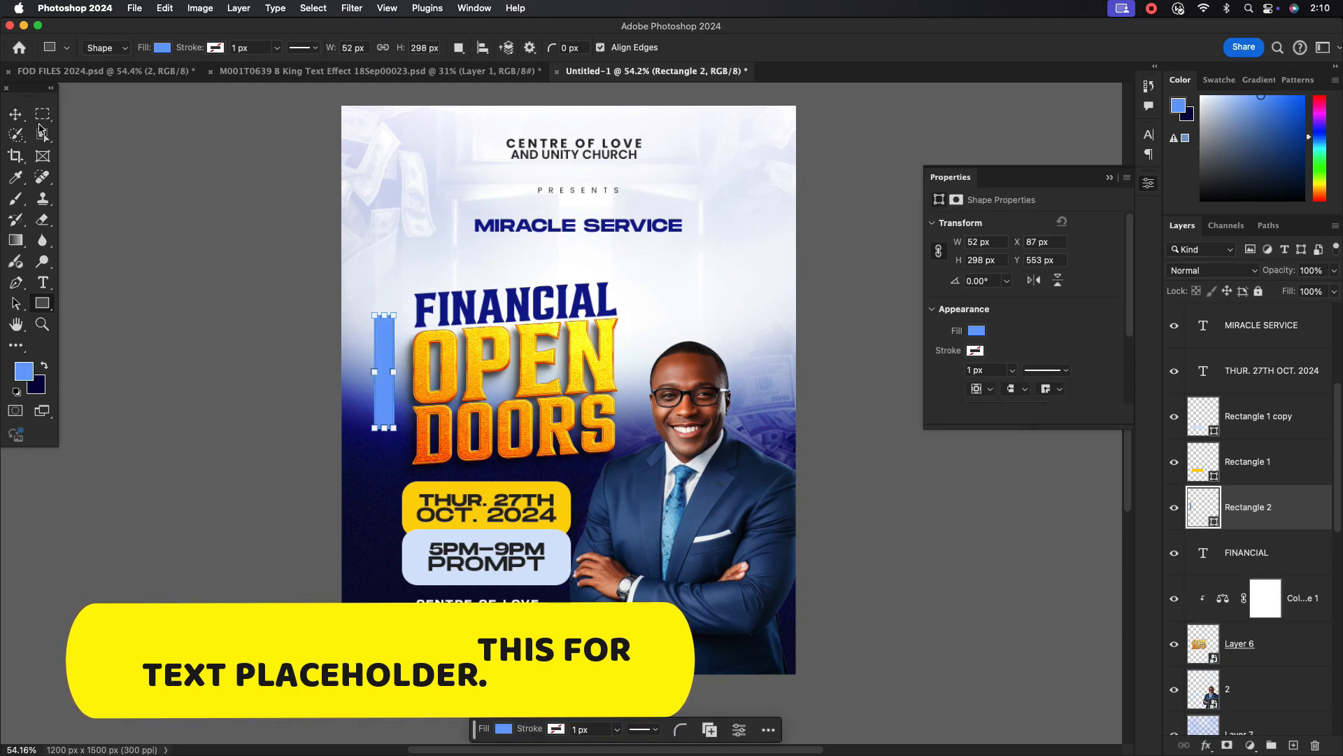
click(15, 114)
drag(378, 357, 395, 364)
scroll(1061, 366, down, 2)
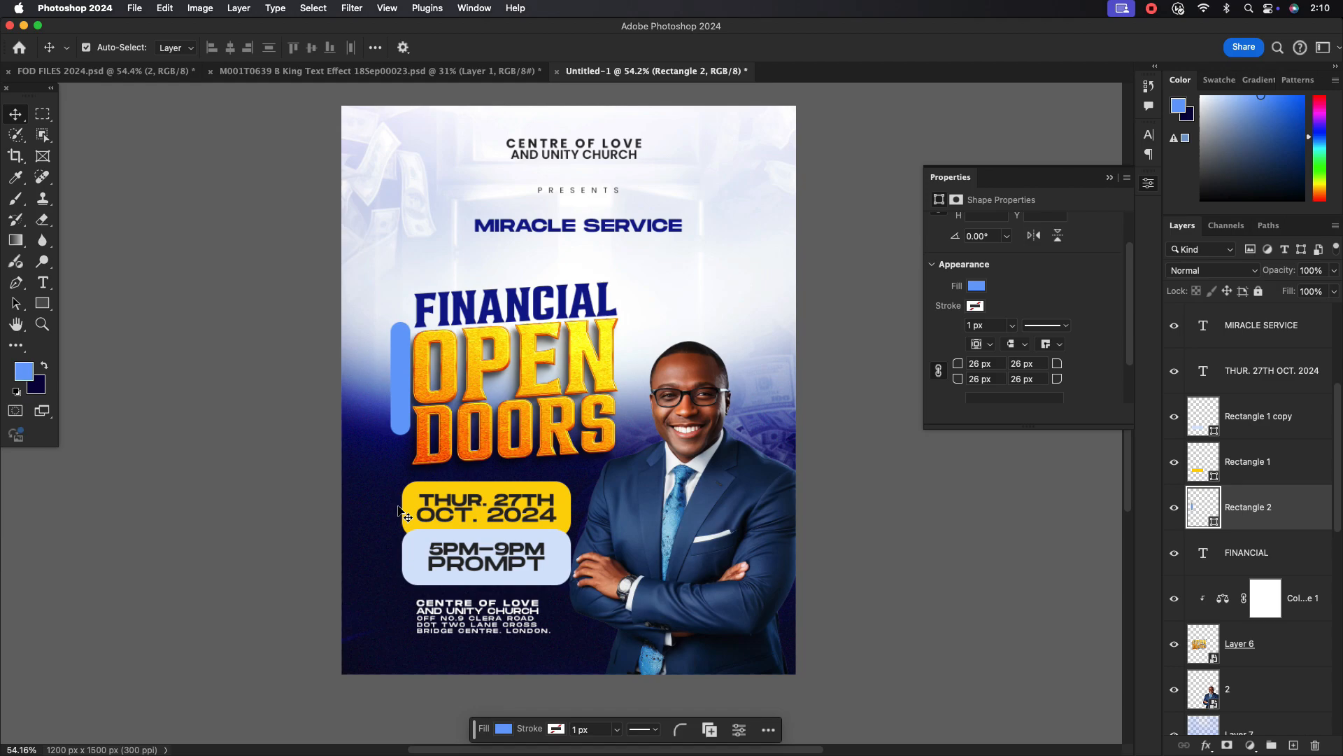
Group the background layers from Layer 7 down to Layer 0 and lock the group.
scroll(1259, 525, down, 5)
click(1282, 456)
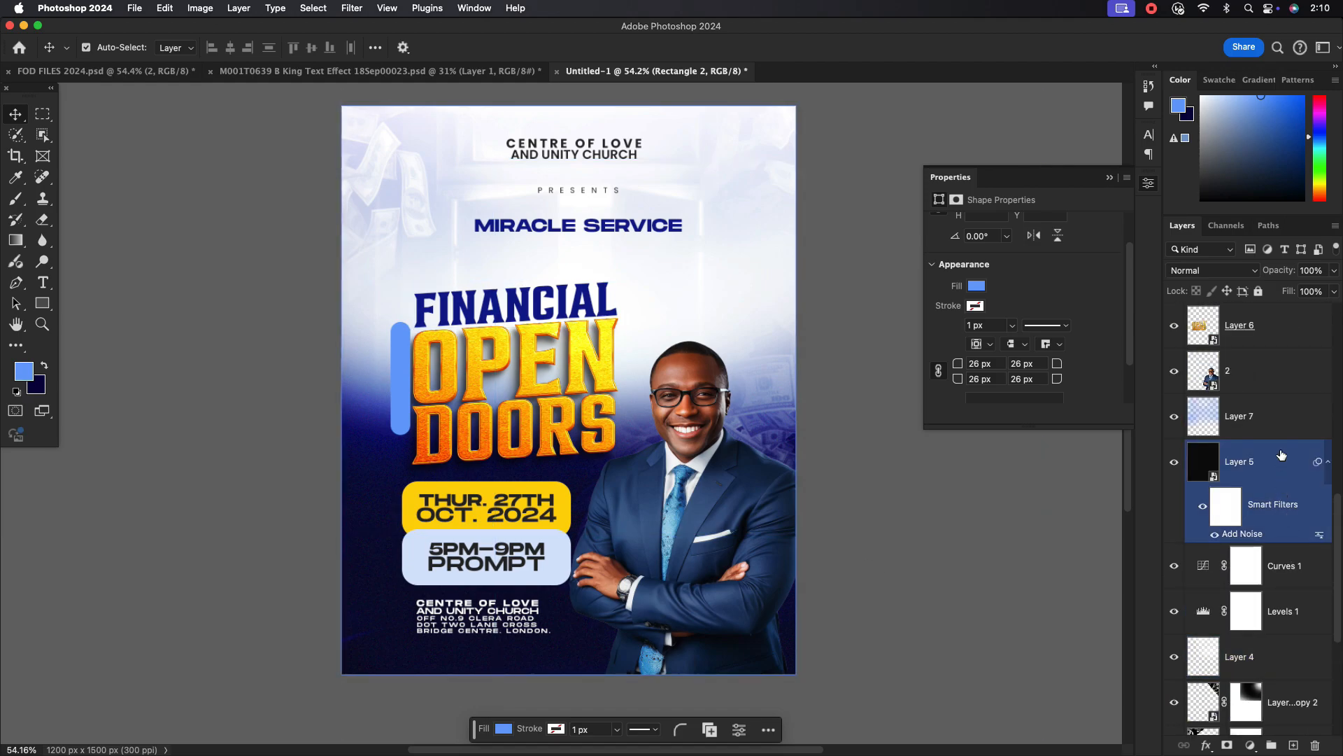
click(1278, 408)
scroll(1294, 518, down, 5)
click(1313, 711)
scroll(1279, 491, up, 3)
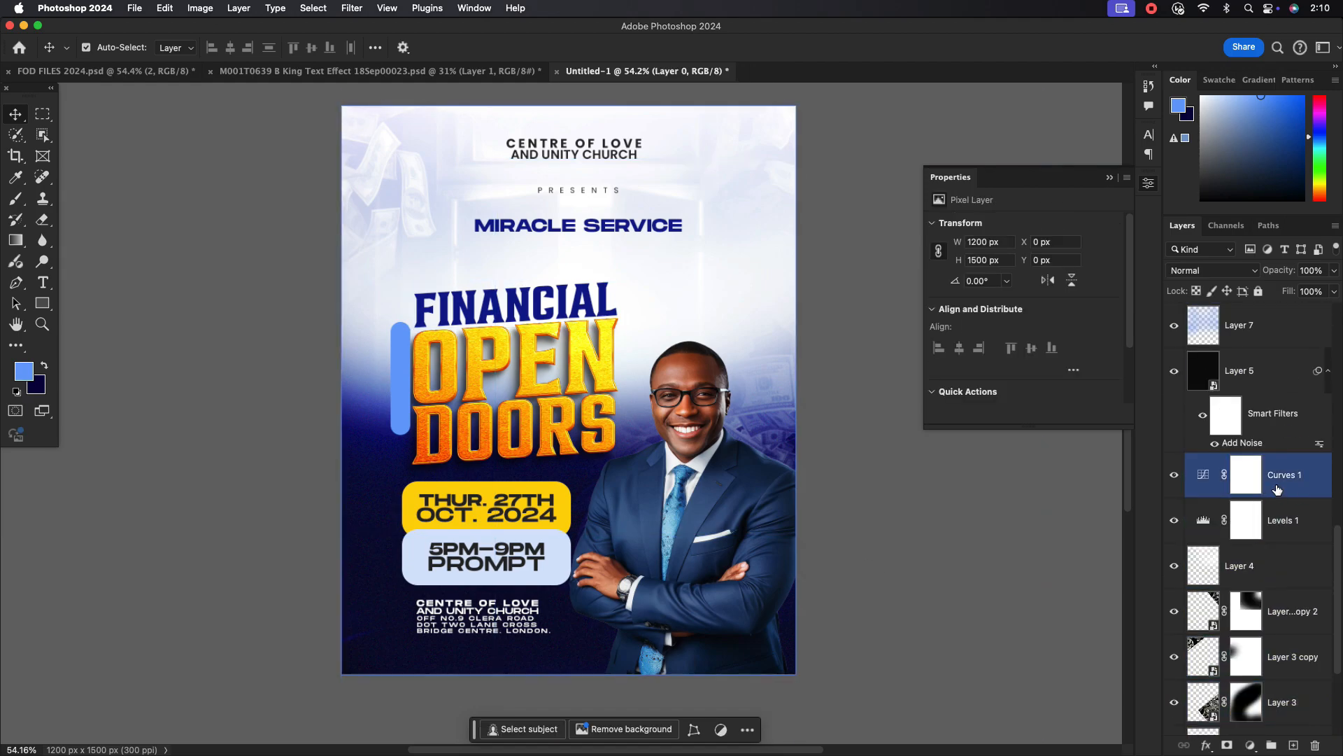
scroll(1278, 483, up, 3)
click(1278, 462)
scroll(1287, 515, down, 5)
shift+click(1260, 713)
click(1274, 745)
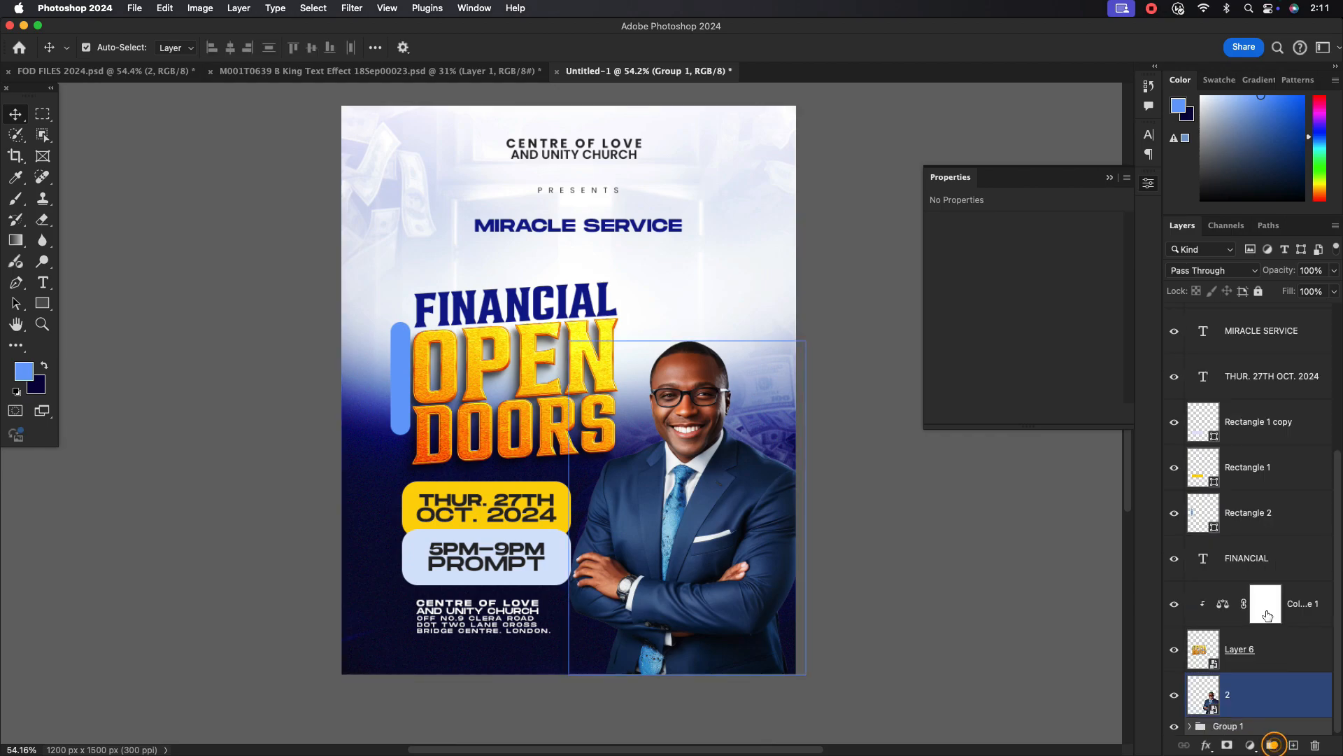
key(super+slash)
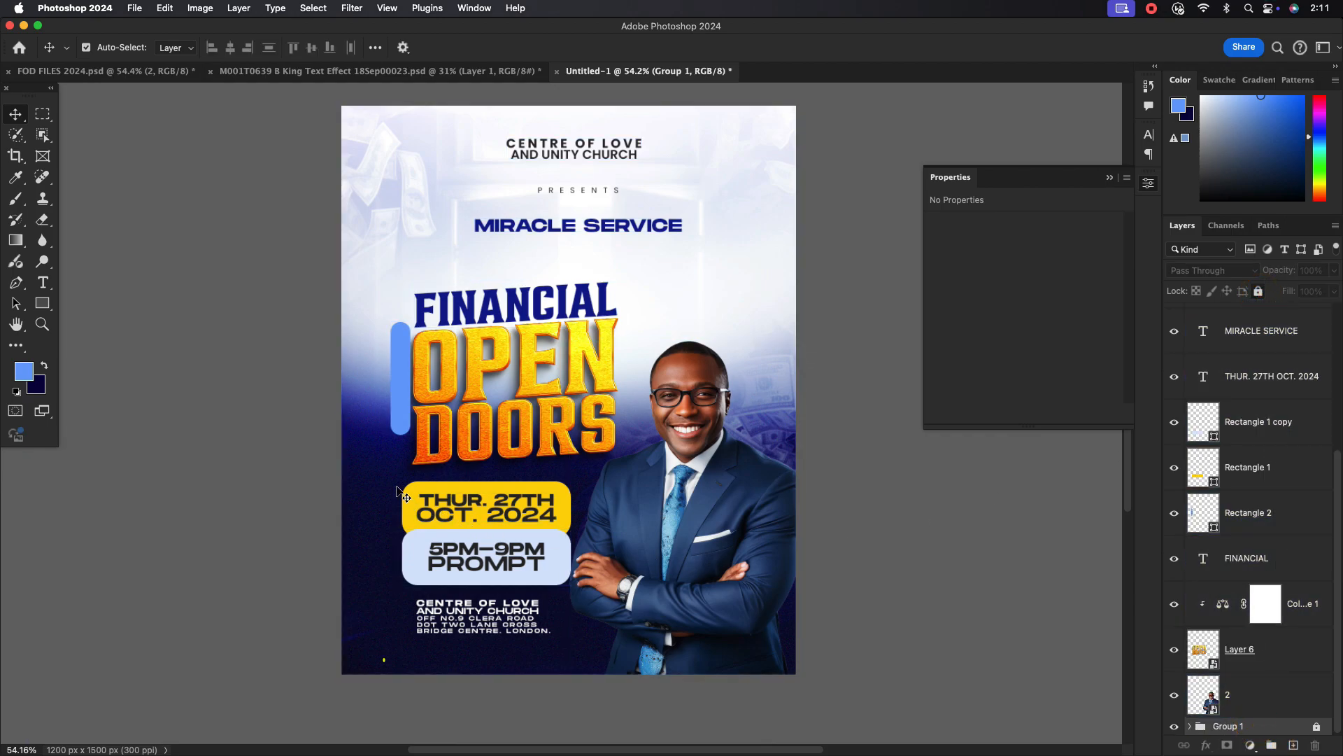
Nudge the venue text left, and shift the date box, time box and venue text together left and slightly down to align with the blue bar.
drag(480, 616, 457, 610)
drag(390, 482, 499, 559)
key(super+z)
click(392, 559)
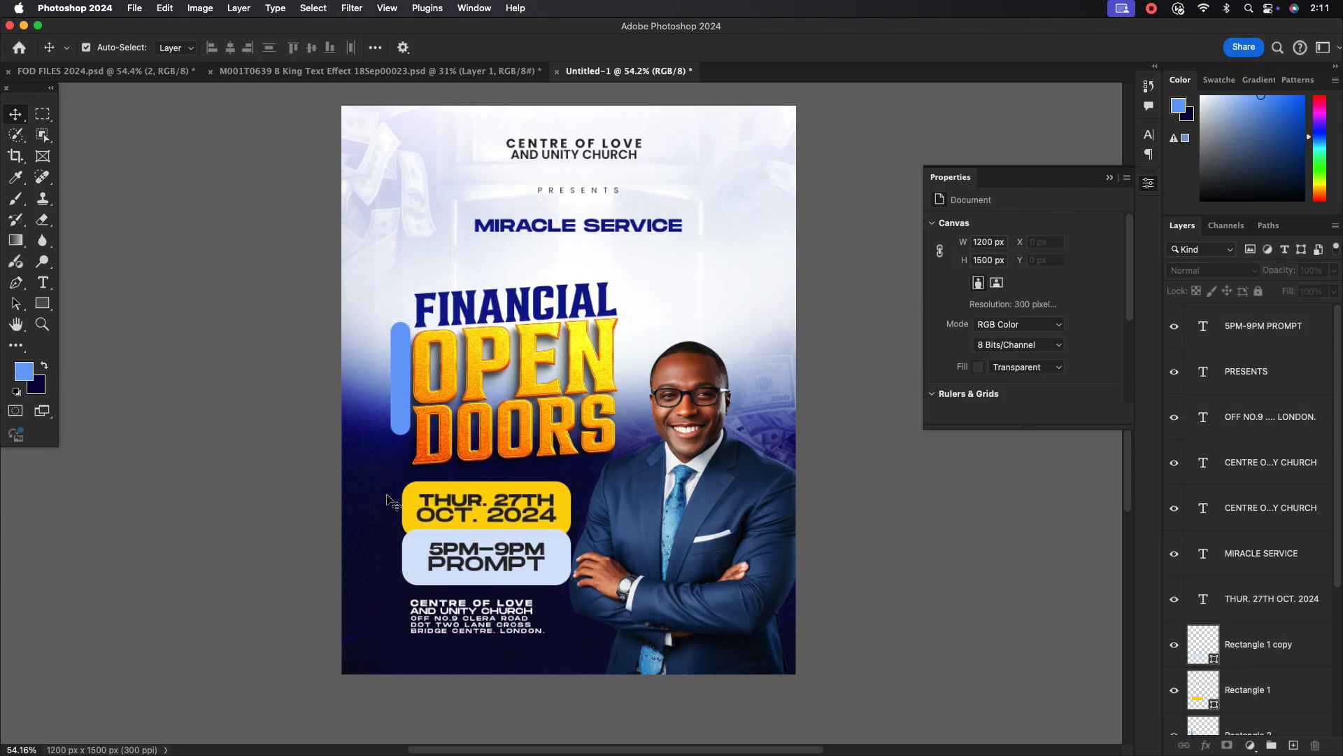
drag(387, 496, 489, 624)
drag(474, 552, 466, 558)
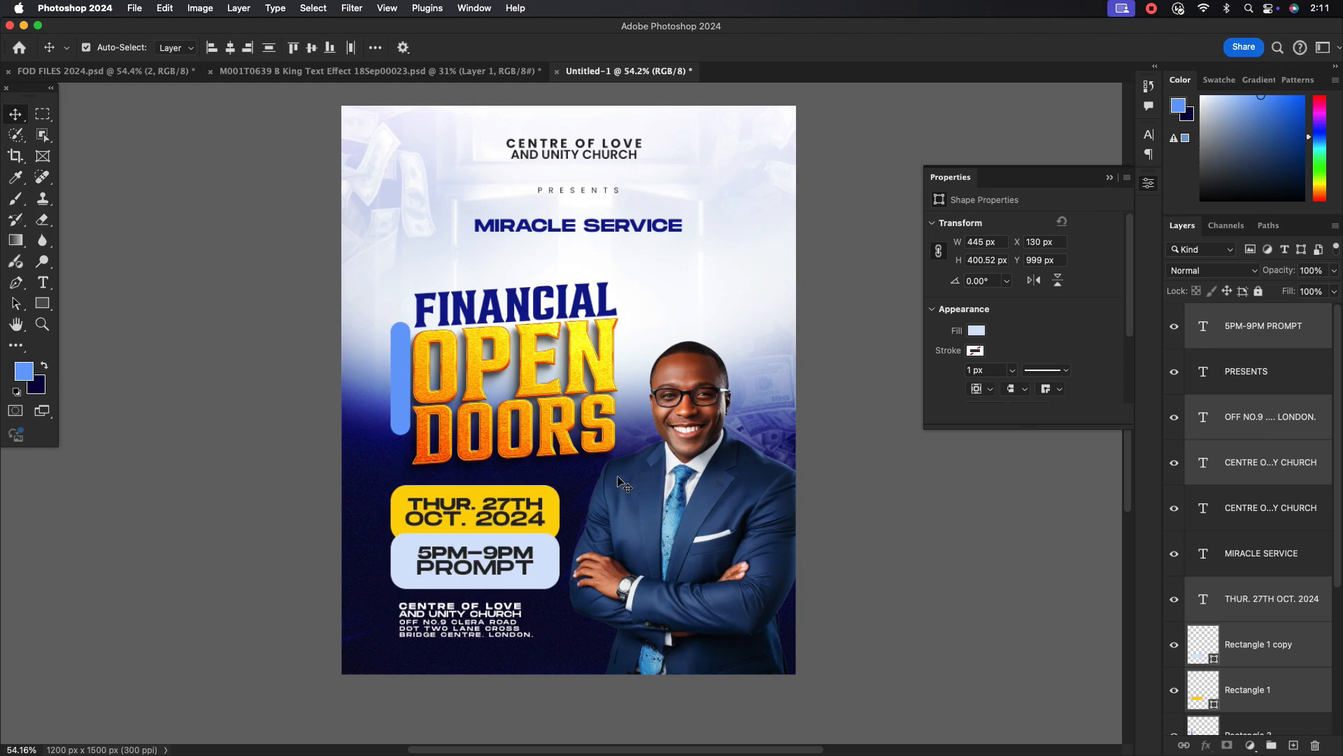
Move the blue vertical bar up beside FINANCIAL OPEN to X 130 px, Y 488 px.
click(361, 566)
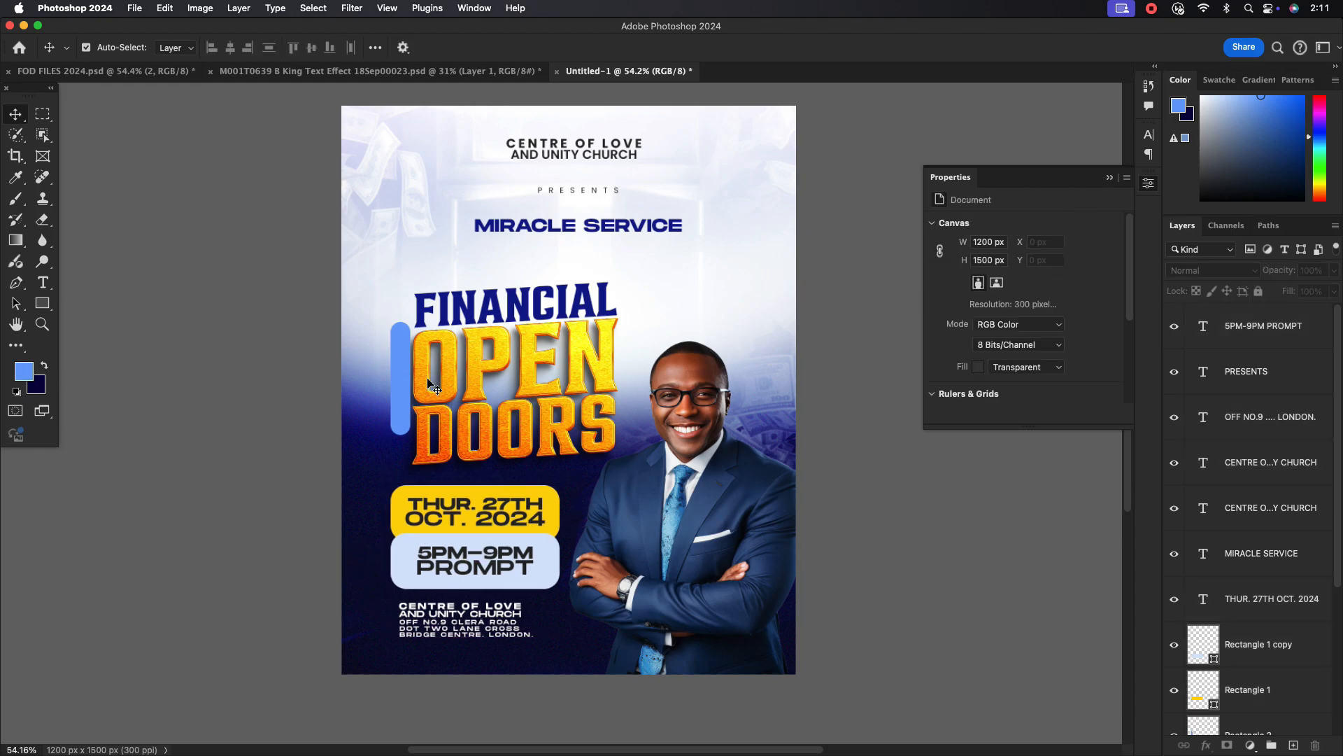
click(403, 385)
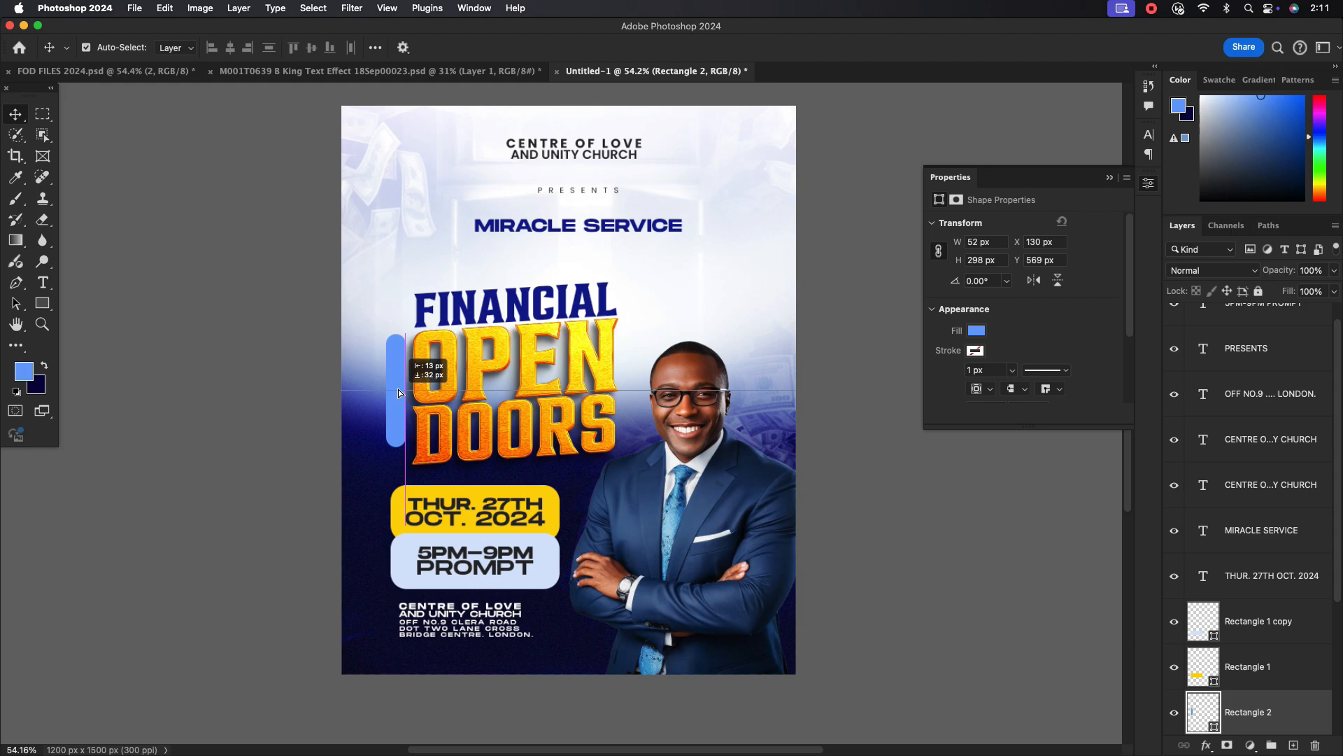
drag(399, 394, 398, 350)
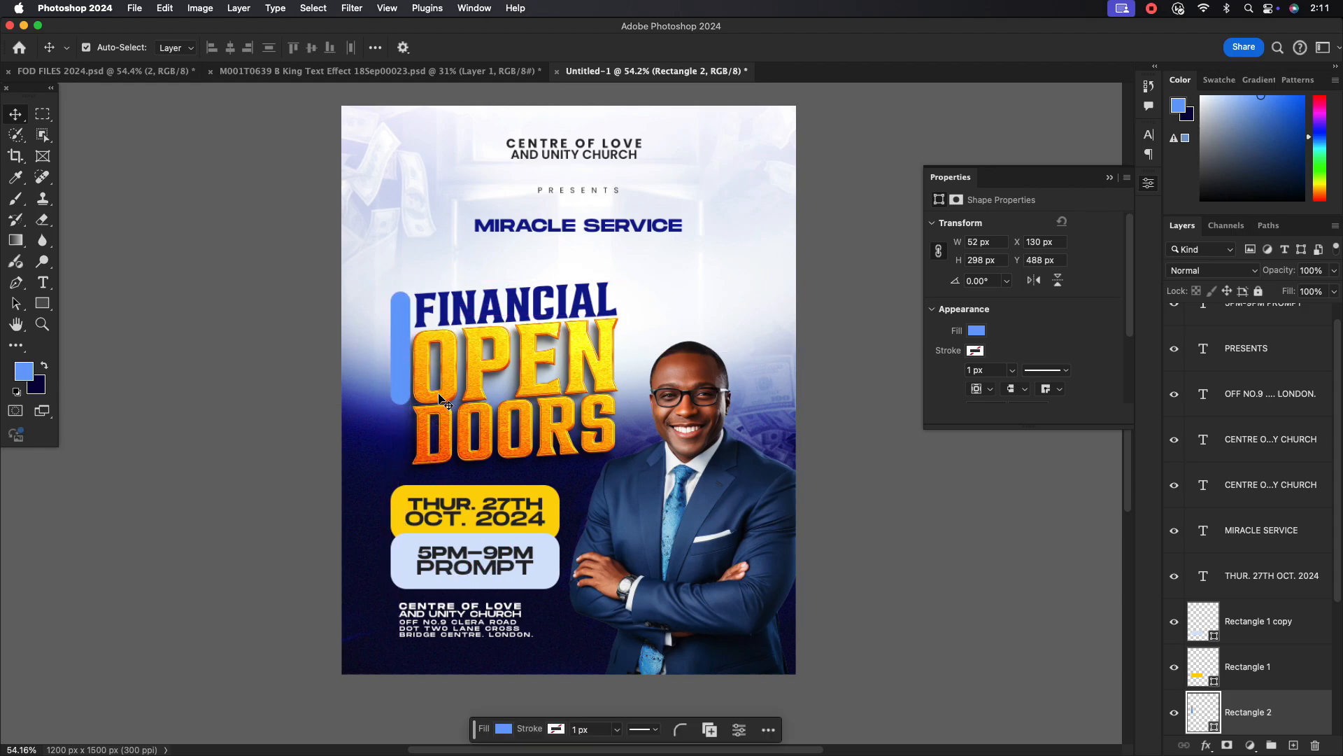
Add the text THEME: in the flyer's upper-left area and move it fully onto the canvas.
click(43, 282)
click(378, 197)
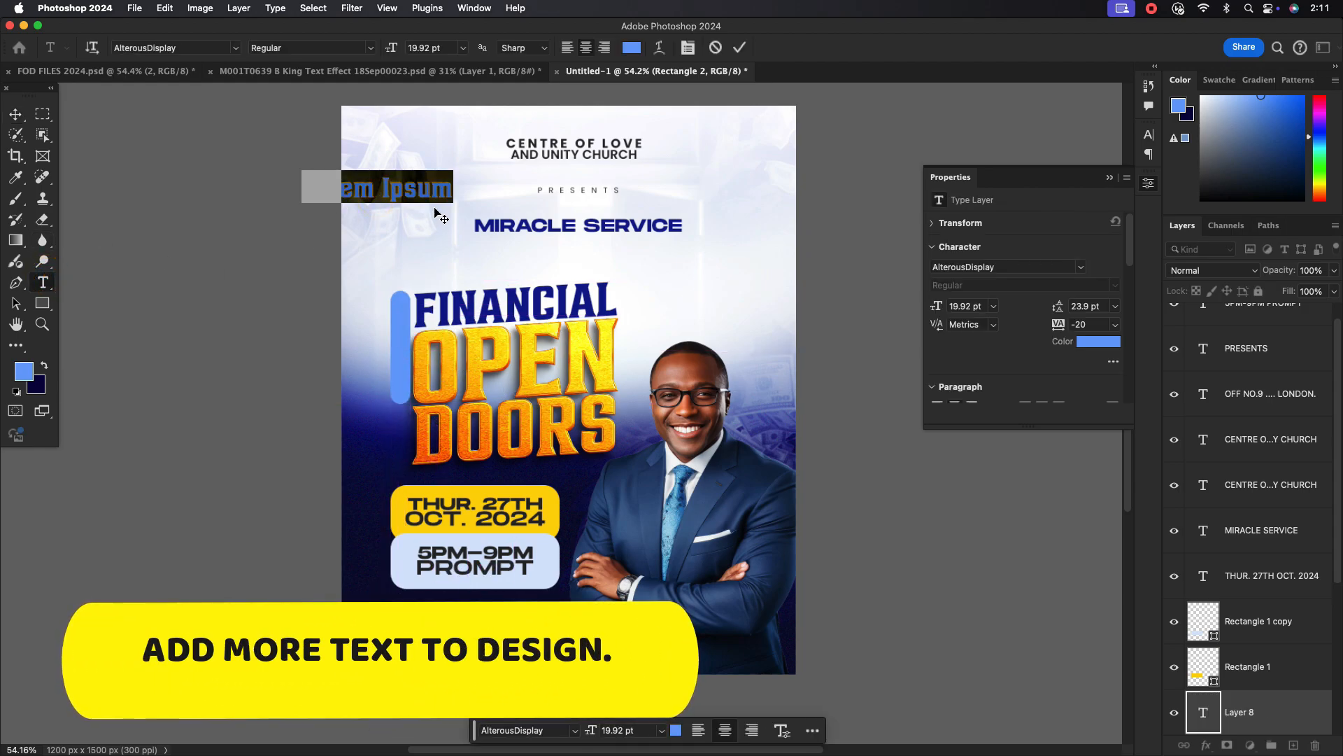
key(BackSpace)
click(16, 114)
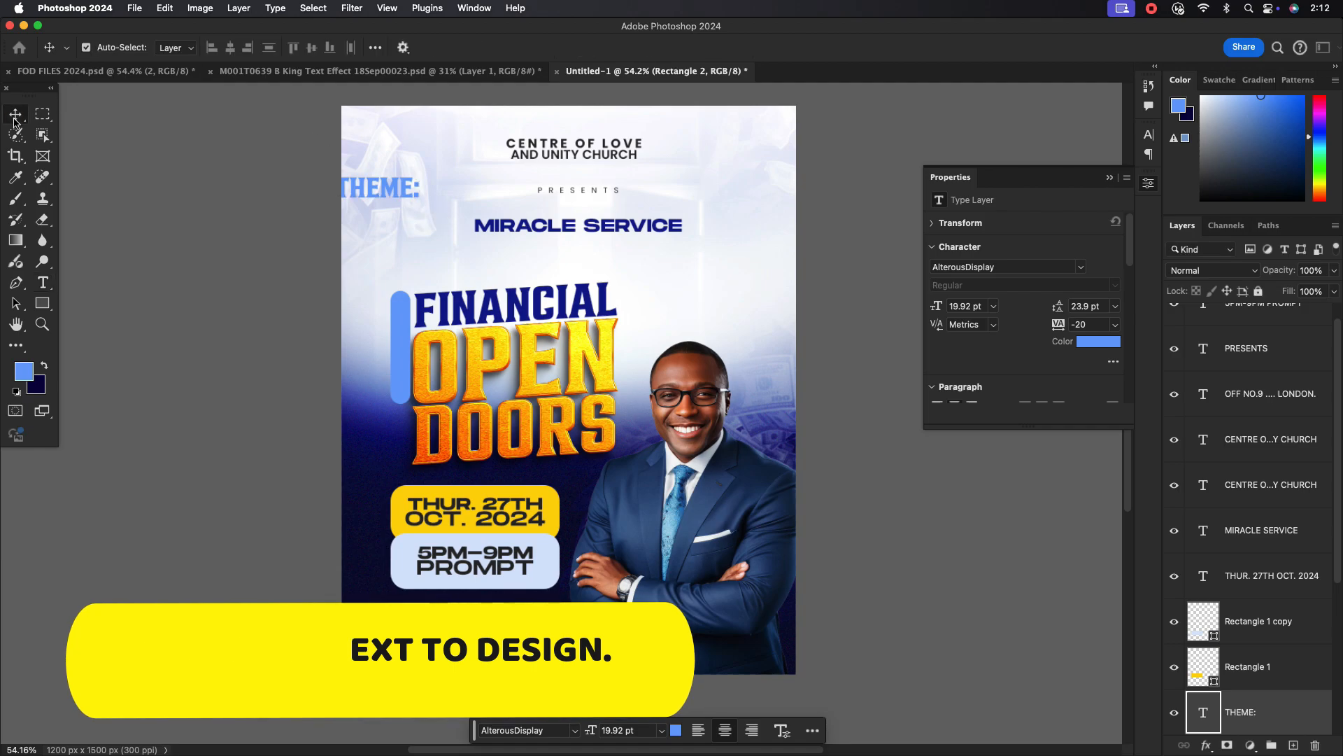
drag(382, 189, 428, 189)
Format the THEME: text in Monument Extended Bold at 6 pt with letter tracking of 800.
click(1148, 135)
drag(1001, 157, 862, 170)
text(monu)
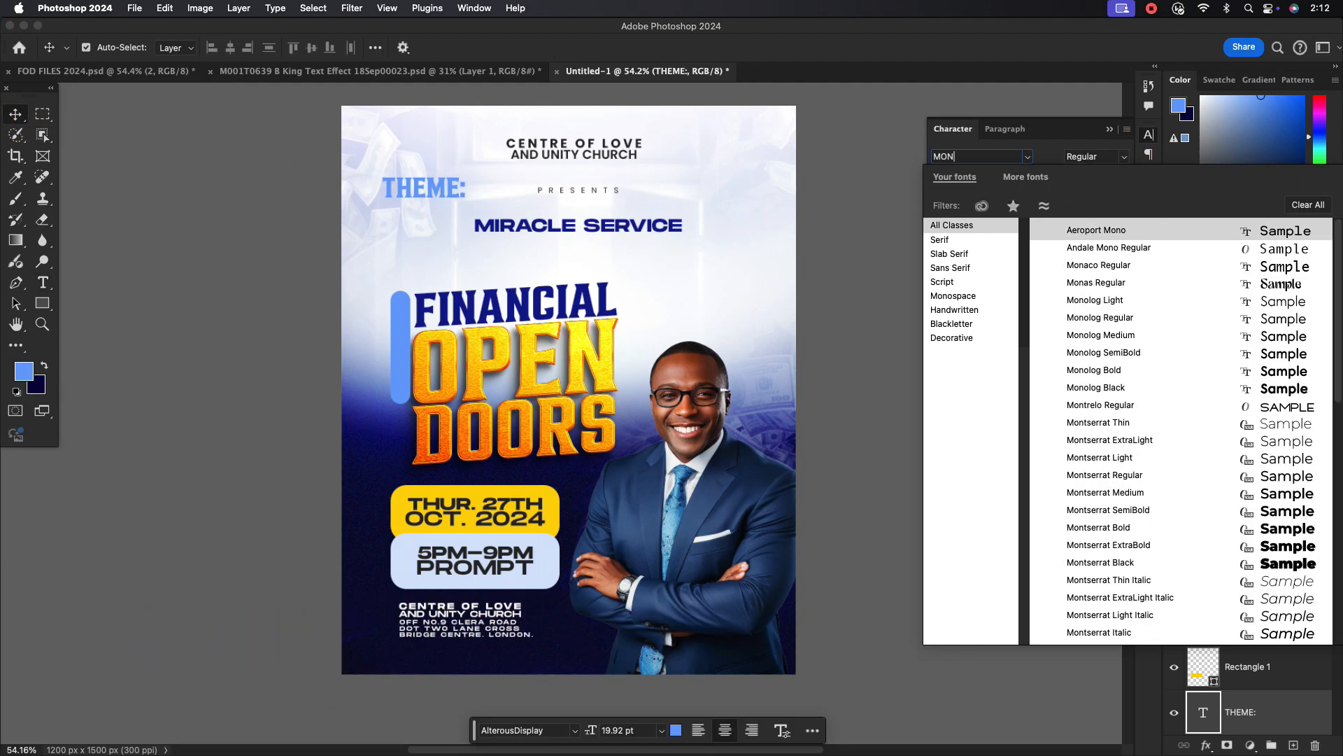
click(1138, 282)
click(1009, 177)
click(975, 203)
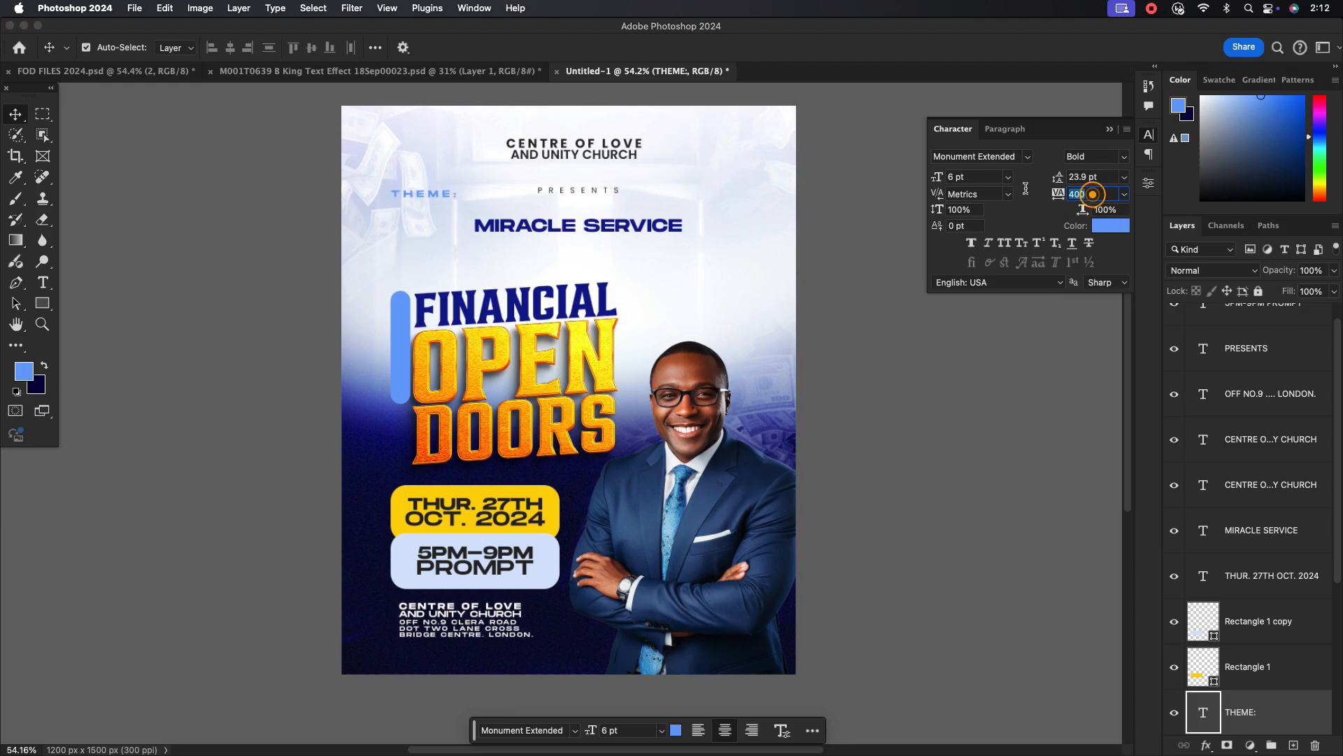
Rotate the THEME: text 90 degrees and place it on the blue vertical bar.
drag(476, 207, 405, 335)
key(ctrl+t)
click(518, 728)
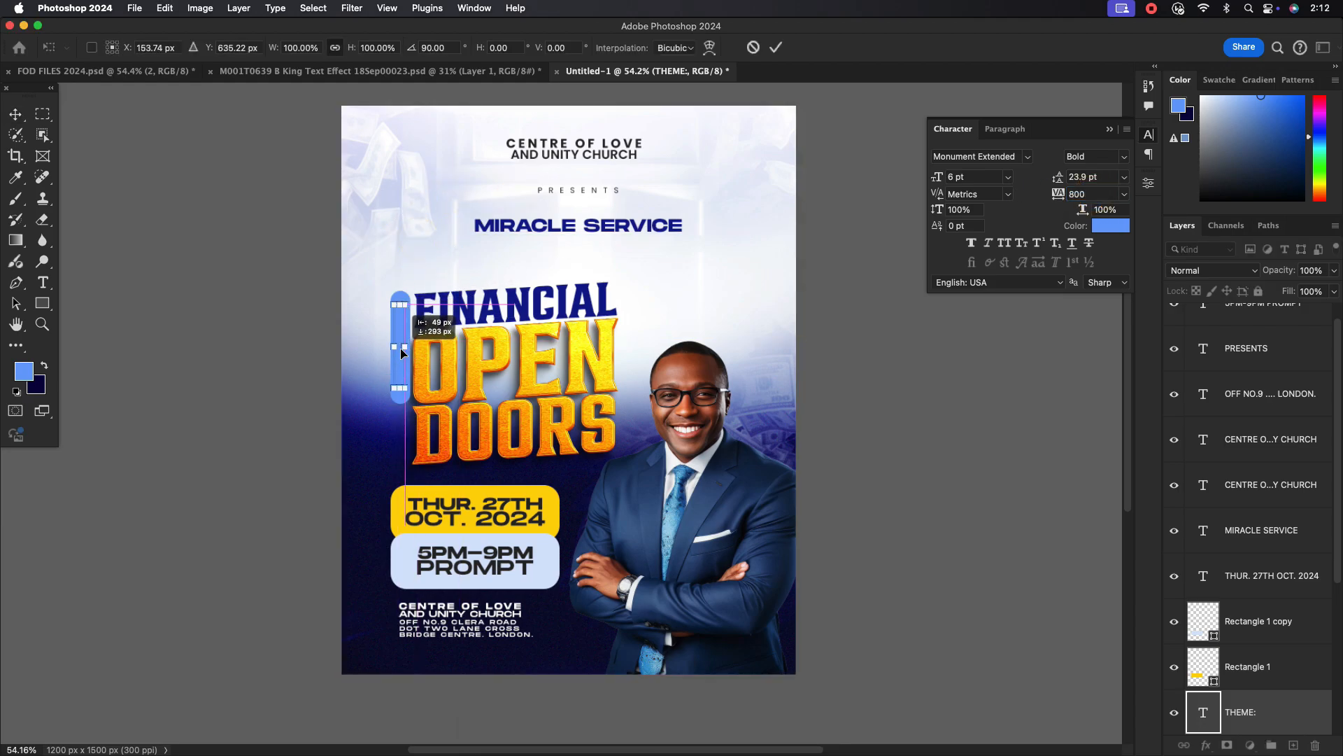
click(775, 47)
Recolour the THEME: text with a dark navy sampled from the flyer.
click(1110, 225)
click(803, 466)
click(974, 319)
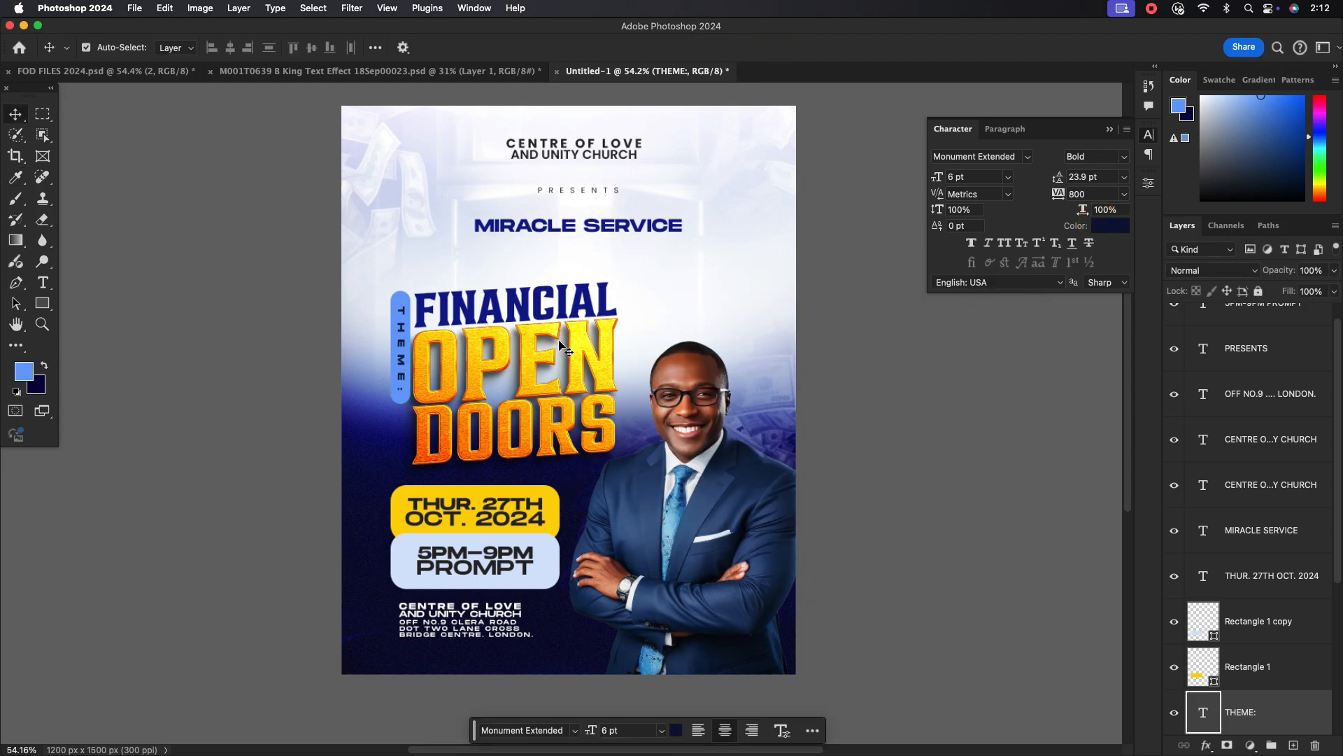
Enlarge the 5PM-9PM PROMPT text to about 120% so it matches the width of the date text.
scroll(560, 346, down, 2)
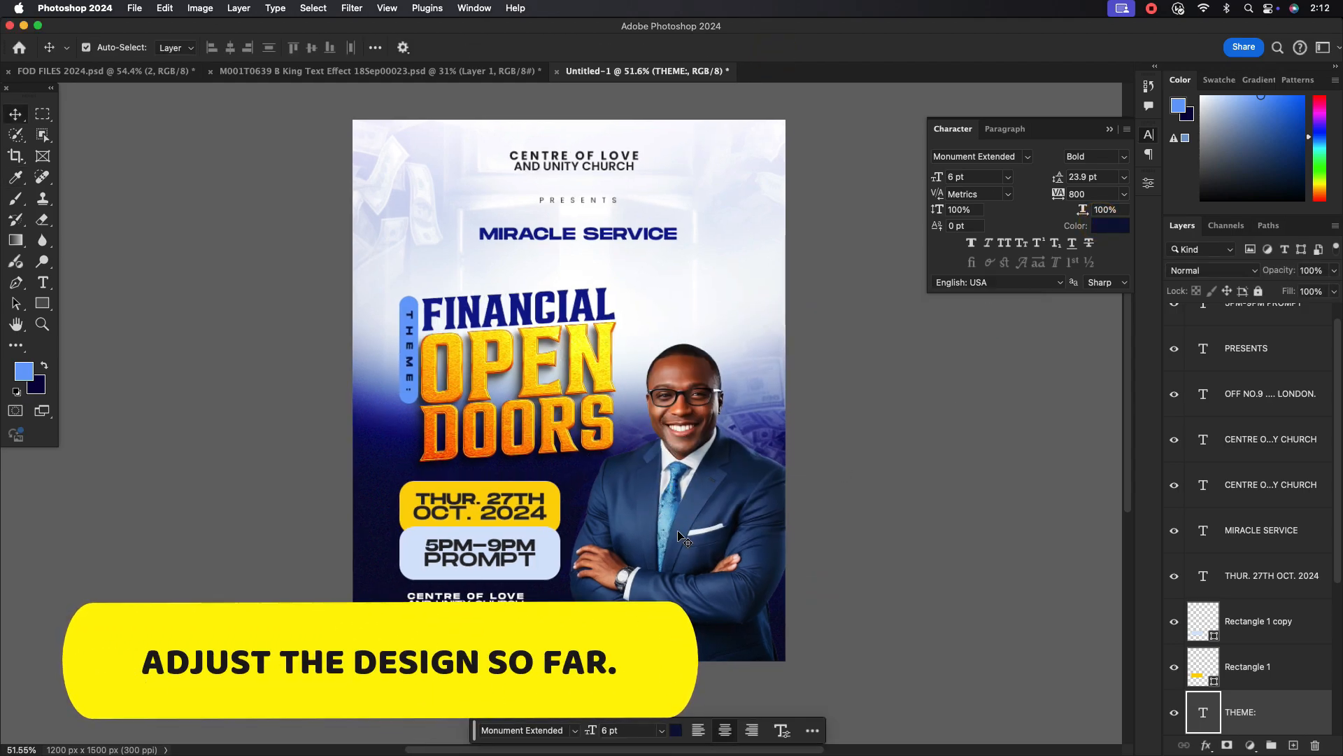
scroll(657, 420, right, 2)
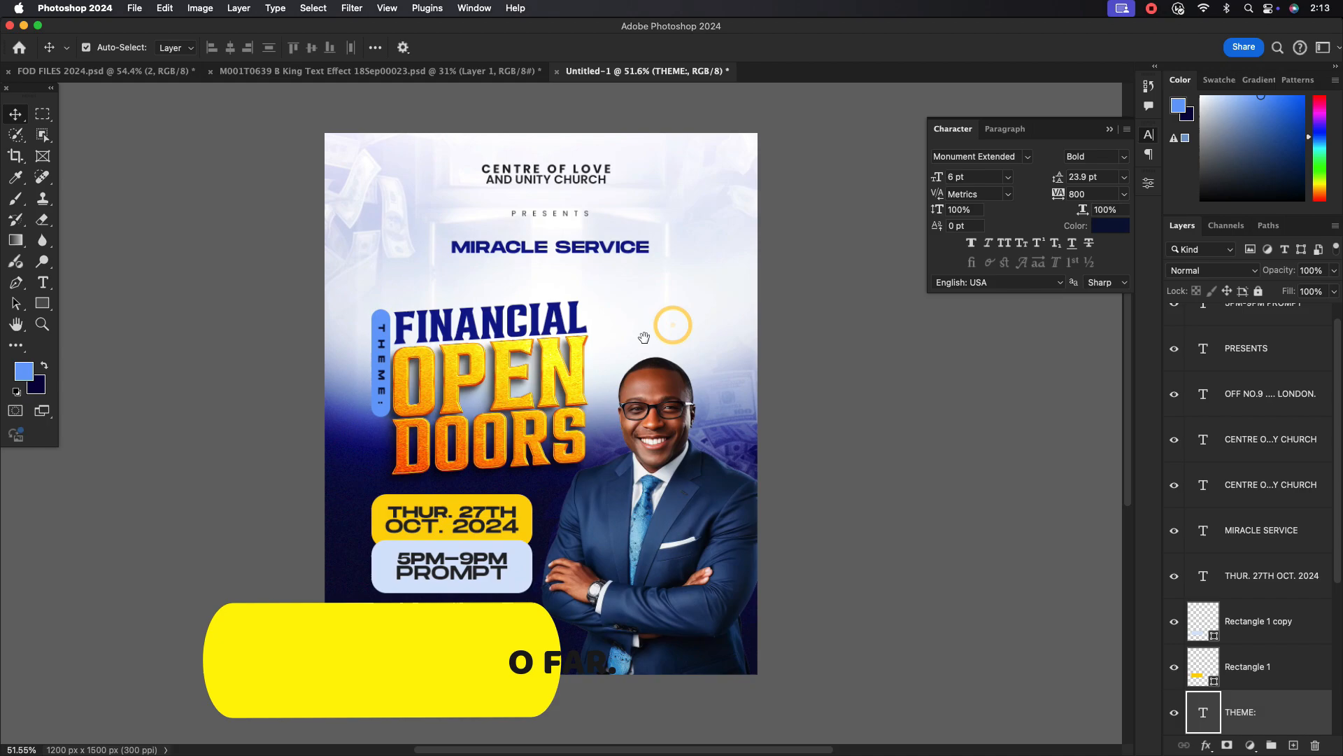
click(467, 559)
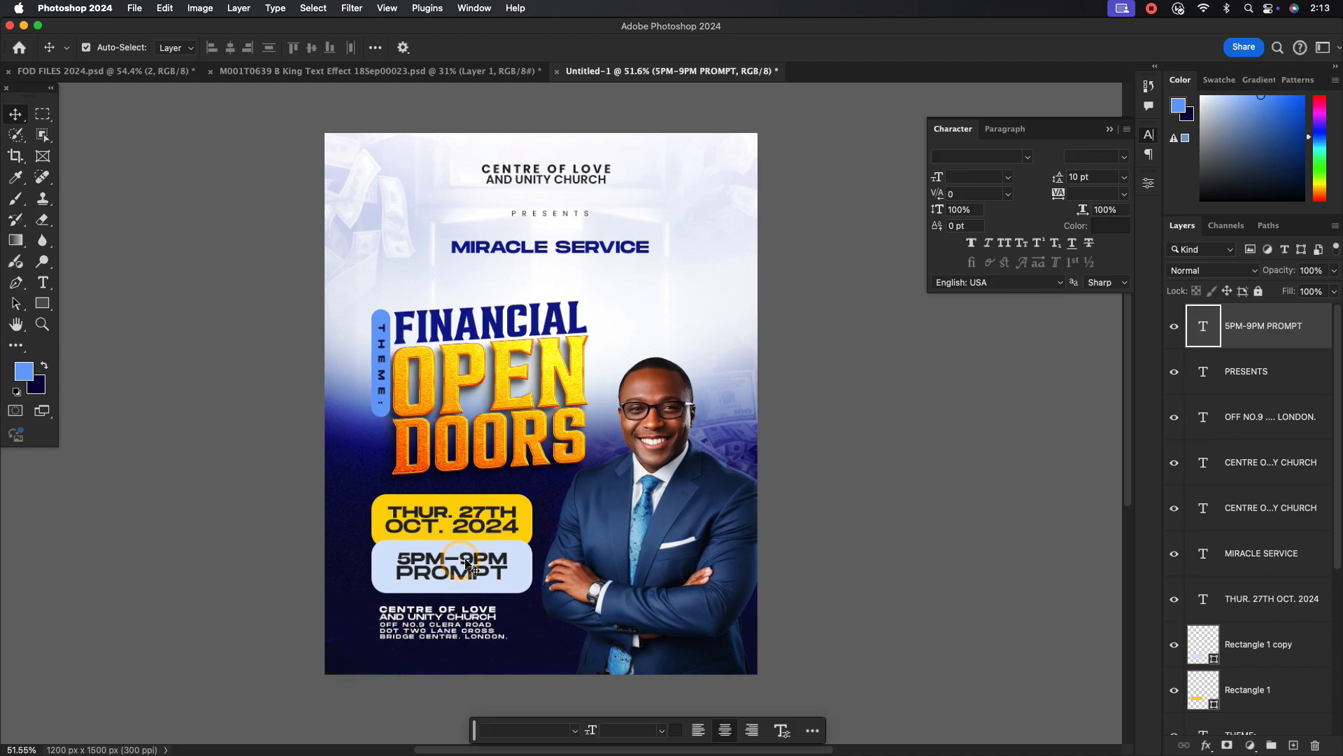
key(super+t)
drag(510, 566, 520, 566)
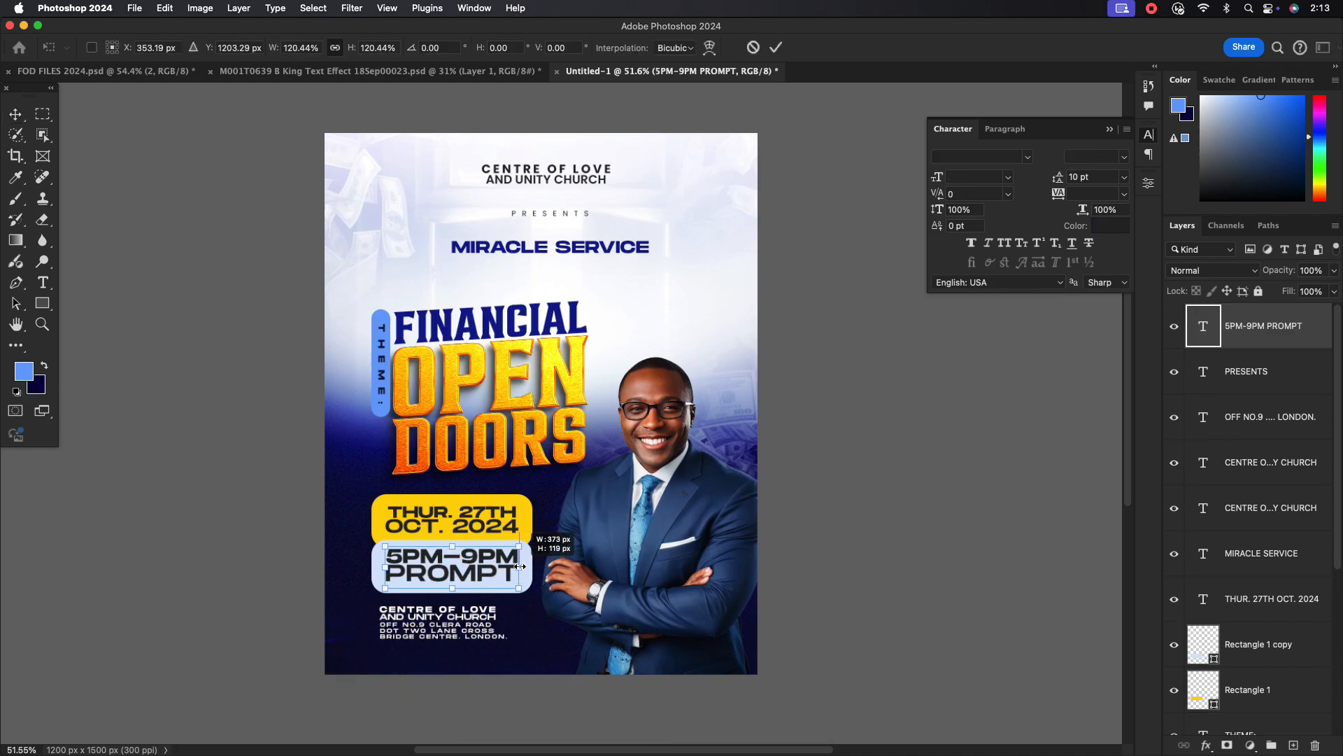
click(776, 48)
Enlarge the church name and address block under the time box to nearly the box's width.
click(453, 513)
scroll(506, 537, down, 1)
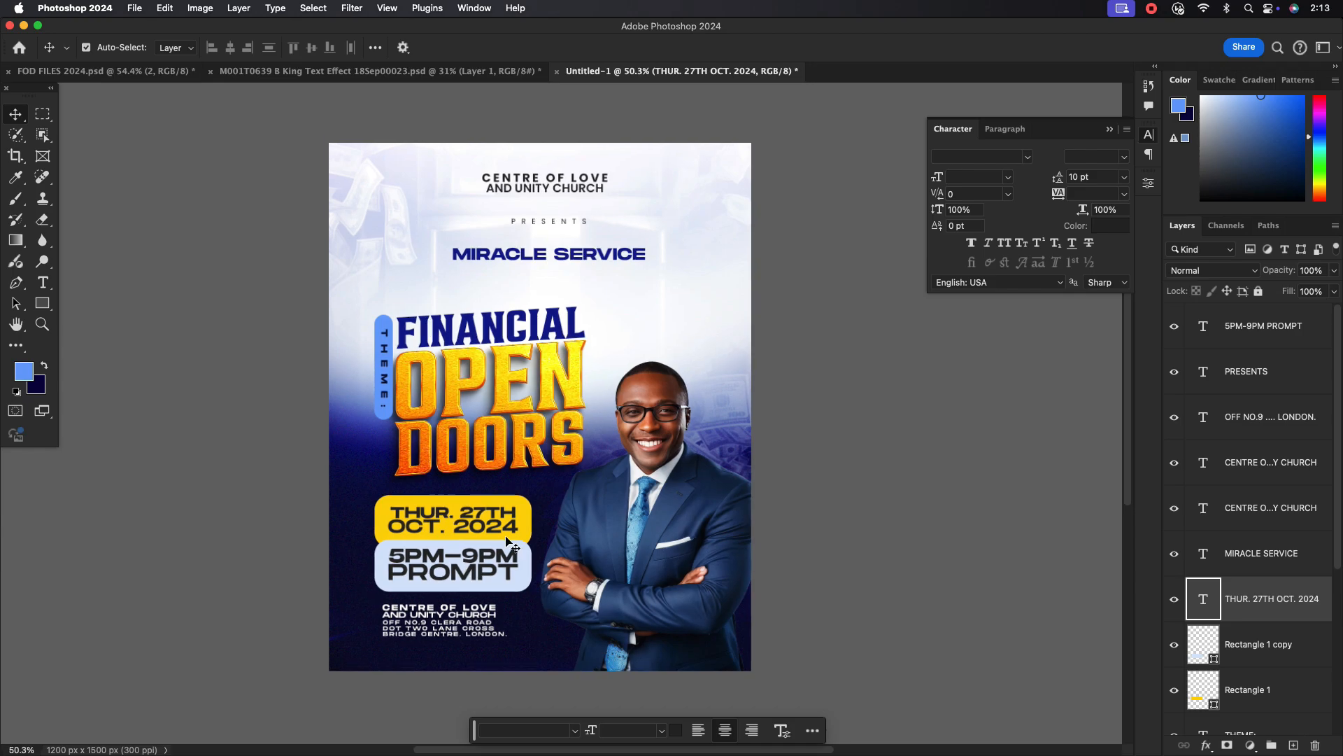
click(378, 614)
shift+click(474, 617)
key(super+t)
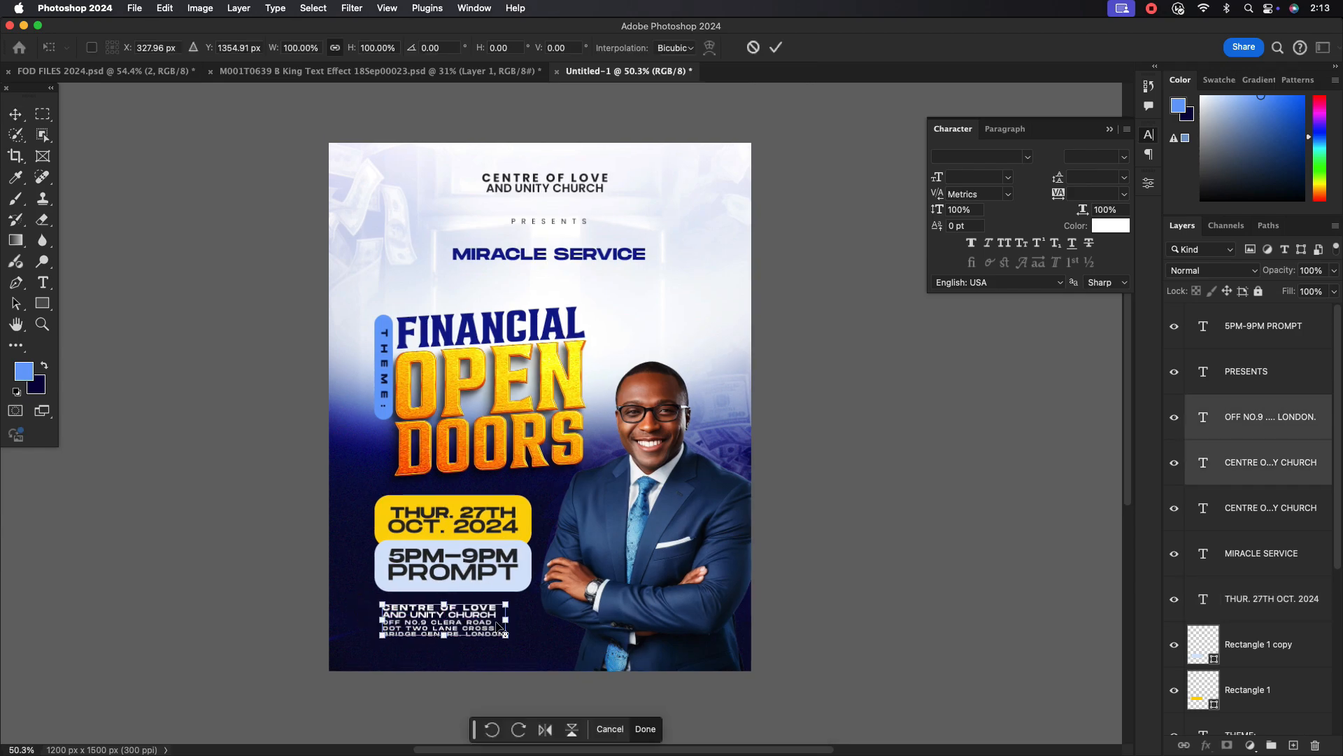
mouse_move(501, 620)
mouse_down()
mouse_move(521, 619)
mouse_move(482, 625)
mouse_up()
click(776, 48)
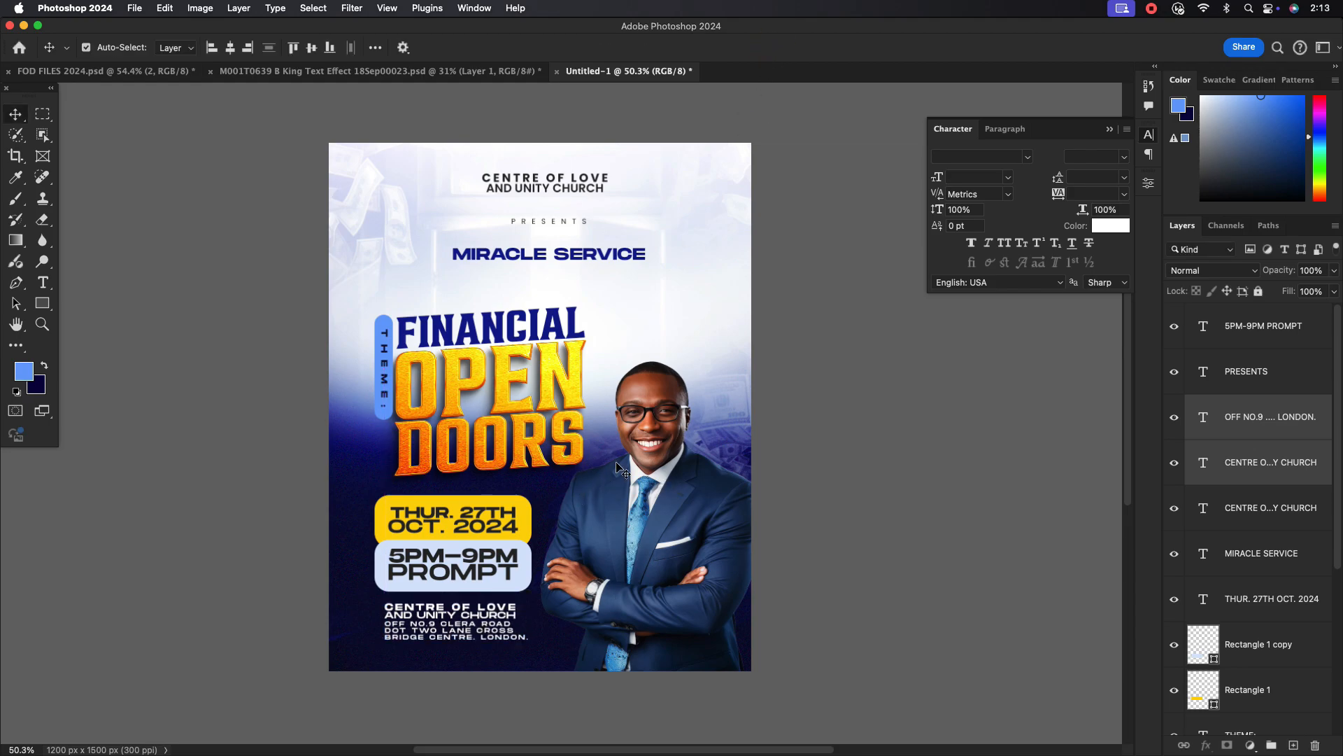
Recolour the vertical THEME bar with a brighter light blue based on a colour sampled from the pastor's tie.
click(384, 419)
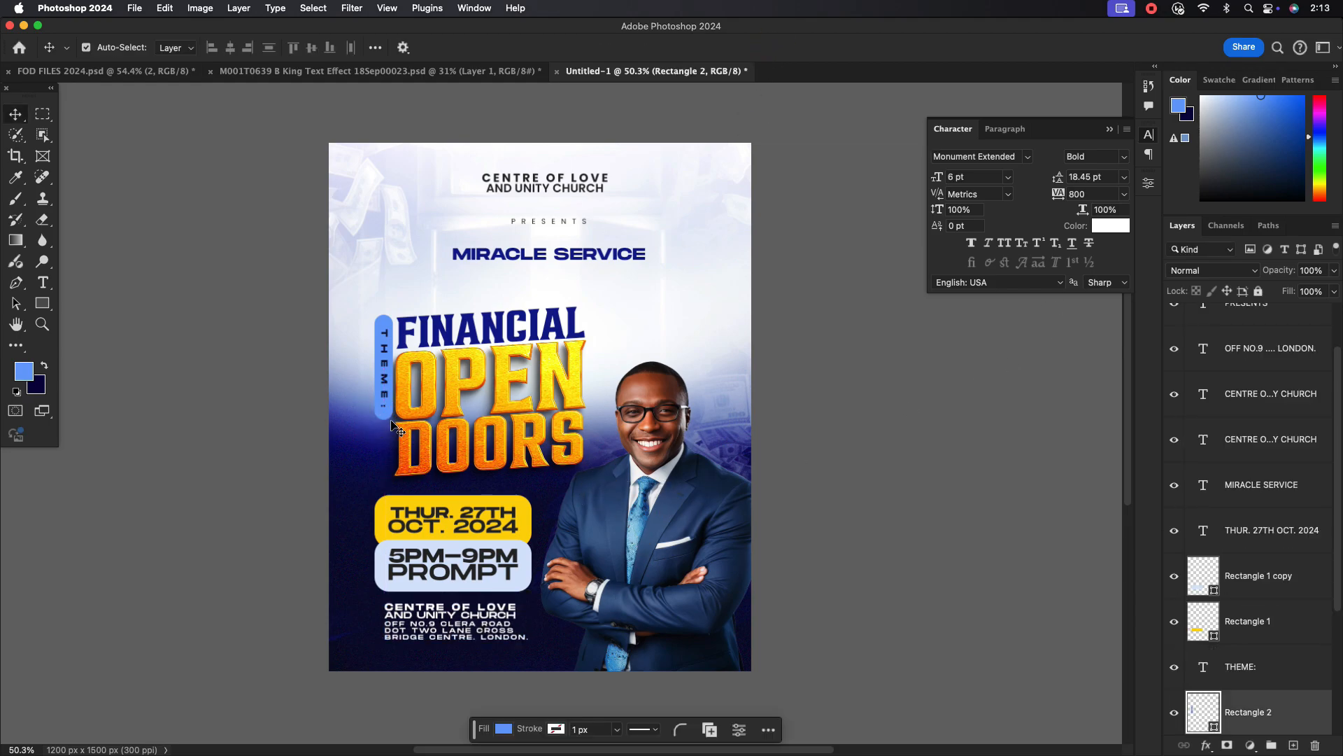
double_click(1199, 718)
click(642, 536)
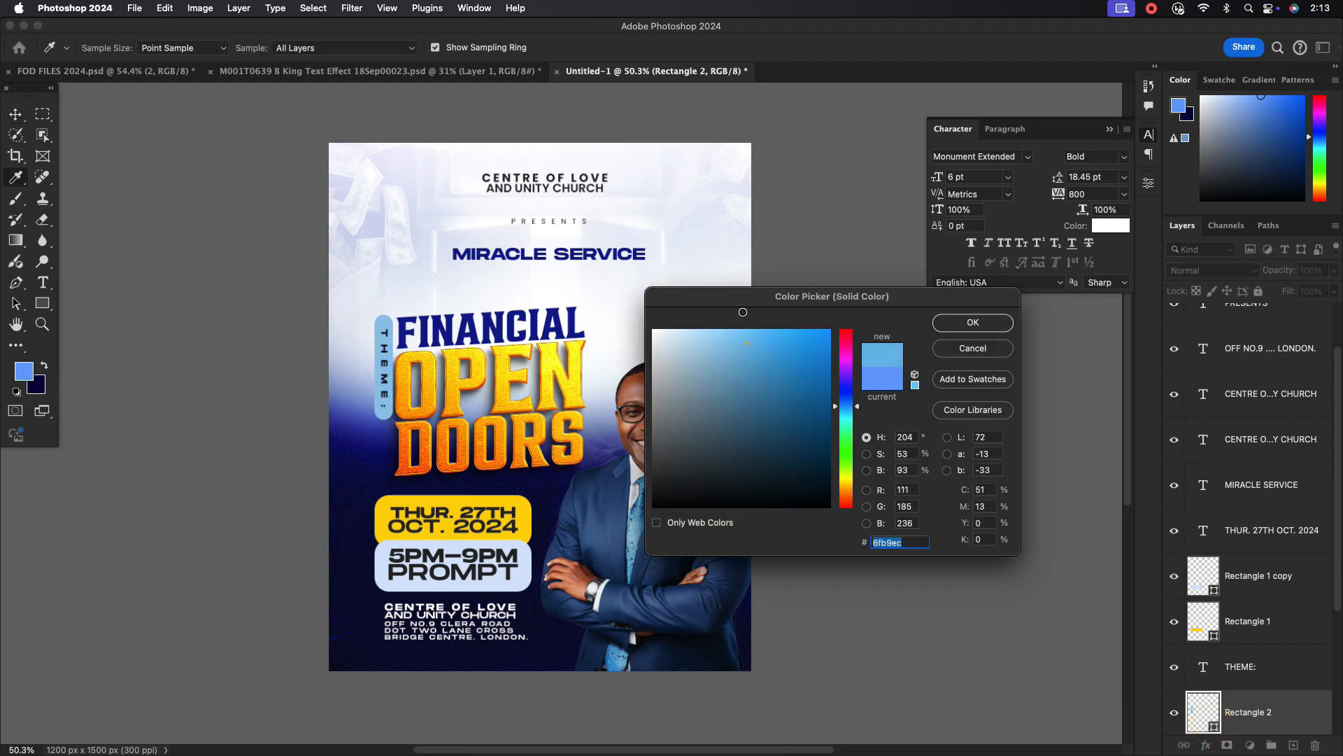
click(969, 324)
Recolour the 5PM-9PM PROMPT box with the light blue sampled from the THEME bar.
click(531, 575)
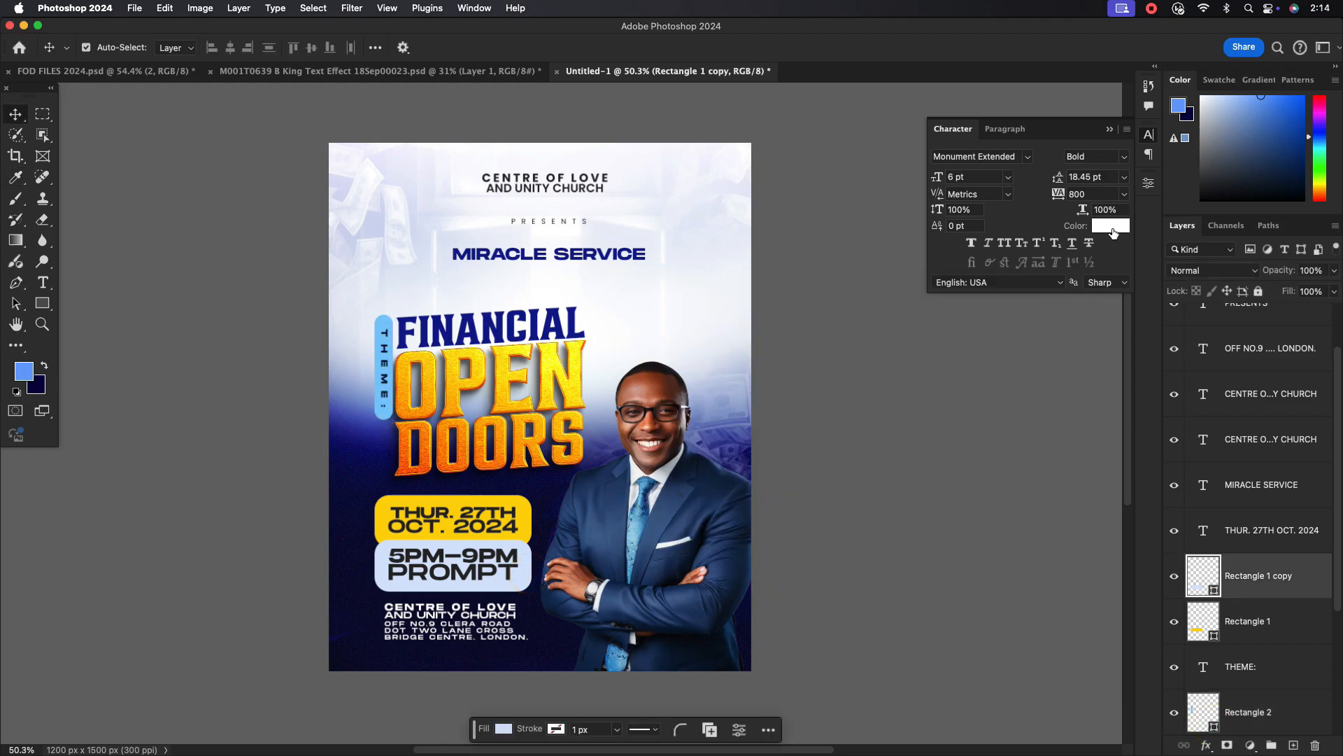
double_click(1198, 576)
click(381, 414)
click(969, 323)
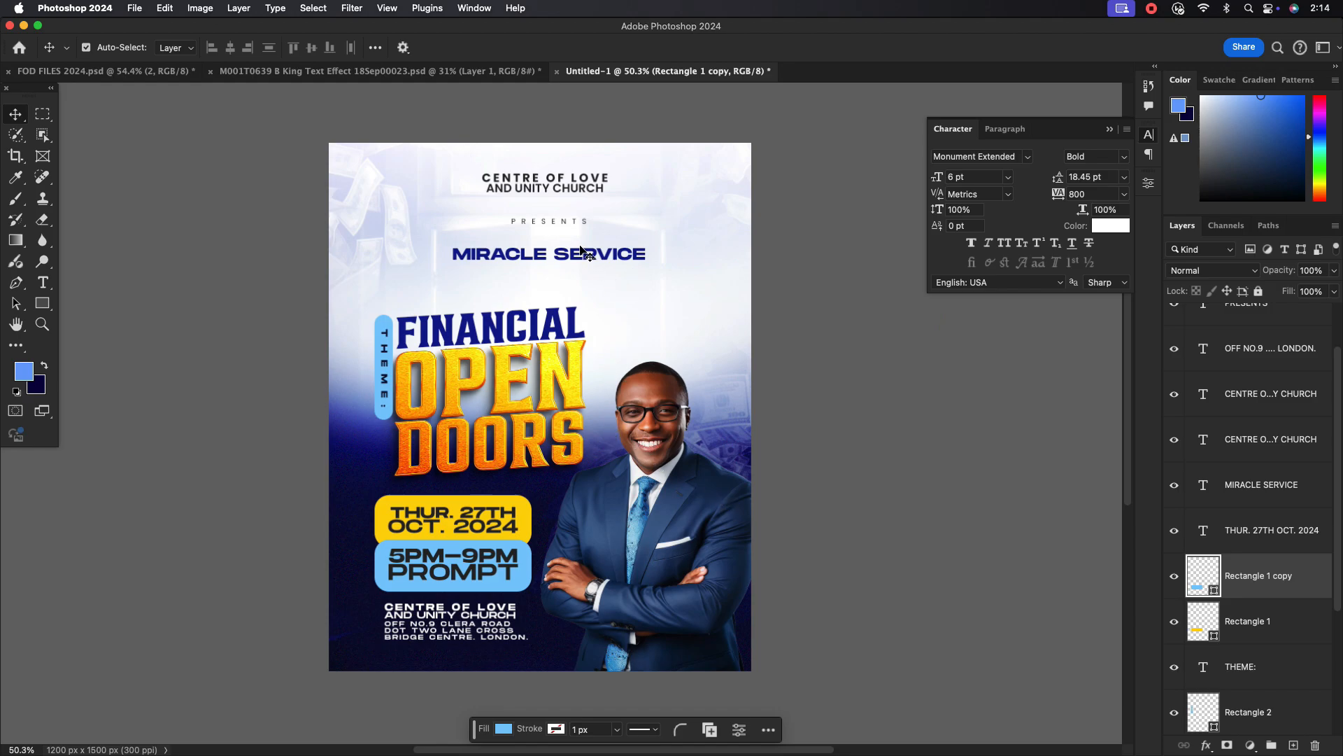
Set the header's letter spacing to 600 for CENTRE OF LOVE and 200 for AND UNITY CHURCH, and shift PRESENTS into line beneath it.
drag(566, 190, 567, 182)
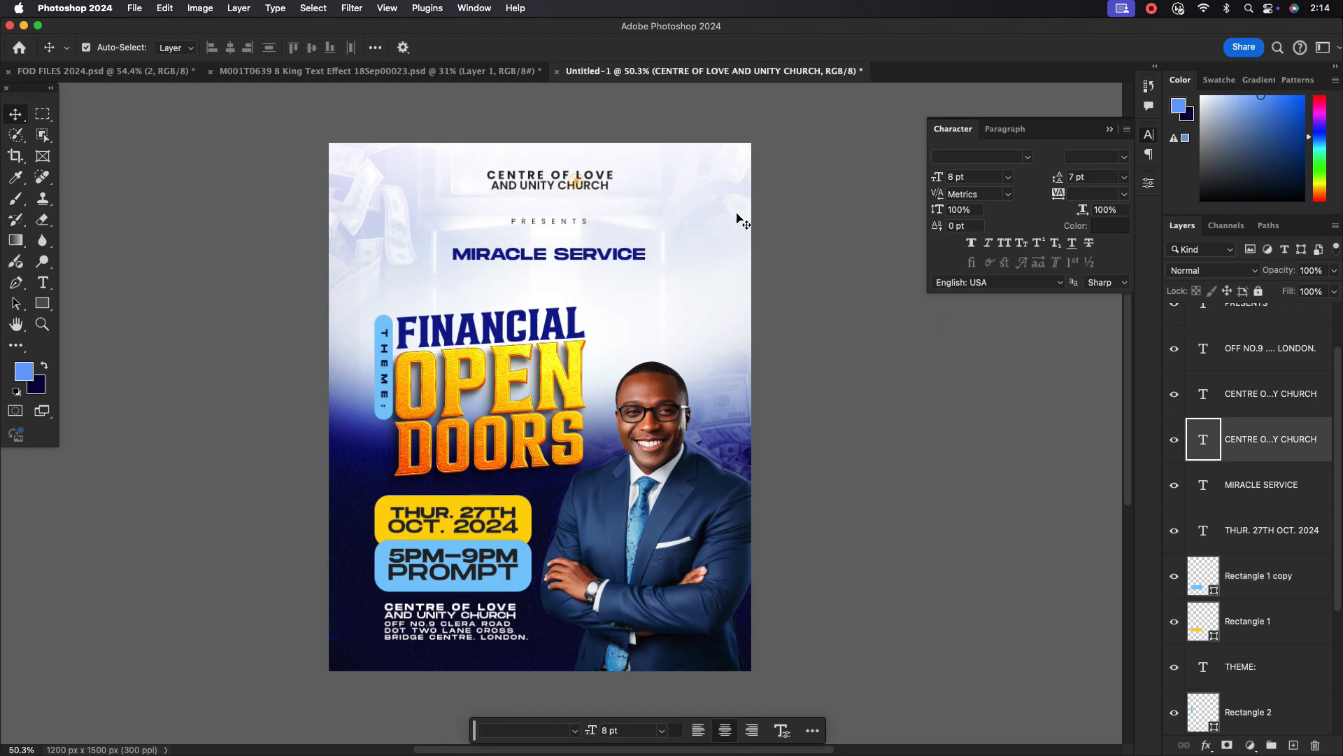
double_click(612, 173)
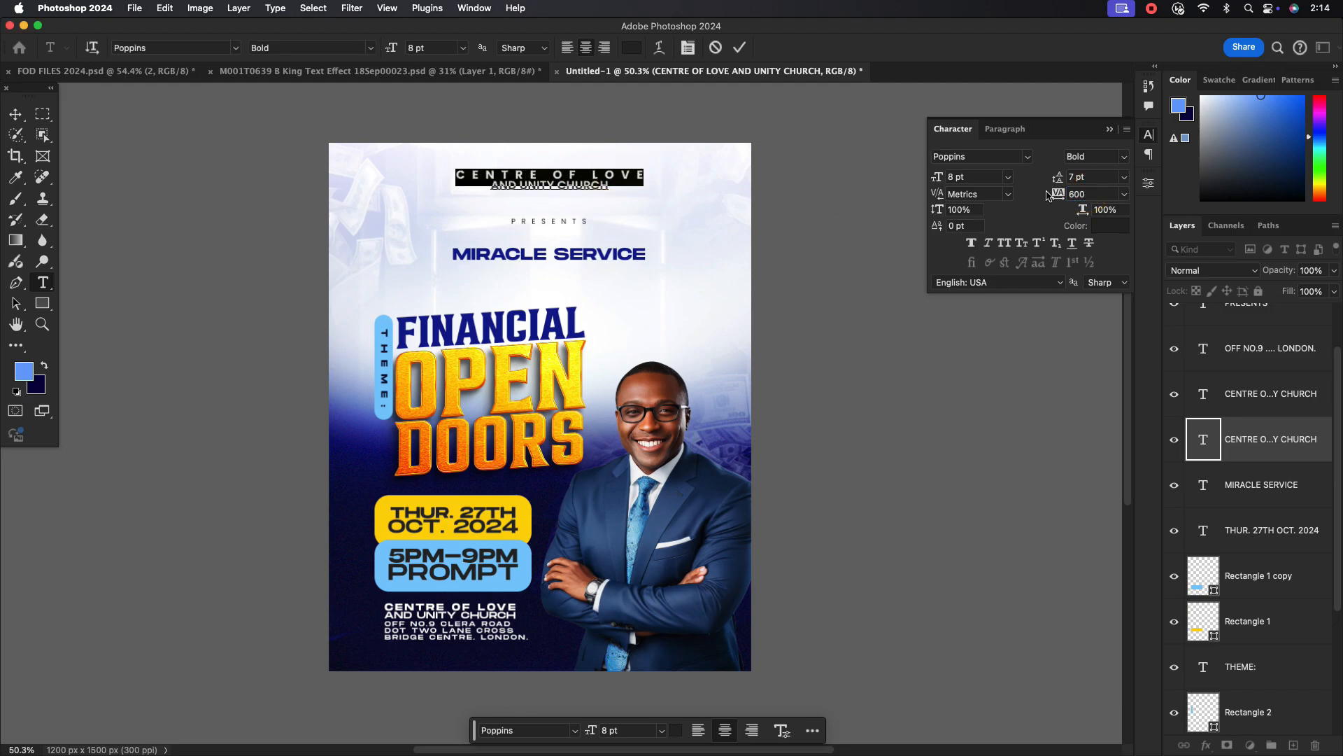
drag(616, 189, 564, 187)
click(1124, 195)
click(1094, 416)
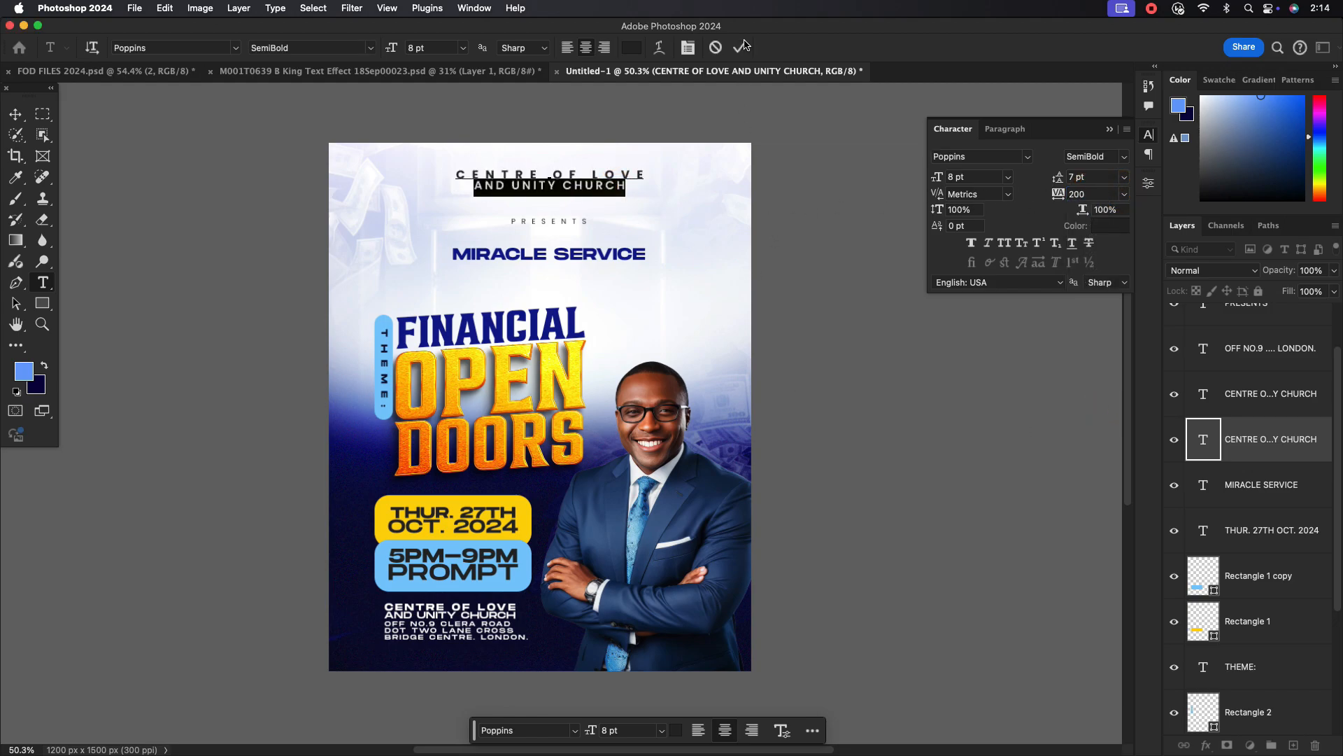
click(740, 48)
drag(549, 222, 540, 222)
click(559, 179)
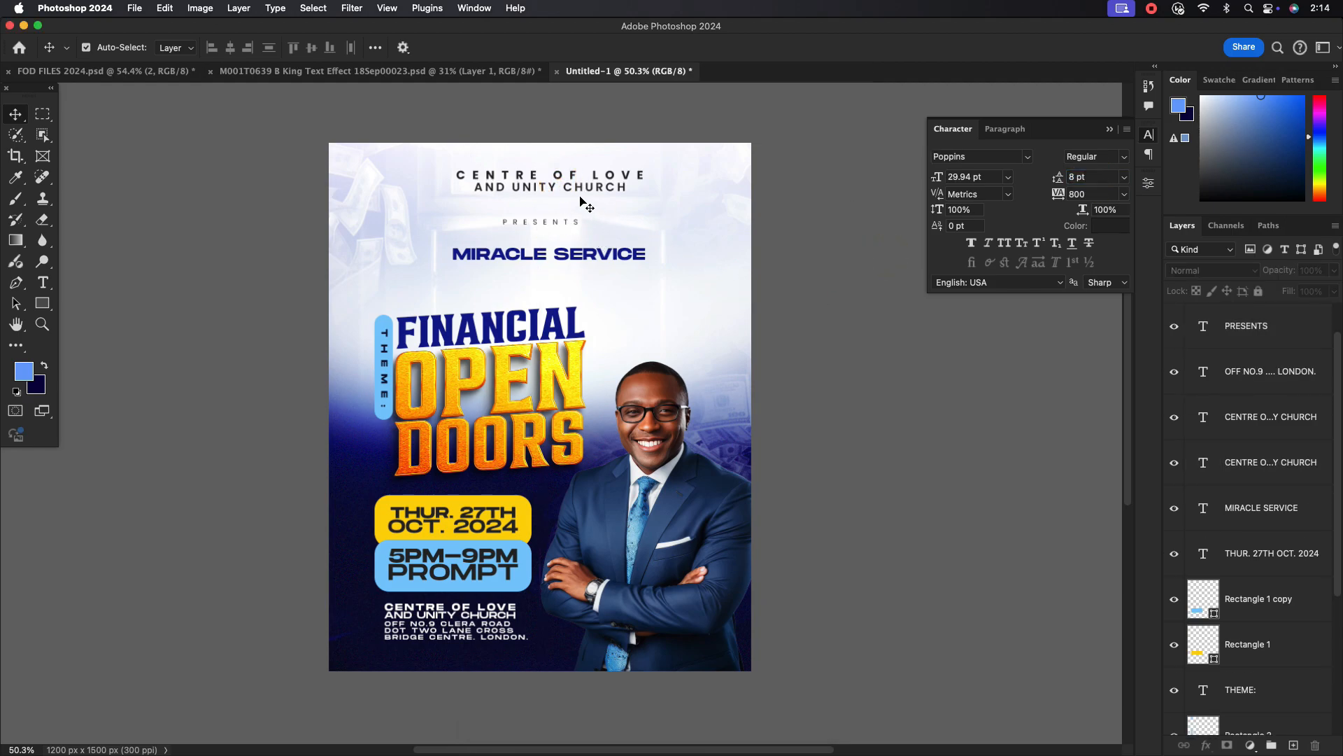
Draw a 433 by 97 px rectangle across the pastor's lower torso and round its corners to 48.5 px.
click(699, 500)
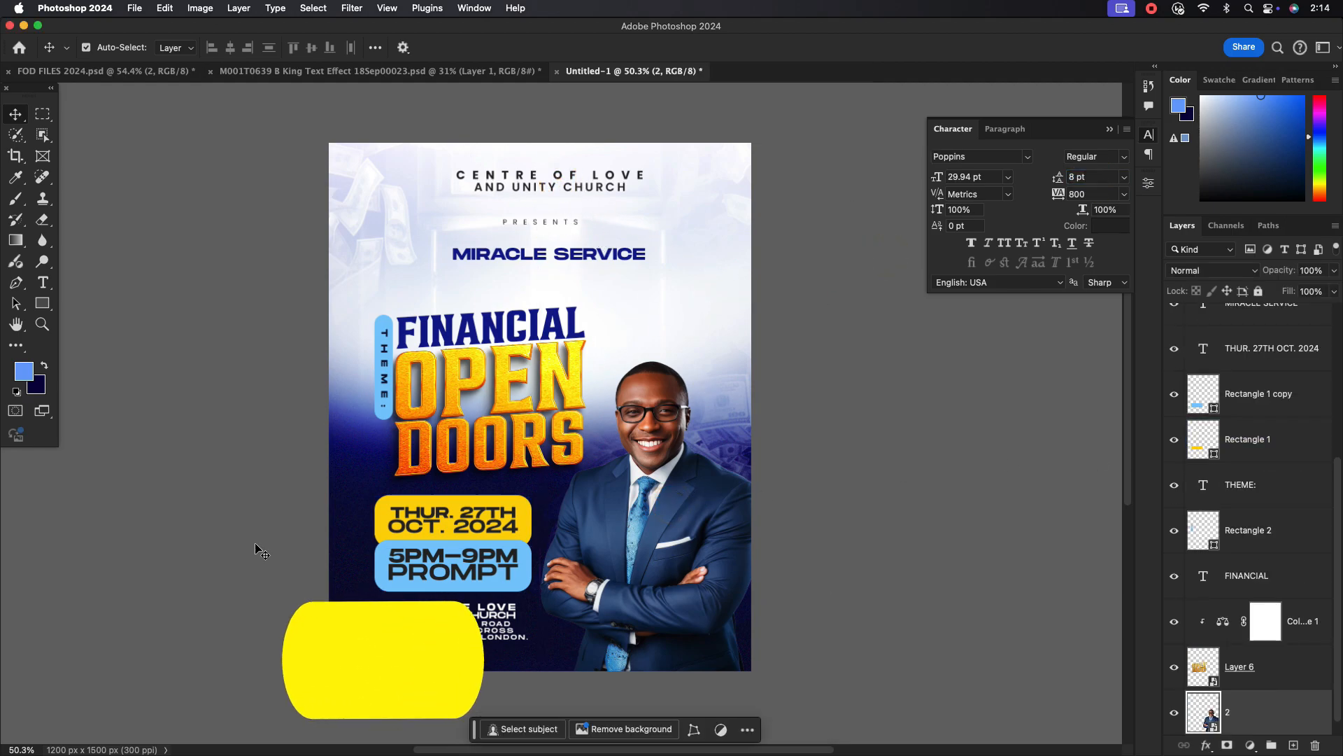
key(u)
drag(571, 605, 724, 639)
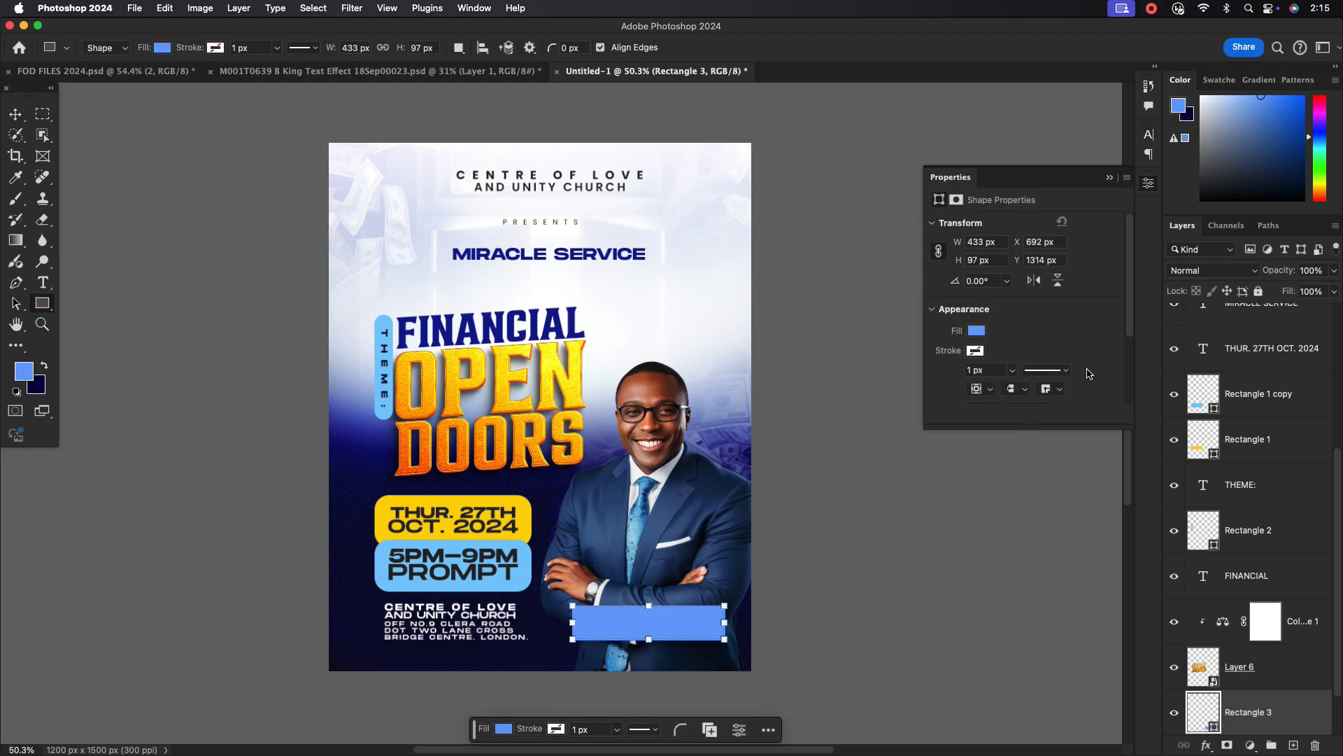
click(14, 115)
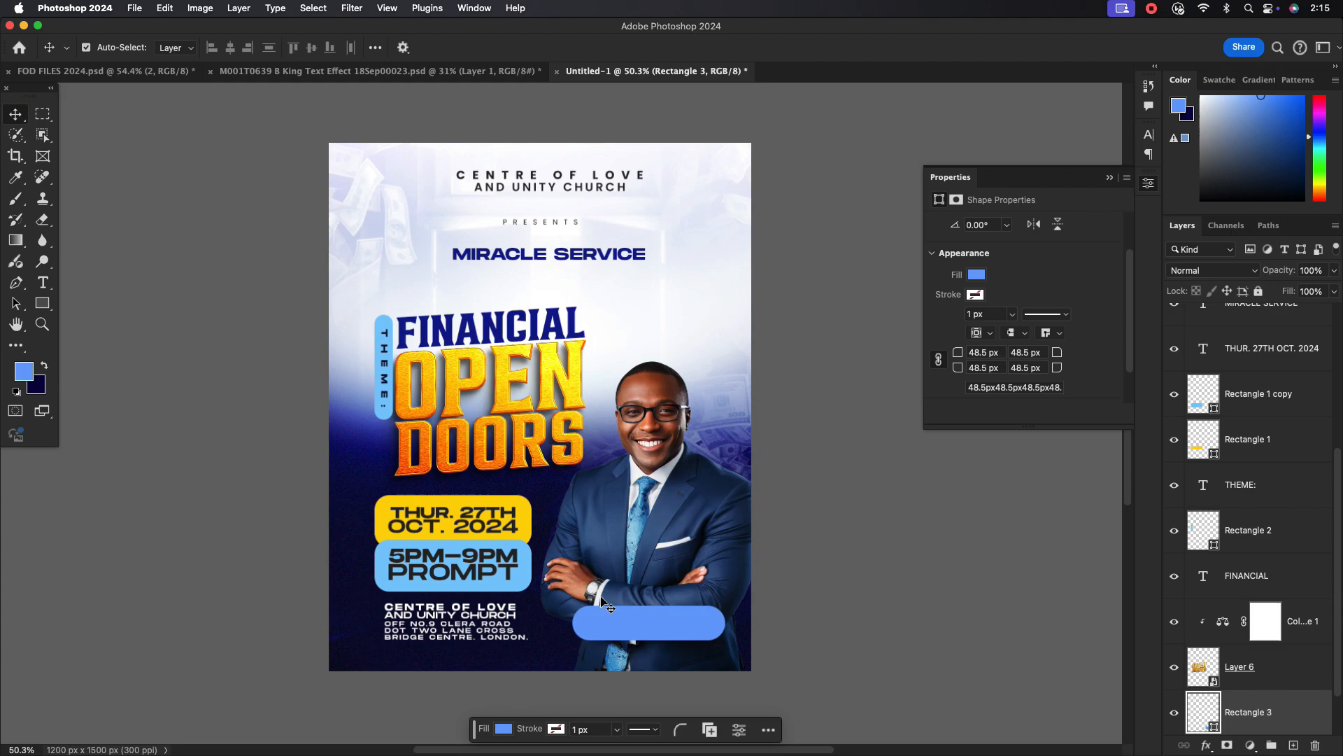
click(638, 618)
drag(639, 619, 642, 619)
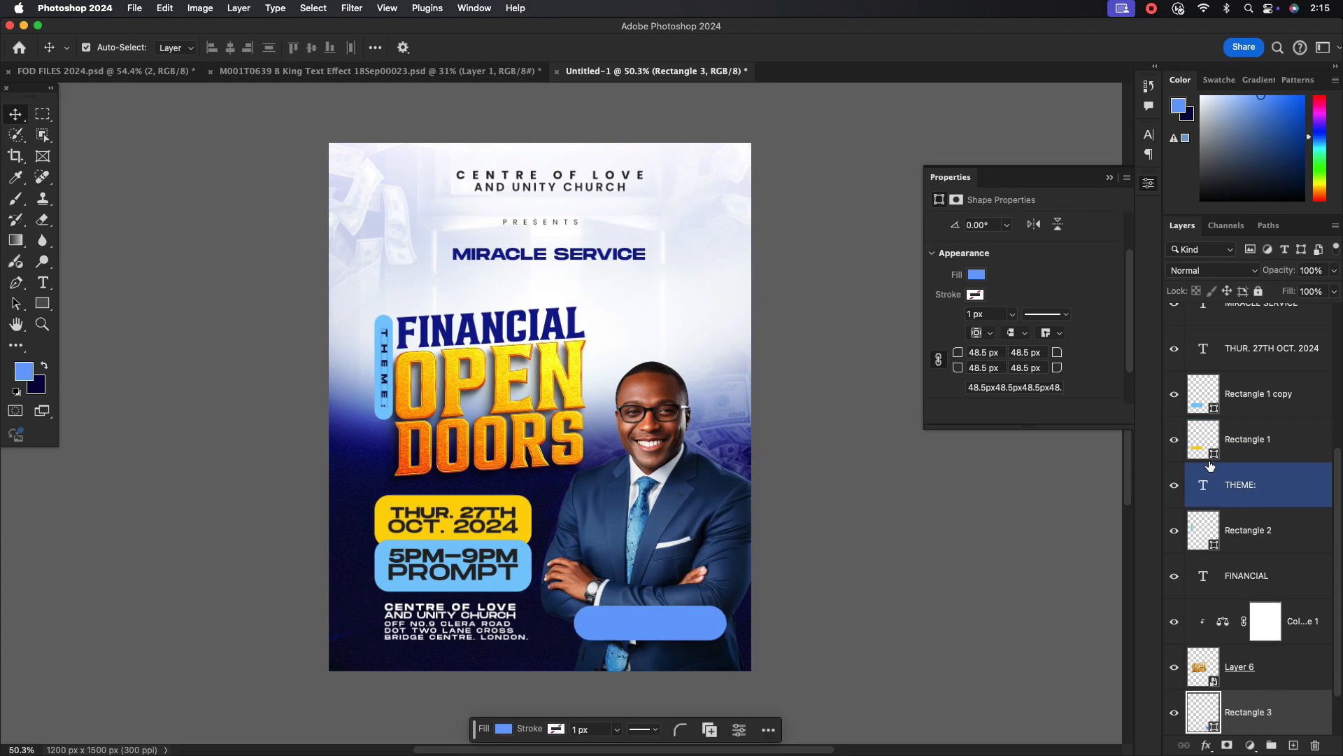
Fill the new rounded bar with the flyer's light blue, 7dcaff.
double_click(1217, 730)
click(756, 335)
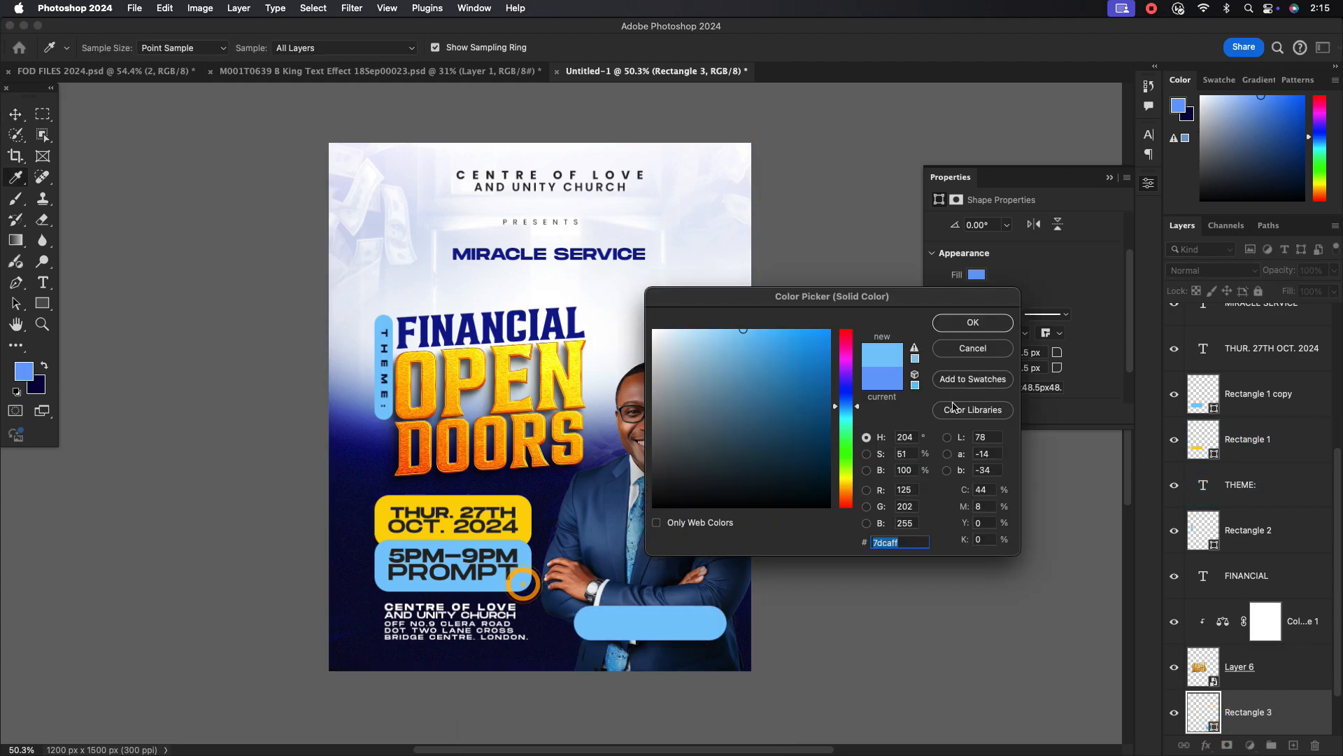
click(977, 332)
Add a BISHOP text line in the space between MIRACLE SERVICE and the FINANCIAL title.
scroll(651, 525, up, 1)
click(43, 282)
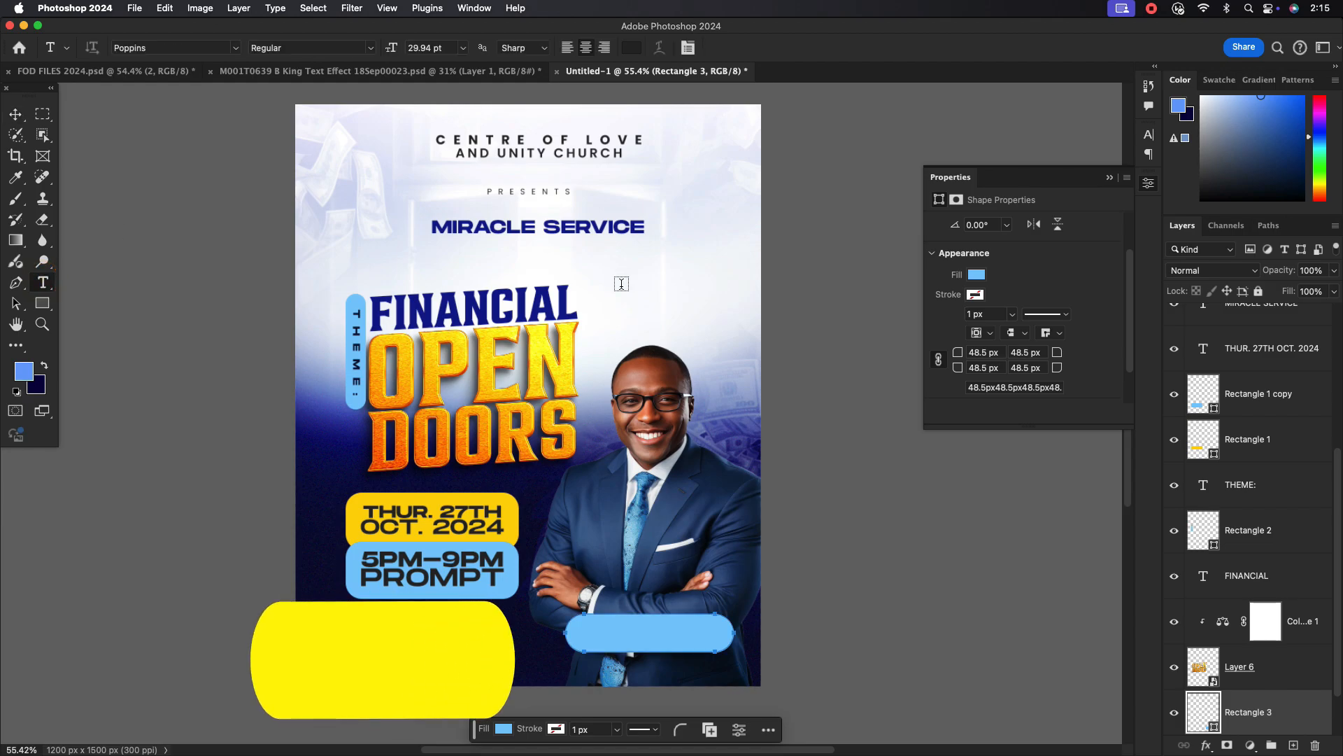
click(622, 284)
text(B.ISHOP)
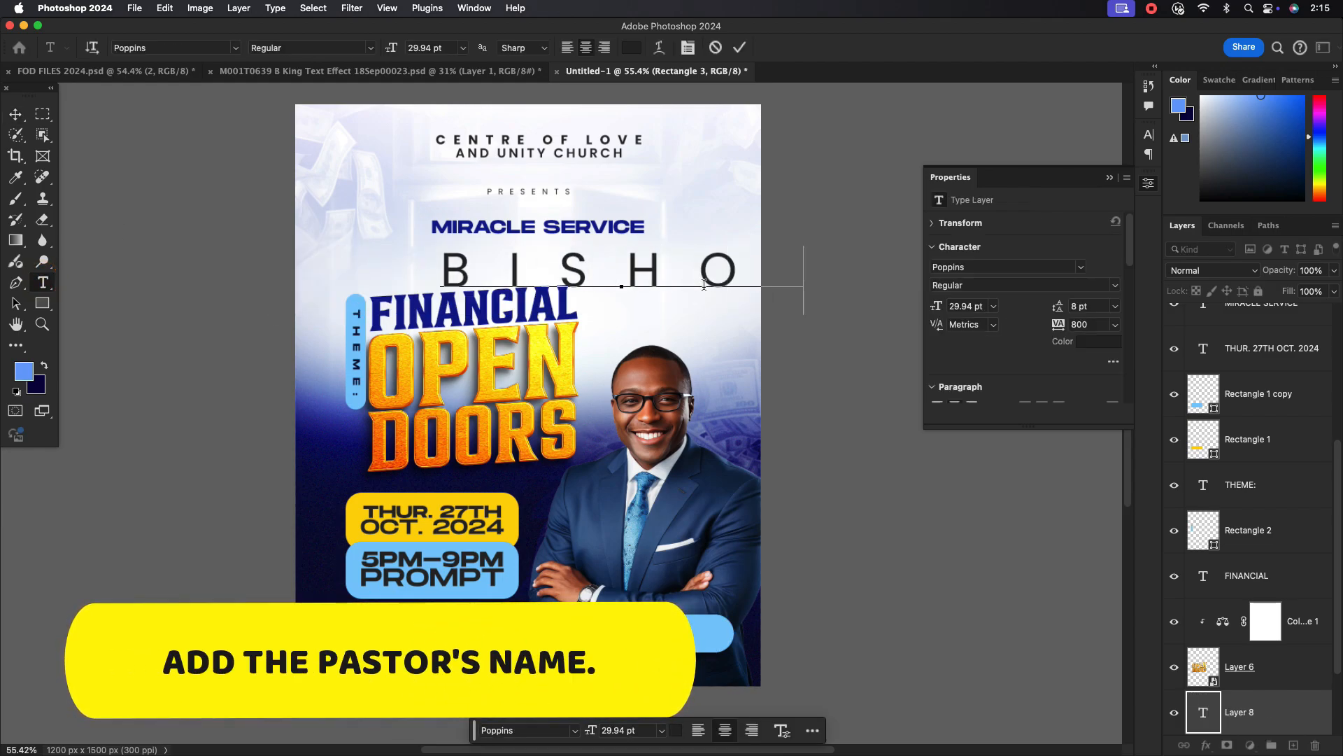
key(Escape)
Set the BISHOP text to 8 pt Bold with 0 tracking and place it on the light blue bar over the pastor.
key(v)
click(1148, 137)
click(1124, 195)
click(1089, 300)
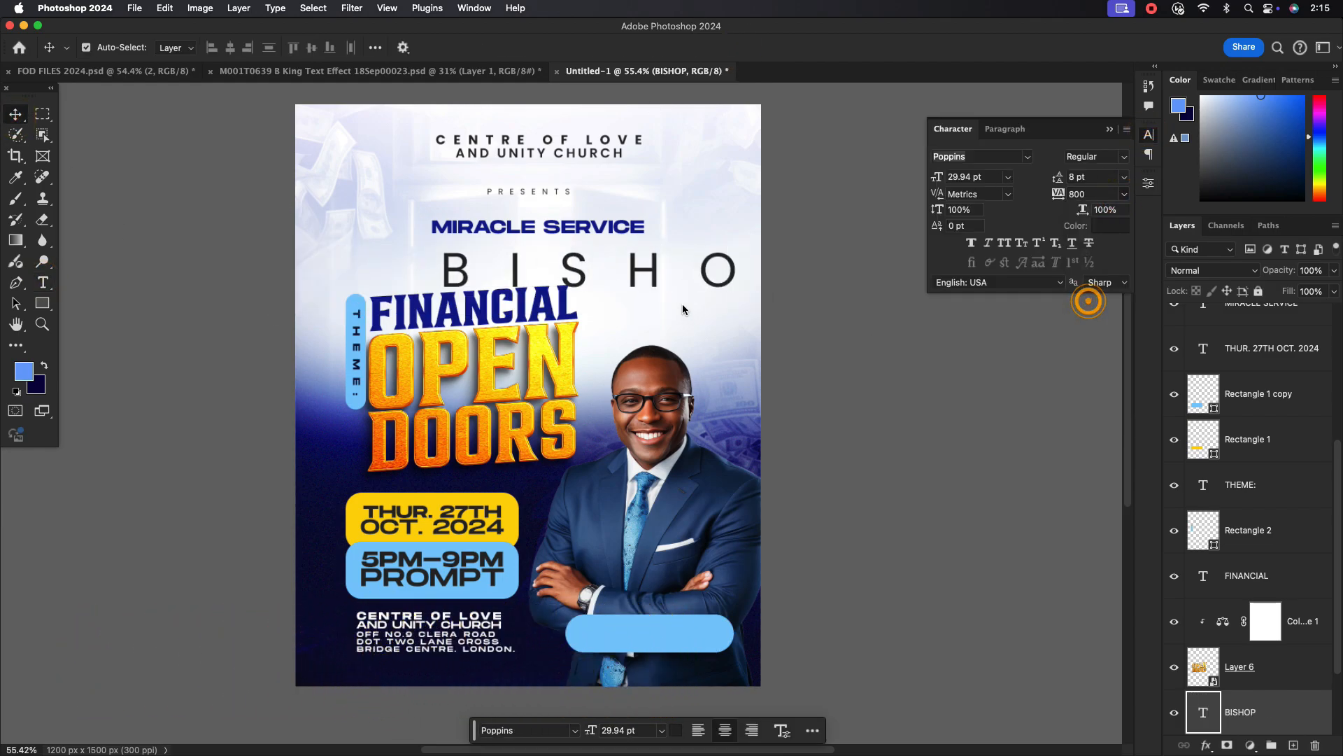
drag(639, 270, 677, 630)
click(1008, 177)
click(960, 223)
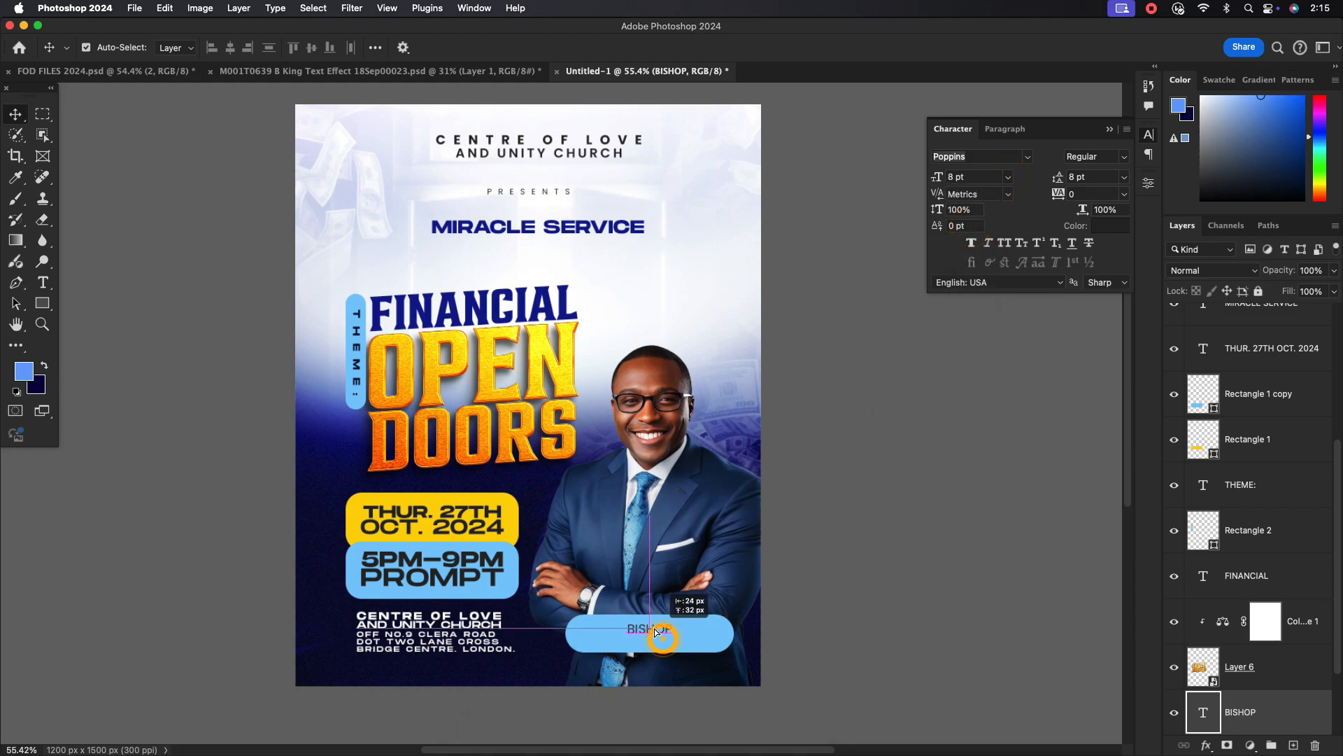
click(1124, 156)
click(1081, 317)
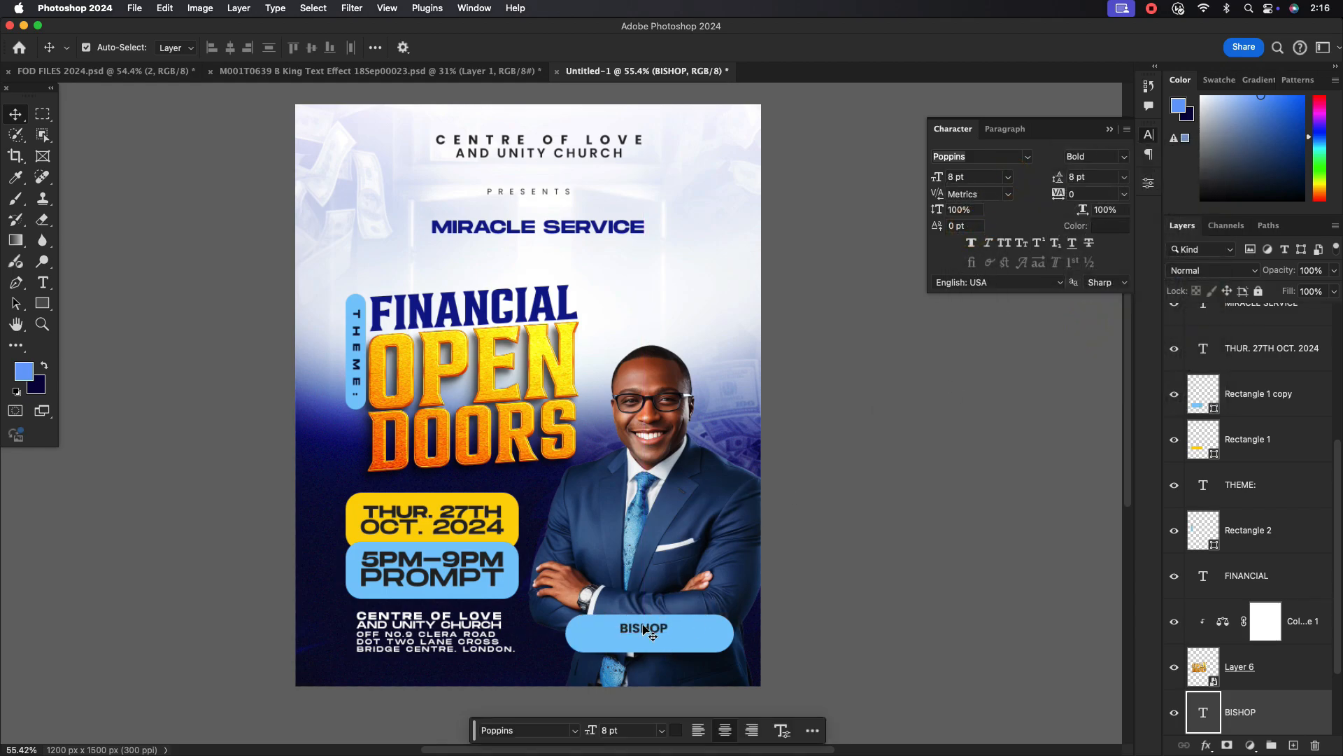
Duplicate the BISHOP text just below, replace it with the pastor's full name, and set it to the Black weight.
drag(646, 632, 645, 648)
double_click(644, 644)
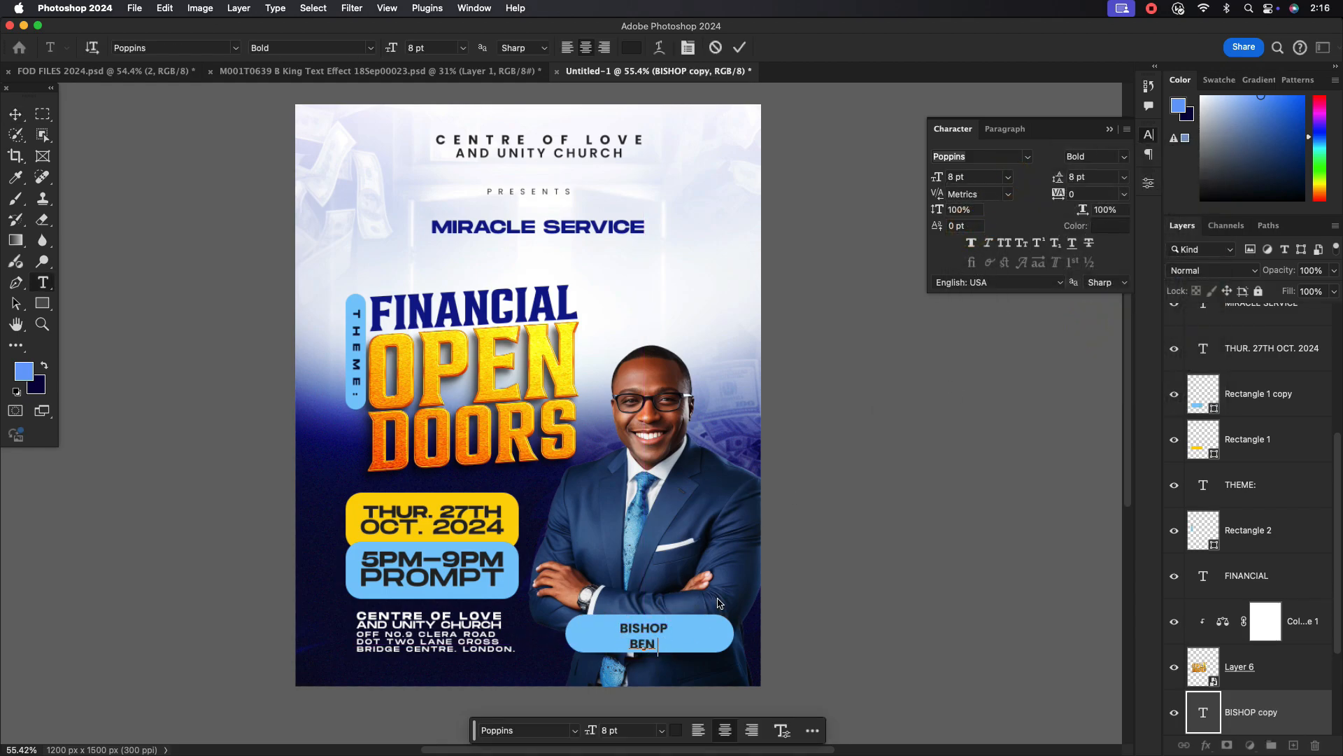
click(740, 47)
key(v)
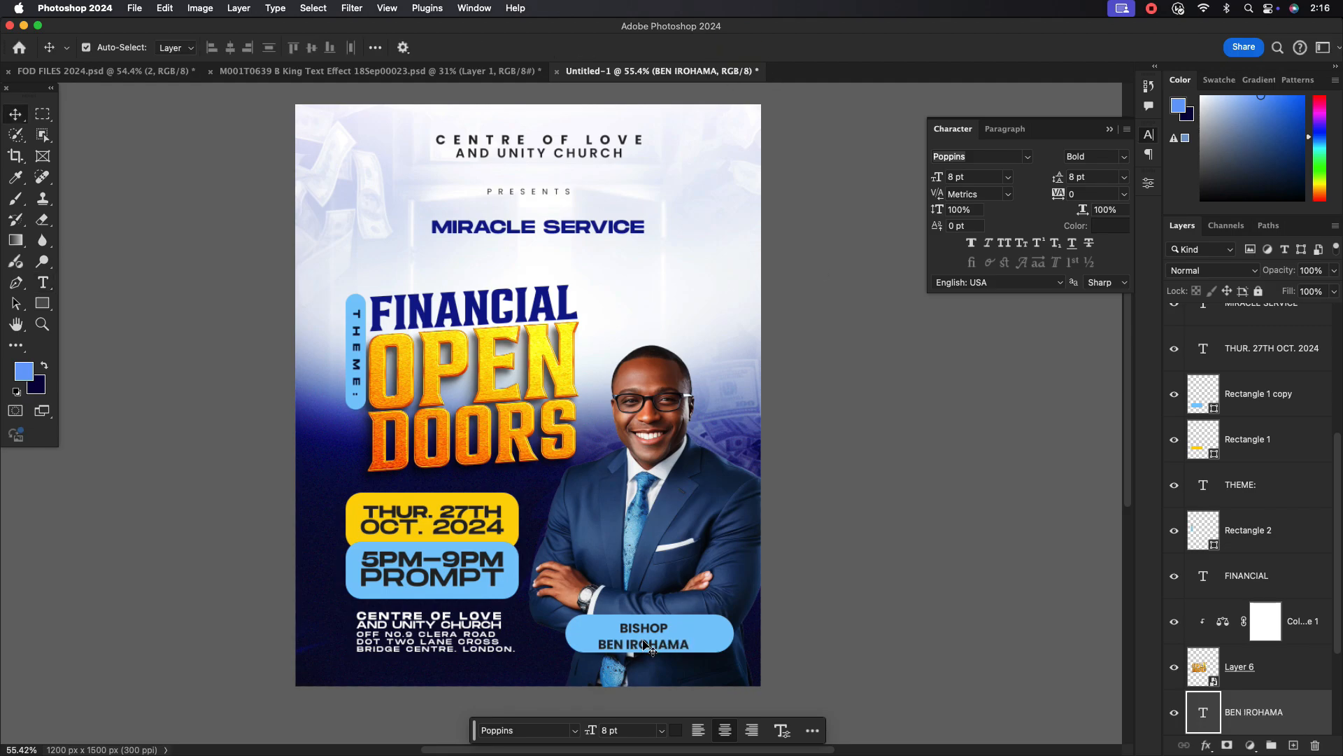
click(1124, 156)
click(1087, 383)
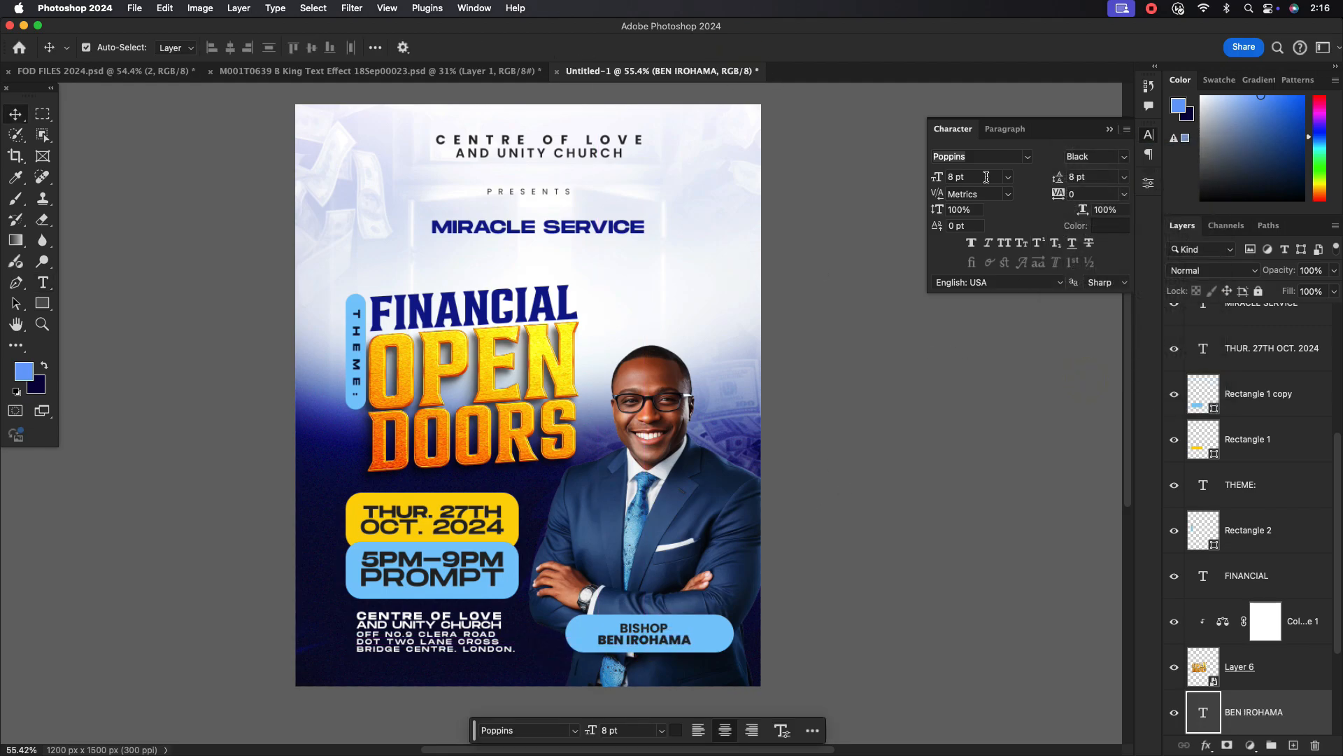
Duplicate the BISHOP text to its left, change it to WITH, and scale it down to 4.44 pt.
scroll(987, 177, up, 2)
scroll(634, 665, up, 3)
drag(648, 609, 585, 608)
scroll(669, 605, down, 1)
double_click(578, 606)
text(WITH)
click(743, 46)
key(ctrl+t)
key(Return)
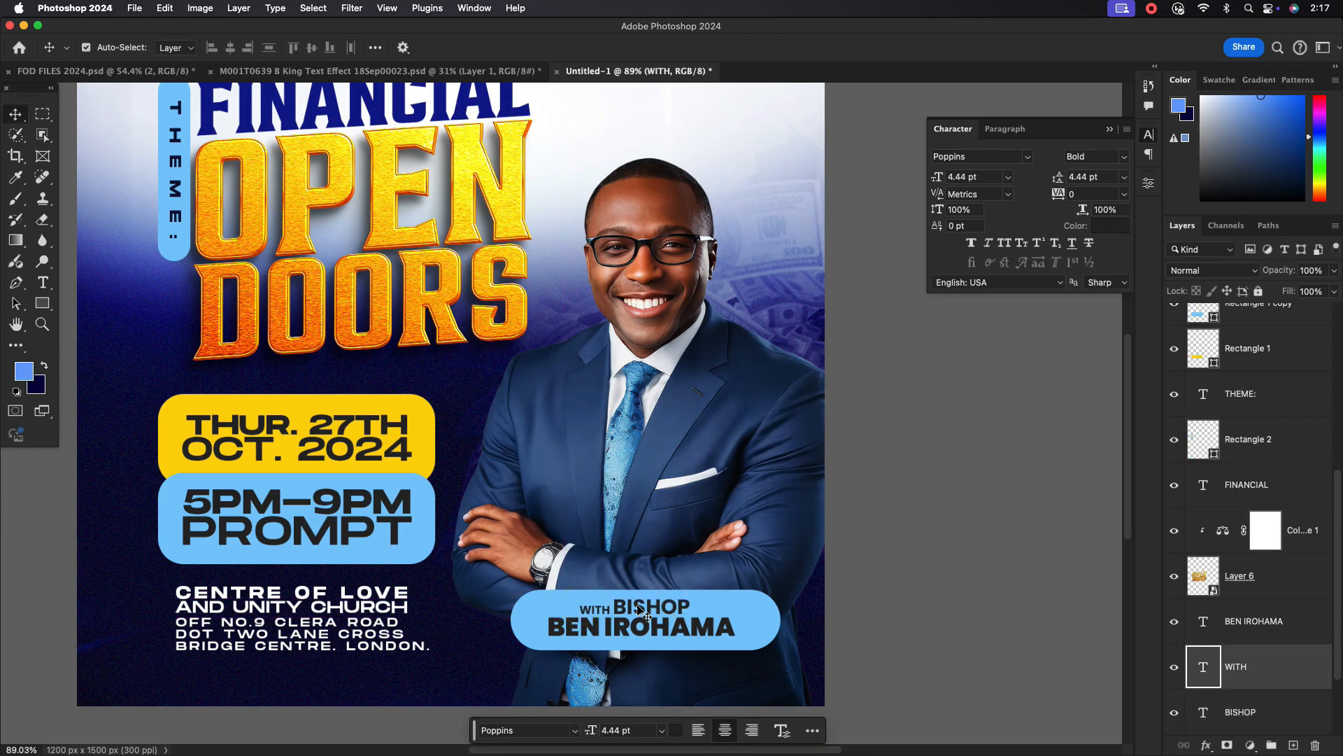
Recolour the small WITH text with white sampled from the flyer's background.
click(1112, 225)
click(426, 499)
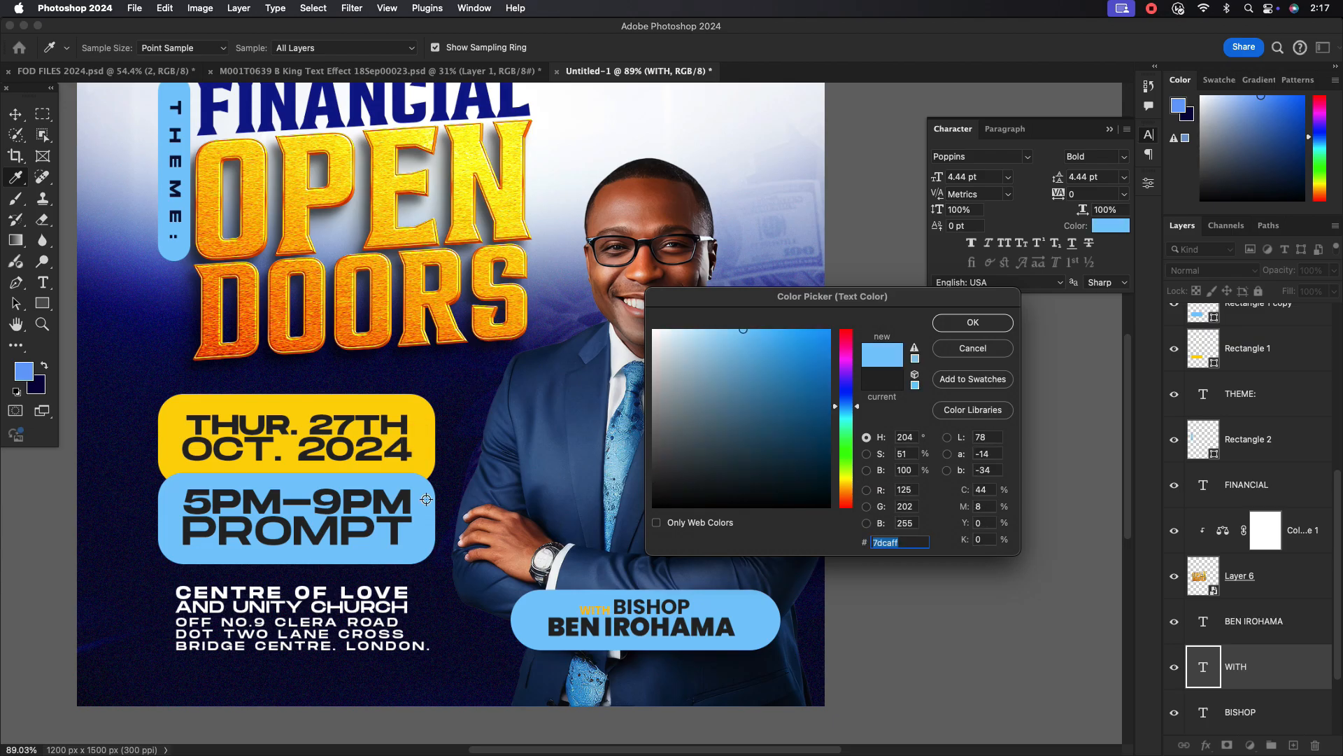
click(578, 130)
key(Return)
key(v)
scroll(698, 528, down, 2)
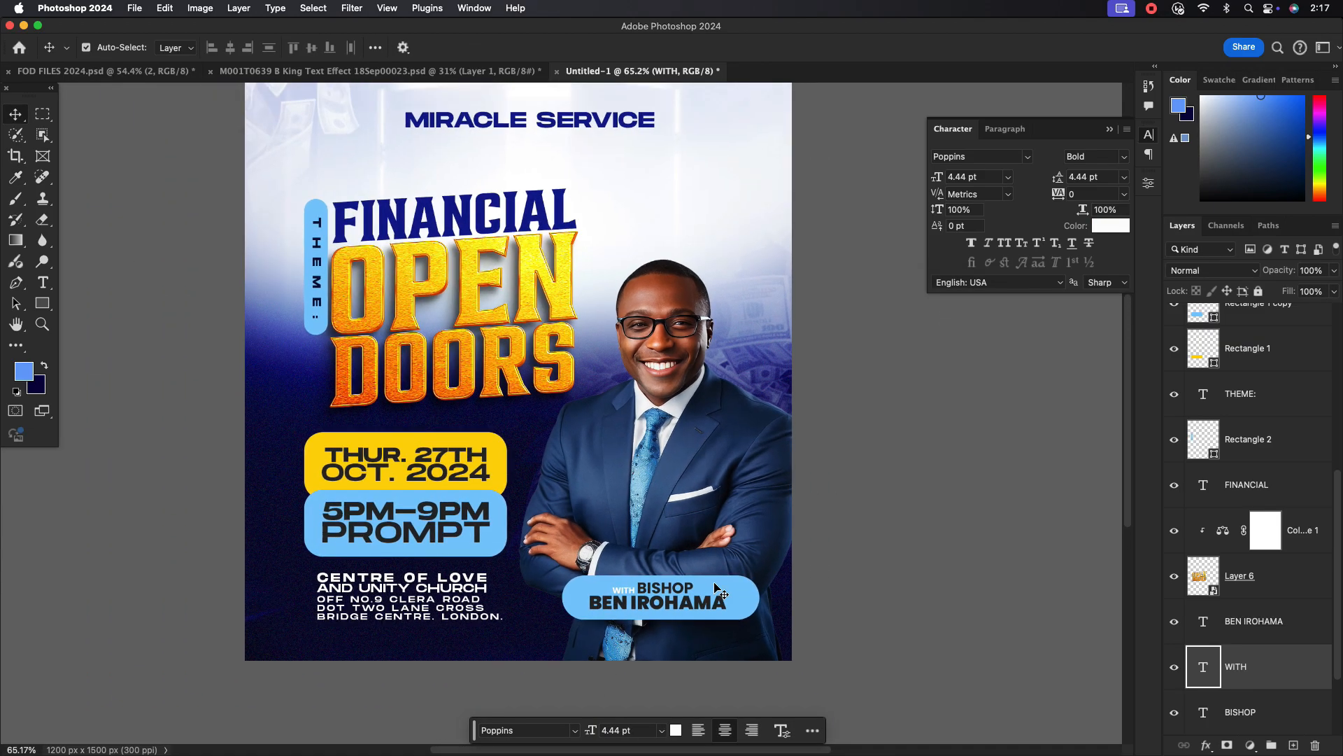
scroll(607, 625, down, 3)
Group all the text and shape layers above the pastor image into one group.
click(678, 369)
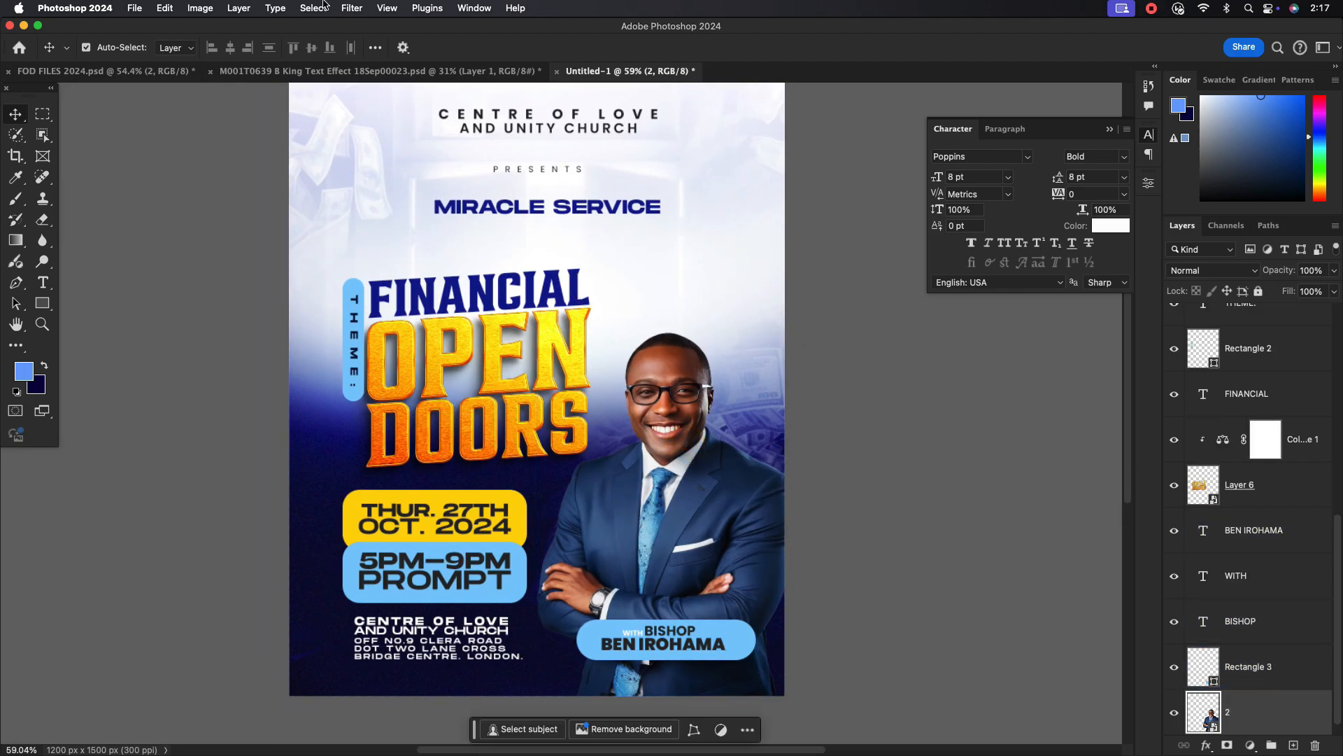
click(1249, 667)
scroll(1252, 490, up, 5)
click(1260, 329)
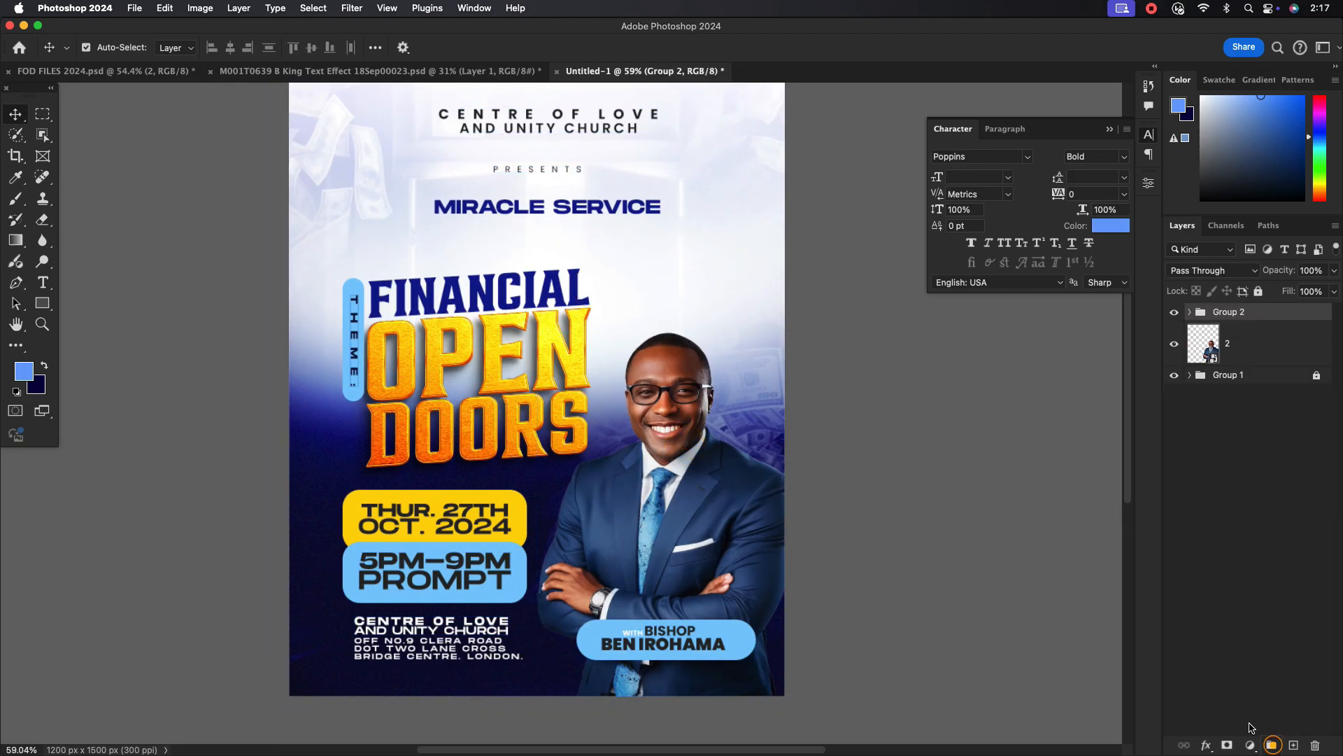
Open the pastor image in the Camera Raw Filter and raise Texture to +73, Dehaze to +35, and Clarity.
click(352, 9)
click(378, 153)
click(734, 395)
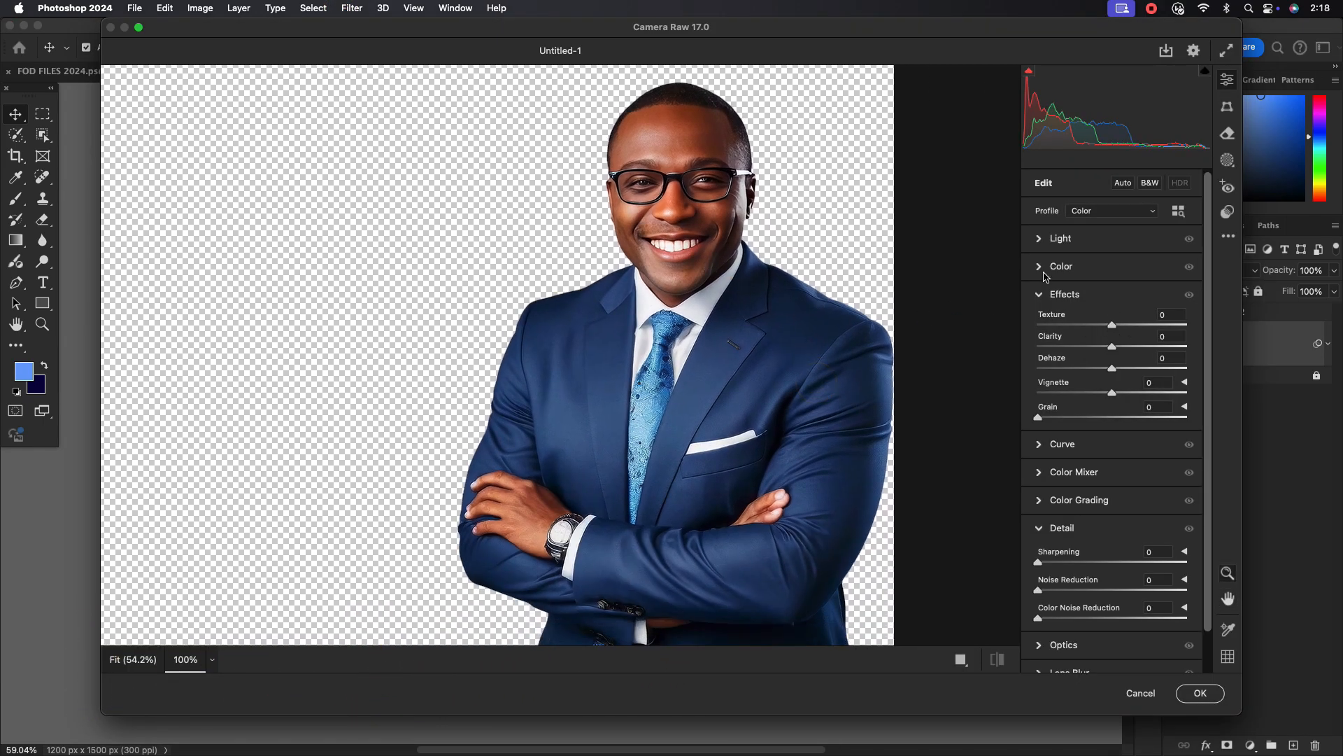
drag(1112, 325, 1115, 393)
click(1040, 295)
Set the pastor image's Contrast to +9 and Highlights to +45, and adjust its Whites and Blacks.
click(1050, 239)
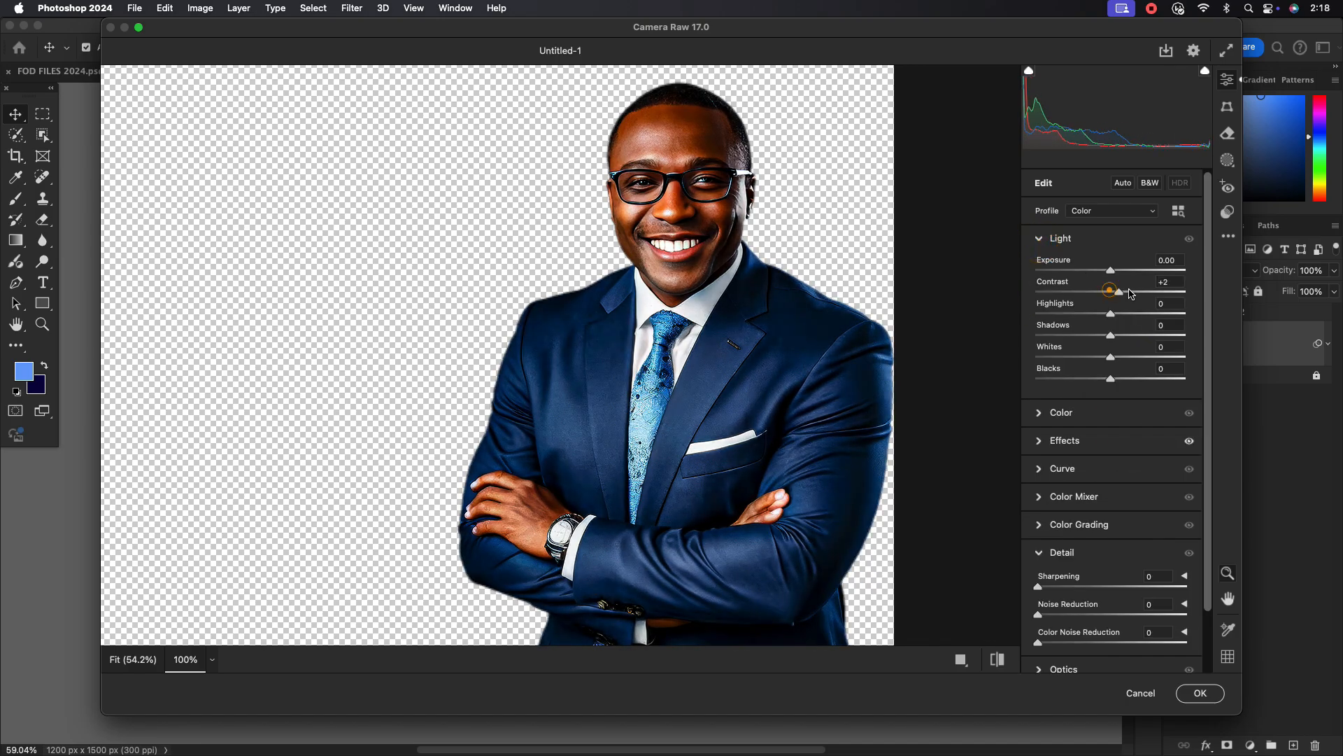
mouse_move(1111, 292)
mouse_down()
mouse_move(1107, 303)
mouse_move(1117, 294)
mouse_up()
drag(1111, 314, 1144, 313)
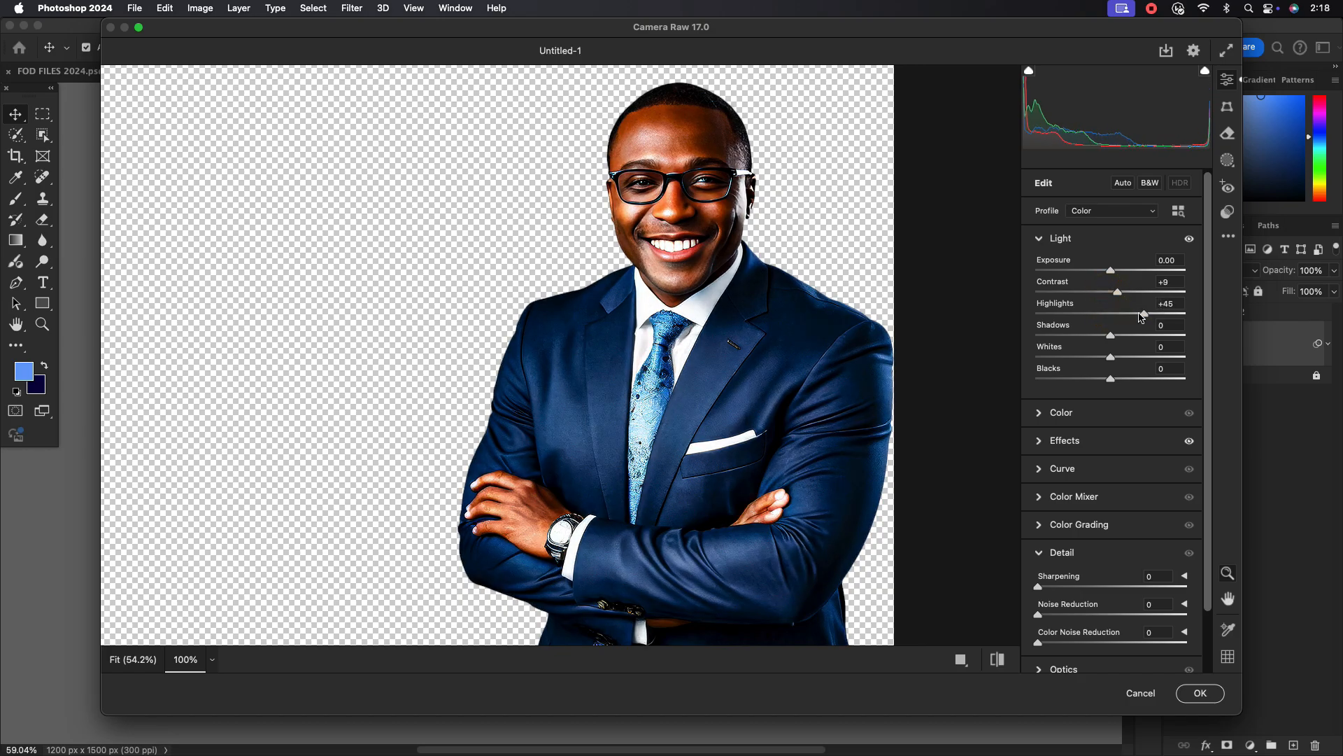
drag(1110, 357, 1155, 378)
click(1038, 239)
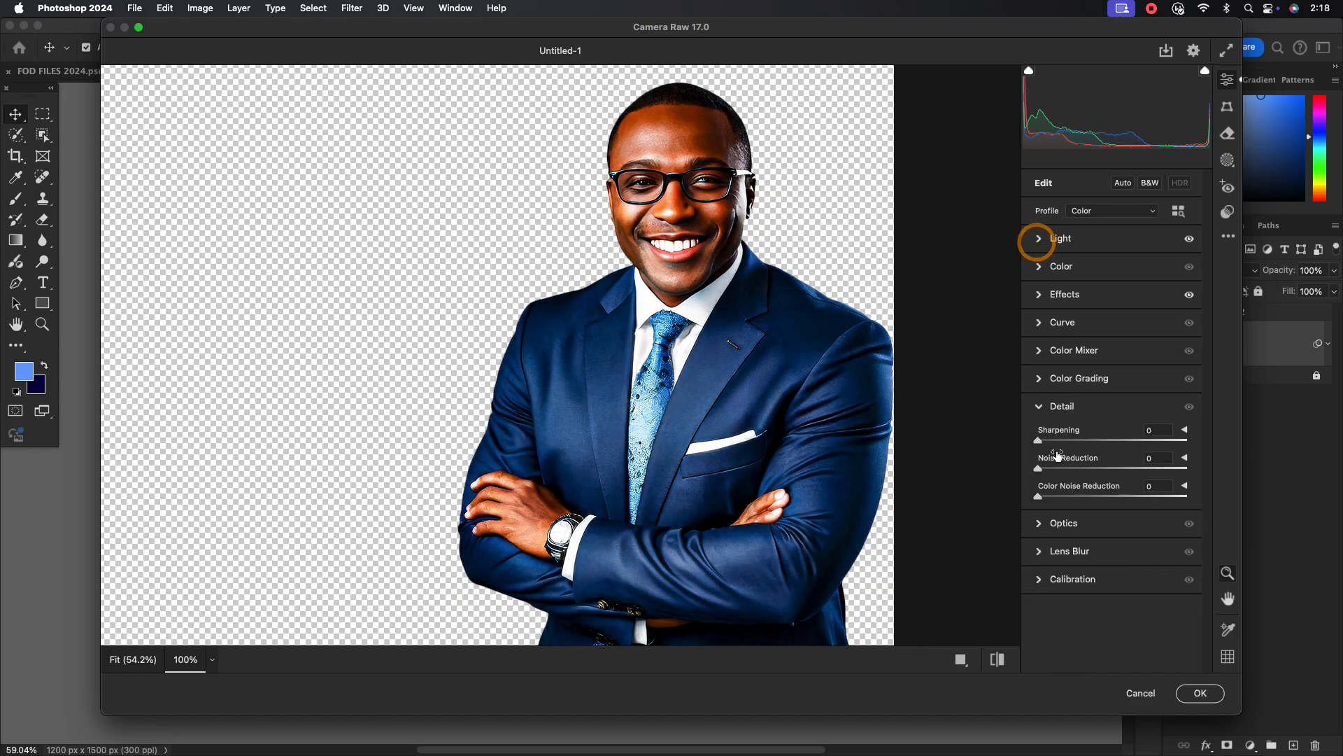
Lower the pastor image's Clarity to +22 and set its Sharpening to 58.
click(1040, 295)
drag(1147, 347, 1127, 348)
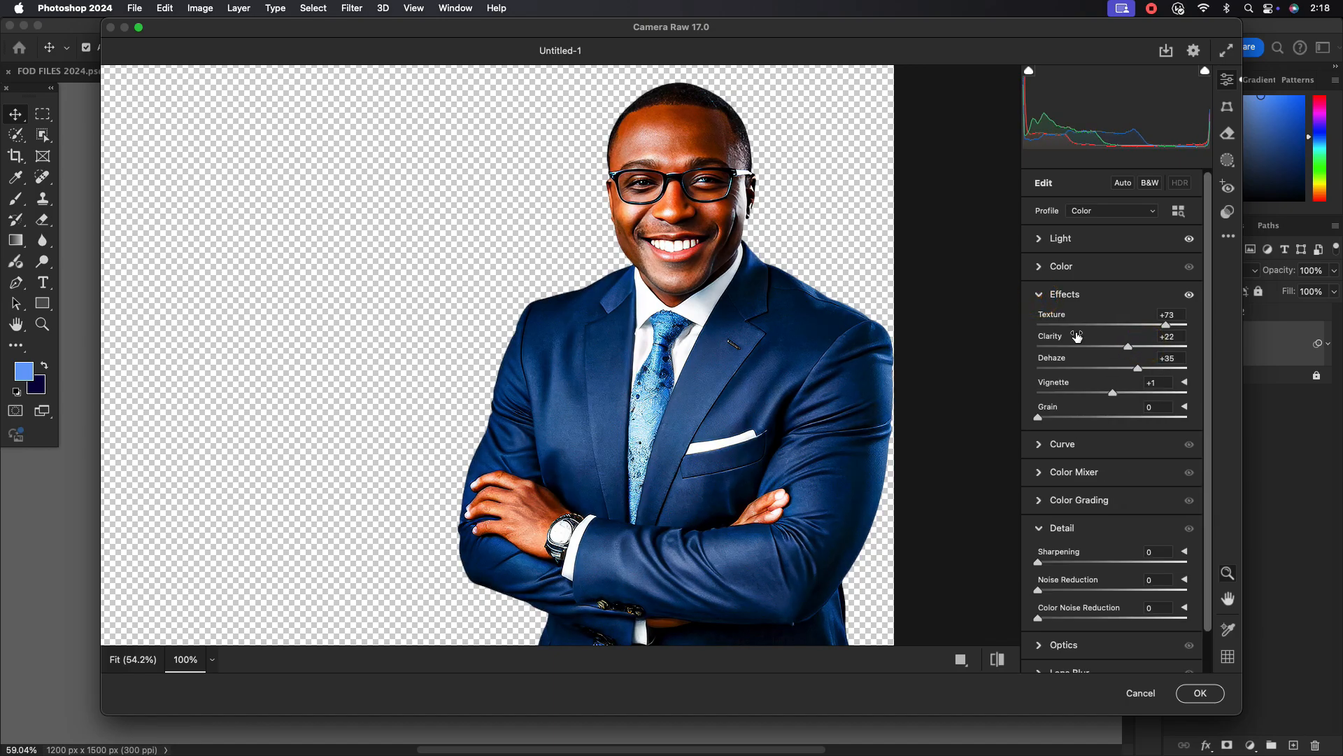
click(1039, 295)
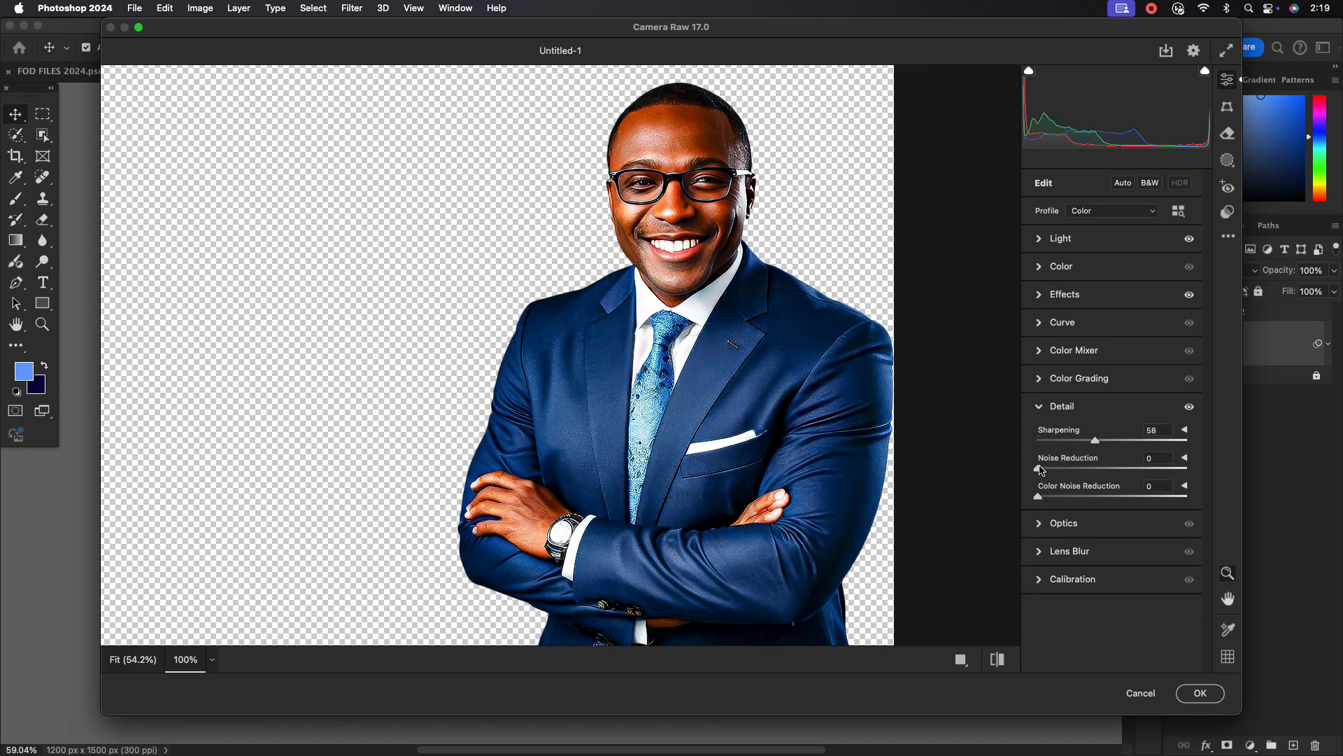
click(1038, 406)
Fine-tune the pastor image's colour temperature and tint, and apply the Camera Raw Filter.
click(1038, 266)
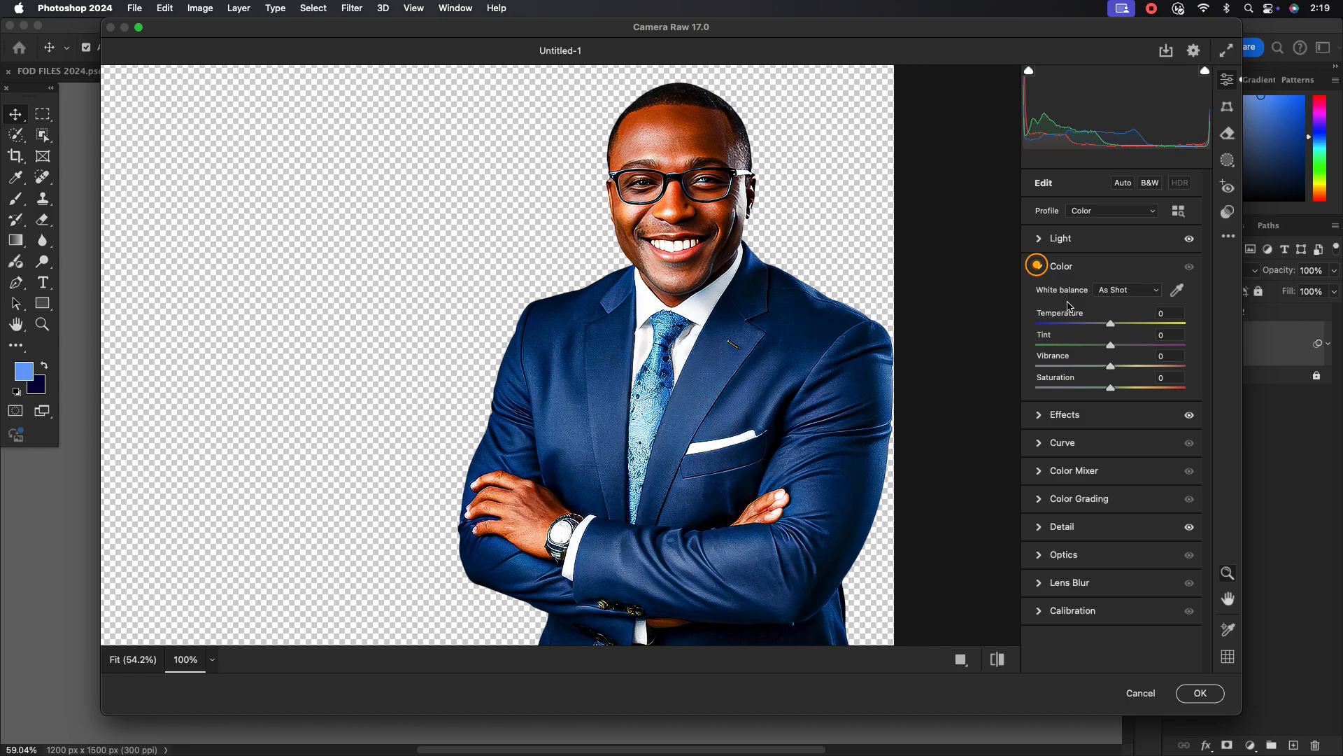
drag(1107, 348, 1111, 326)
click(1200, 692)
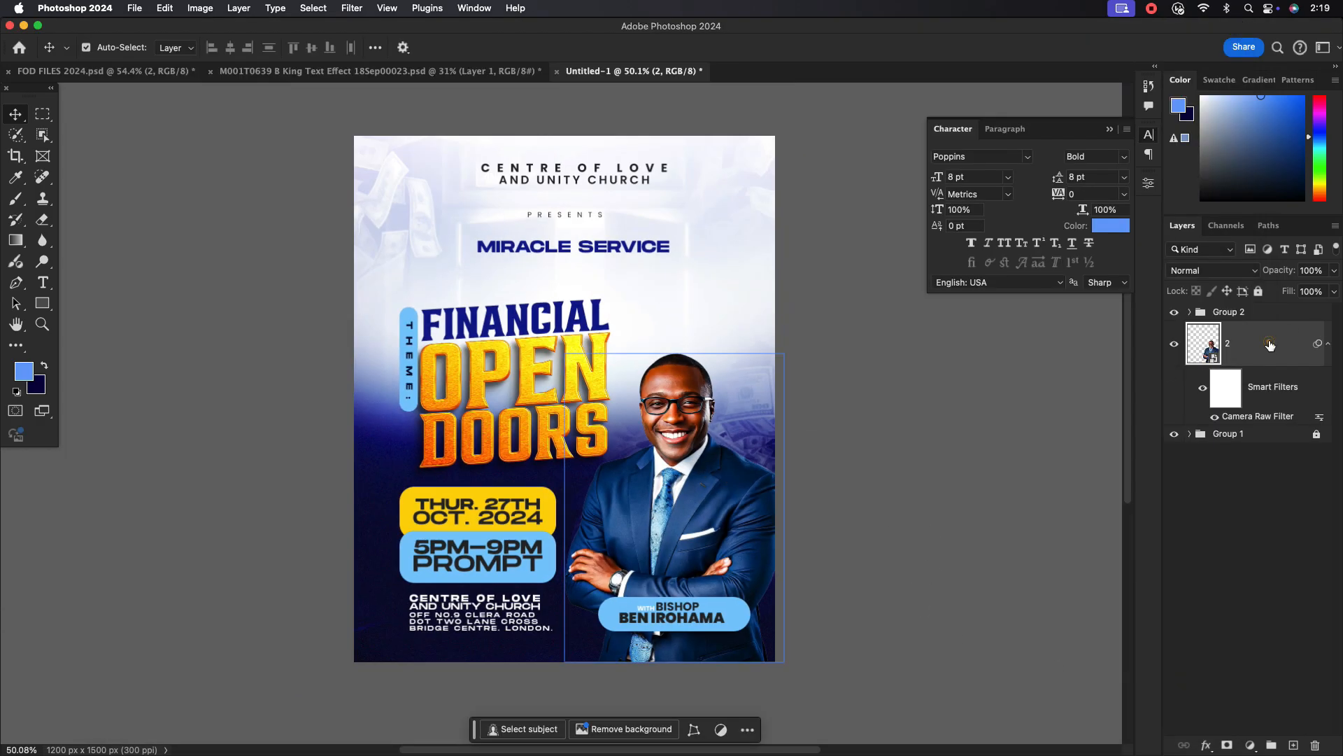
Add a Selective Color adjustment layer above the pastor image and clip it to that image.
click(1251, 744)
click(1283, 742)
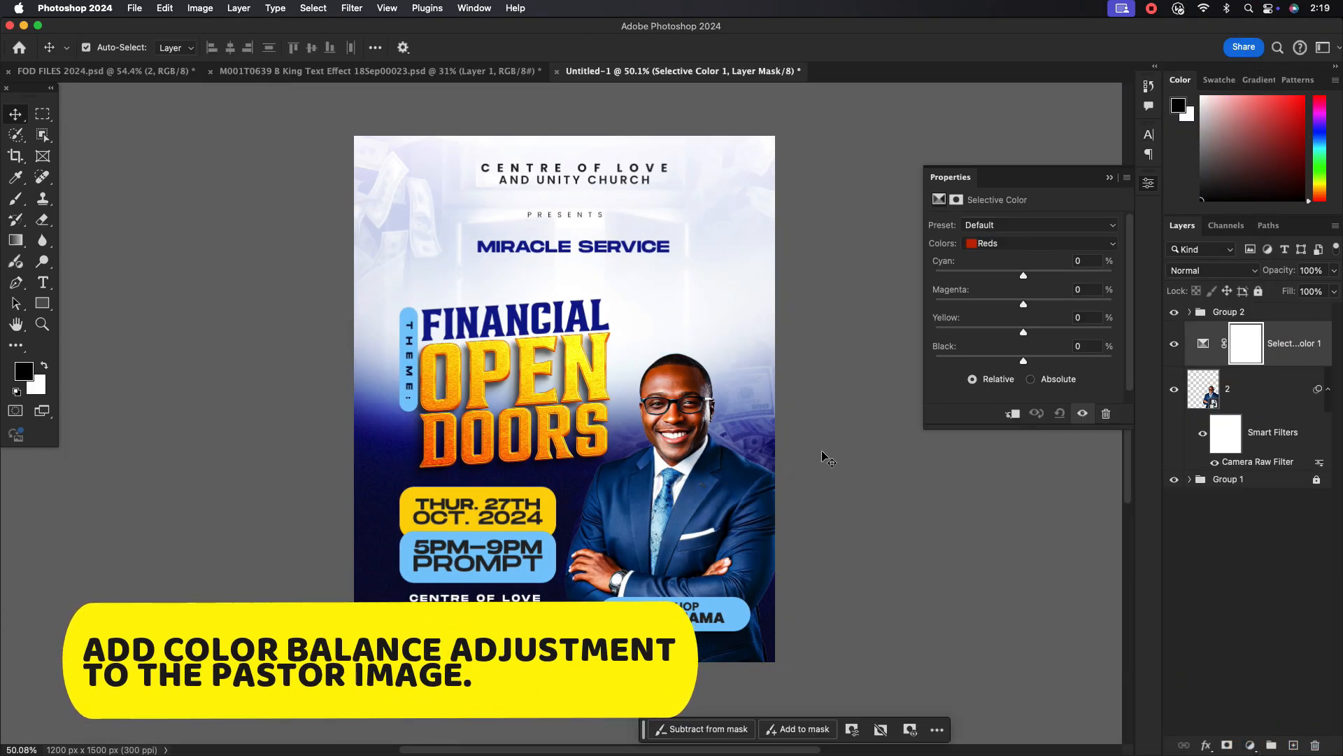
scroll(760, 451, up, 5)
click(1005, 415)
In the Selective Color adjustment's Yellows range, raise Yellow and lower Black.
click(1022, 243)
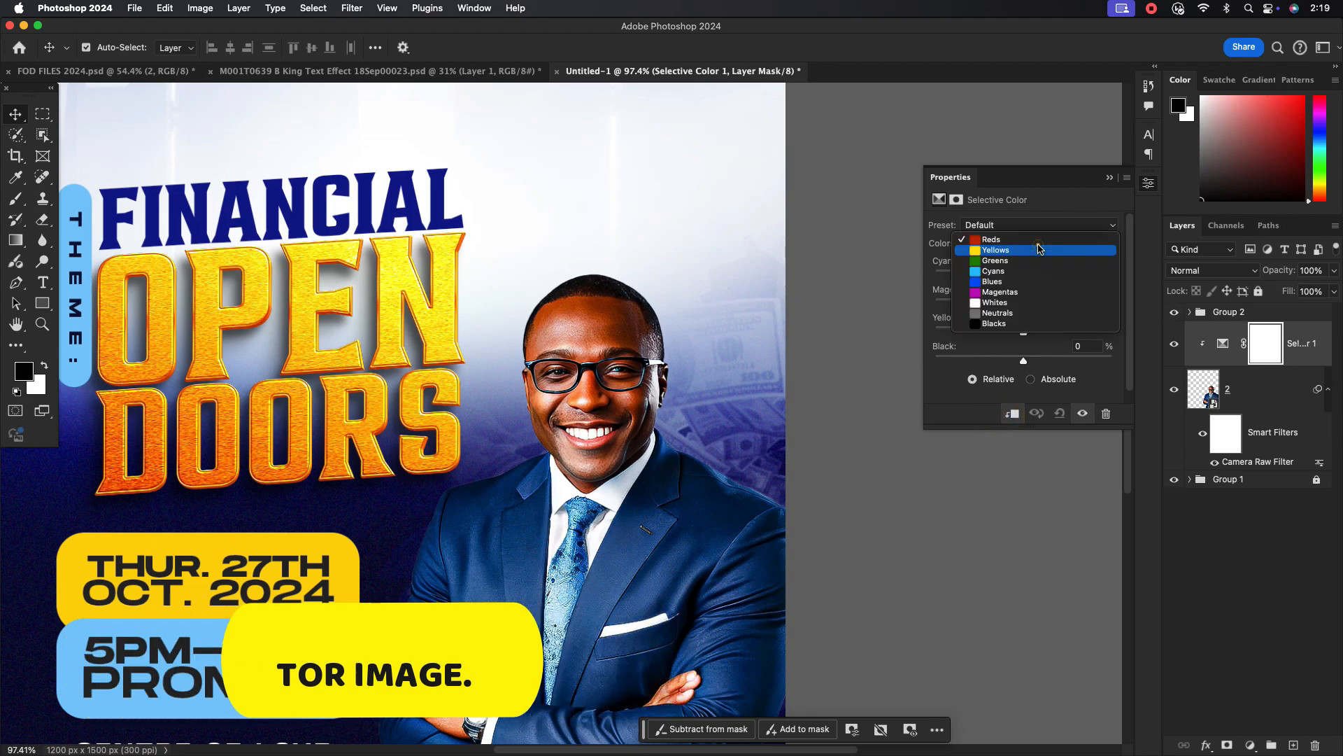
click(1022, 255)
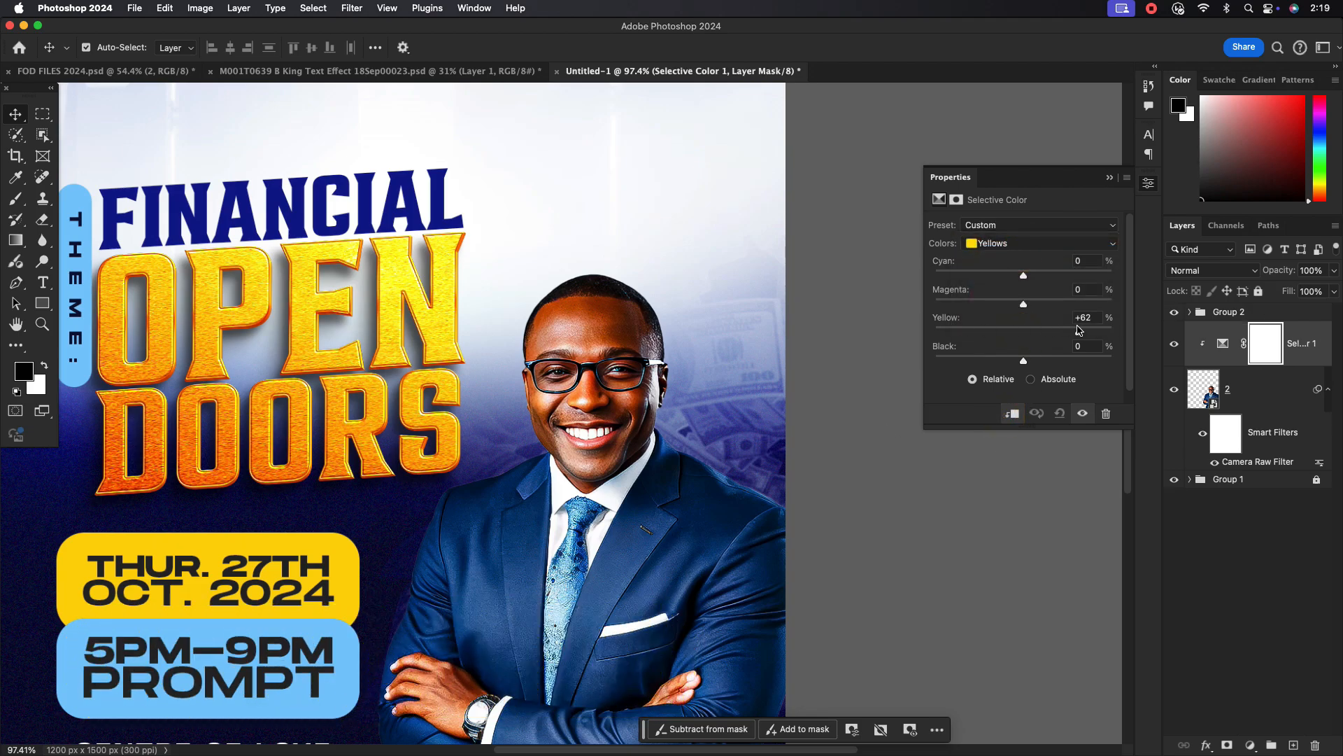
drag(1023, 360, 971, 367)
In the Selective Color adjustment's Whites range, set Yellow to -34 and Black to -29.
click(1026, 244)
click(1003, 294)
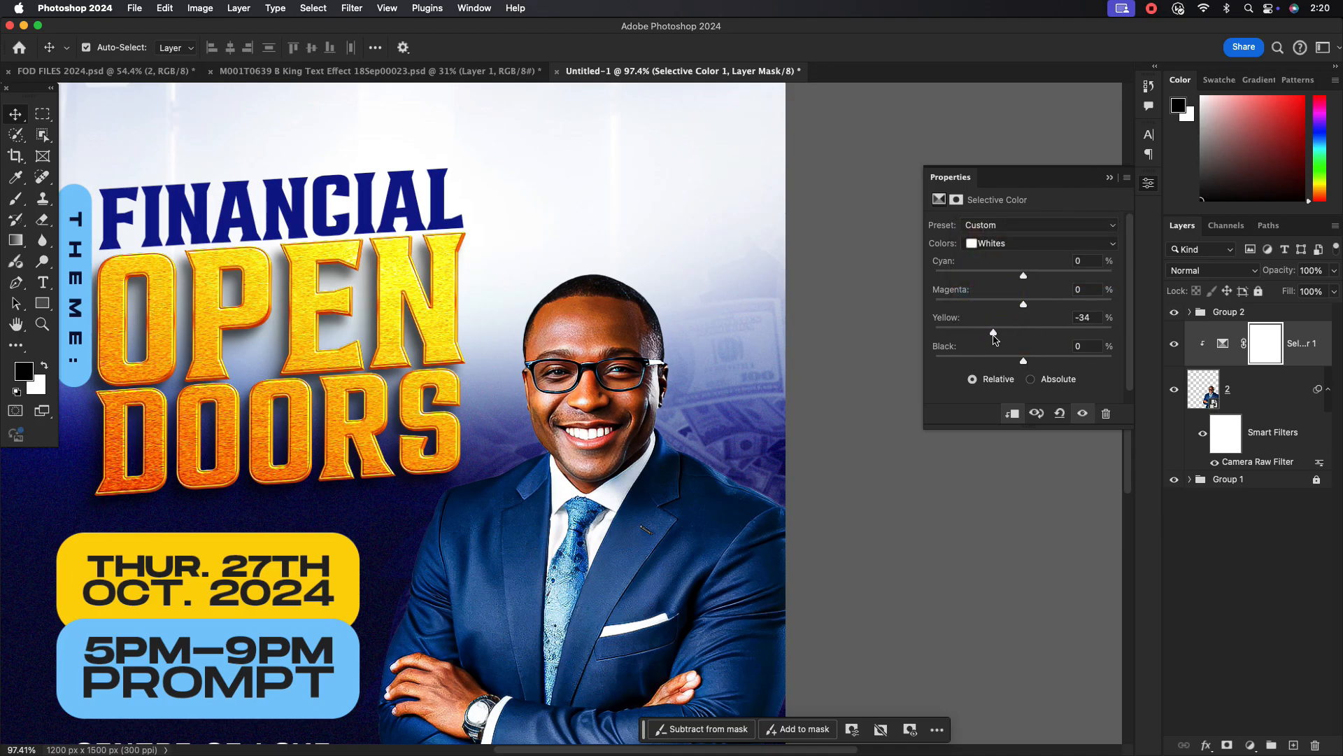
drag(1022, 361, 1057, 365)
In the Selective Color adjustment's Blacks range, set Yellow to -9 and Black to +20, then close its properties.
click(1034, 249)
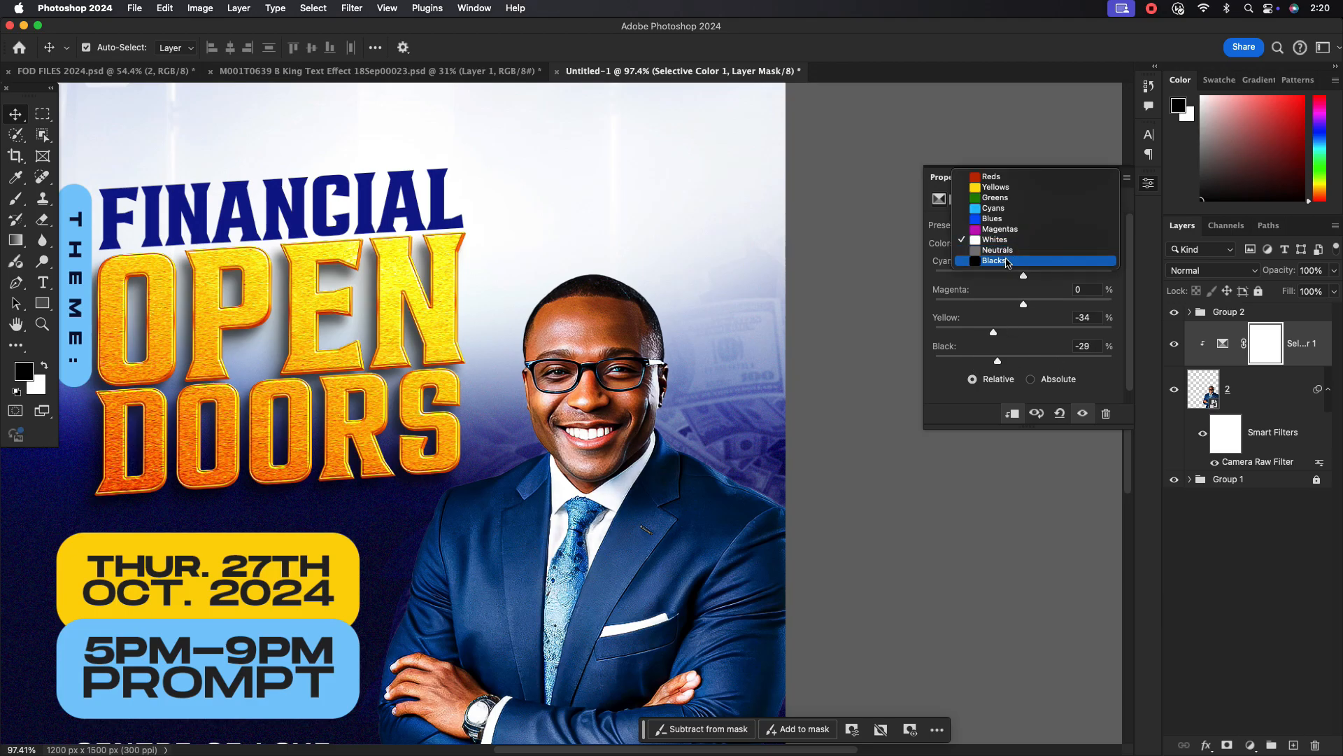
click(1025, 270)
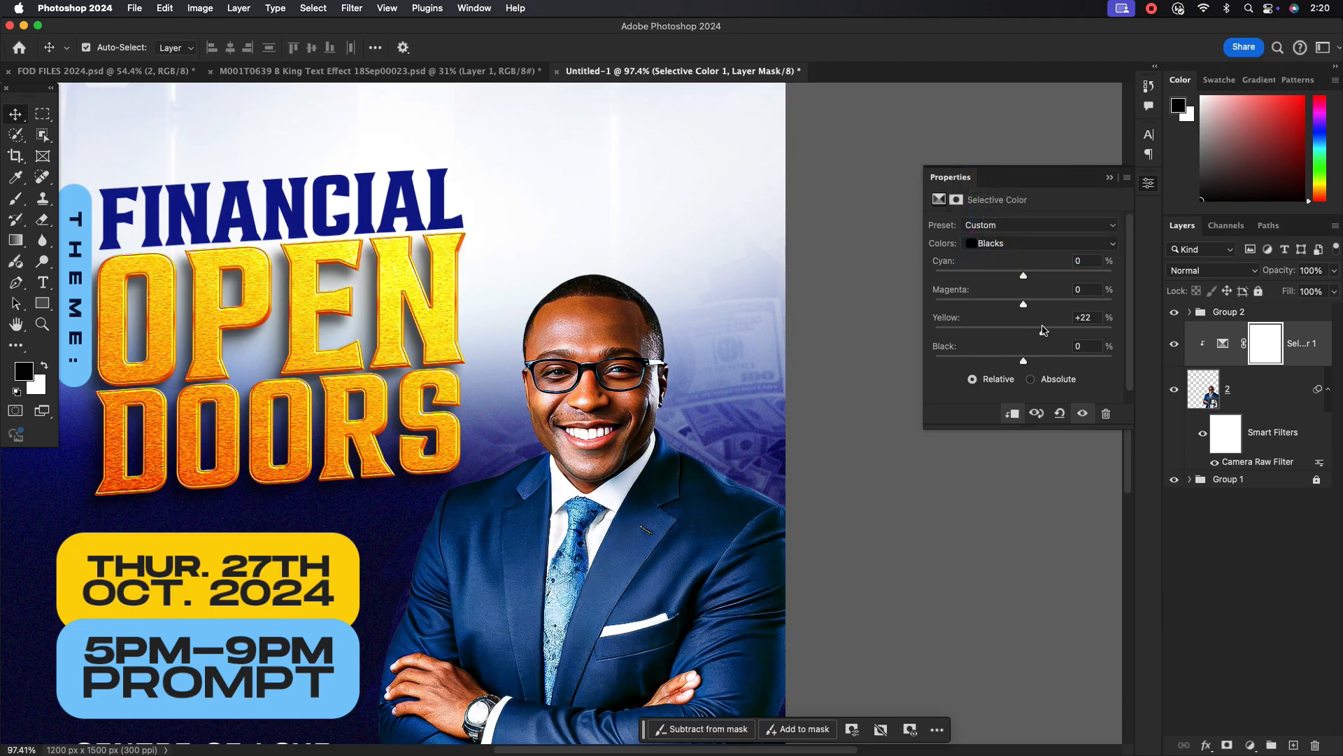
drag(1023, 359, 1041, 359)
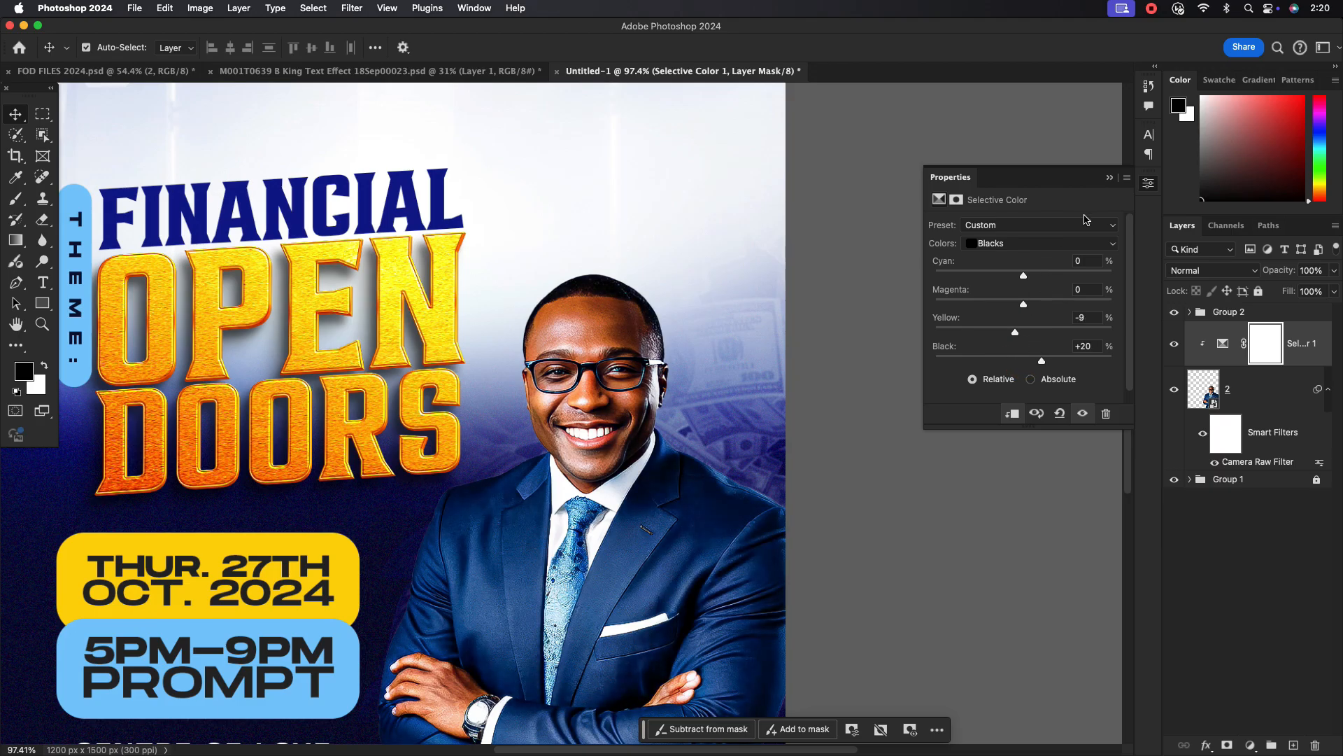
click(1110, 177)
Group the pastor image layer together with its clipped Selective Color adjustment.
click(1314, 348)
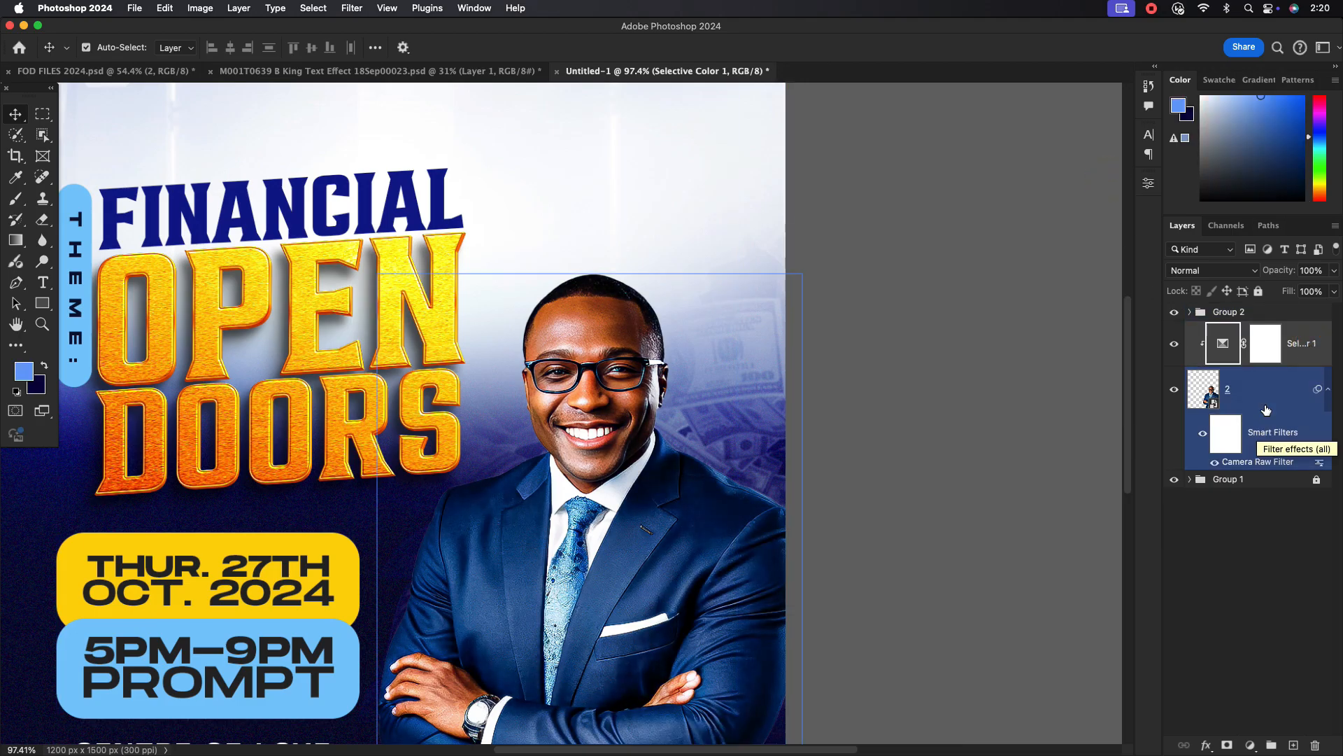
click(1328, 389)
scroll(537, 555, down, 2)
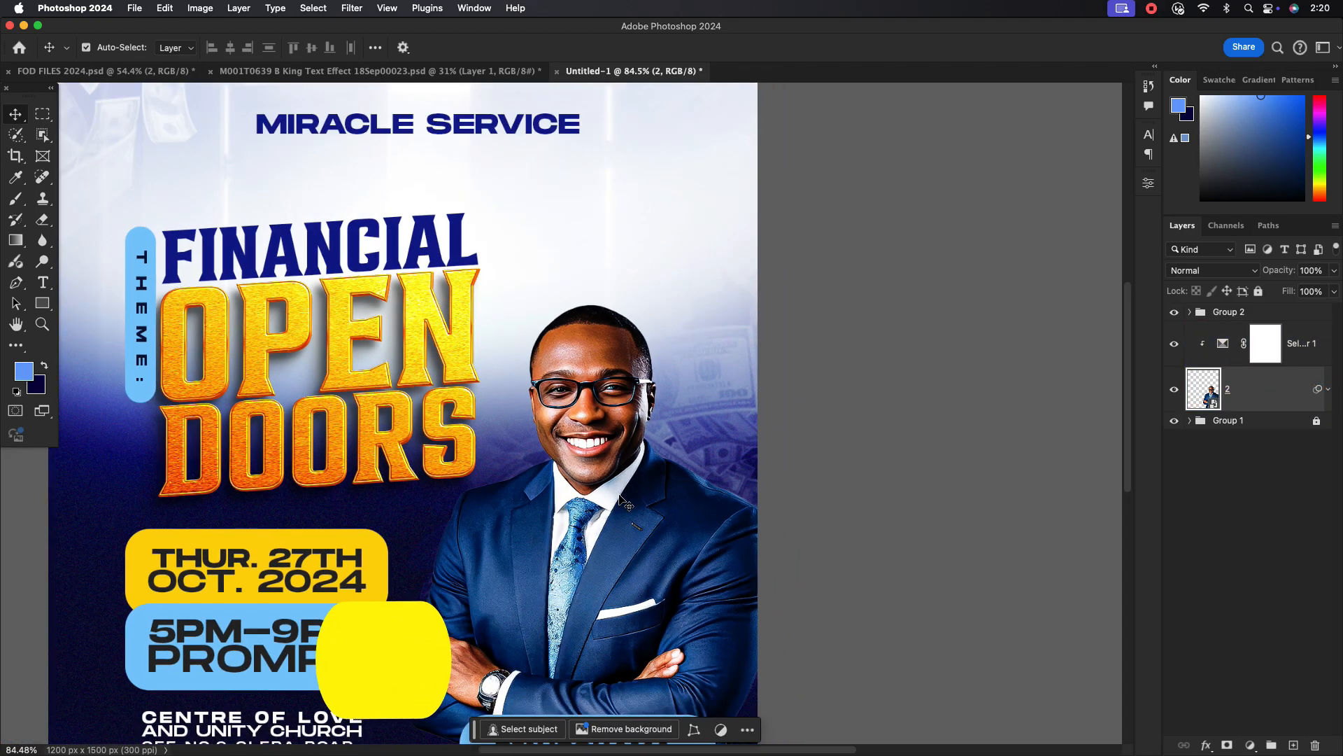
click(1270, 740)
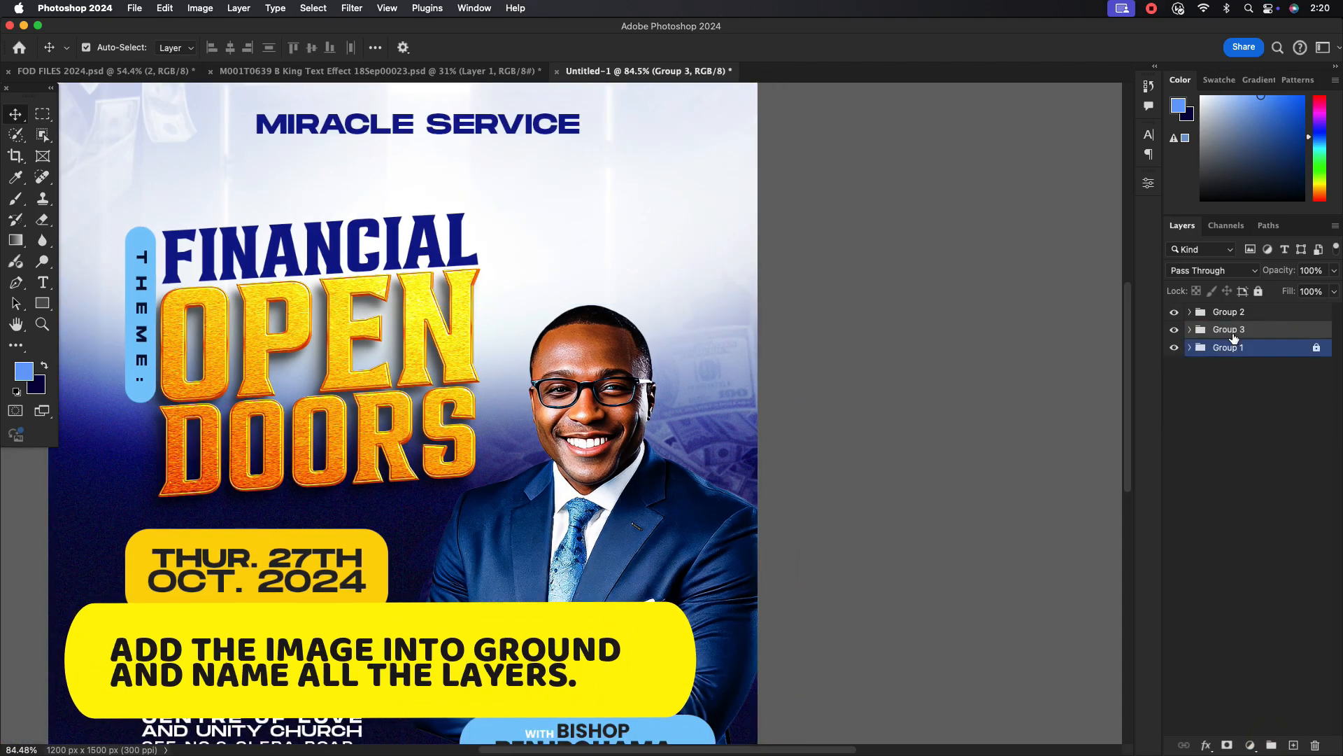
Rename the pastor image's group IMAGE, the locked background group BG, and the group of flyer wording TEXT.
double_click(1226, 329)
text(IM)
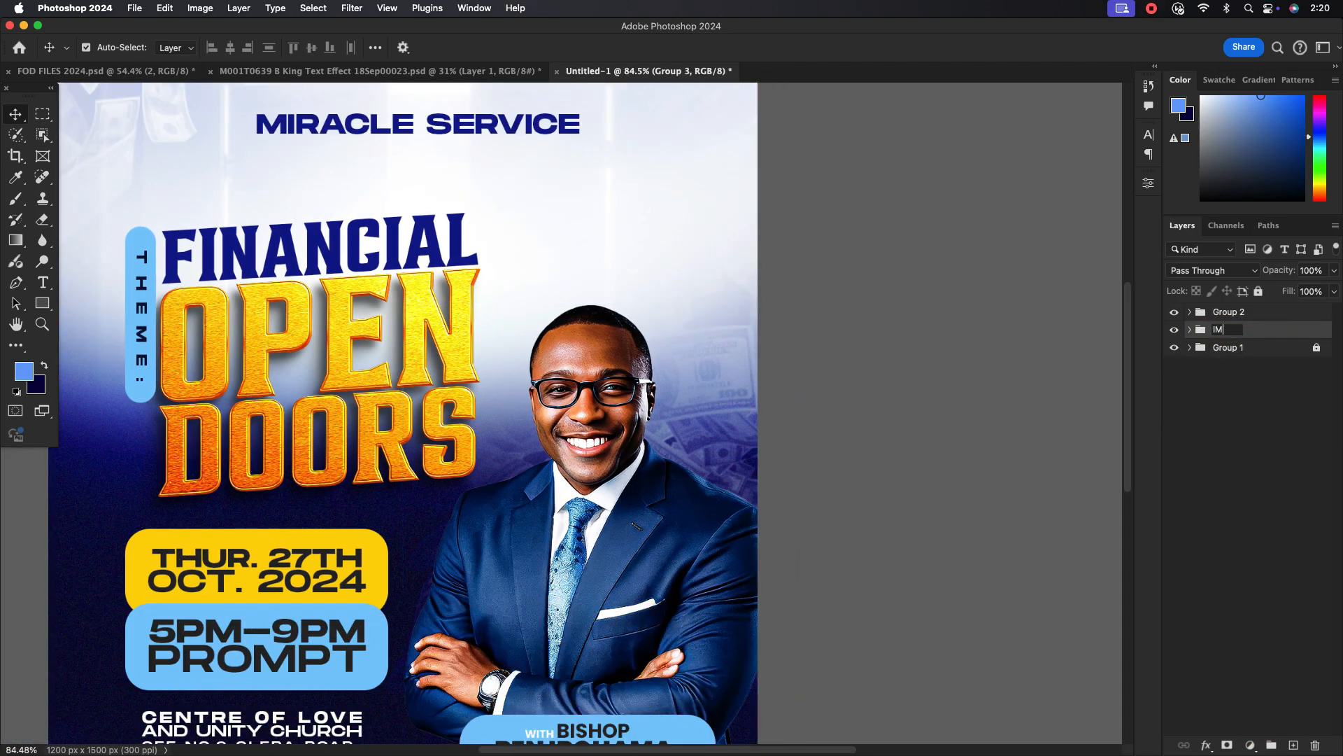
text(AGE)
key(Tab)
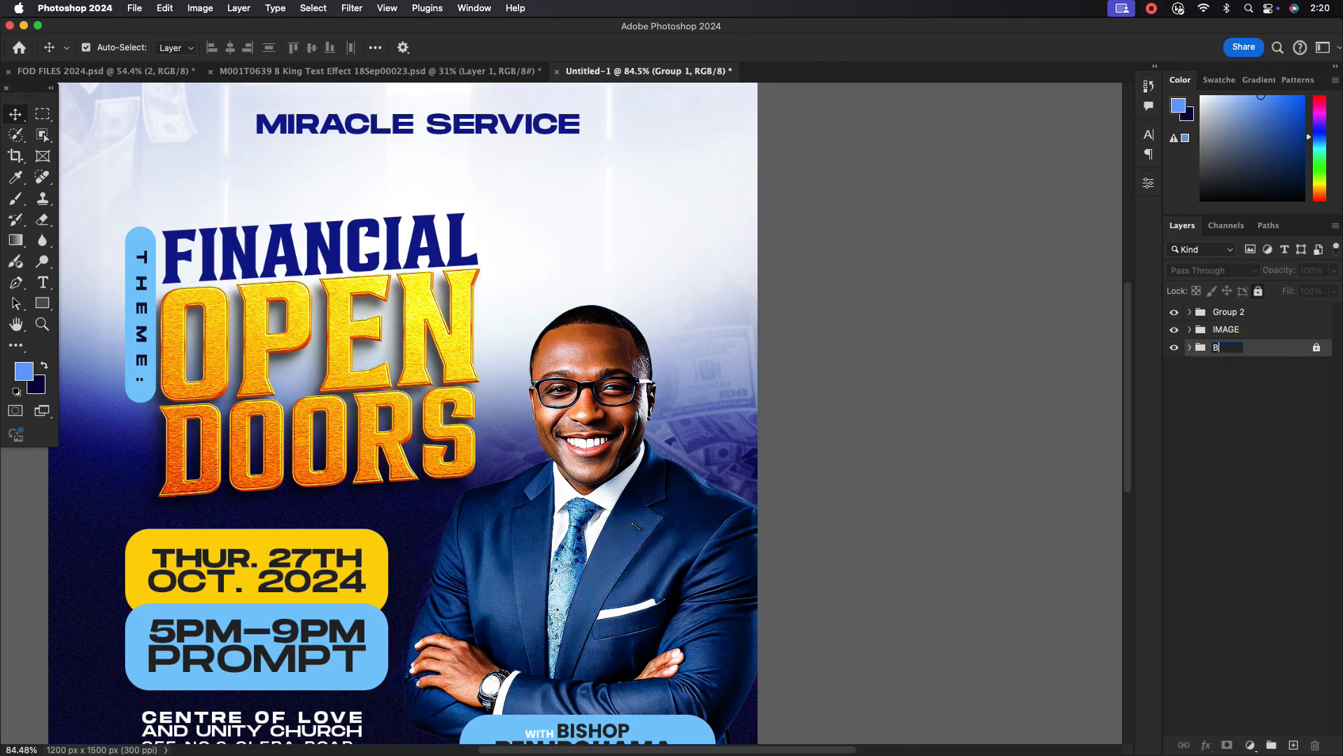
double_click(1223, 312)
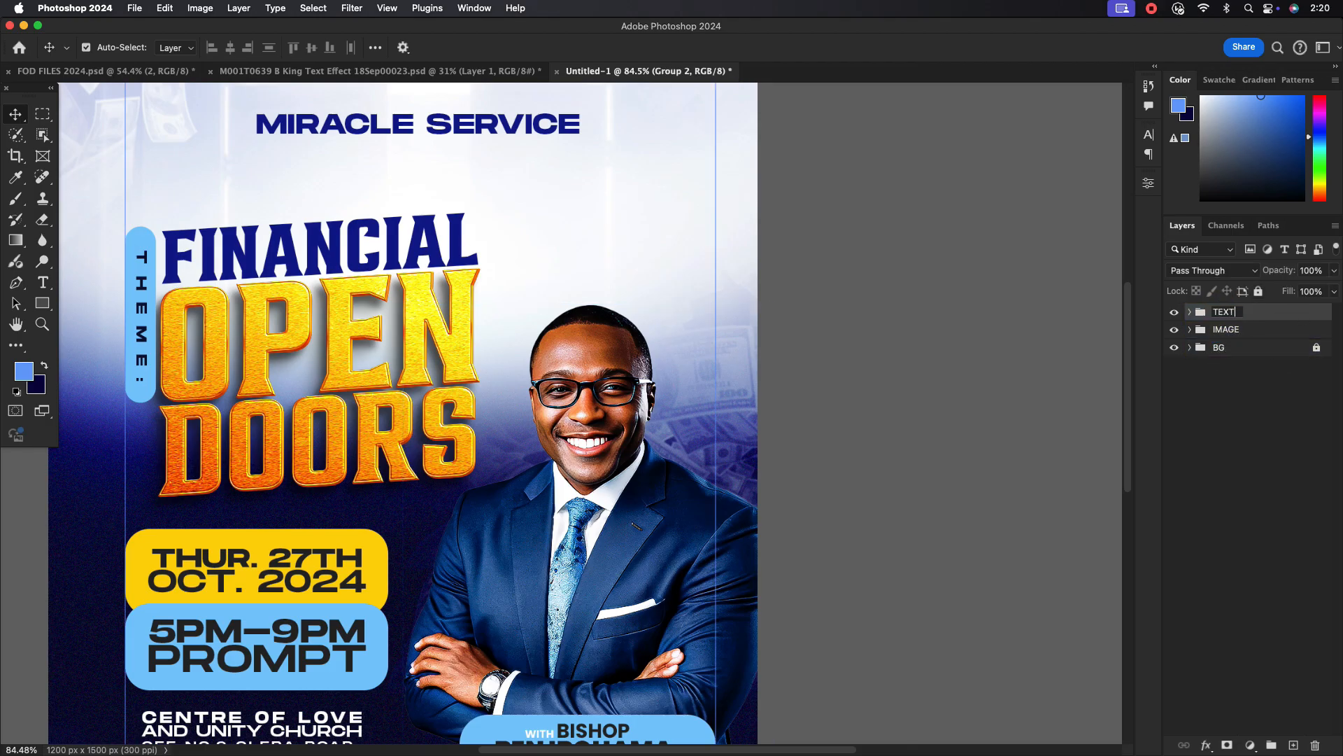
text(TEXT)
click(1275, 306)
Stamp all visible layers into a new layer above the TEXT group and convert it to a smart object.
scroll(553, 405, down, 3)
scroll(553, 406, left, 2)
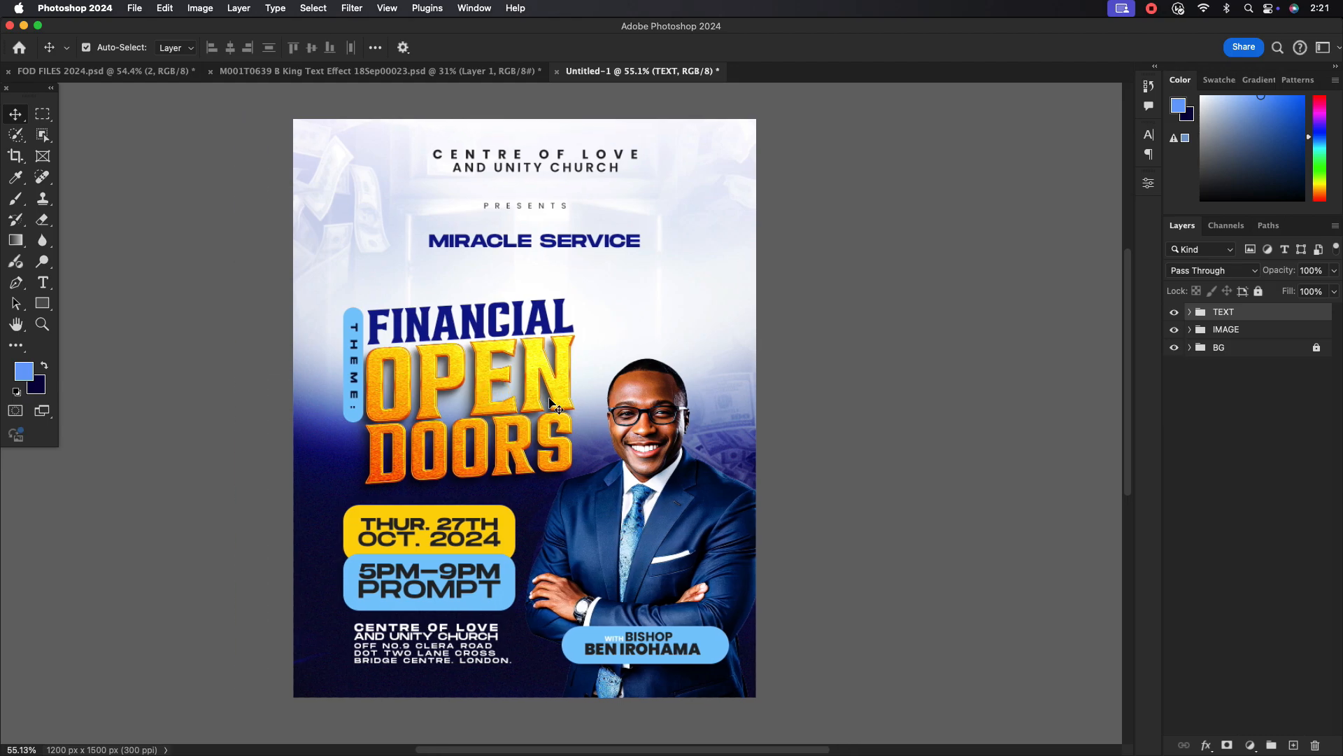
scroll(500, 369, up, 1)
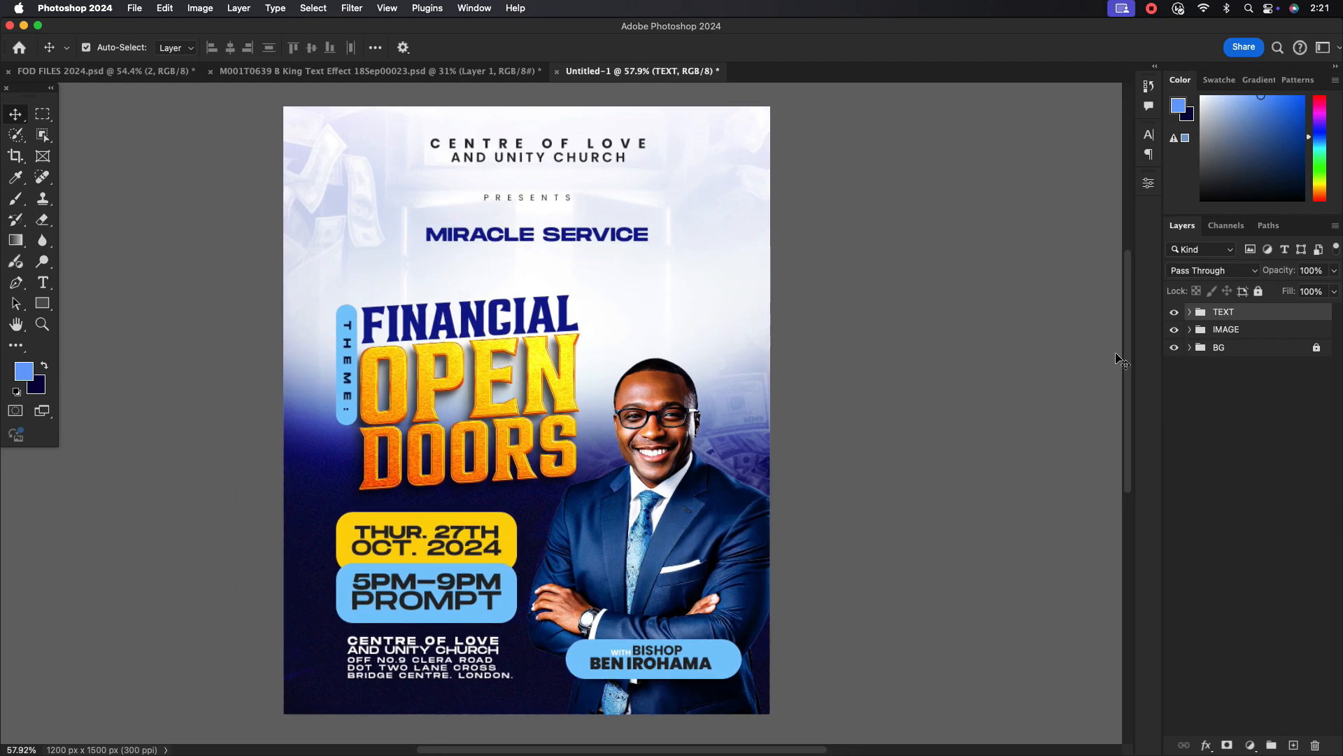
click(1259, 316)
key(super+alt+shift+e)
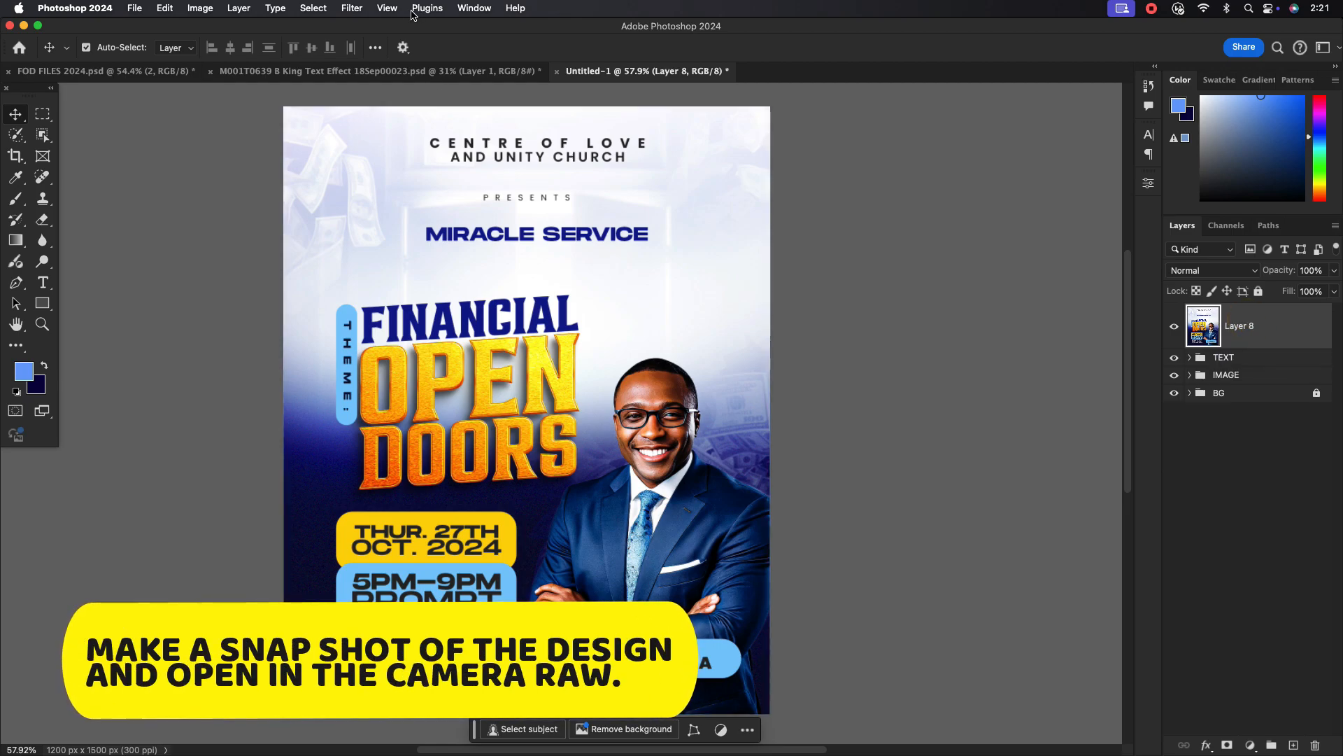
right_click(1239, 325)
click(1155, 584)
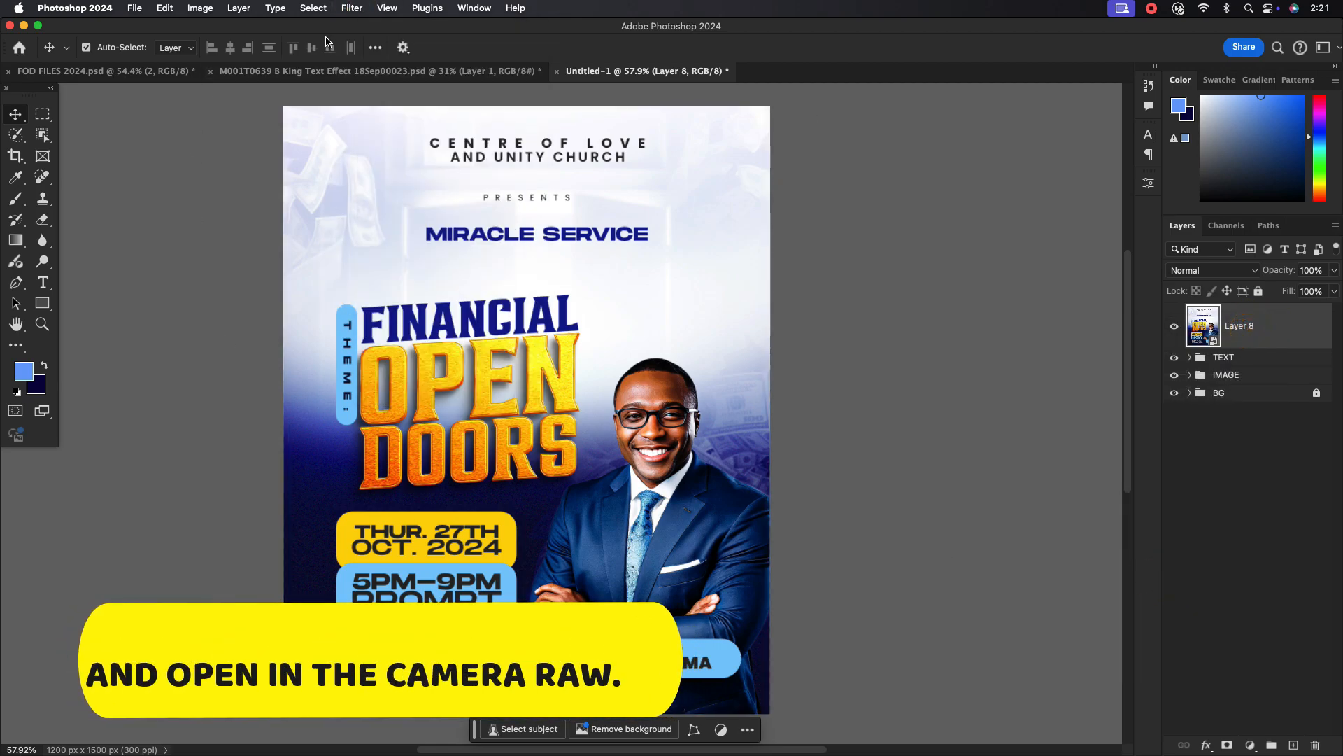
Open the merged flyer layer in the Camera Raw Filter, set Texture to +18 and adjust Clarity.
click(352, 7)
click(384, 138)
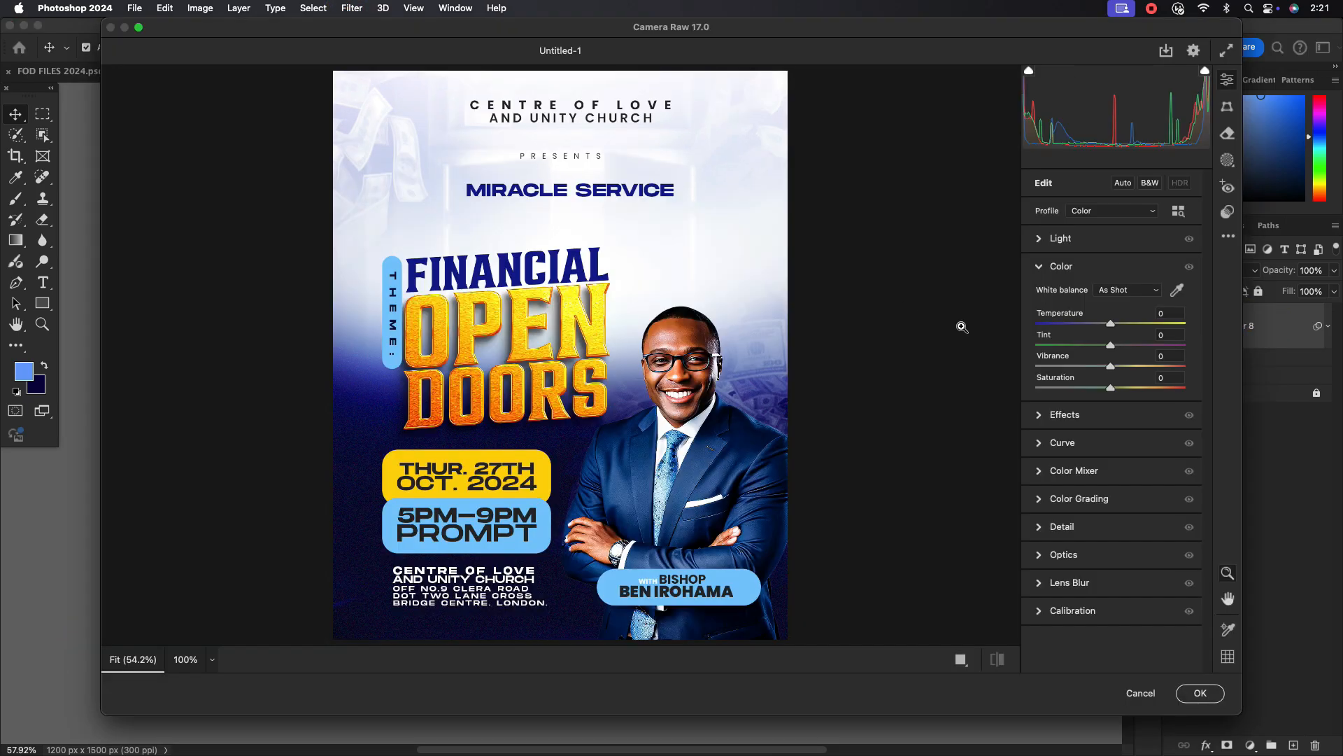
click(1041, 267)
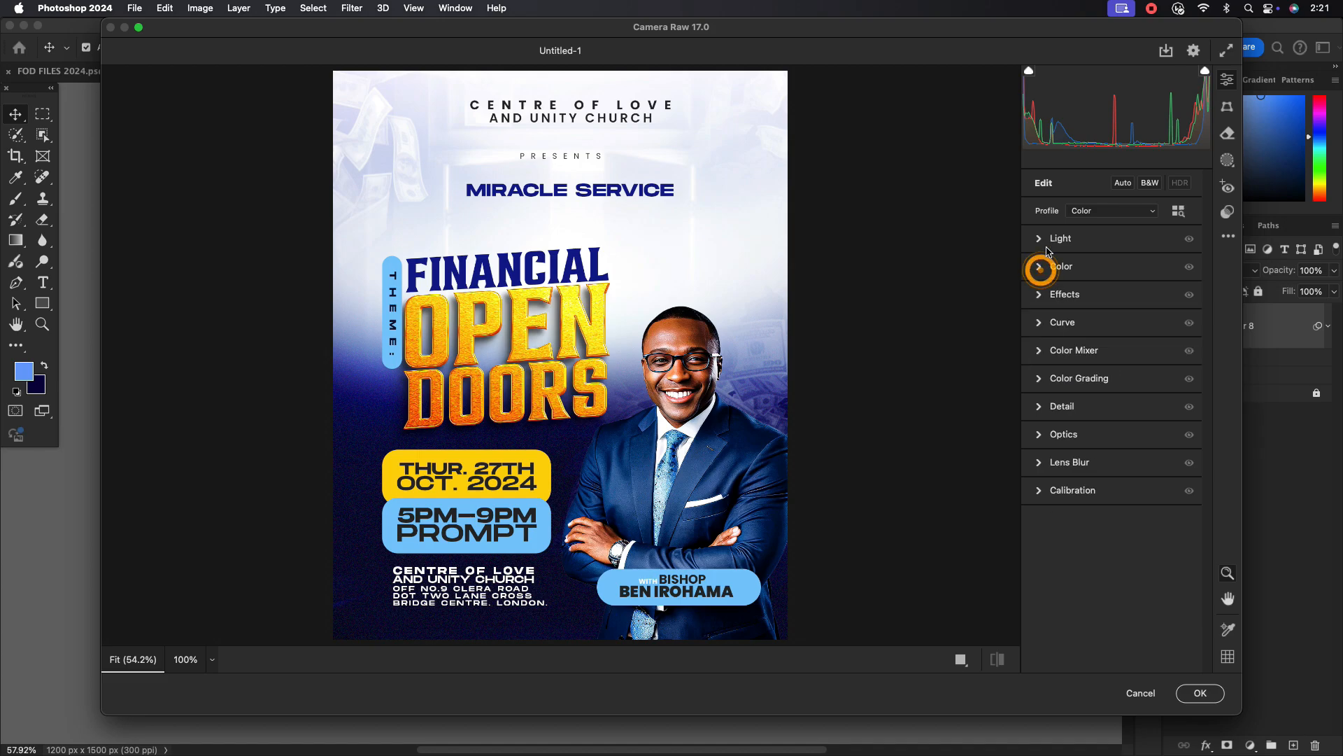
click(1041, 295)
mouse_move(1112, 325)
mouse_down()
mouse_move(1131, 326)
mouse_move(1113, 347)
mouse_move(1124, 347)
mouse_up()
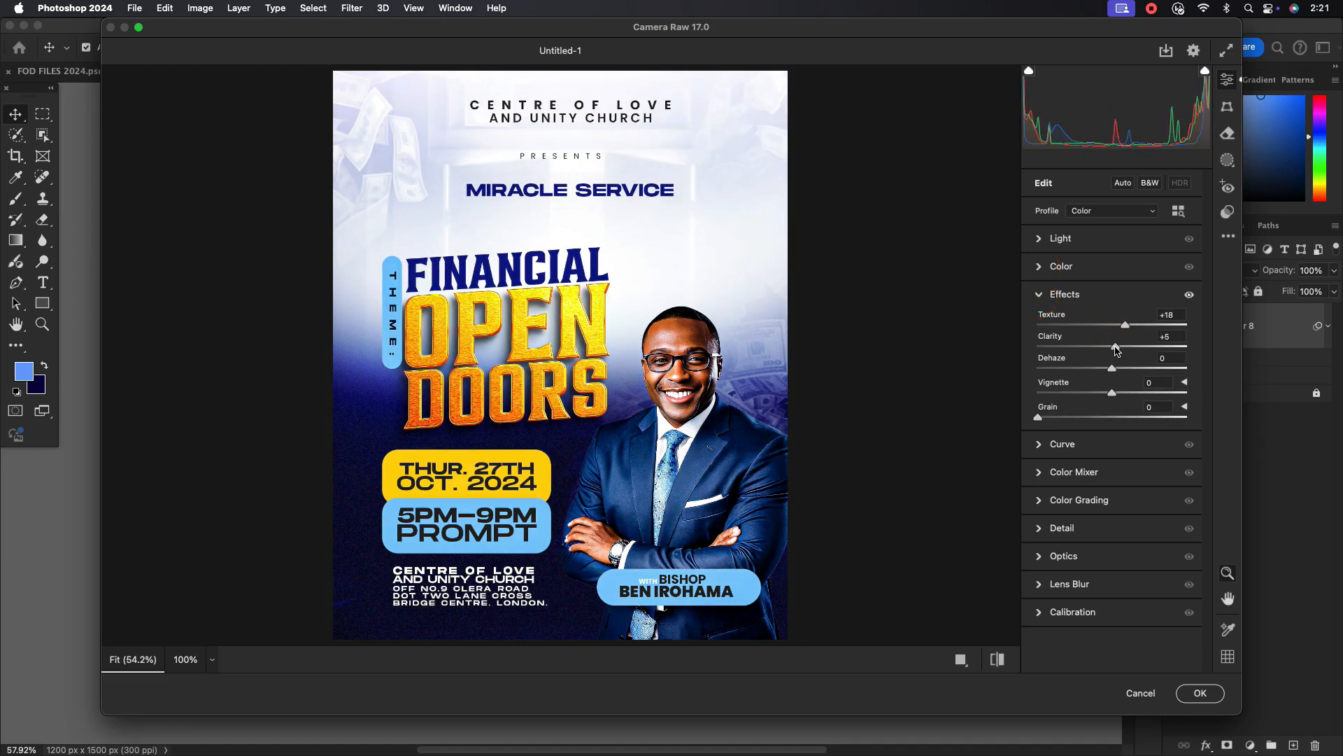
drag(1112, 394, 1114, 278)
Set the merged flyer's Exposure to +0.15, Contrast to -20, Highlights to -13, Shadows to +16, Whites to -46 and Blacks to +24.
click(1053, 293)
click(1049, 238)
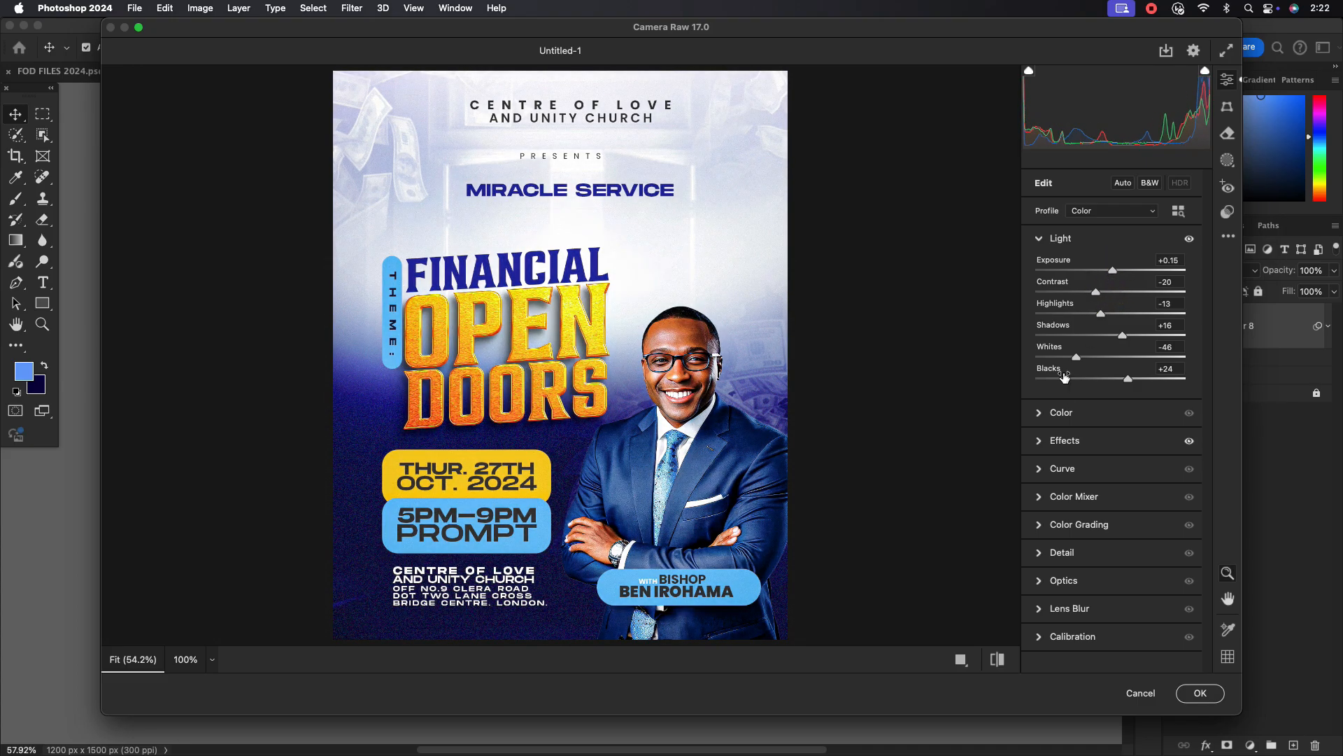
click(1040, 240)
Set the merged flyer's Sharpening to 23, Noise Reduction to 10 and Color Noise Reduction to 22.
click(1040, 405)
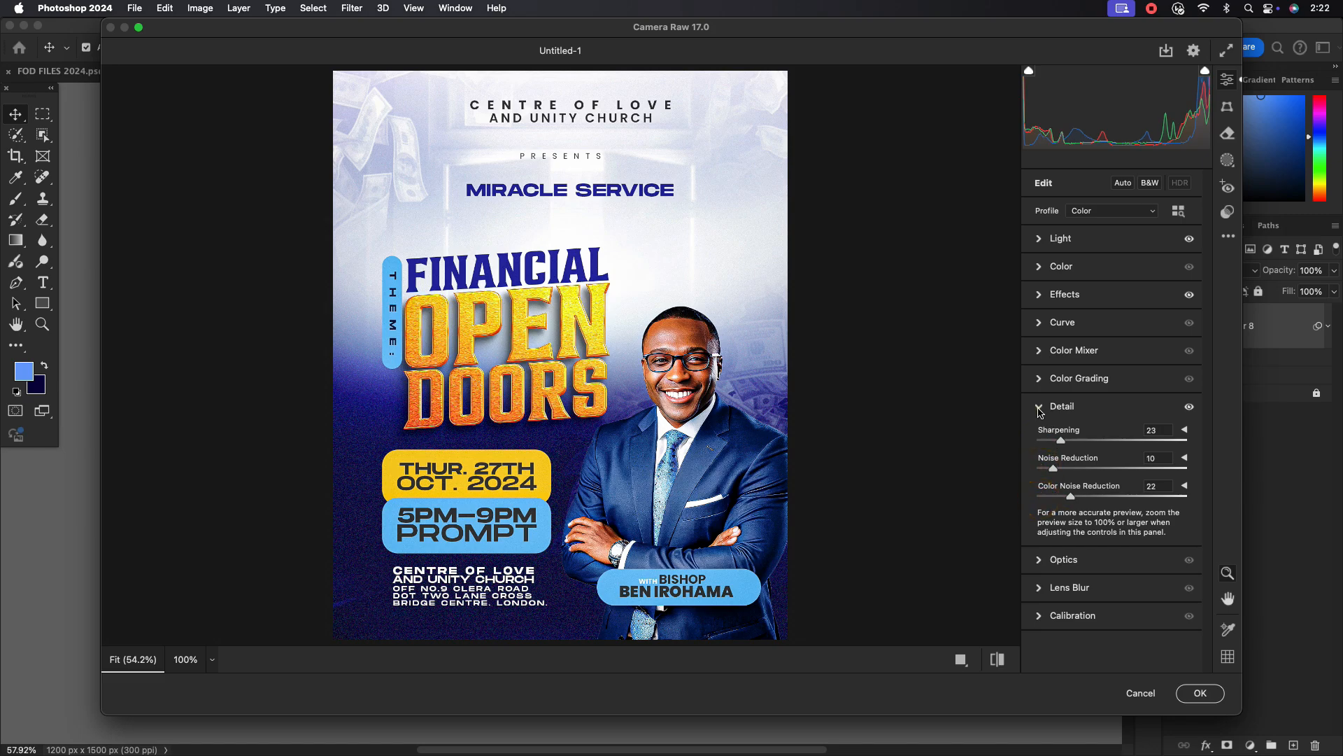
click(1041, 408)
In the Color Mixer, set the hue of Aquas to +18 and Greens to -17, adjust Oranges, and apply the Camera Raw Filter.
click(1039, 350)
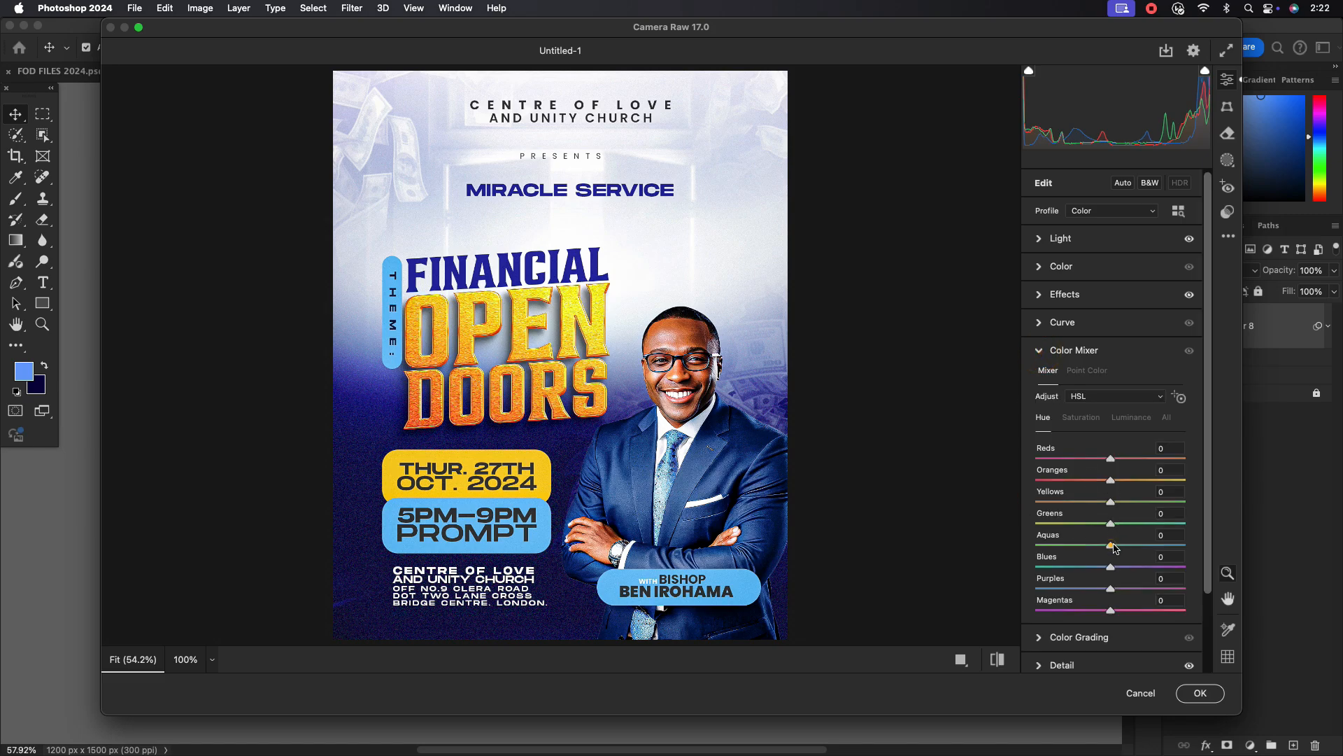
drag(1112, 545, 1121, 545)
drag(1114, 479, 1120, 482)
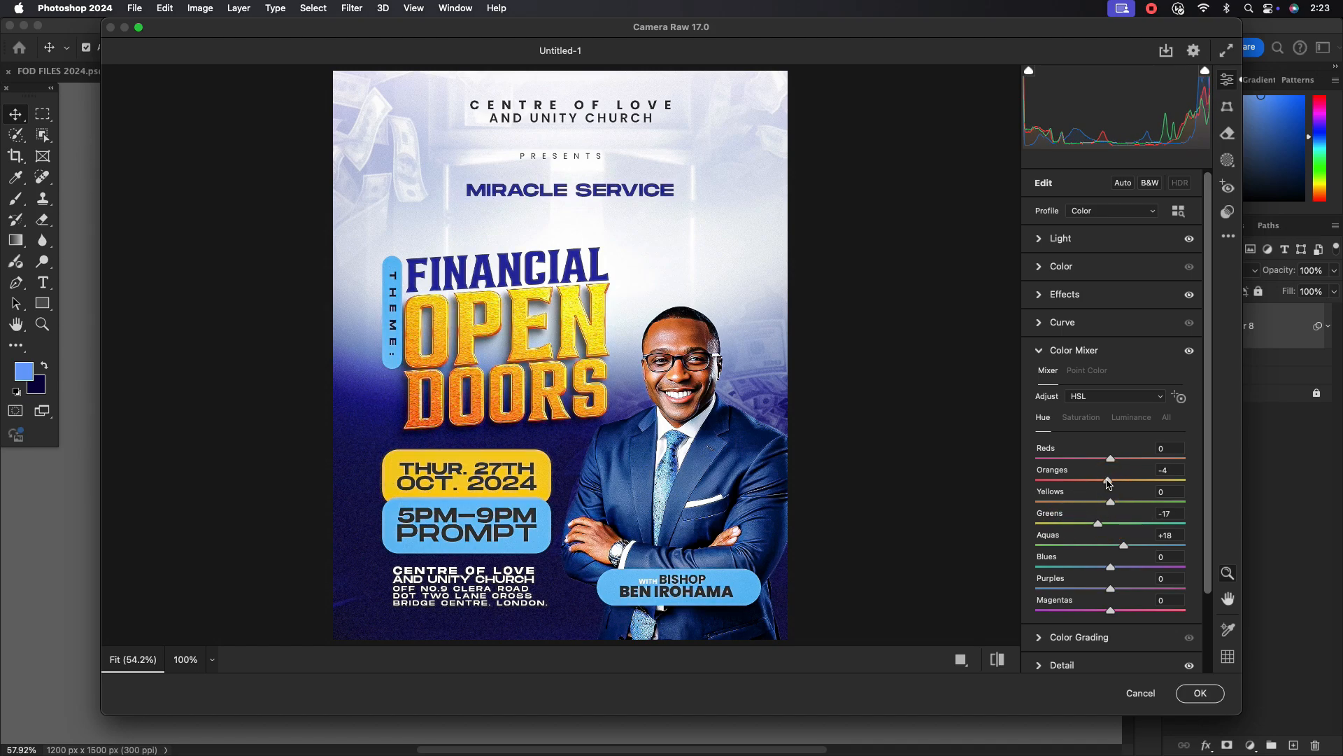
click(1041, 361)
click(1200, 694)
Toggle the merged layer's visibility repeatedly to compare the flyer before and after the Camera Raw adjustments.
click(1174, 326)
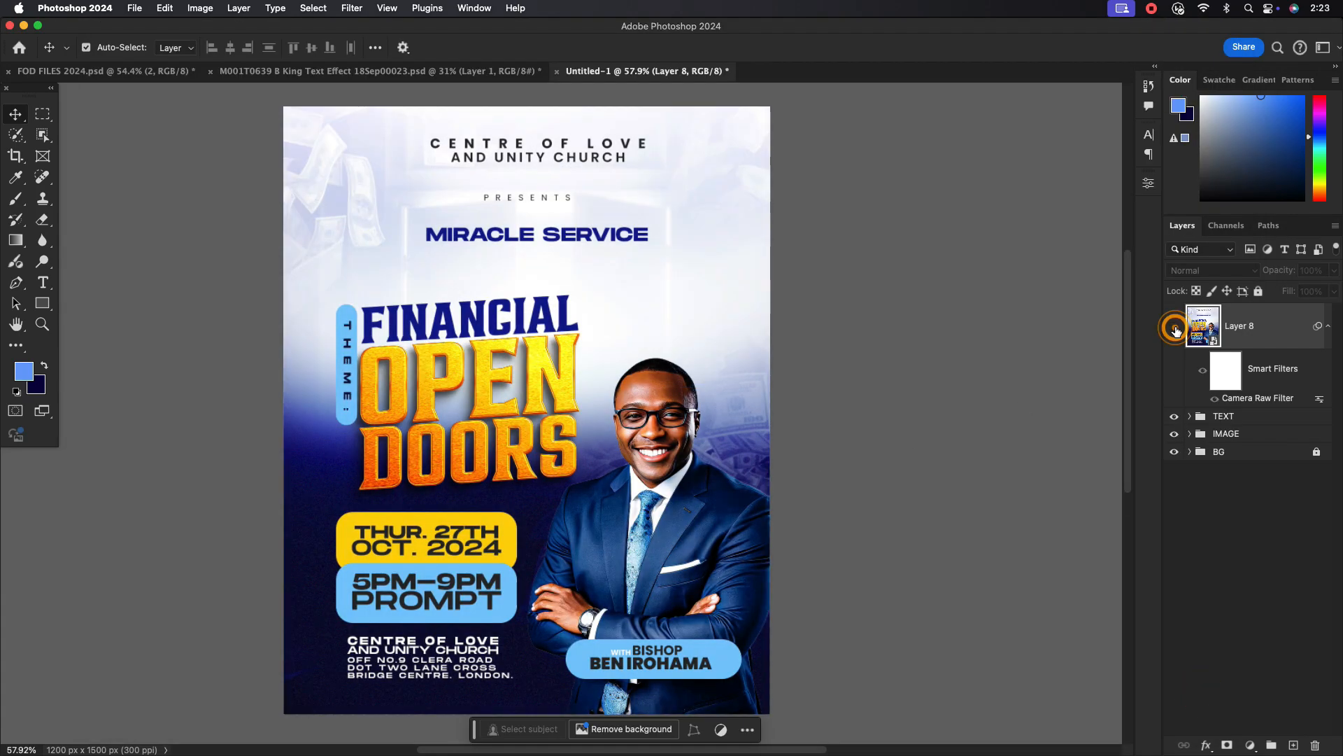
click(1175, 327)
click(1175, 327)
click(1175, 326)
click(1174, 326)
click(1175, 327)
click(1175, 327)
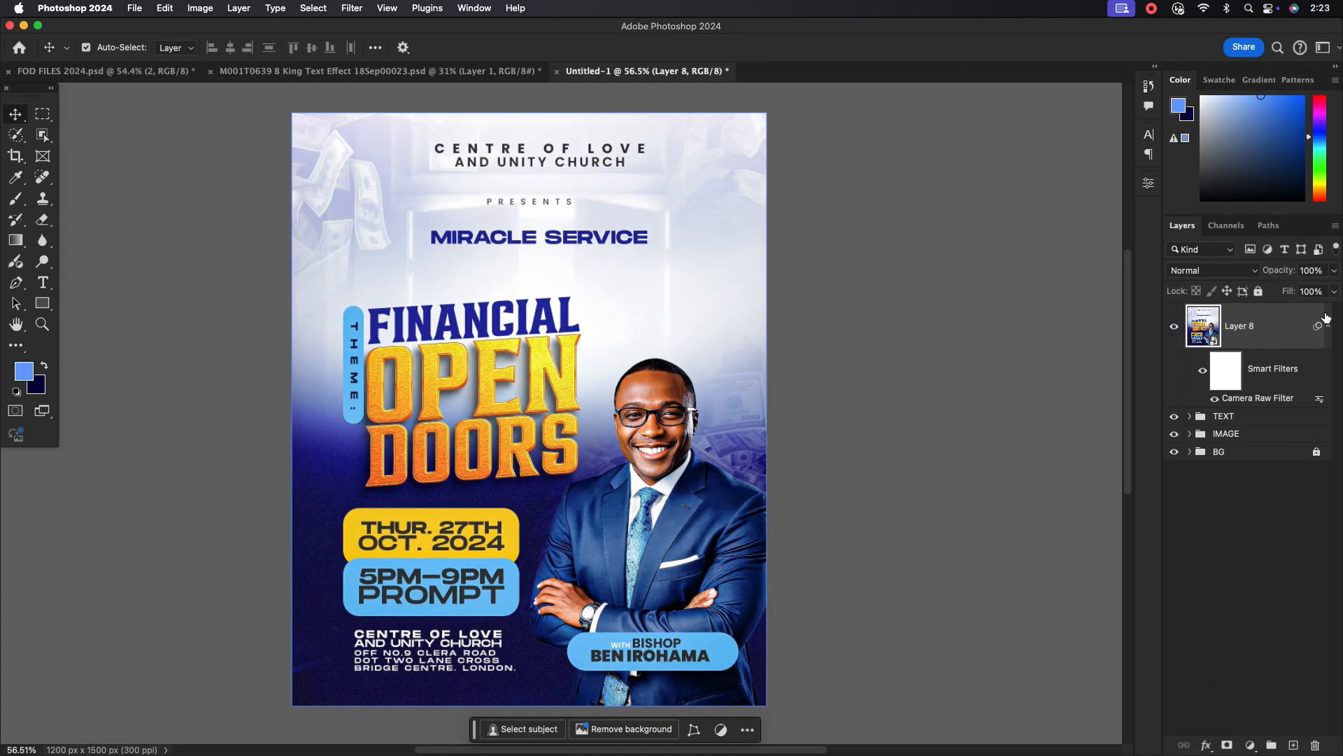
Collapse the merged layer's smart filter list and hide the interface panels to view the whole flyer.
click(1329, 326)
key(Tab)
scroll(619, 455, up, 2)
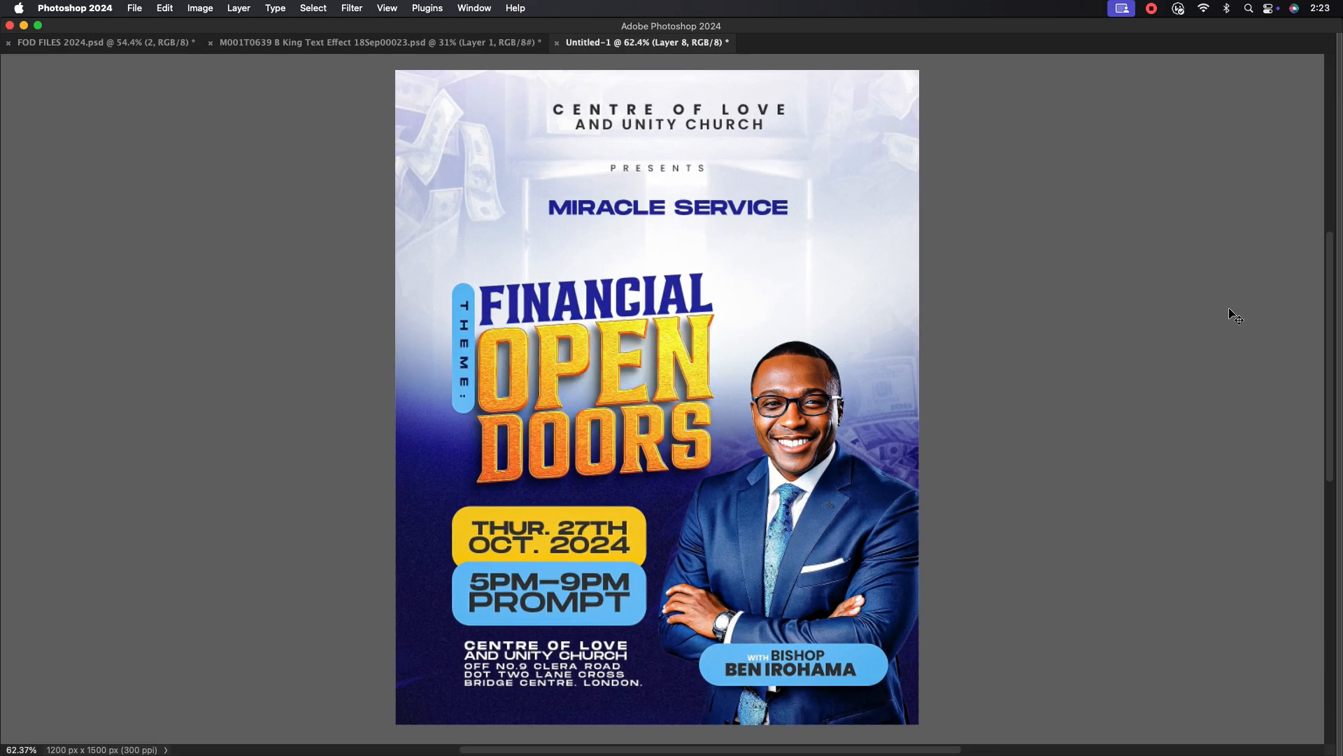